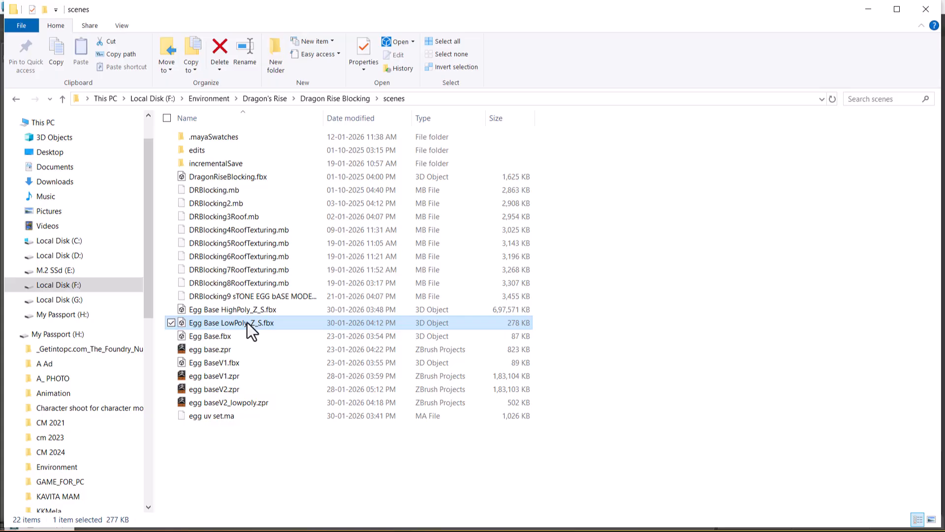
left_click(666, 134)
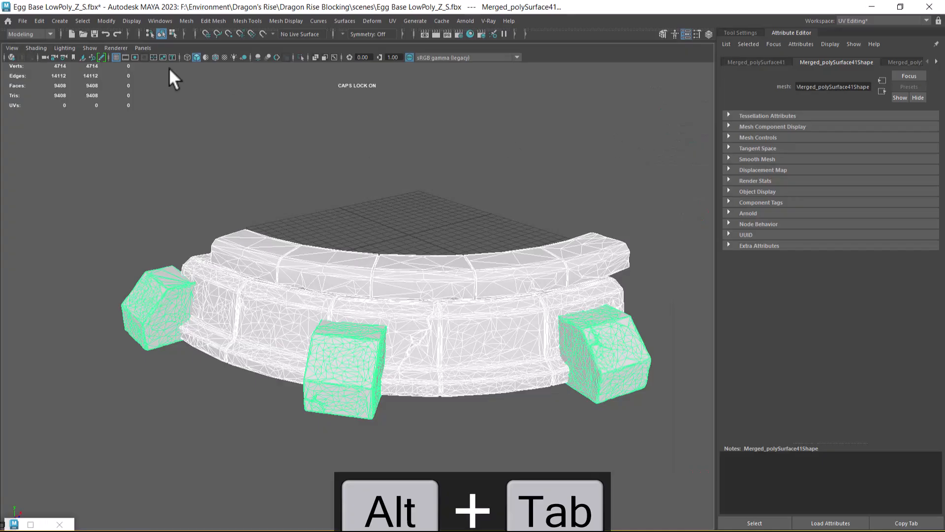
left_click(22, 22)
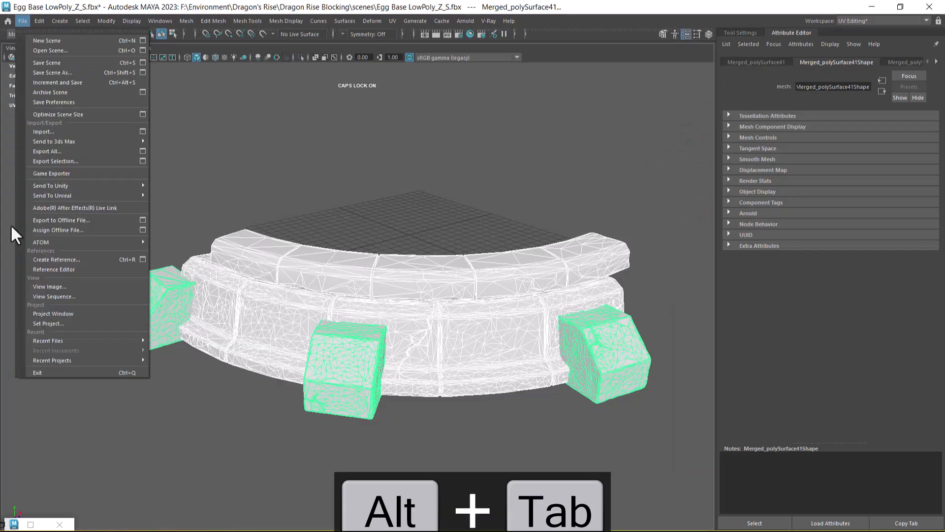
left_click(51, 131)
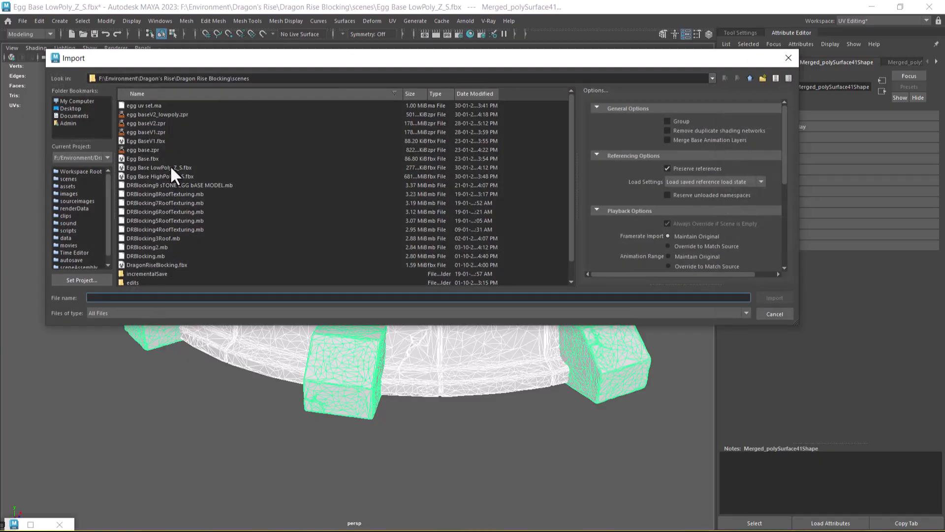
left_click(170, 168)
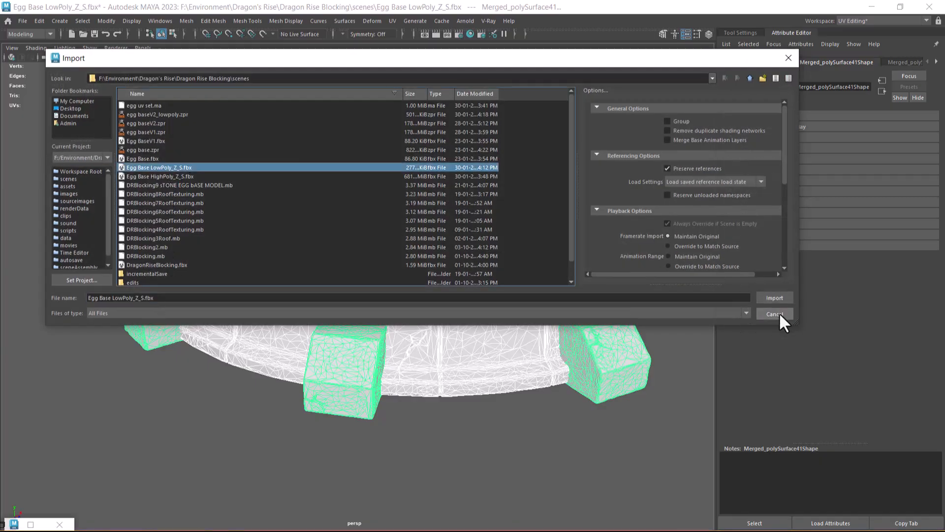
left_click(774, 314)
Clear the current selection and paste the copied horn and small spike meshes into the scene with the stone base.
left_click(170, 216)
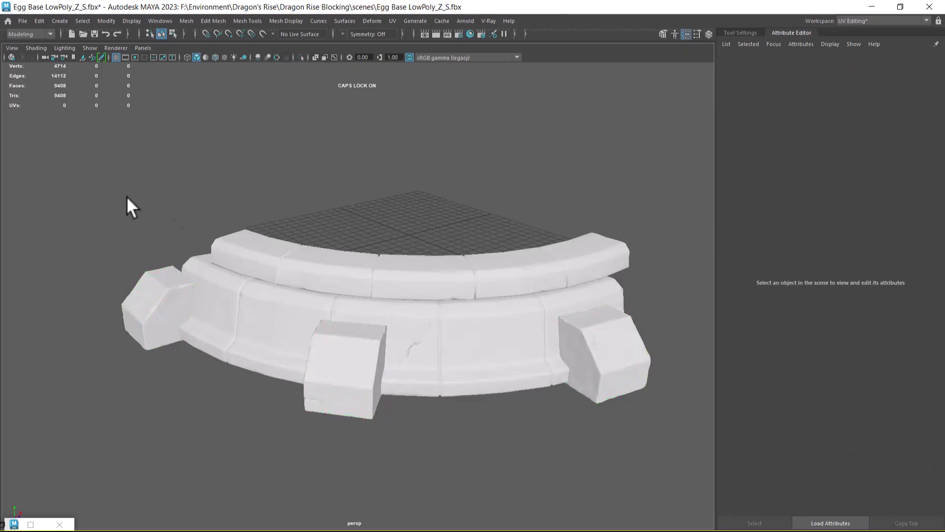
scroll(491, 430, "down", 4)
left_click(508, 427)
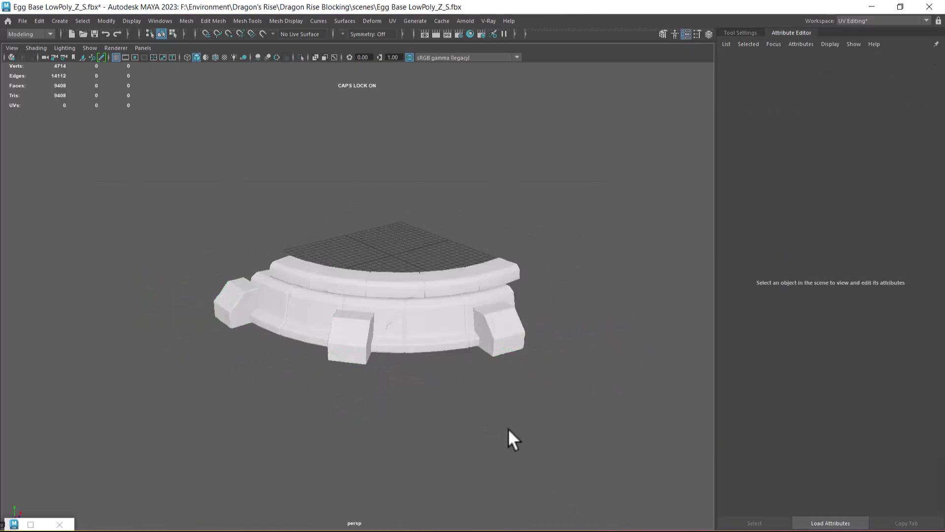
key("ctrl+v")
left_click_drag(515, 429, 564, 453, "alt")
mouse_move(386, 293)
left_mouse_down("alt")
mouse_move(359, 289)
mouse_move(388, 288)
left_mouse_up("alt")
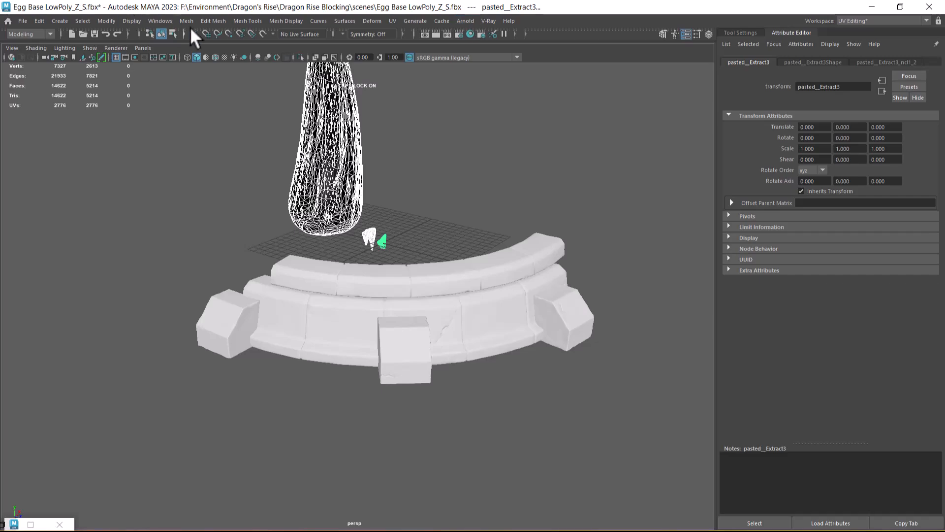
Open the UV Editor for the pasted meshes and try the UV Editing workspace.
left_click(162, 21)
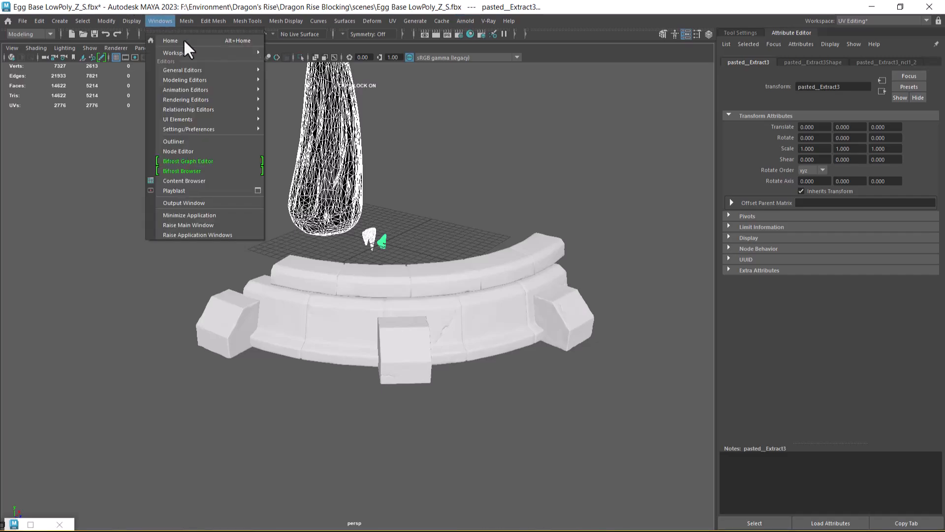
mouse_move(214, 71)
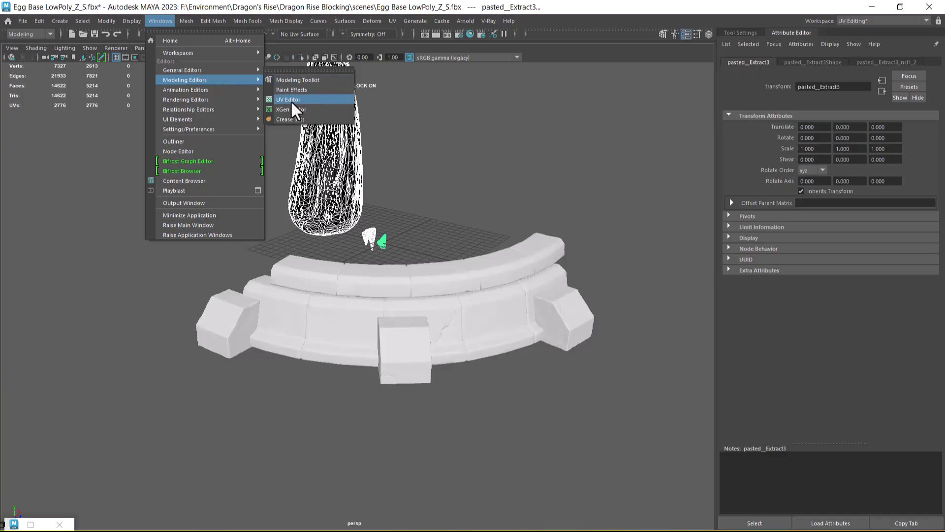
left_click(290, 99)
left_click(862, 22)
left_click(862, 82)
left_click(867, 19)
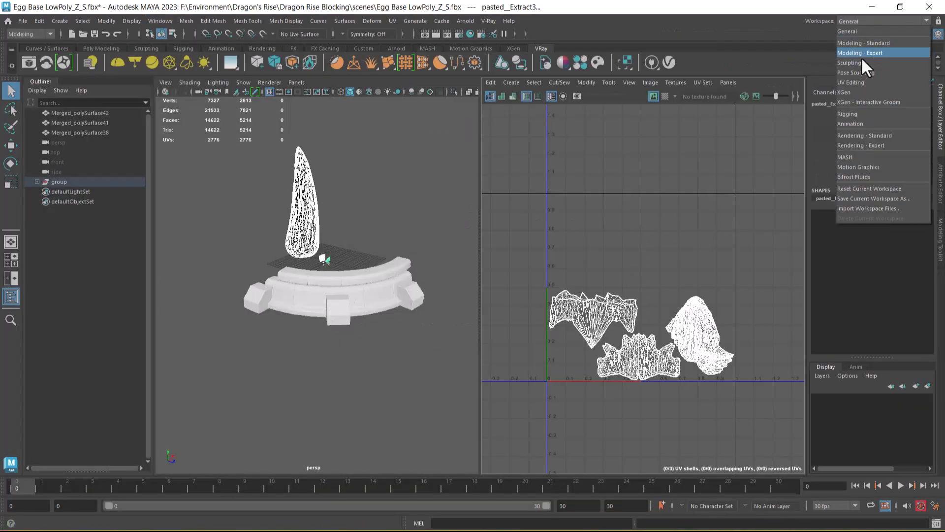
left_click(861, 84)
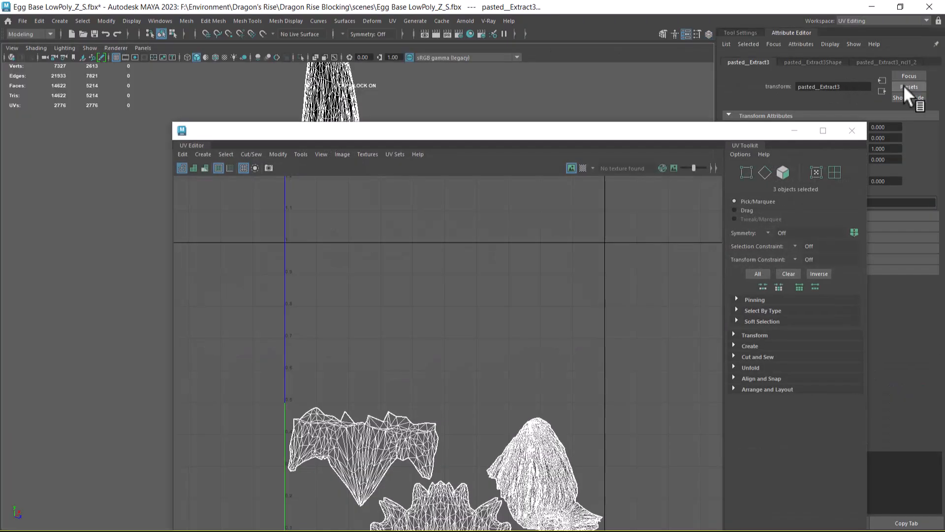
Set the workspace to General so the perspective view sits beside the UV Editor, with the models and UV shells framed.
left_click(861, 20)
left_click(862, 42)
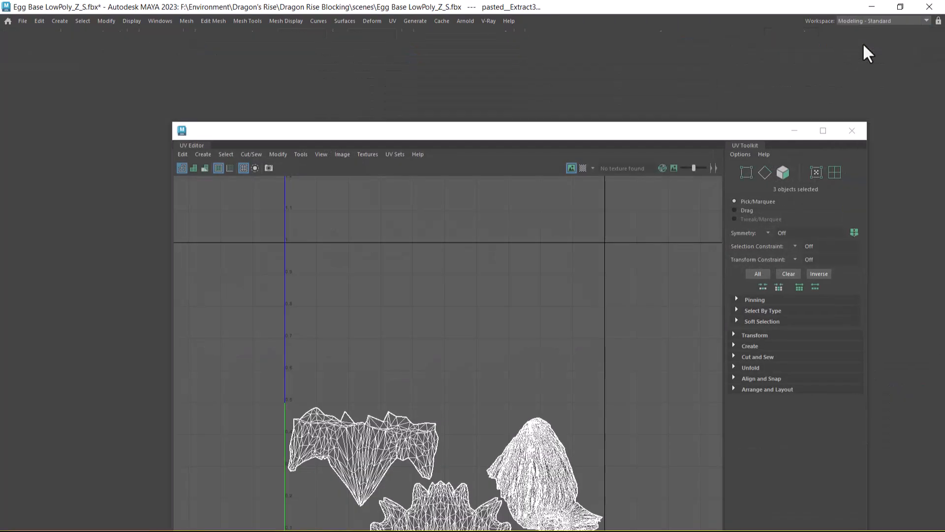
left_click(870, 20)
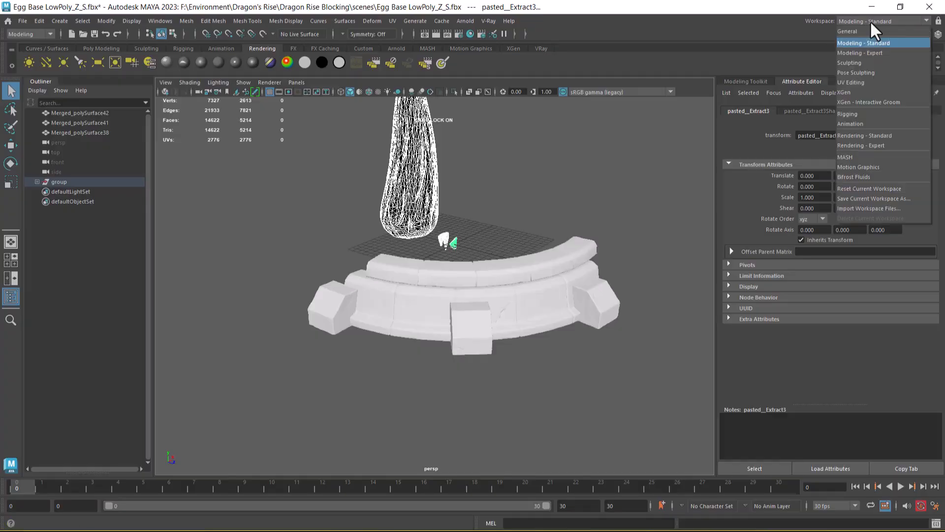
left_click(845, 29)
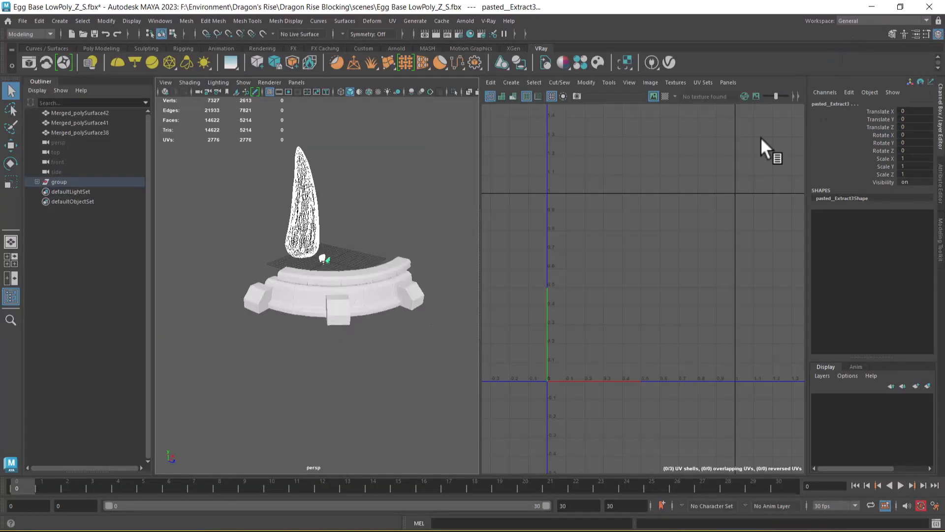
scroll(354, 325, "up", 2)
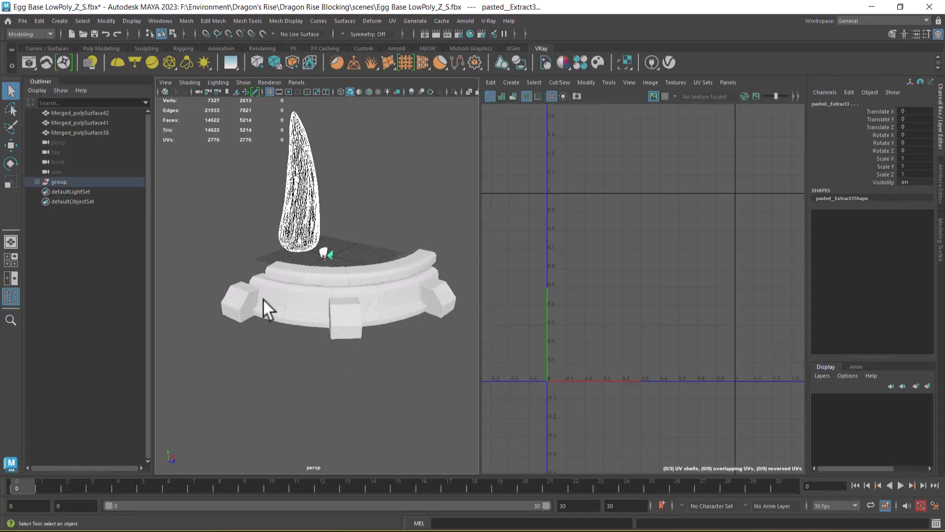
scroll(261, 320, "up", 2)
mouse_move(316, 295)
left_mouse_down("alt")
mouse_move(289, 310)
mouse_move(286, 325)
left_mouse_up("alt")
left_click_drag(283, 191, 362, 283)
scroll(661, 348, "up", 5)
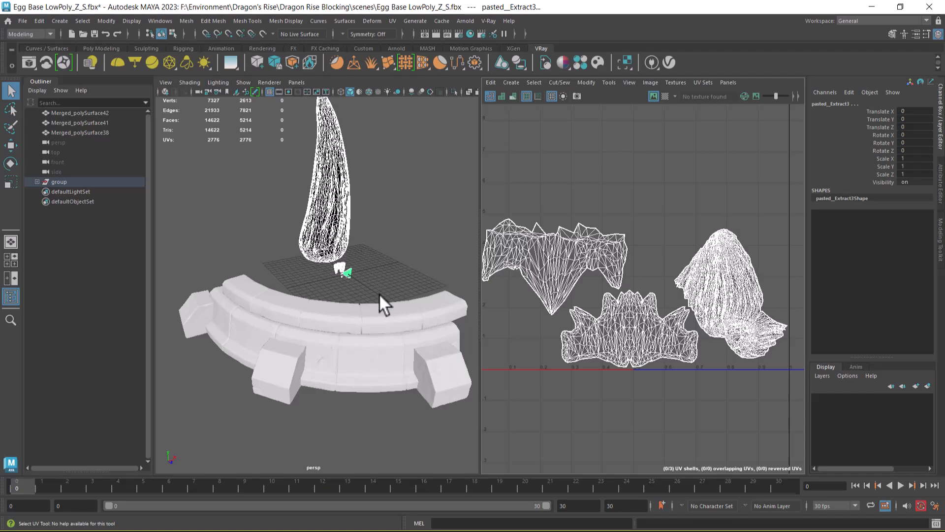
Open the Dragon rise ref board in the reference viewer, examine the egg pedestal and its texture layout, and minimize the board.
key("super")
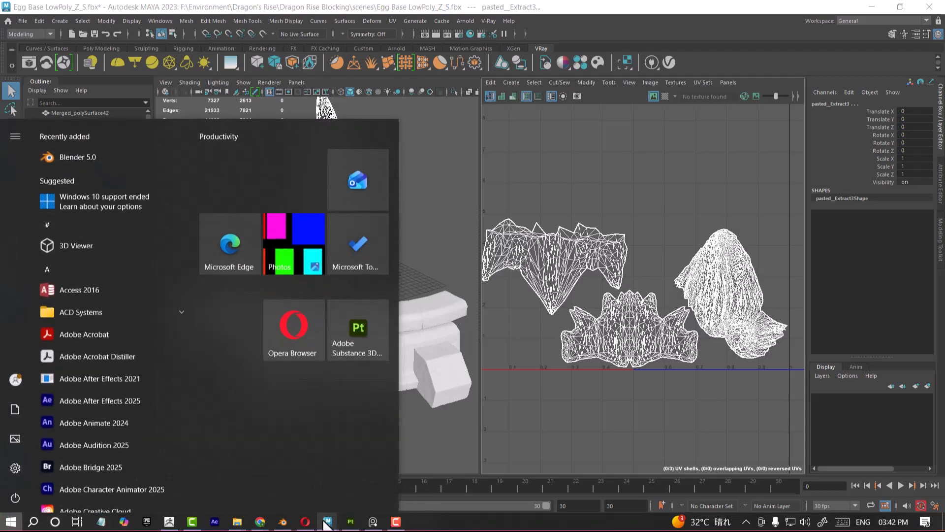
left_click(373, 522)
scroll(664, 269, "down", 10)
middle_click_drag(713, 302, 591, 299)
middle_click_drag(731, 186, 616, 258)
middle_click_drag(665, 302, 743, 281)
scroll(678, 303, "down", 3)
scroll(692, 301, "up", 3)
middle_click_drag(840, 290, 681, 303)
scroll(681, 303, "up", 5)
middle_click_drag(718, 250, 618, 323)
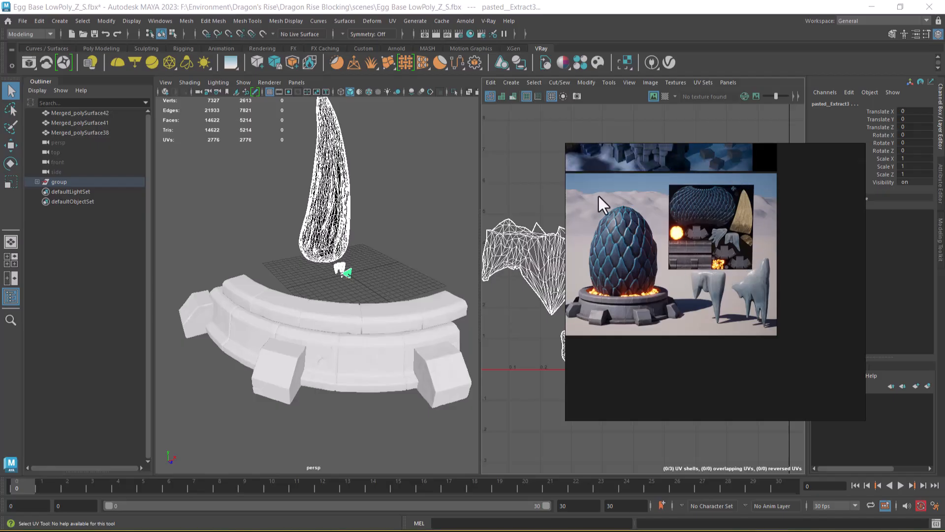
mouse_move(687, 136)
left_click_drag(684, 150, 576, 11)
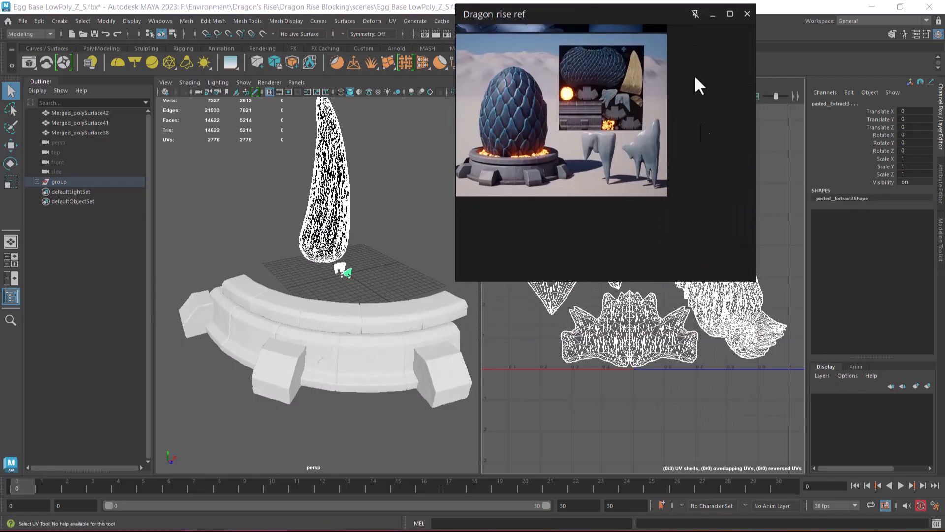
left_click(711, 14)
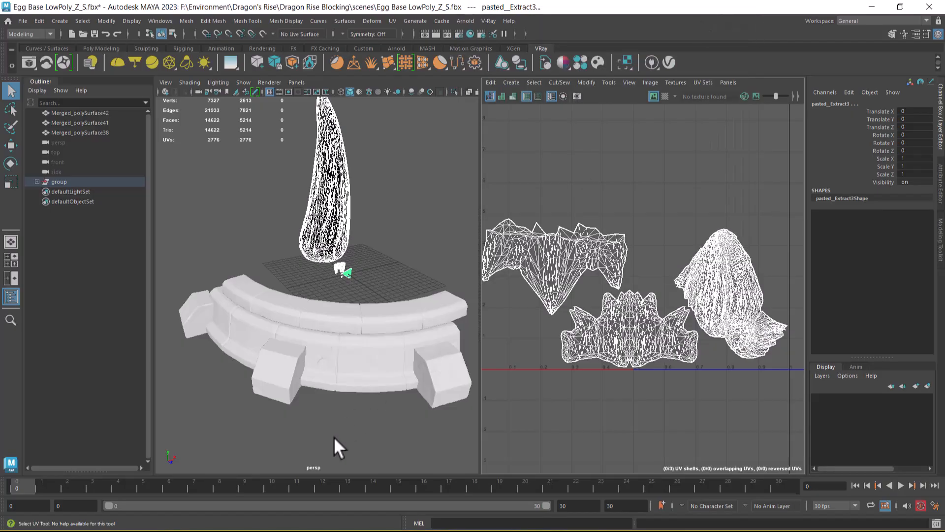
Select the upper curved stone ring and expand the perspective and UV views to full screen.
left_click(349, 320)
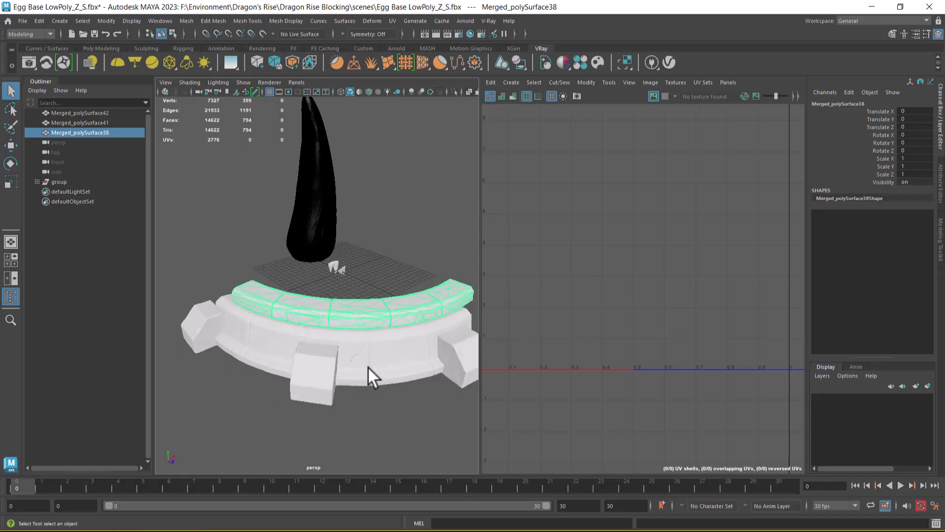
key("ctrl+space")
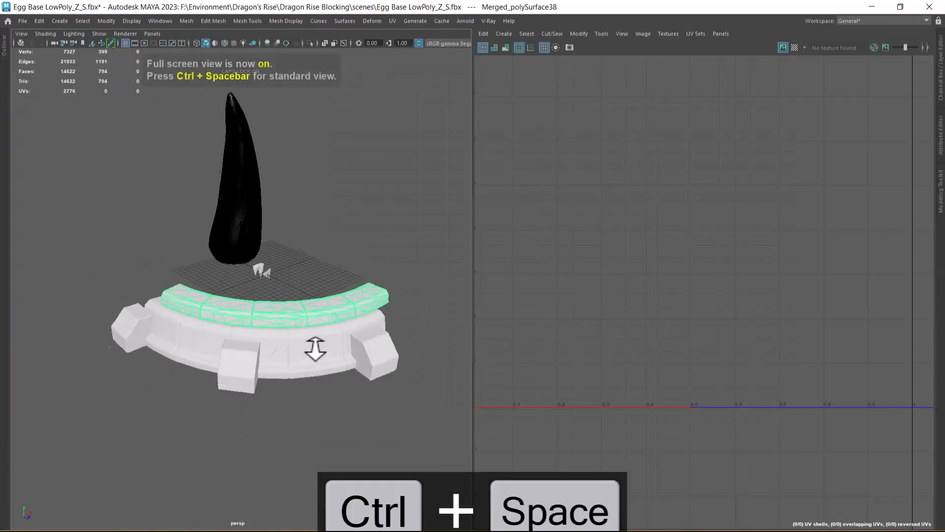
left_click(329, 454)
left_click(274, 327)
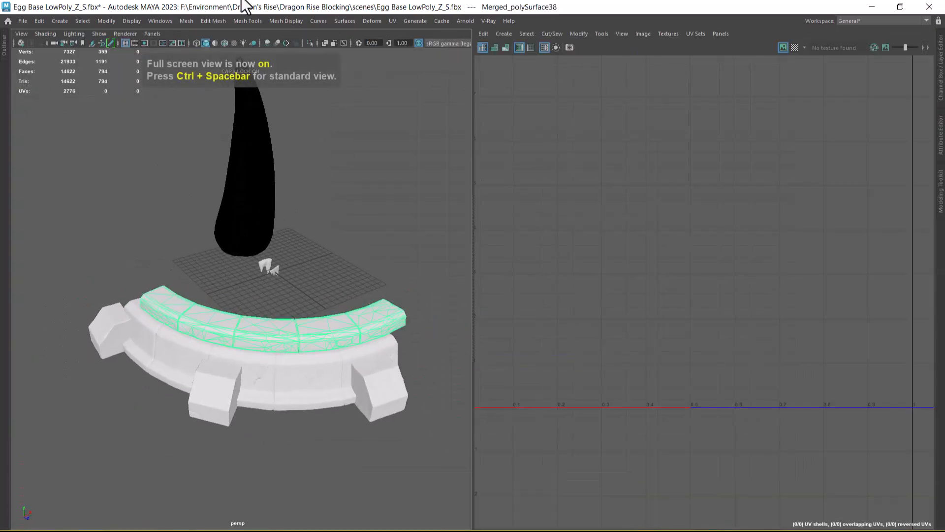
Try an Automatic UV projection on the upper stone ring and inspect the resulting UV shells.
left_click(392, 21)
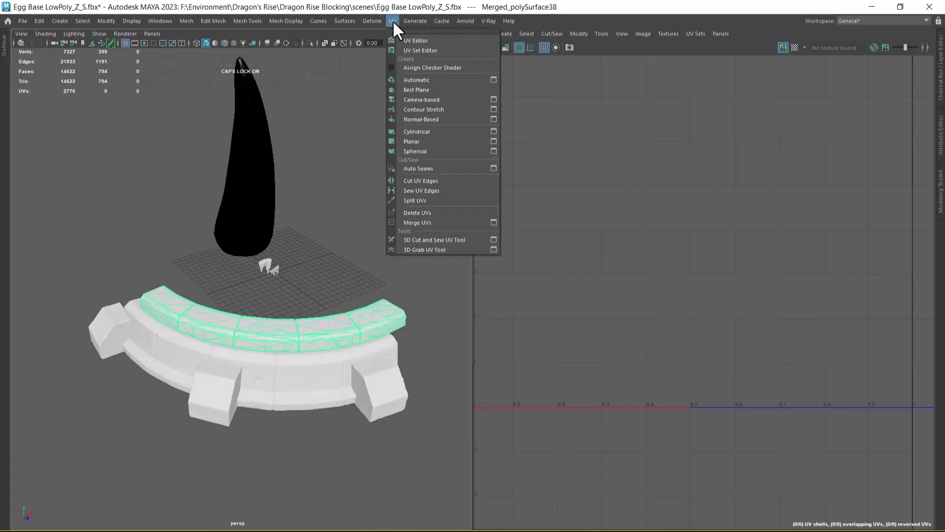
left_click(428, 77)
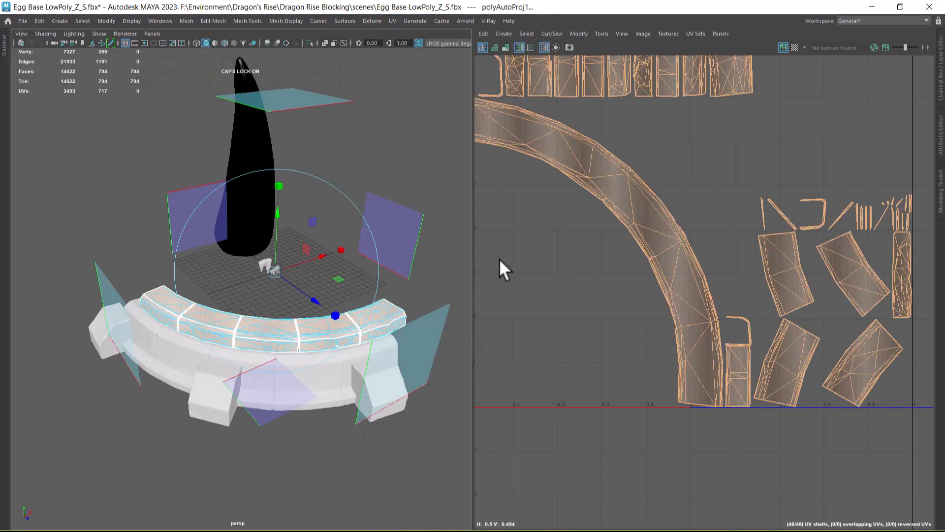
right_click_drag(286, 331, 386, 190)
left_click(427, 190)
left_click(359, 318)
right_click_drag(631, 308, 562, 185, "alt")
middle_click_drag(646, 269, 628, 306, "alt")
right_click_drag(628, 305, 640, 322, "alt")
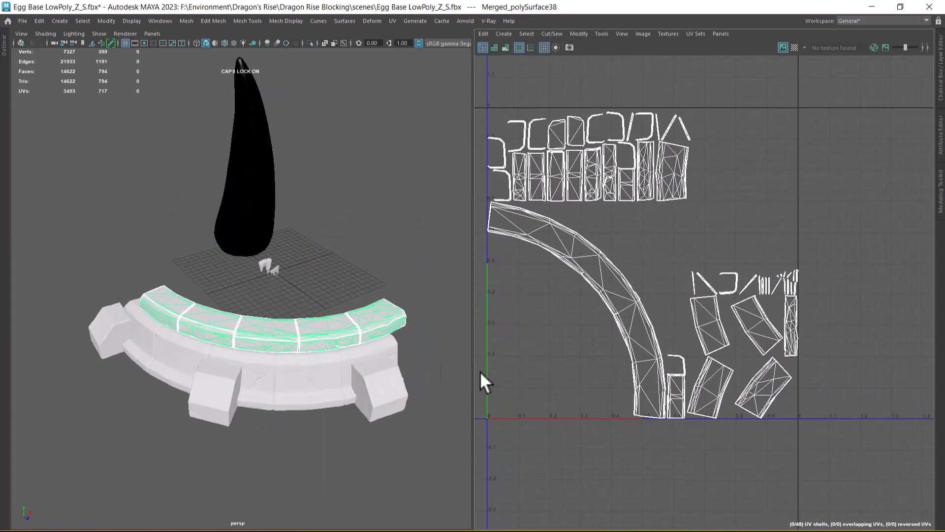
Apply a Cylindrical UV projection to the upper stone ring, inserting the projection before deformers.
left_click(393, 20)
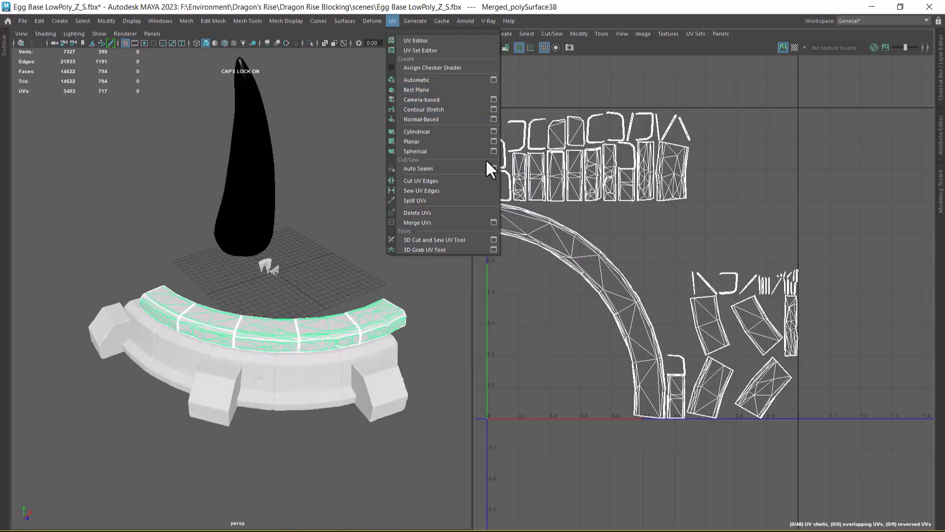
left_click(493, 131)
left_click(730, 261)
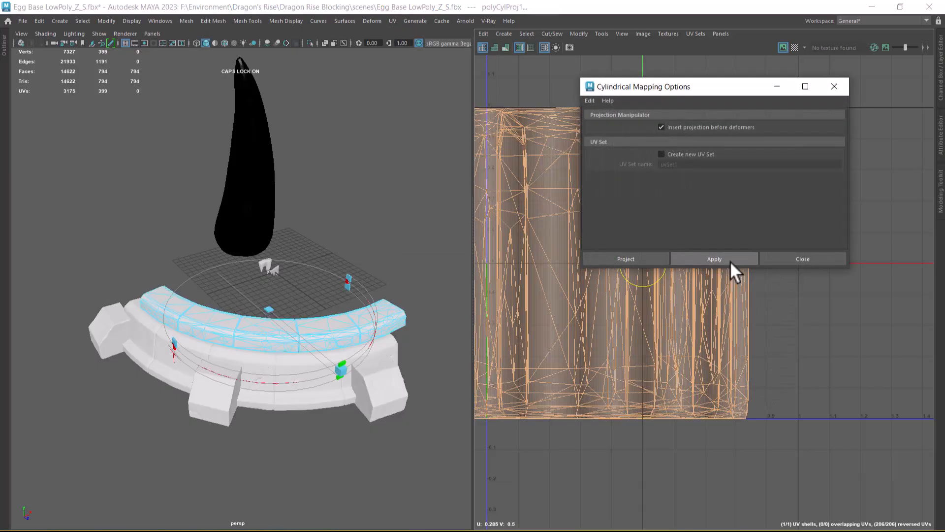
Enlarge the cylindrical projection around the upper stone ring and close the mapping options.
left_click_drag(353, 466, 301, 413, "alt")
middle_click_drag(300, 413, 371, 426, "alt")
left_click_drag(250, 365, 288, 414, "alt")
left_click_drag(327, 336, 3, 162)
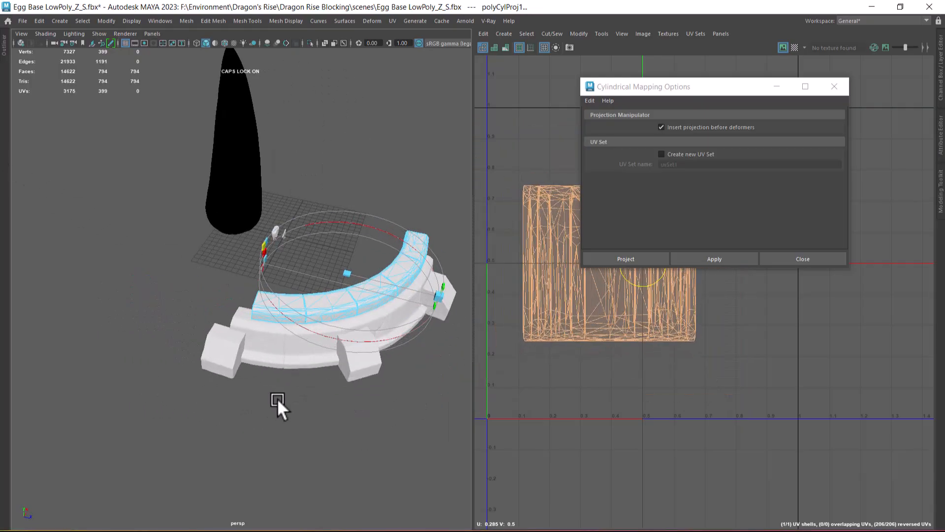
left_click_drag(380, 383, 217, 360, "alt")
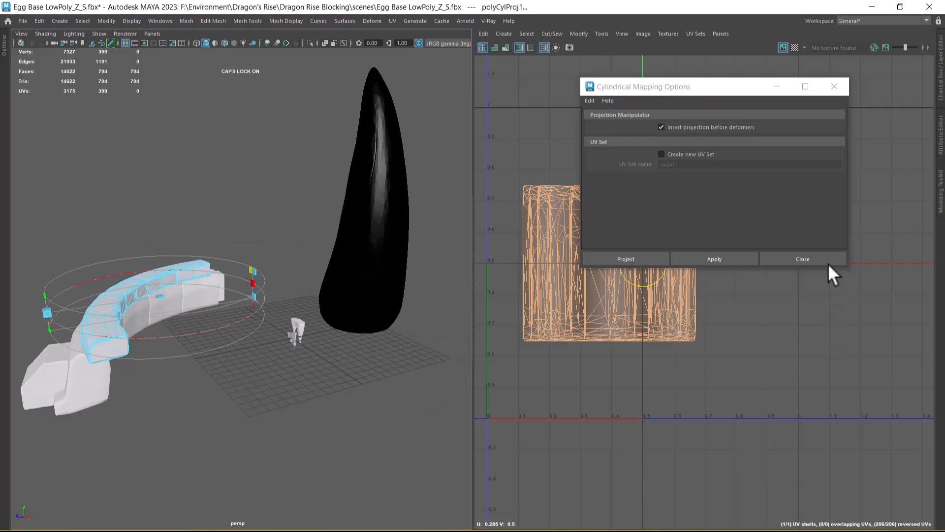
left_click(795, 260)
Rotate the cylindrical projection about its vertical axis to shift the ring's UVs, and leave the projection manipulator.
left_click_drag(215, 348, 293, 338, "alt")
left_click(271, 302)
left_click_drag(176, 337, 110, 338)
left_click_drag(262, 411, 338, 423, "alt")
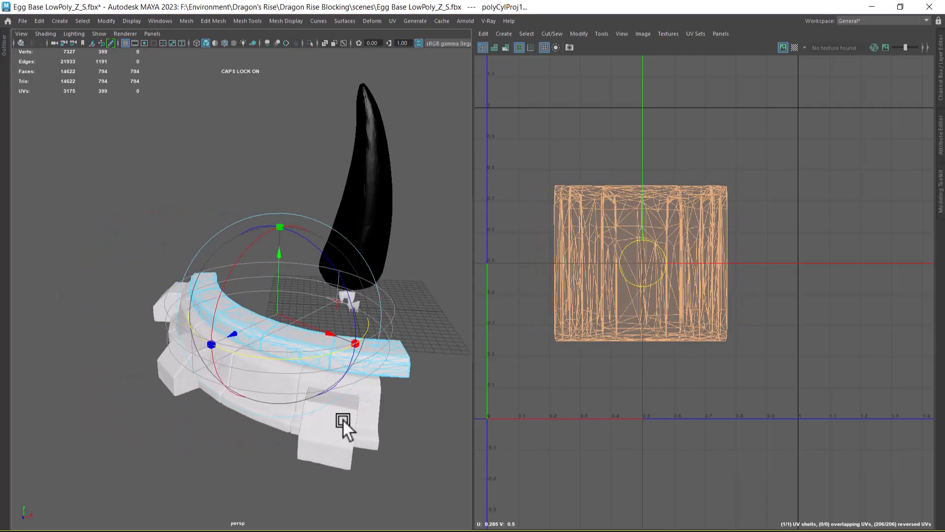
left_click_drag(275, 359, 247, 356)
key("w")
right_click_drag(355, 372, 437, 220)
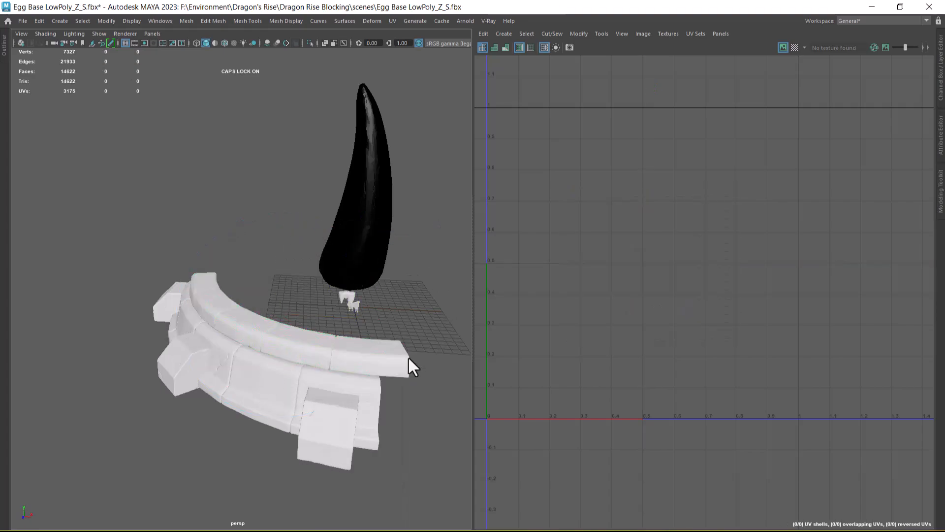
Hide everything except the upper stone ring.
scroll(689, 313, "up", 2)
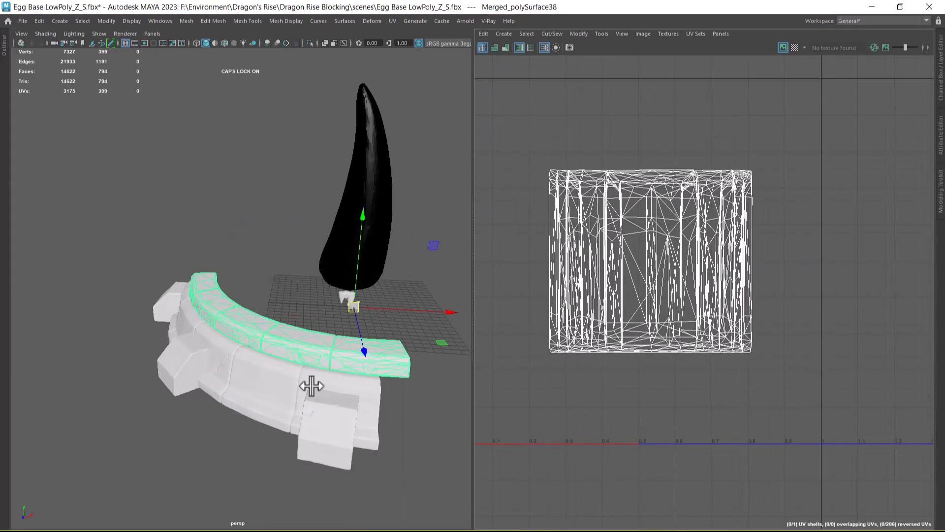
left_click_drag(327, 359, 403, 294, "alt")
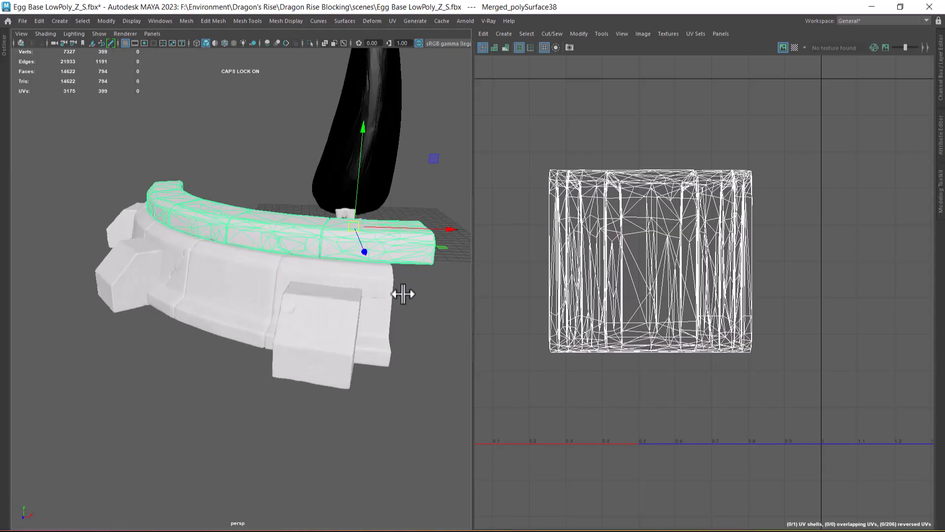
left_click_drag(401, 302, 131, 324, "alt")
scroll(325, 326, "up", 3)
key("alt+h")
Switch the upper stone ring to face selection and select a face on the flat cap at one end.
right_click_drag(131, 321, 131, 170)
right_click_drag(126, 249, 130, 278)
left_click(120, 354)
left_click_drag(130, 412, 353, 388, "alt")
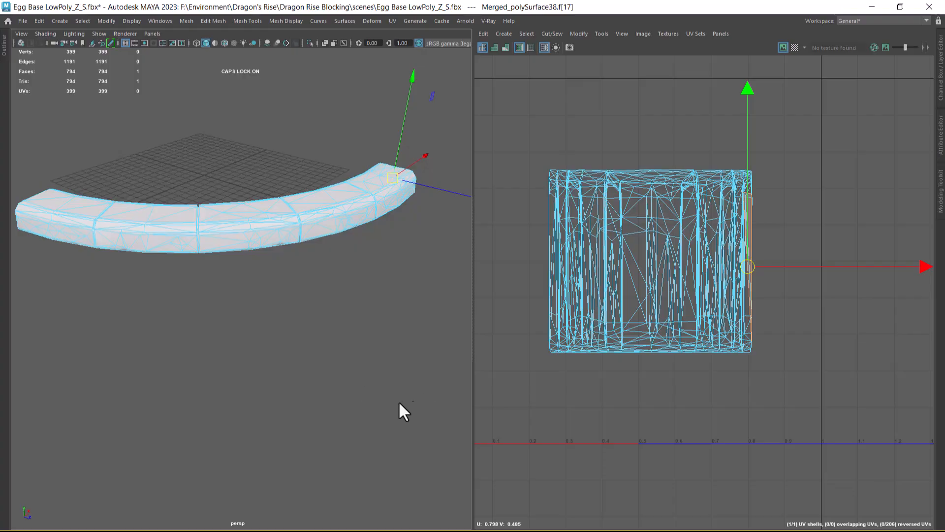
left_click_drag(430, 247, 280, 293, "alt")
left_click(310, 294)
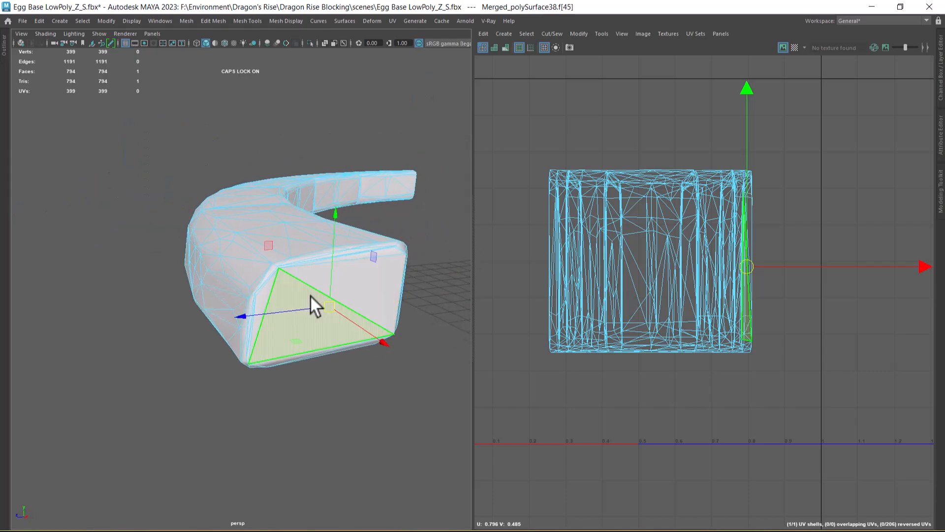
left_click_drag(324, 308, 330, 308, "alt")
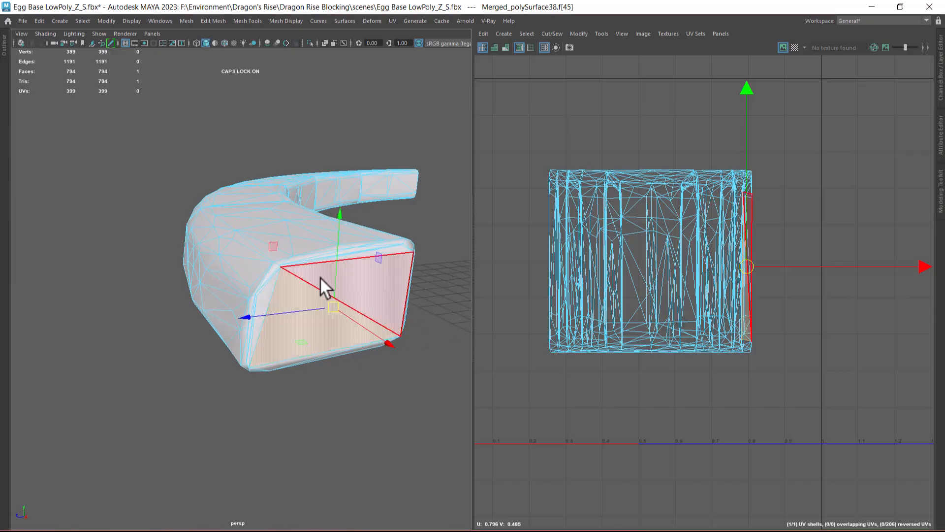
In the top view, select all the faces around that end of the ring with a selection box.
key("space")
left_click_drag(337, 253, 277, 256)
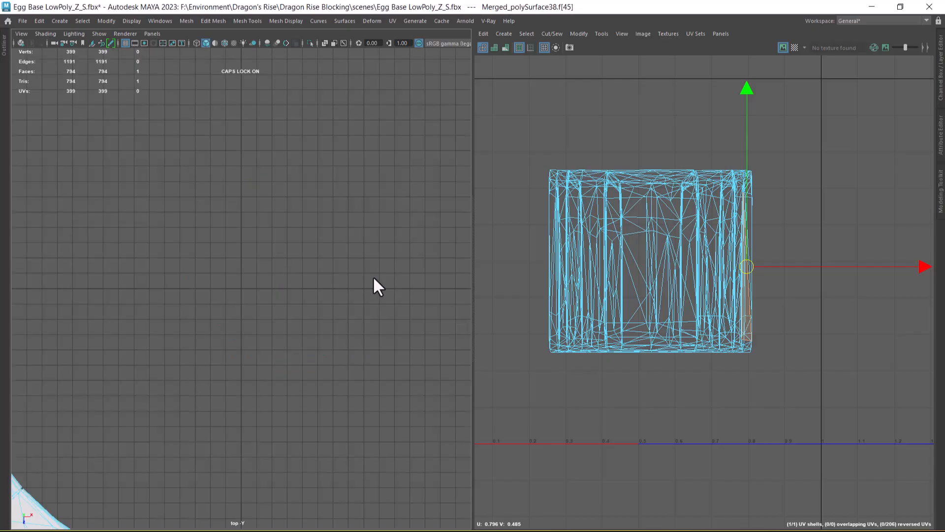
key("f")
left_click_drag(361, 220, 215, 326)
key("f")
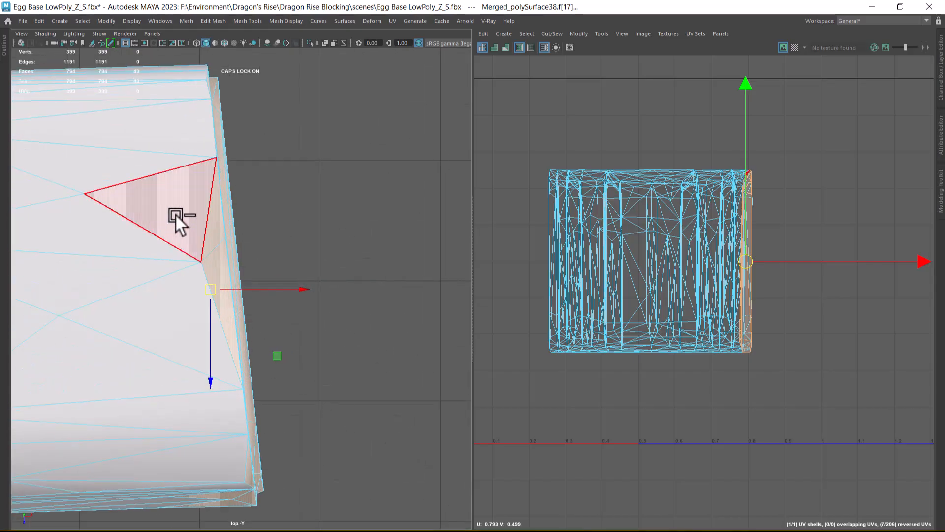
Remove the adjoining body faces from the selection so only the end-cap faces remain, and return to the perspective view.
left_click(216, 285, "ctrl")
key("space")
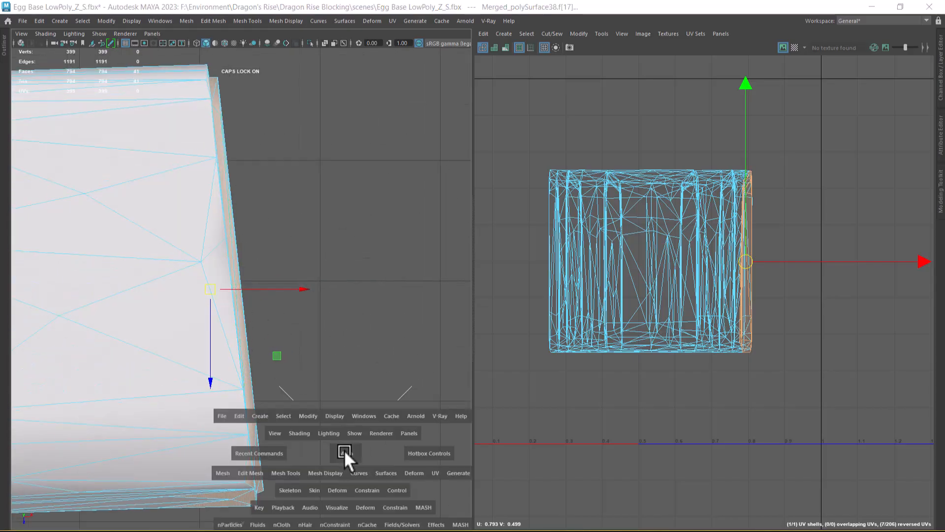
left_click(229, 435, "ctrl")
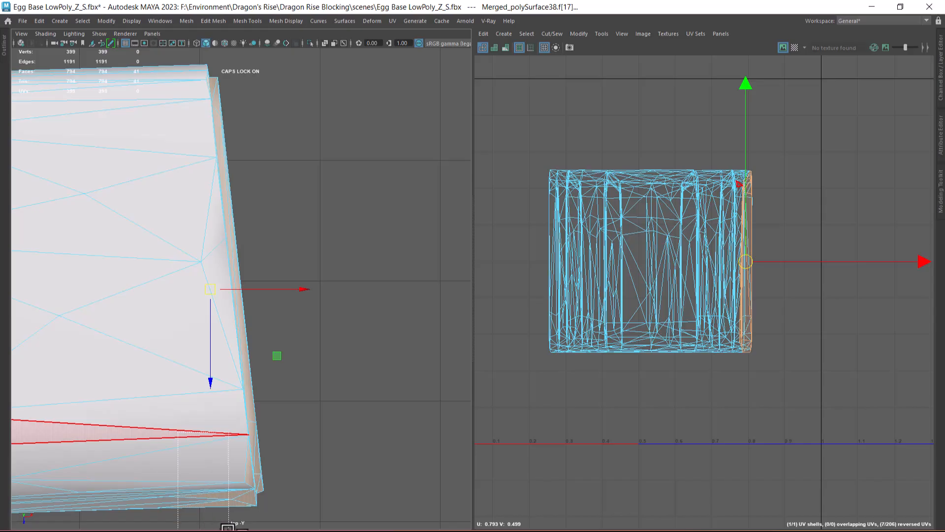
key("space")
left_click_drag(325, 484, 309, 246)
right_click_drag(352, 276, 308, 332, "alt")
left_click_drag(307, 331, 334, 340, "alt")
right_click_drag(334, 341, 331, 358, "alt")
middle_click_drag(331, 358, 339, 326, "alt")
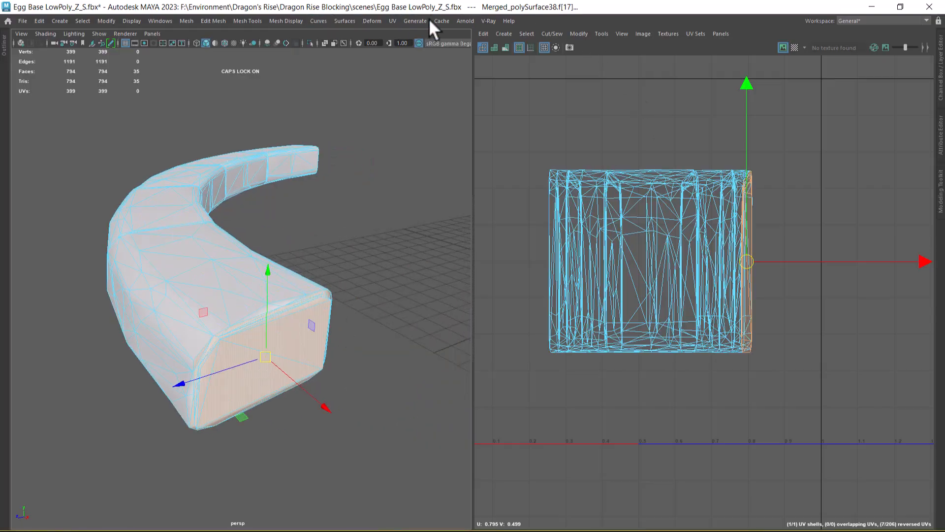
Apply a Planar UV projection to the selected end-cap faces through the projection's options.
left_click(394, 21)
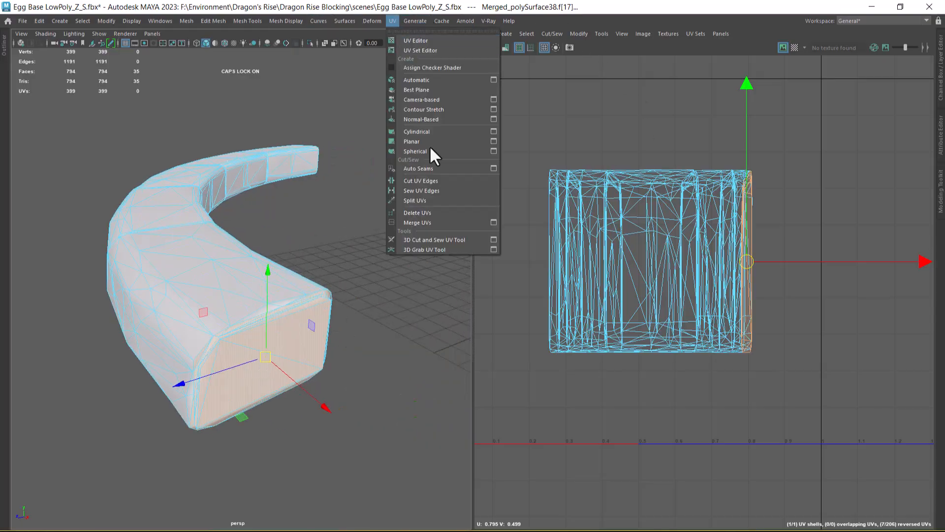
left_click(494, 141)
left_click(711, 259)
left_click(831, 258)
Select the faces around the ring's opposite end and frame them in the top view.
left_click_drag(351, 287, 197, 326, "alt")
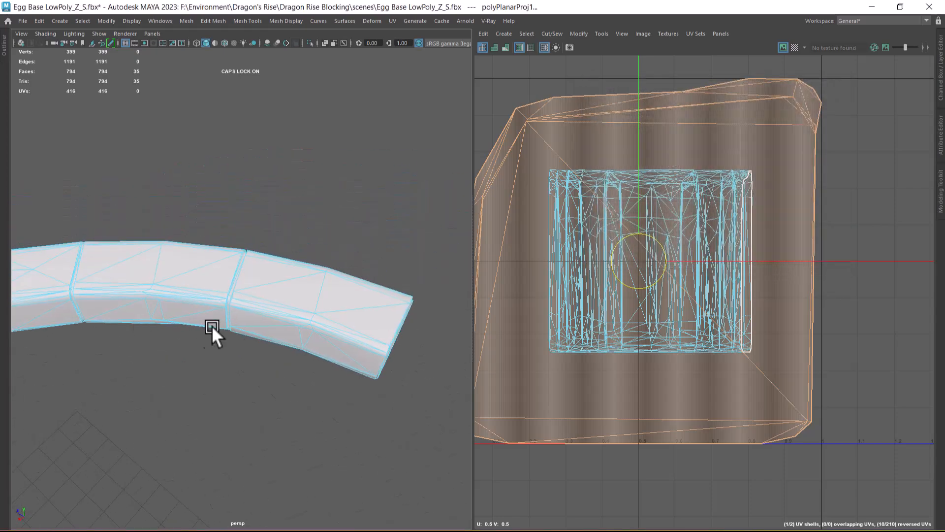
left_click_drag(451, 246, 343, 411)
key("space")
left_click_drag(309, 326, 301, 326)
middle_click_drag(273, 205, 311, 331, "alt")
key("f")
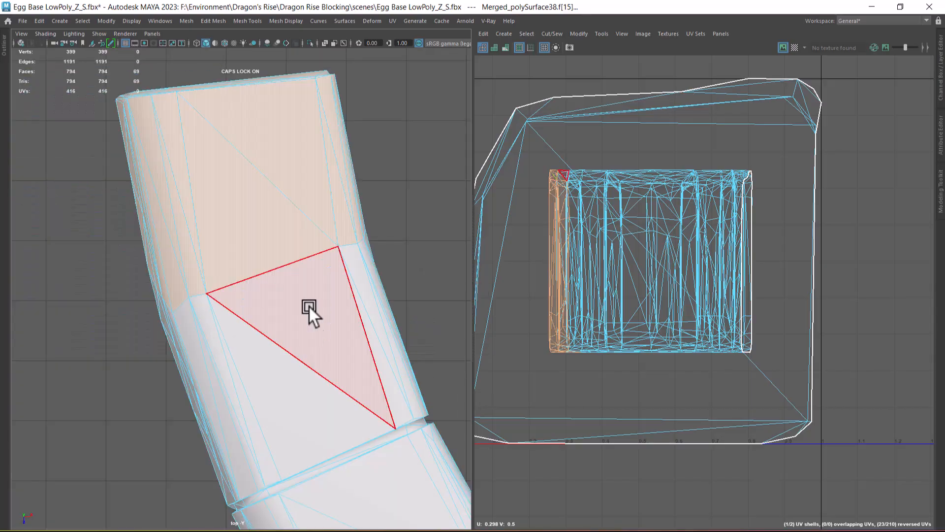
Deselect the body faces next to the opposite end cap, keeping only the cap faces, and return to perspective.
left_click_drag(429, 175, 2, 280, "ctrl")
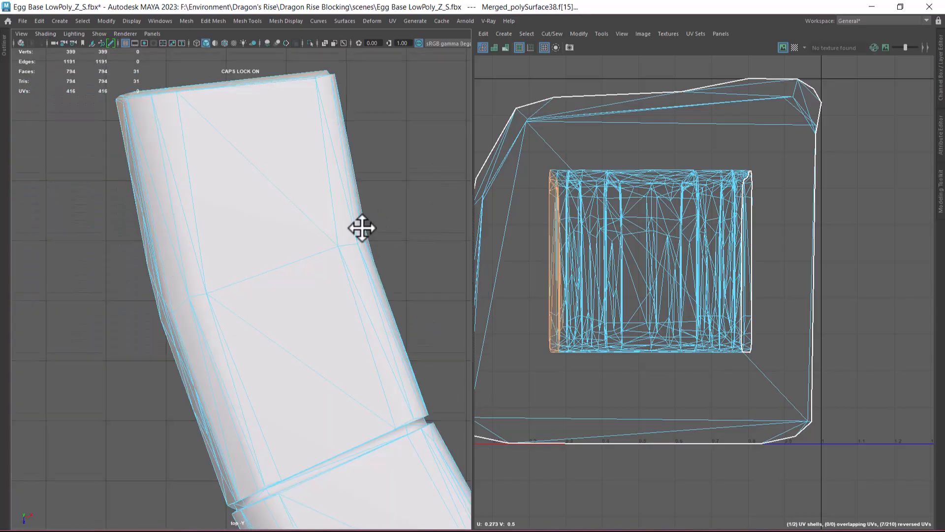
scroll(386, 355, "up", 4)
left_click_drag(353, 204, 242, 234, "ctrl")
middle_click_drag(176, 270, 306, 232, "alt")
left_click(173, 261, "ctrl")
key("space")
left_click_drag(296, 327, 284, 165)
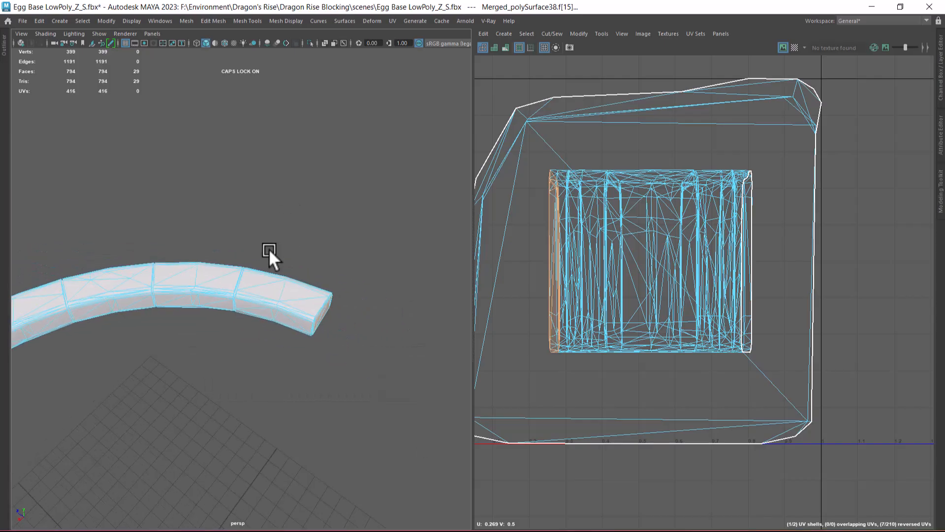
Apply a Planar UV projection to the selected faces of the opposite end cap.
left_click(410, 20)
left_click(392, 20)
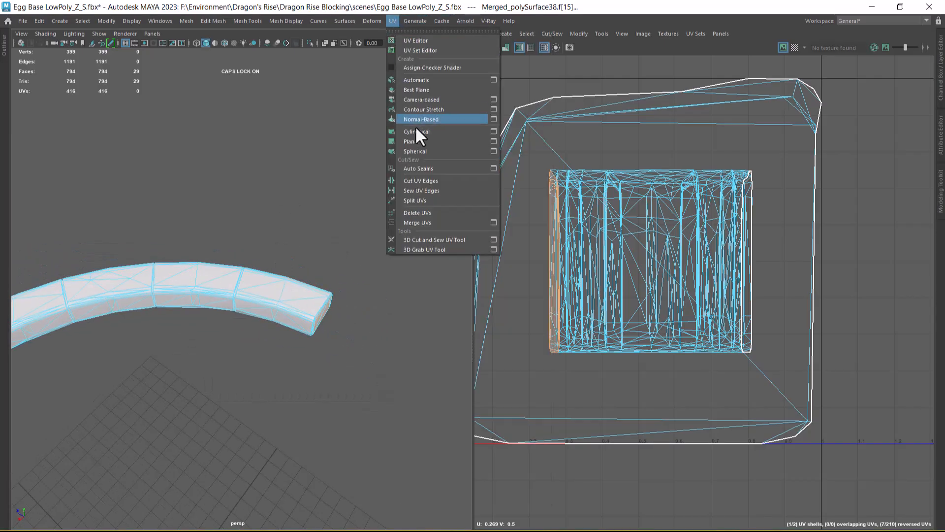
left_click(427, 140)
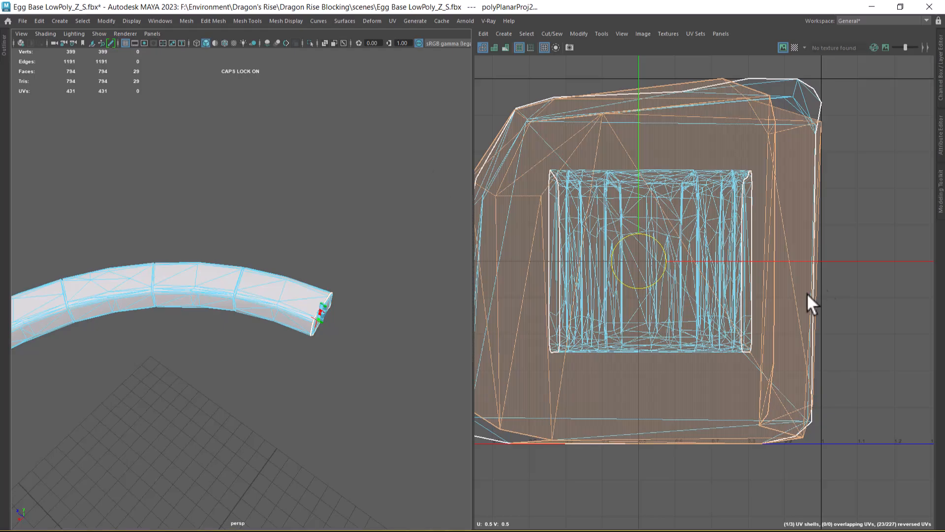
Leave face selection, clear the selection, and select the whole stone ring as an object.
middle_click_drag(174, 335, 389, 249, "alt")
left_click_drag(339, 263, 320, 234, "alt")
right_click_drag(320, 232, 315, 256, "alt")
left_click_drag(300, 256, 268, 197, "alt")
middle_click_drag(268, 197, 258, 242, "alt")
right_click_drag(258, 242, 242, 268, "alt")
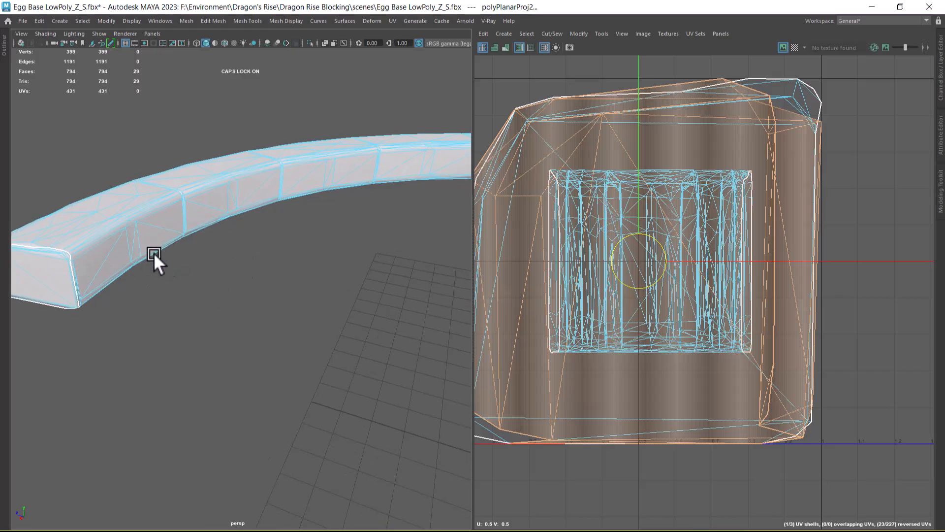
right_click_drag(430, 93, 430, 93)
left_click(304, 289)
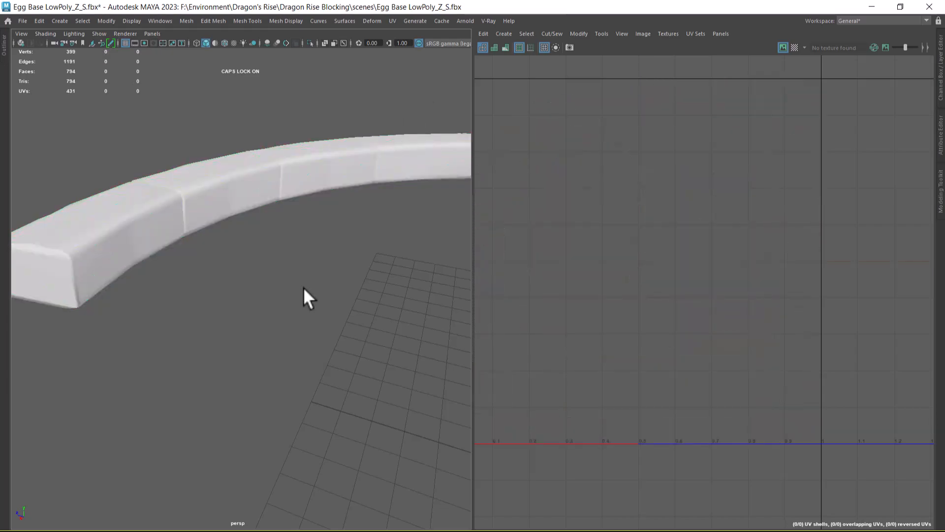
left_click(227, 199)
Switch the stone ring to edge selection.
left_click_drag(263, 330, 310, 296, "alt")
right_click_drag(310, 295, 197, 340, "alt")
middle_click_drag(197, 340, 251, 365, "alt")
right_click_drag(251, 365, 199, 345, "alt")
right_click_drag(185, 249, 184, 202)
left_click(80, 405)
Maximize the perspective view over the whole workspace with the ring's inner side facing the camera.
left_click_drag(80, 405, 212, 327, "alt")
right_click_drag(211, 328, 248, 262, "alt")
middle_click_drag(247, 262, 315, 365, "alt")
left_click_drag(315, 365, 346, 409, "alt")
right_click_drag(347, 409, 348, 415, "alt")
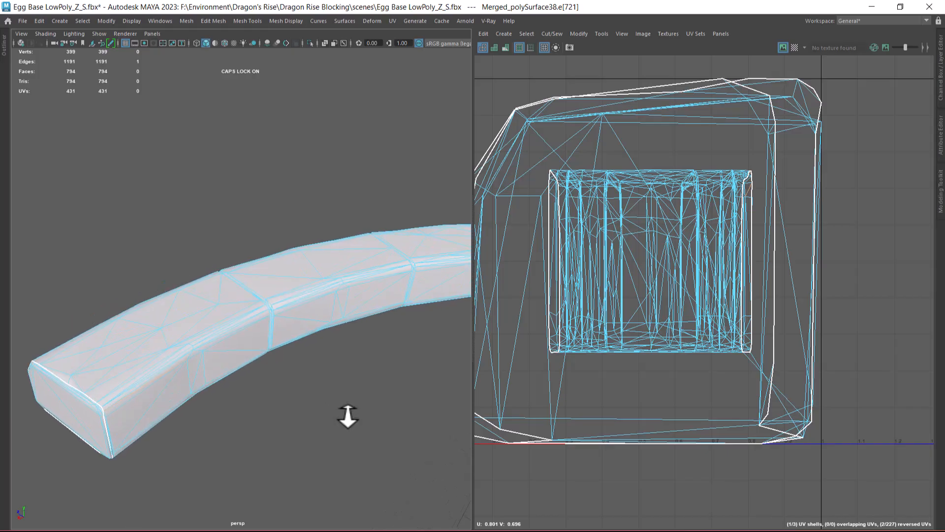
middle_click_drag(348, 414, 291, 397, "alt")
key("ctrl+space")
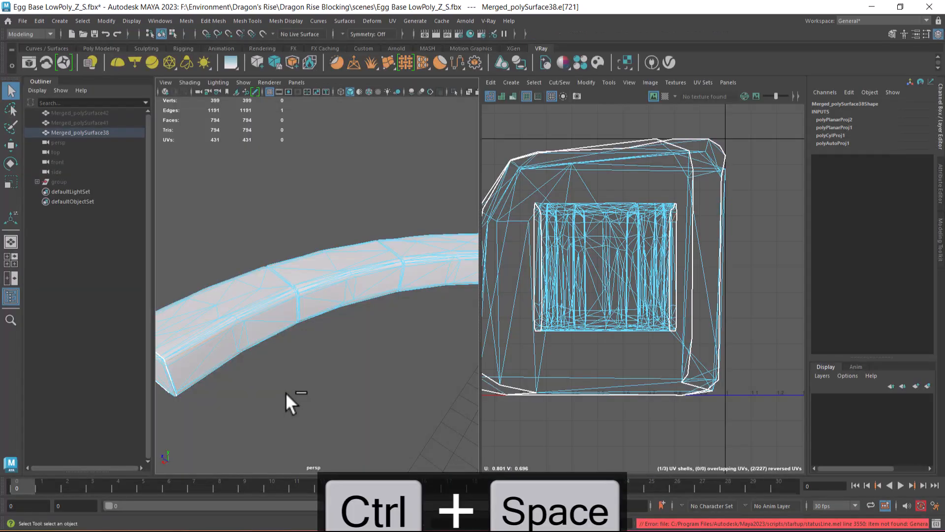
key("ctrl+space")
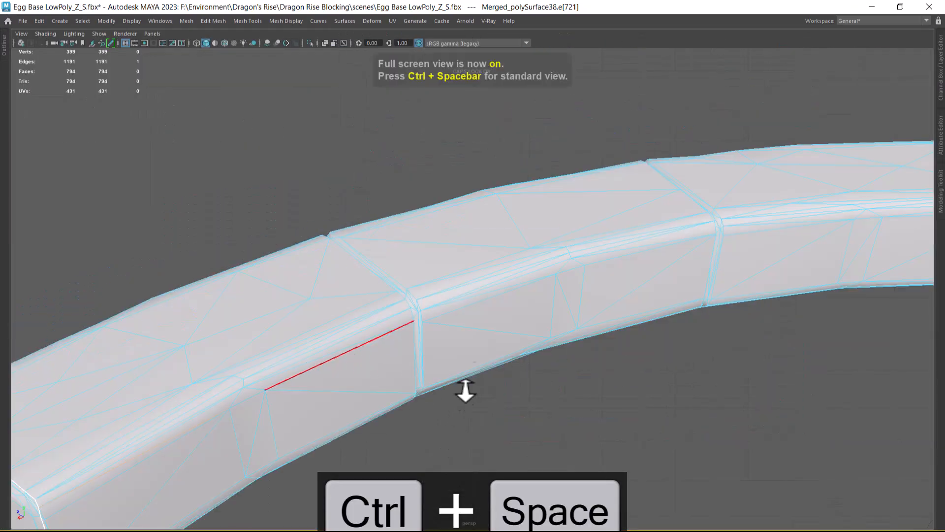
Select the two consecutive edges along the upper inner bevel of the first stone block, starting from the end cap.
middle_click_drag(460, 401, 543, 306, "alt")
right_click_drag(542, 306, 555, 289, "alt")
scroll(555, 289, "up", 3)
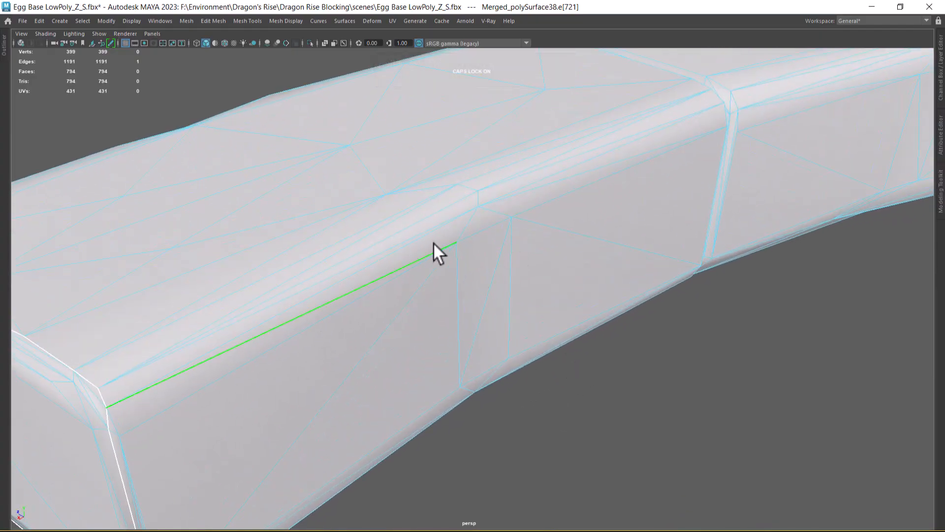
left_click(344, 271)
right_click_drag(473, 241, 448, 261, "alt")
middle_click_drag(448, 261, 468, 251, "alt")
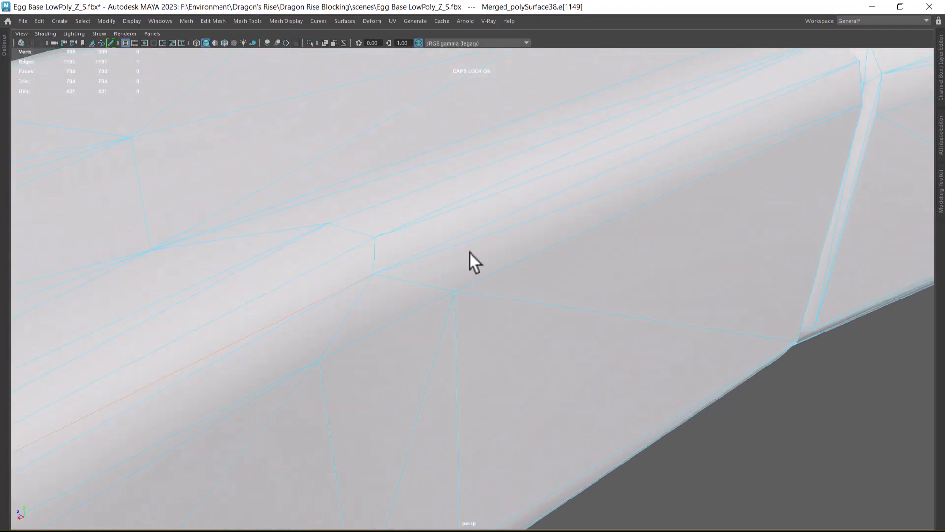
left_click(465, 243, "shift")
Extend the edge selection across the first groove with the small edges that lead to the second block's bevel.
middle_click_drag(660, 236, 486, 316, "alt")
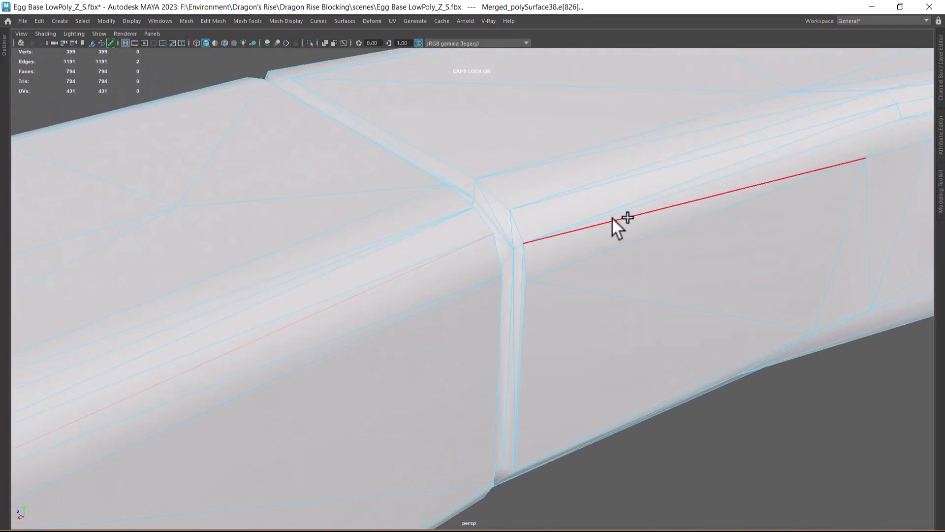
left_click_drag(523, 250, 443, 281, "alt")
right_click_drag(443, 280, 384, 271, "alt")
middle_click_drag(384, 271, 305, 290, "alt")
left_click_drag(409, 293, 345, 293, "alt")
middle_click_drag(344, 293, 557, 357, "alt")
right_click_drag(516, 323, 555, 406, "alt")
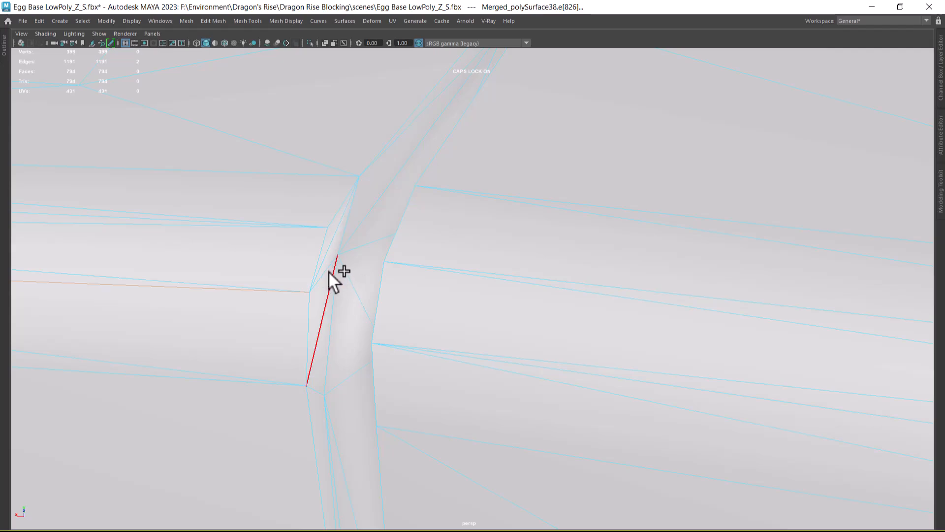
left_click(377, 245, "shift")
left_click_drag(420, 315, 511, 318, "alt")
middle_click_drag(511, 318, 303, 305, "alt")
left_click_drag(511, 317, 339, 277, "alt")
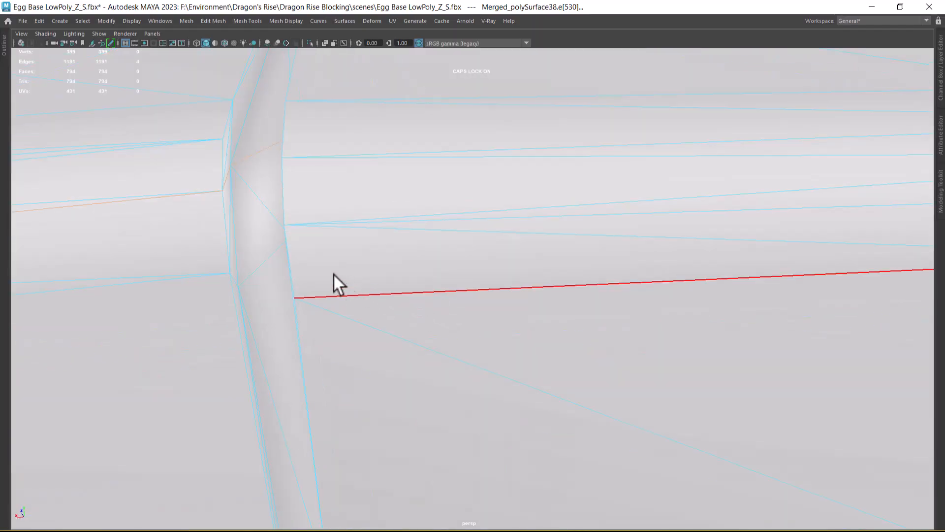
key("ctrl+z")
left_click(269, 208, "shift")
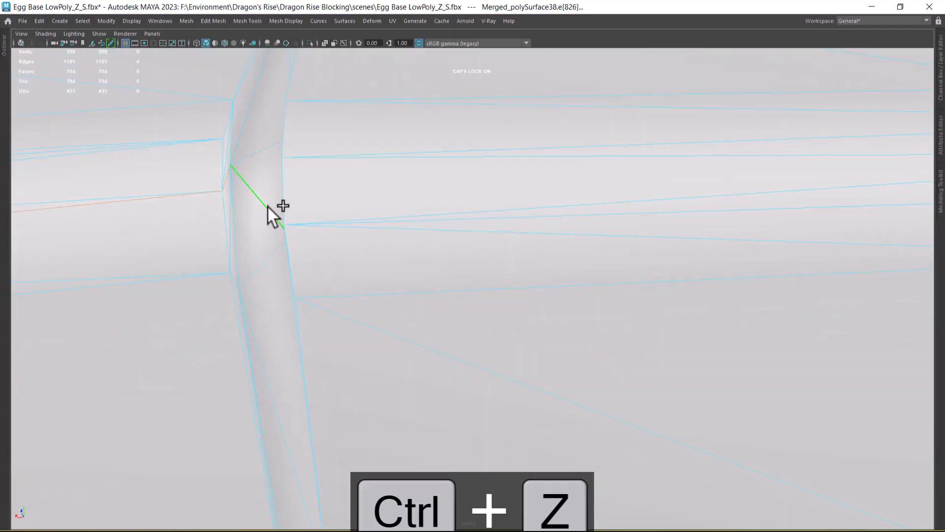
Add the two consecutive bevel edges along the second stone block to the edge selection.
left_click(430, 214, "shift")
left_click_drag(569, 300, 554, 250, "alt")
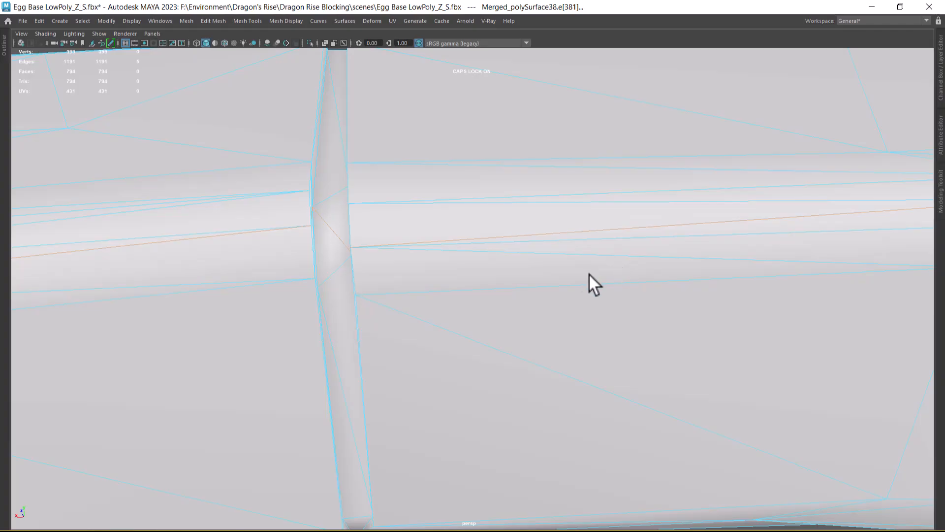
middle_click_drag(593, 272, 521, 253, "alt")
right_click_drag(520, 253, 508, 232, "alt")
right_click_drag(464, 283, 486, 363, "alt")
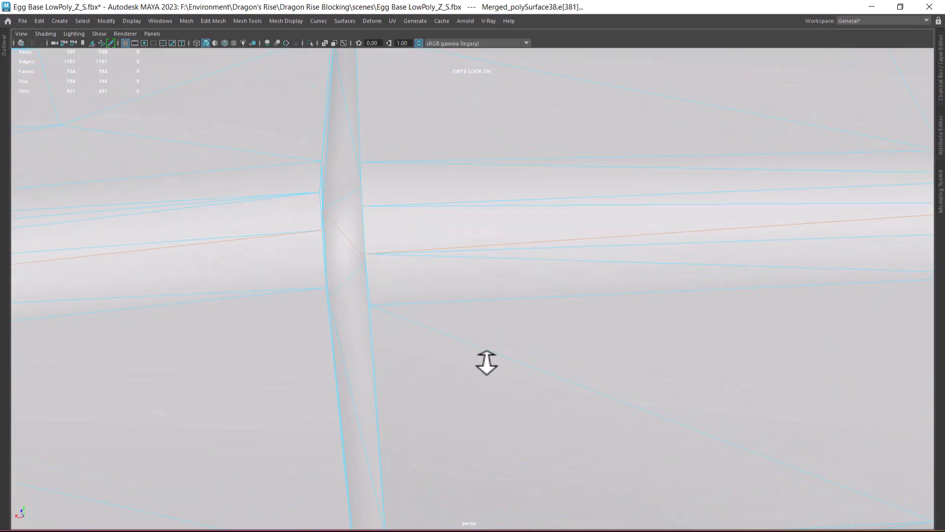
right_click_drag(581, 301, 537, 261, "alt")
left_click_drag(536, 261, 452, 286, "alt")
right_click_drag(453, 287, 640, 309, "alt")
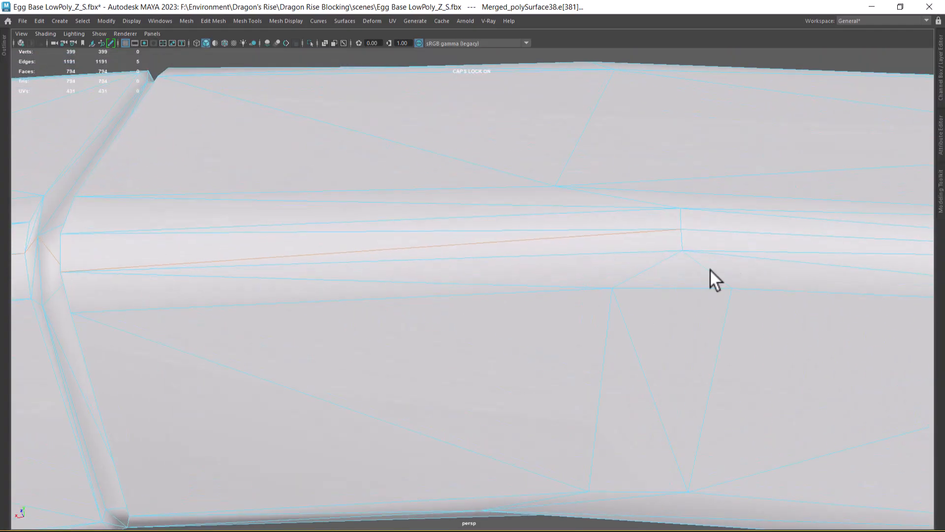
left_click(766, 241, "shift")
Extend the edge selection across the second groove and onto the following block's upper inner bevel.
middle_click_drag(776, 319, 630, 291, "alt")
left_click_drag(625, 283, 517, 296, "alt")
right_click_drag(516, 295, 628, 407, "alt")
left_click_drag(536, 297, 515, 256, "alt")
left_click(502, 234, "shift")
left_click(523, 250, "shift")
left_click_drag(586, 325, 659, 353, "alt")
middle_click_drag(660, 353, 597, 345, "alt")
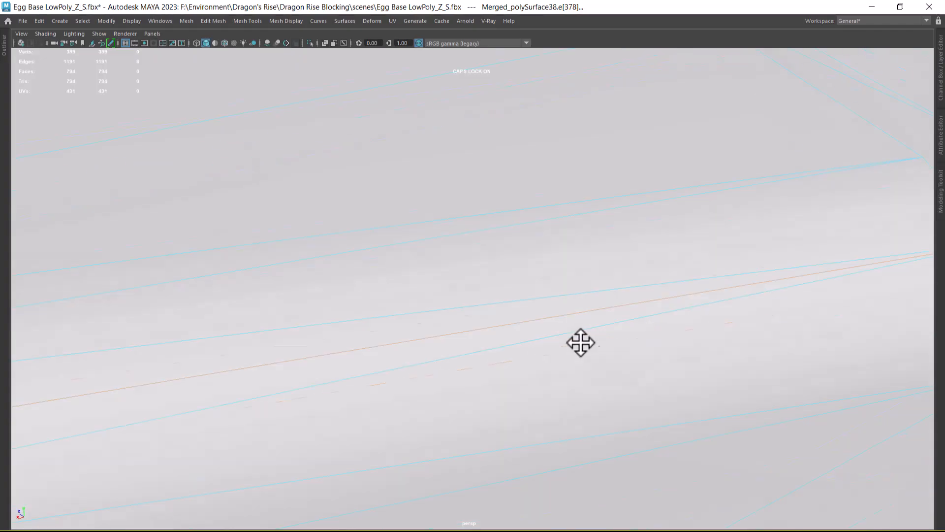
scroll(595, 345, "down", 5)
left_click(644, 230, "shift")
left_click(767, 212, "shift")
Check the selected edge path and add the next bevel edge, ending at the middle of the block.
scroll(767, 211, "down", 5)
middle_click_drag(720, 257, 546, 311, "alt")
scroll(557, 312, "down", 1)
mouse_move(475, 305)
middle_mouse_down("alt")
mouse_move(814, 262)
mouse_move(669, 266)
mouse_move(562, 308)
mouse_move(822, 261)
middle_mouse_up("alt")
middle_click_drag(359, 300, 487, 285, "alt")
scroll(458, 300, "up", 2)
middle_click_drag(296, 312, 507, 301, "alt")
scroll(509, 303, "up", 4)
left_click(677, 215, "shift")
Add the block's remaining bevel edge and the small edges crossing the next groove to the selection.
scroll(678, 215, "down", 5)
middle_click_drag(657, 244, 447, 266, "alt")
scroll(380, 268, "up", 6)
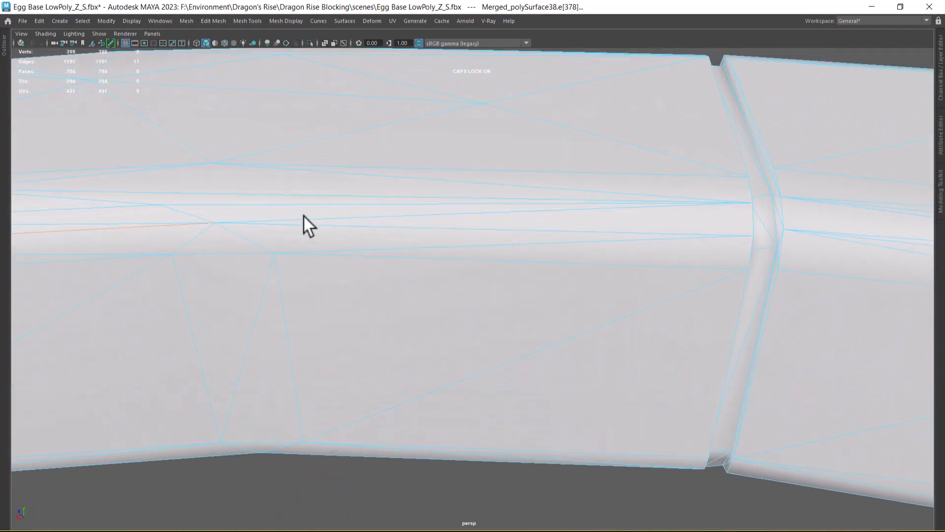
left_click(302, 230, "shift")
left_click_drag(348, 243, 370, 211, "alt")
left_click(356, 181, "shift")
left_click_drag(385, 256, 626, 232, "alt")
left_click(554, 244, "shift")
left_click(654, 203, "shift")
Add the two bevel edges along the block beyond that groove to the edge selection.
left_click(800, 177, "shift")
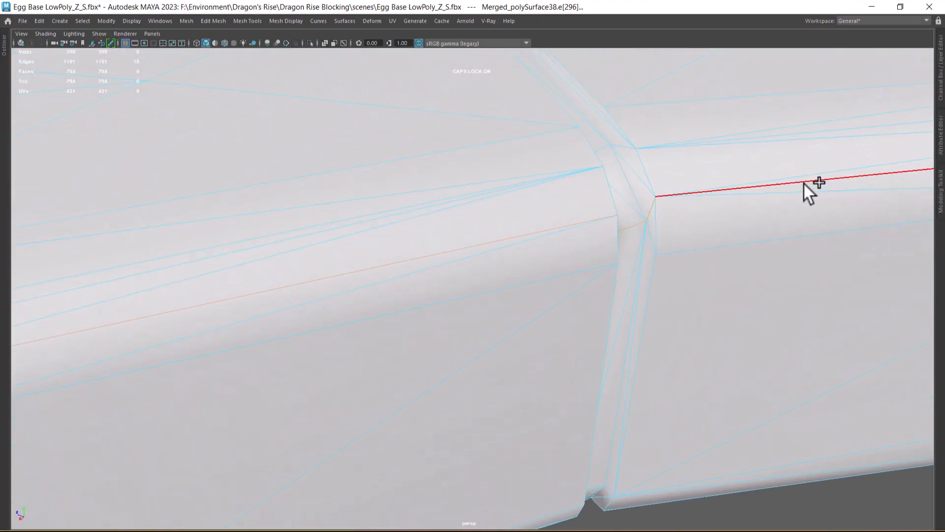
left_click_drag(795, 208, 440, 224, "alt")
scroll(446, 216, "up", 5)
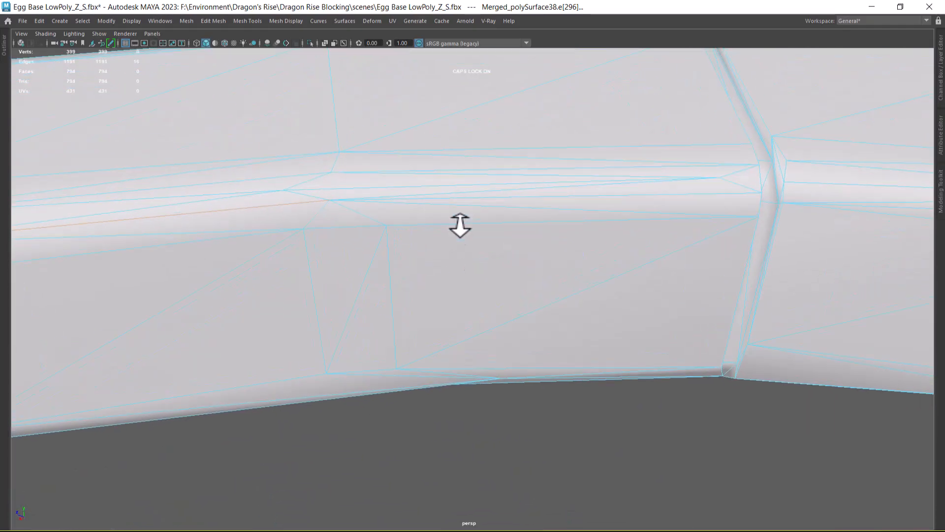
left_click(463, 164, "shift")
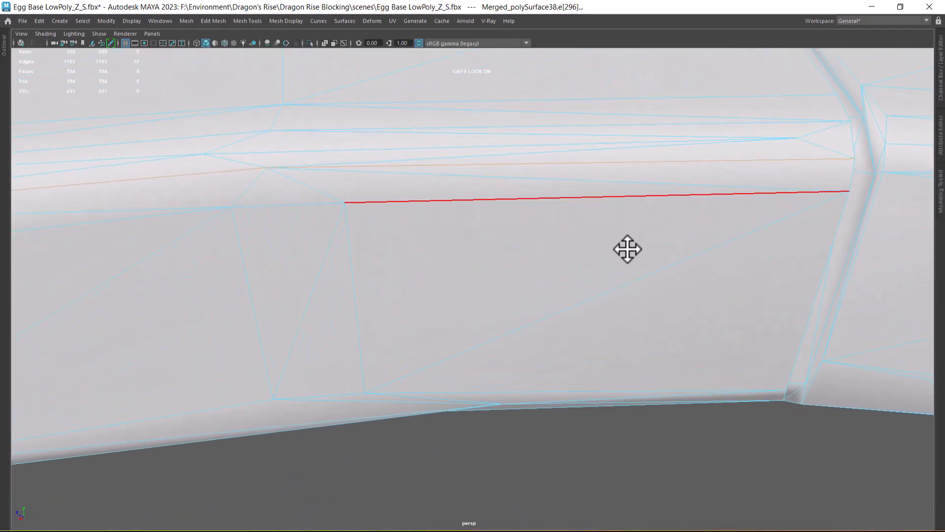
Add the small edges crossing the last groove and the end block's first upper inner bevel edge to the selection.
middle_click_drag(635, 249, 561, 268, "alt")
scroll(561, 268, "up", 2)
left_click_drag(625, 264, 553, 243, "alt")
scroll(553, 243, "up", 1)
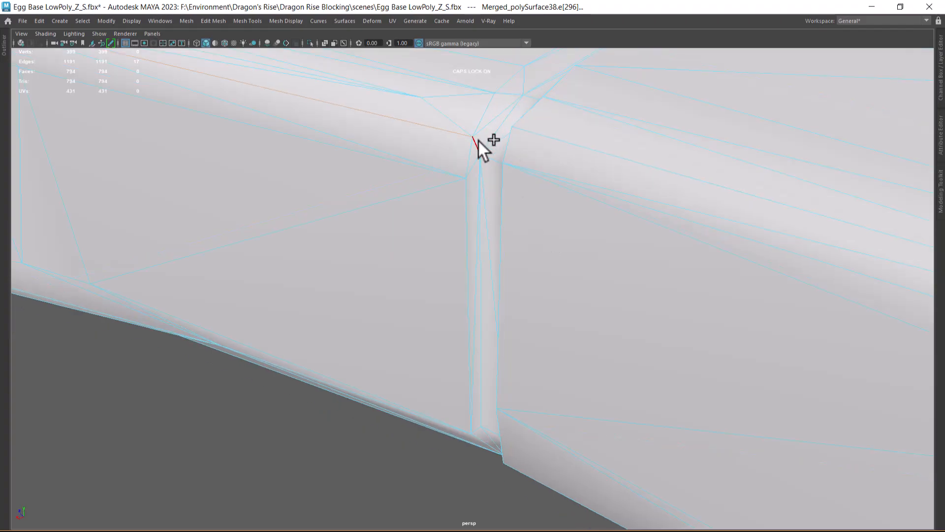
left_click(480, 141, "shift")
left_click_drag(480, 141, 663, 245, "alt")
left_click(648, 211, "shift")
middle_click_drag(662, 245, 477, 333, "alt")
left_click_drag(477, 333, 451, 333, "alt")
left_click(482, 210, "shift")
left_click(505, 185, "shift")
Add the end block's remaining upper inner bevel edge to the selection, reaching the ring's end corner.
right_click_drag(520, 209, 456, 204, "alt")
middle_click_drag(456, 204, 369, 264, "alt")
right_click_drag(370, 263, 576, 215, "alt")
middle_click_drag(576, 214, 513, 278, "alt")
right_click_drag(513, 278, 576, 322, "alt")
middle_click_drag(605, 194, 565, 251, "alt")
right_click_drag(565, 251, 585, 242, "alt")
left_click(594, 231, "shift")
right_click_drag(617, 300, 605, 302, "alt")
left_click_drag(605, 302, 498, 274, "alt")
right_click_drag(497, 274, 503, 276, "alt")
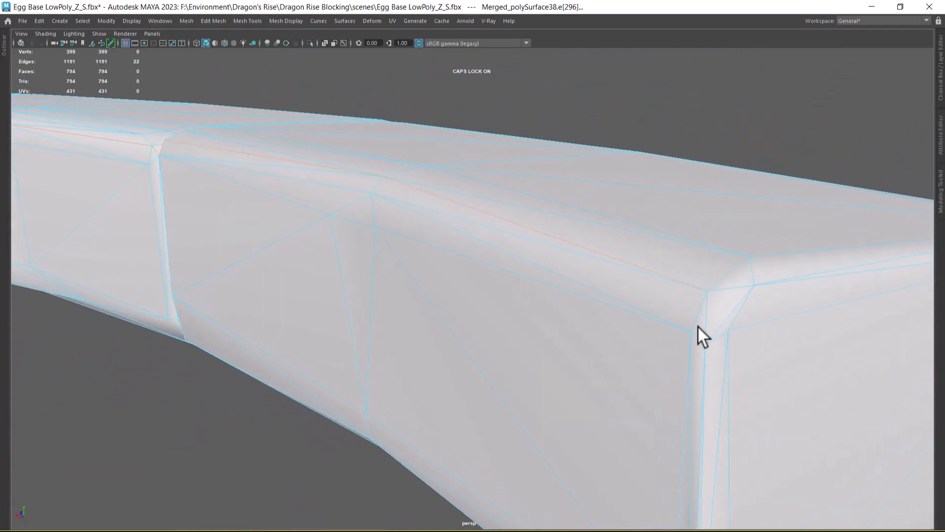
Examine the selected edge path around the ring's grooves and from one end of the ring to the other.
left_click_drag(713, 310, 778, 311, "alt")
right_click_drag(581, 313, 507, 315, "alt")
middle_click_drag(507, 315, 563, 310, "alt")
right_click_drag(487, 308, 515, 311, "alt")
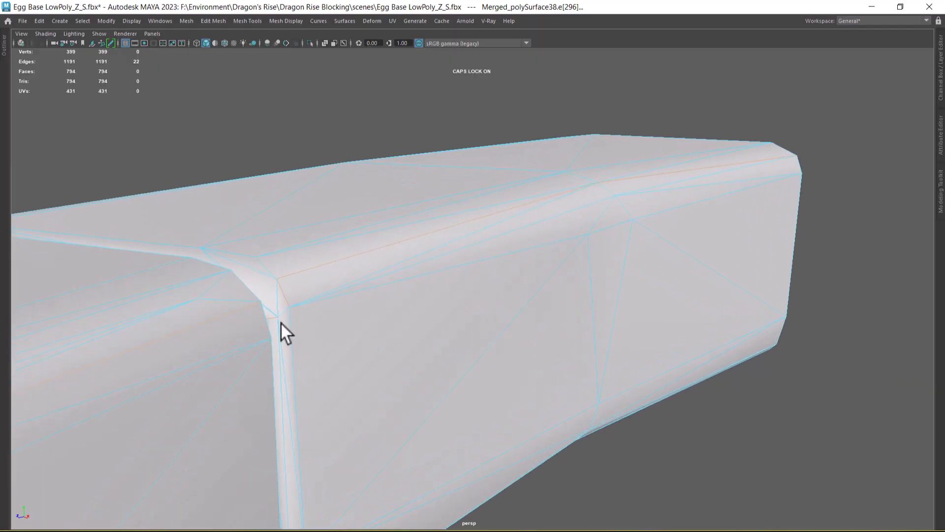
left_click(285, 293, "ctrl")
left_click_drag(595, 350, 472, 267, "alt")
right_click_drag(471, 268, 200, 194, "alt")
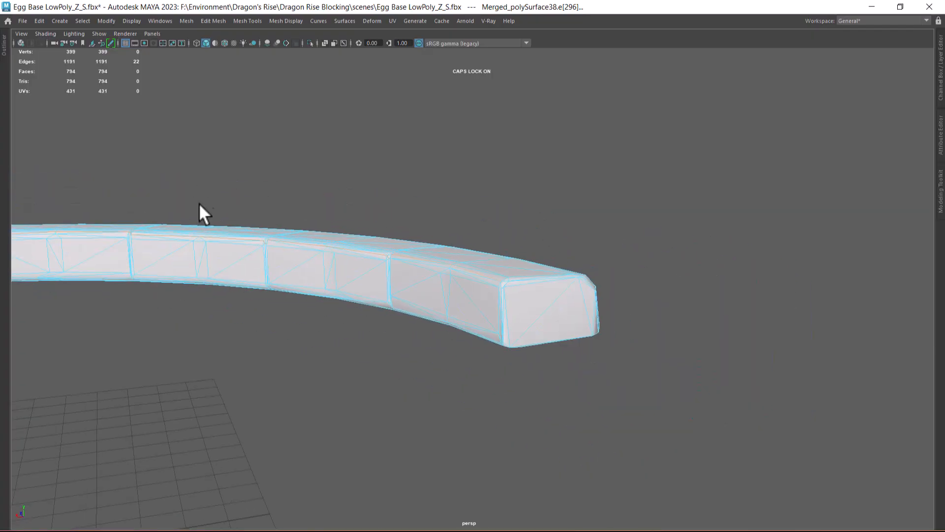
middle_click_drag(199, 194, 411, 206, "alt")
left_click_drag(323, 297, 456, 313, "alt")
middle_click_drag(456, 315, 624, 310, "alt")
right_click_drag(590, 309, 412, 307, "alt")
middle_click_drag(411, 307, 497, 292, "alt")
right_click_drag(404, 268, 443, 290, "alt")
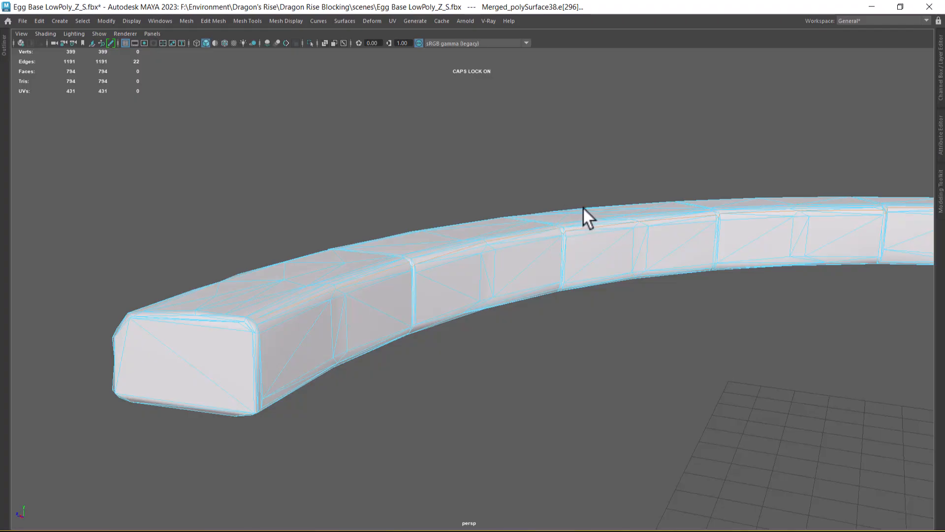
right_click_drag(629, 302, 507, 290, "alt")
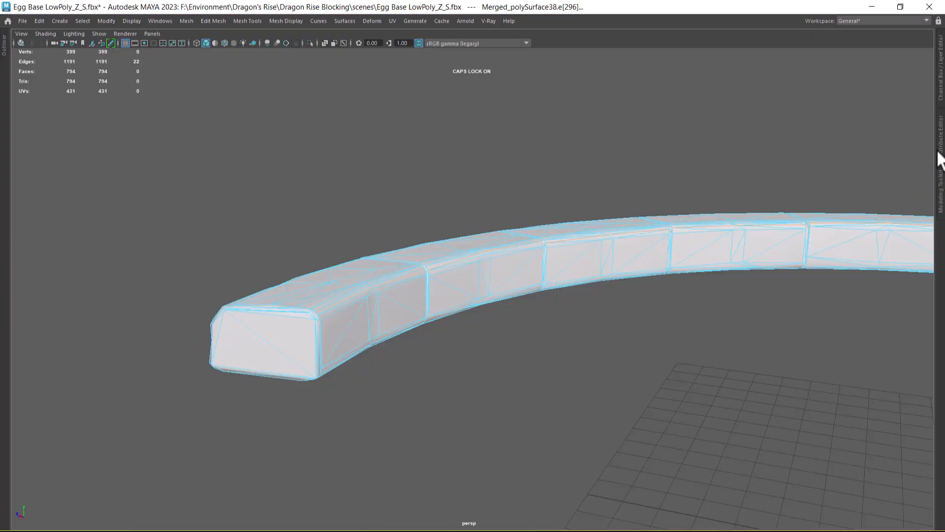
Restore the standard interface with the UV Editor beside the viewport and cut the UVs along the selected edges.
key("ctrl+space")
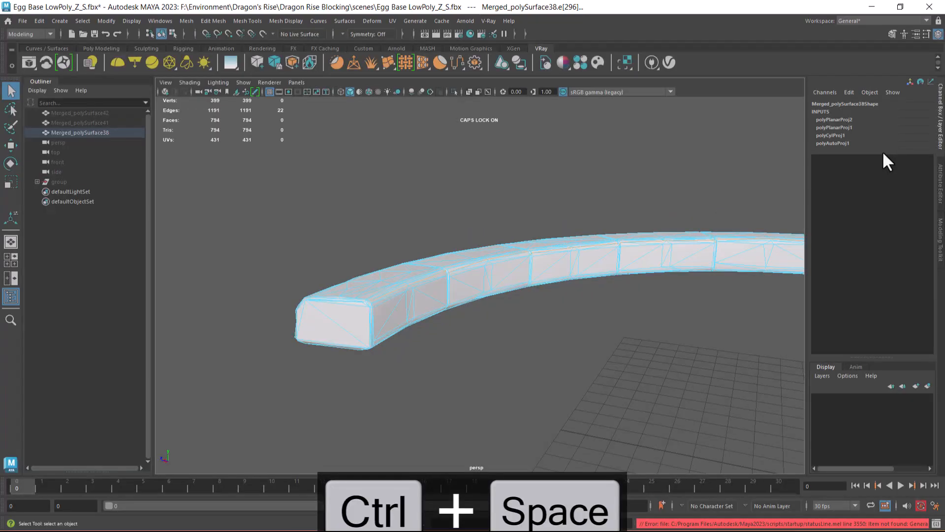
right_click_drag(332, 296, 376, 385, "alt")
middle_click_drag(329, 336, 429, 334, "alt")
right_click(420, 329, "shift")
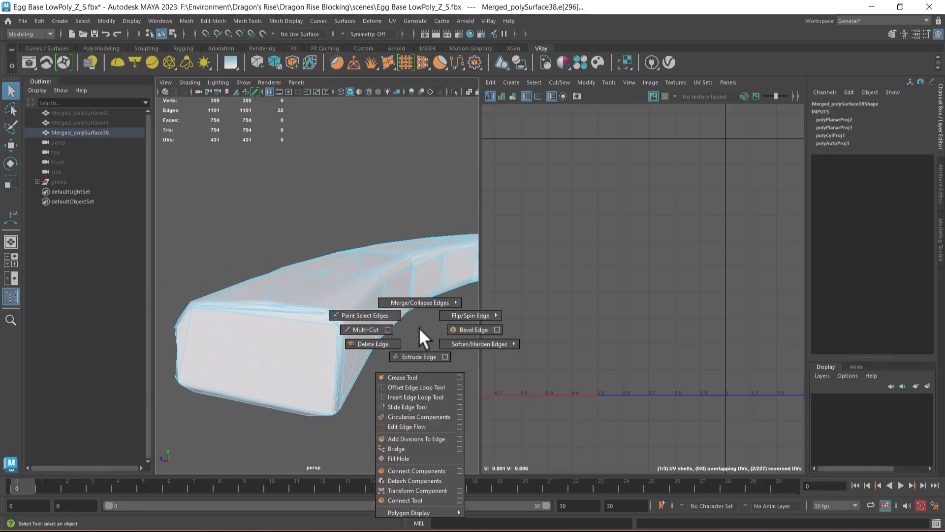
scroll(655, 295, "up", 2)
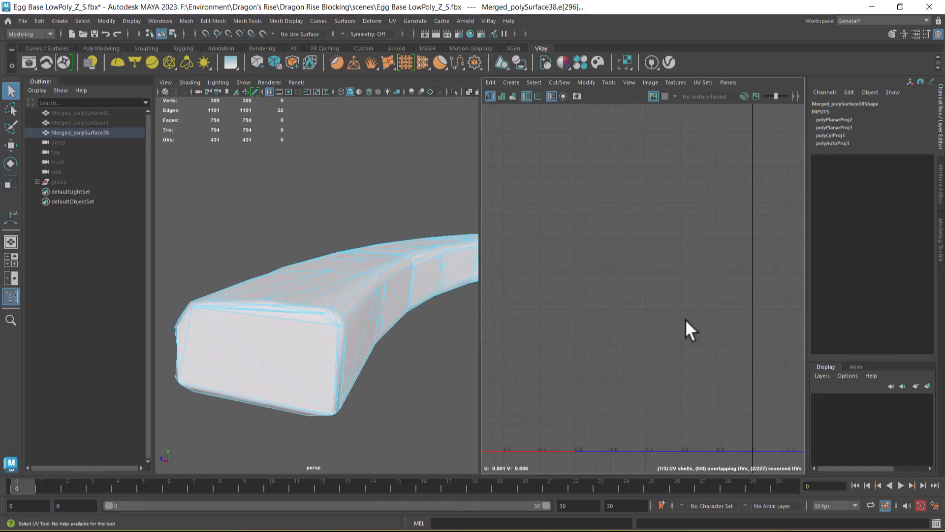
right_click(651, 223, "shift")
right_click_drag(651, 223, 613, 238, "shift")
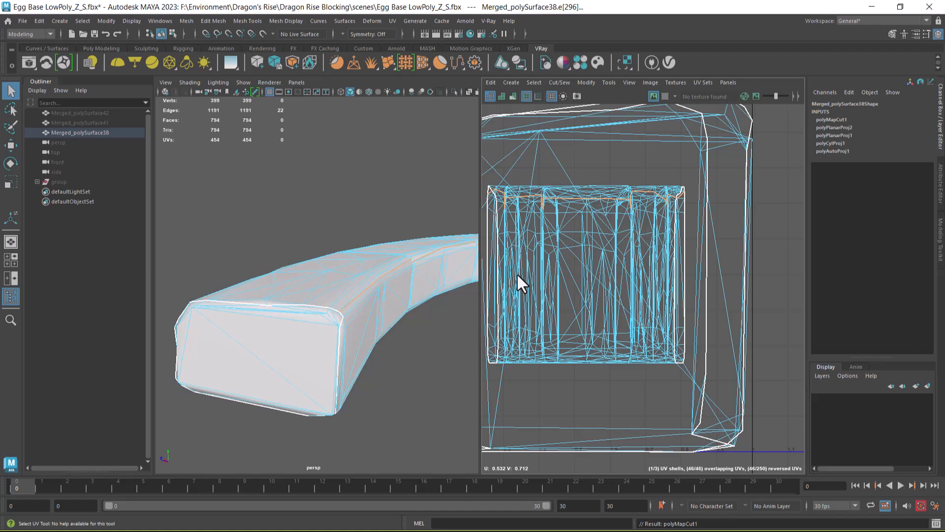
Select the two overlapping end-cap UV shells and move them horizontally out of the 0–1 tile, clear of the ring body's UVs.
right_click_drag(359, 246, 446, 197)
left_click(379, 373)
left_click(356, 335)
scroll(602, 235, "down", 5)
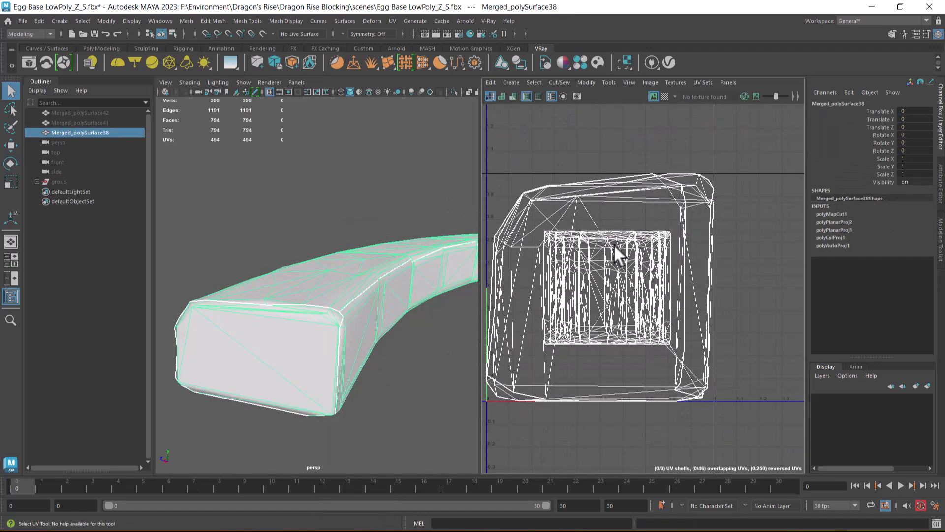
right_click_drag(633, 223, 739, 197)
left_click_drag(739, 198, 647, 235)
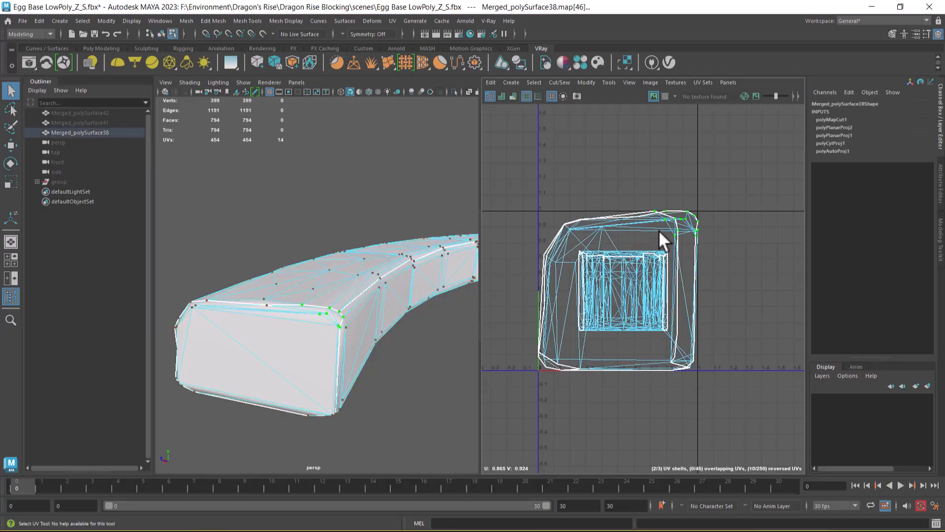
key("w")
right_click_drag(659, 224, 723, 263, "ctrl")
left_click_drag(616, 290, 796, 277)
Select all UVs of the ring body's shell and unfold it.
right_click_drag(618, 261, 690, 219)
left_click_drag(690, 218, 640, 295)
right_click_drag(670, 209, 498, 158, "shift")
right_click_drag(729, 192, 563, 226, "shift")
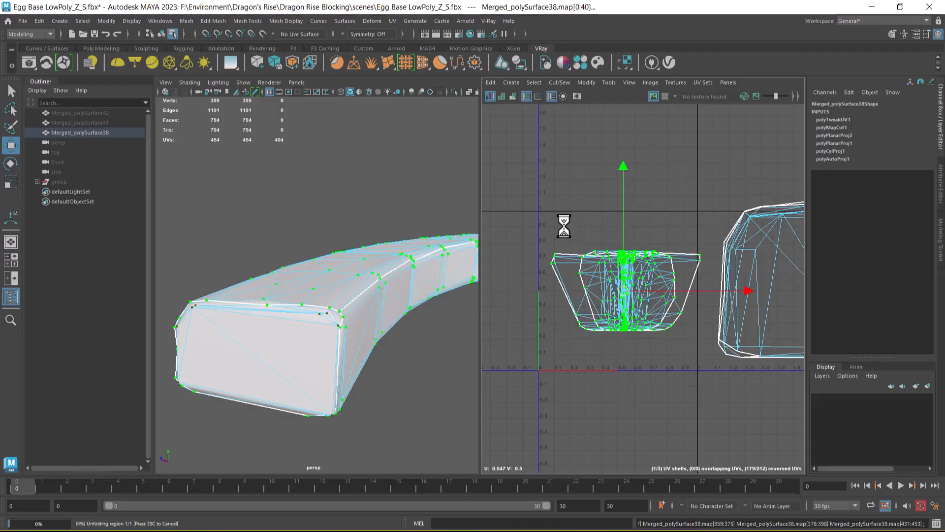
right_click_drag(690, 229, 547, 229, "shift")
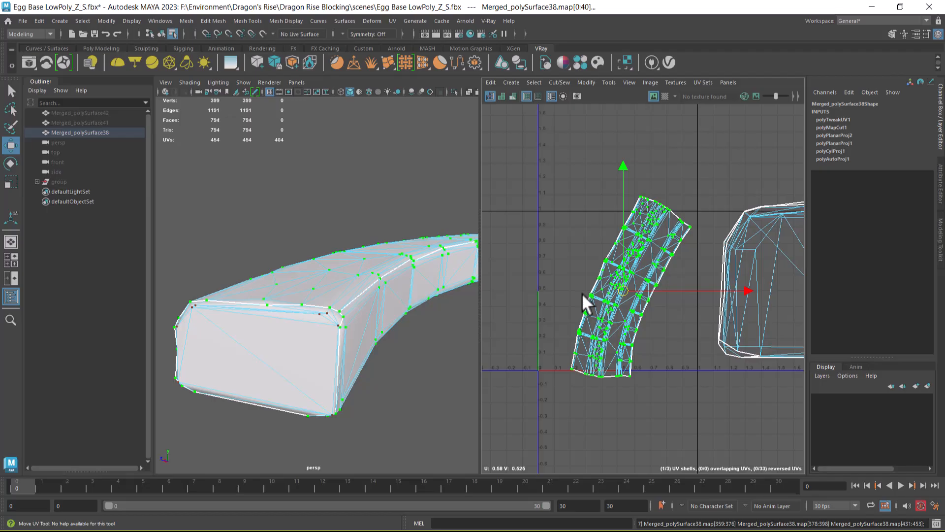
Rotate the unfolded ring shell by -90 degrees and turn it freehand until the arc lies roughly horizontal.
right_click_drag(686, 178, 773, 202, "shift")
right_click_drag(667, 179, 665, 193, "shift")
key("e")
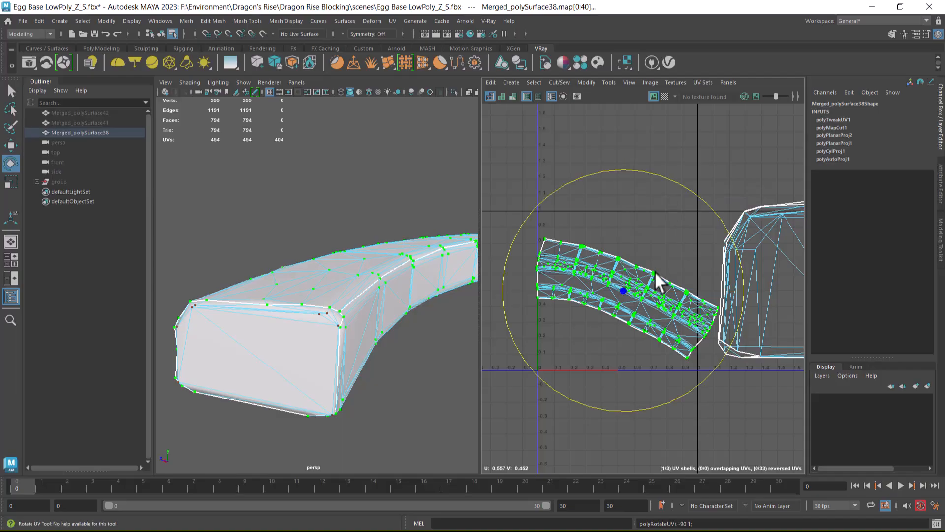
left_click_drag(708, 200, 673, 165)
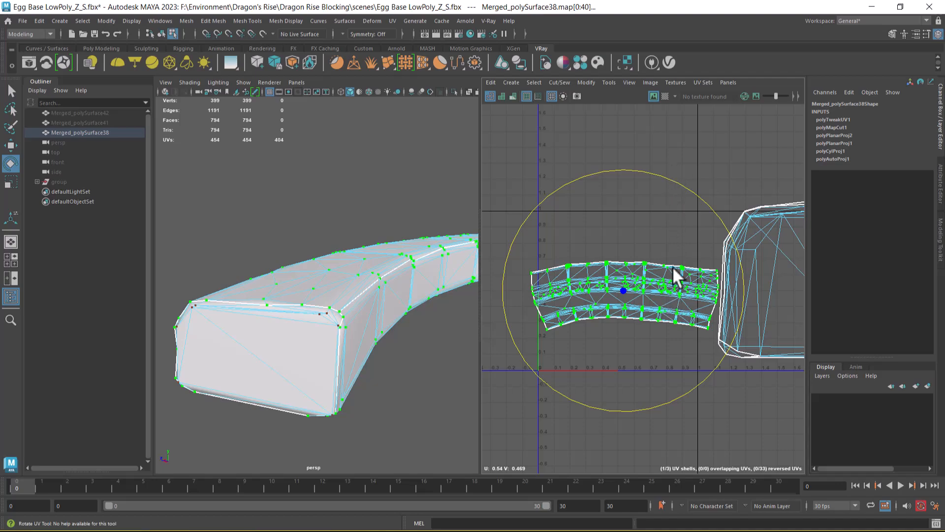
key("w")
Return the ring to object mode and select the whole mesh.
left_click_drag(300, 361, 451, 383, "alt")
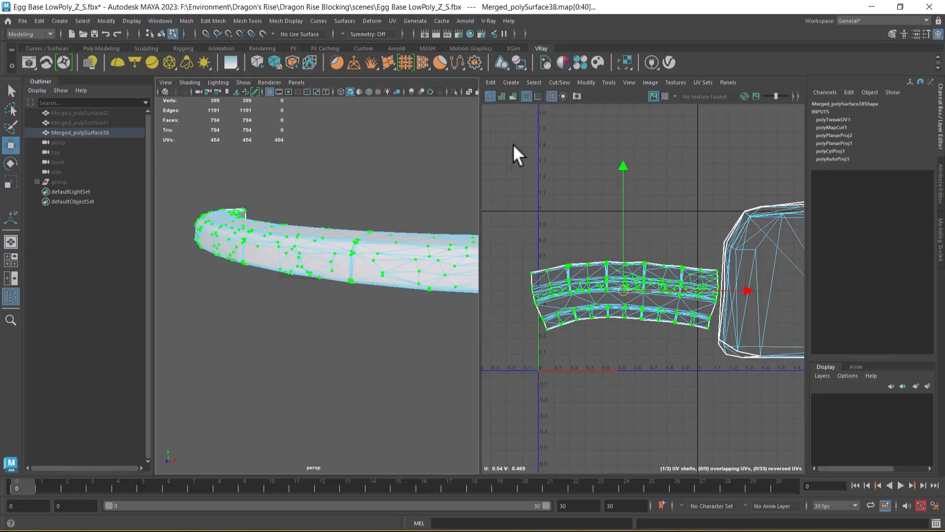
right_click_drag(285, 234, 382, 173)
left_click(338, 279)
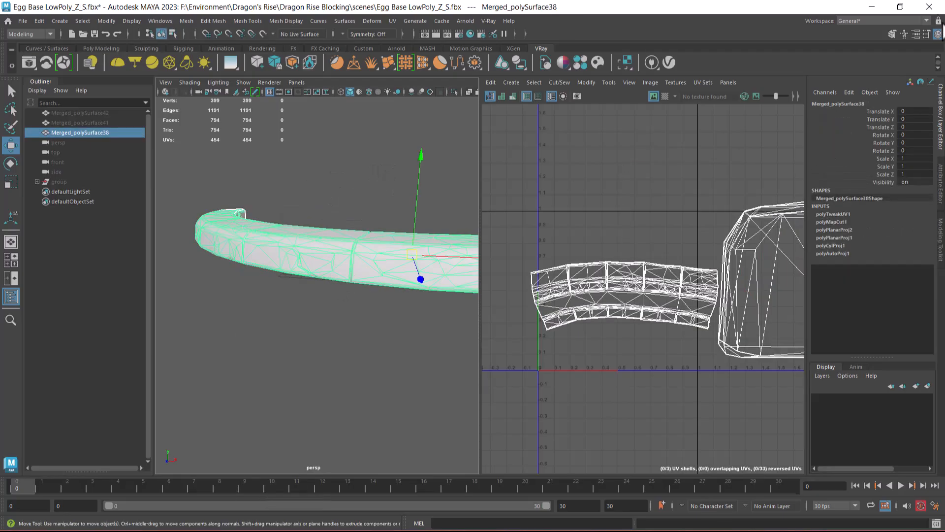
Switch to the UV Editing workspace and close its floating UV Editor window.
left_click(878, 20)
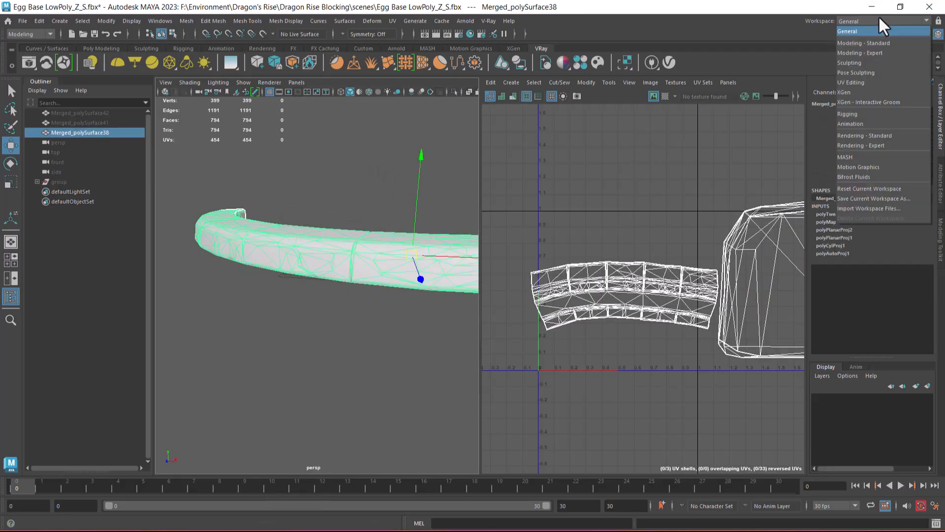
left_click(885, 81)
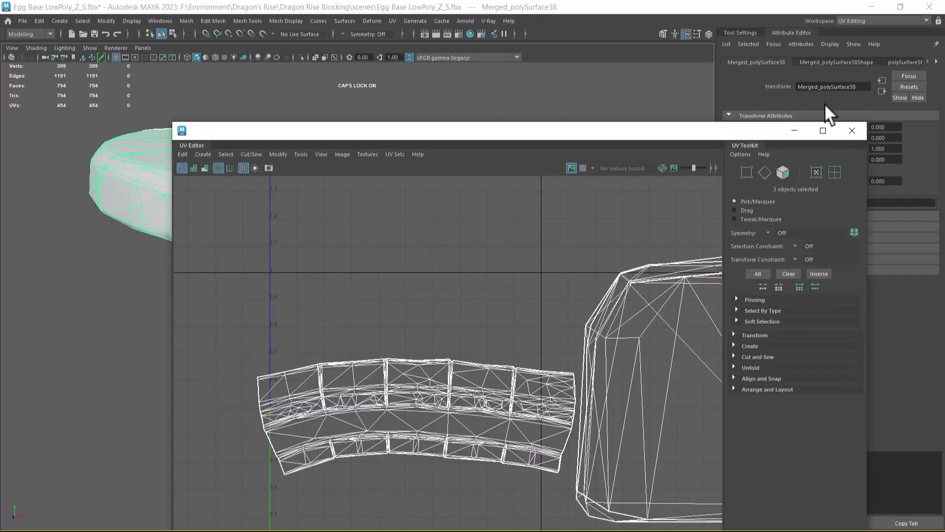
left_click_drag(342, 134, 359, 270)
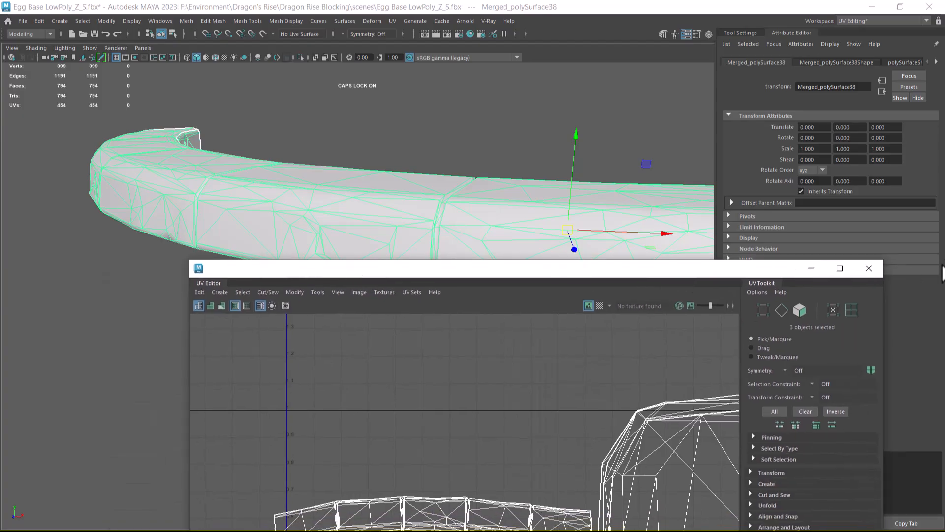
left_click(872, 267)
left_click(744, 32)
left_click(792, 32)
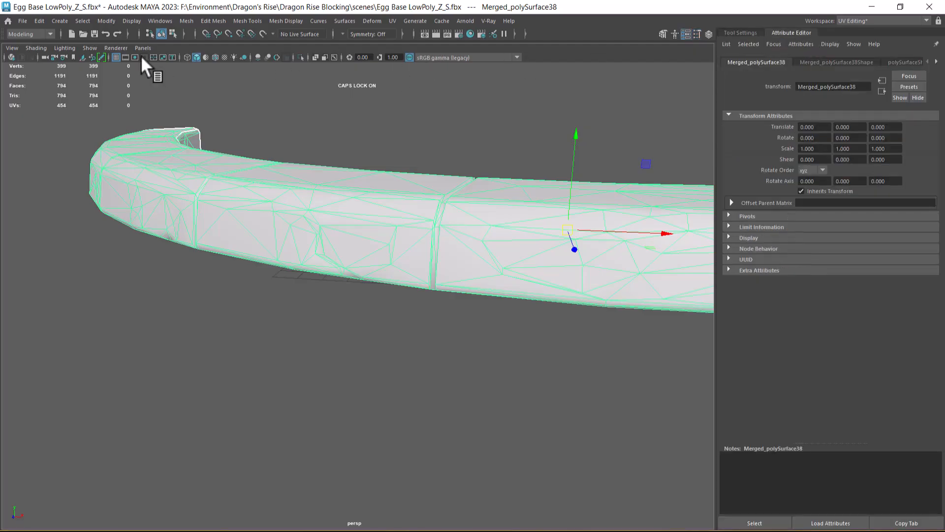
Try the Modeling - Standard and Modeling - Expert workspaces and return to UV Editing.
left_click(855, 21)
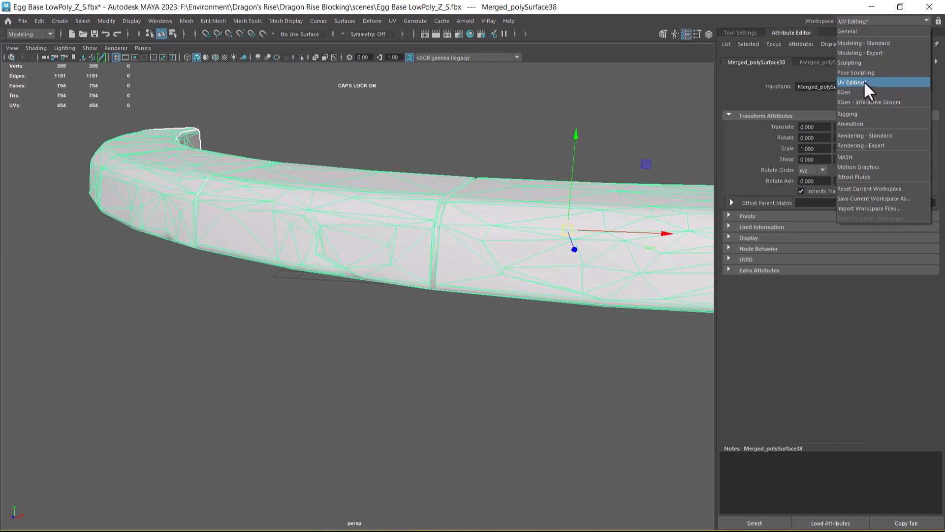
left_click(876, 43)
left_click(873, 21)
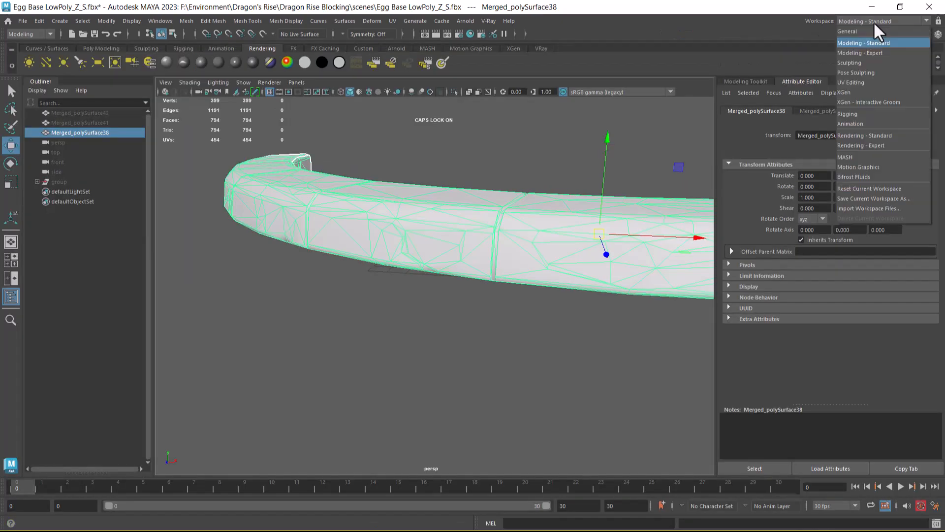
left_click(873, 52)
left_click(873, 22)
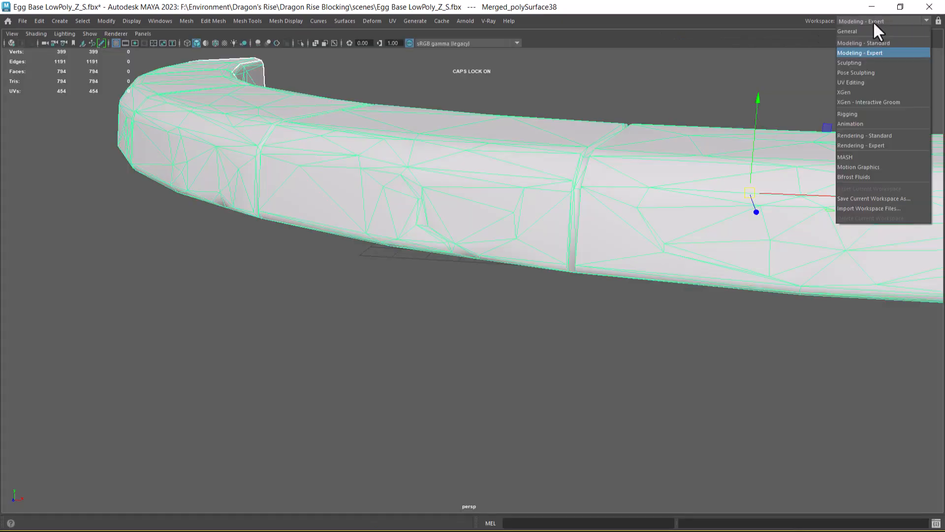
left_click(874, 81)
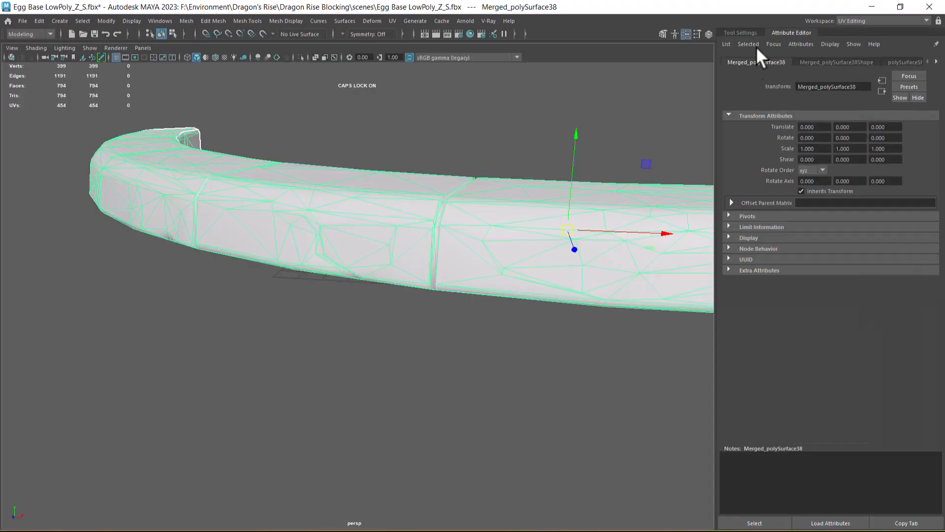
Show the tool settings, split the view into two panes side by side, and display the UV Editor in the second pane.
left_click(728, 32)
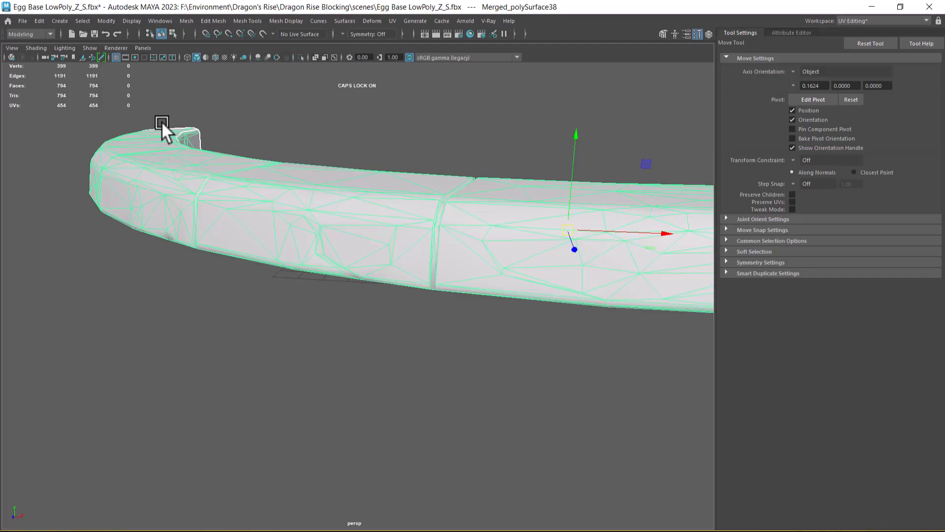
left_click(142, 48)
mouse_move(200, 119)
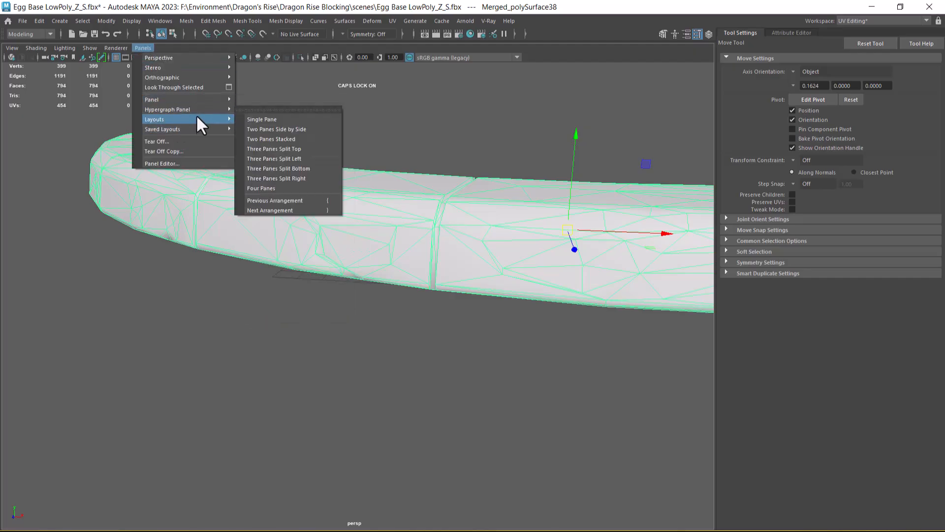
left_click(283, 129)
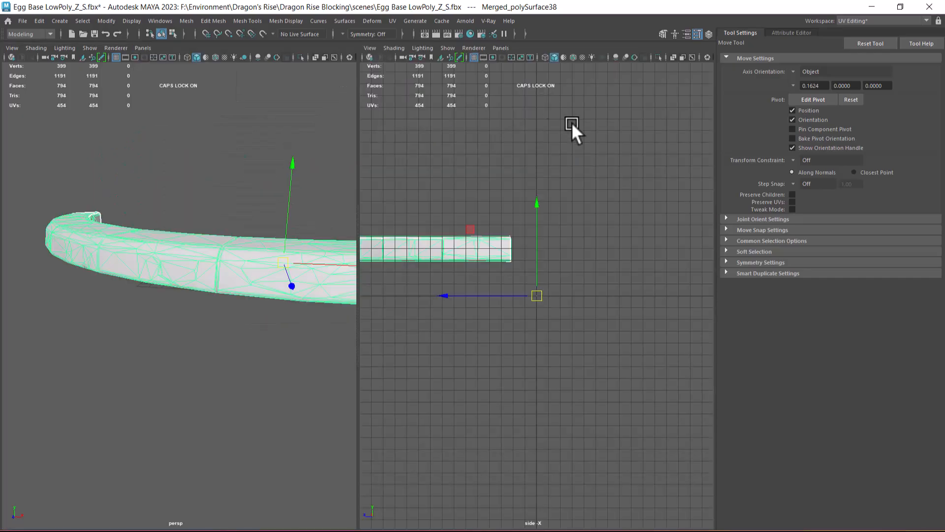
left_click(500, 48)
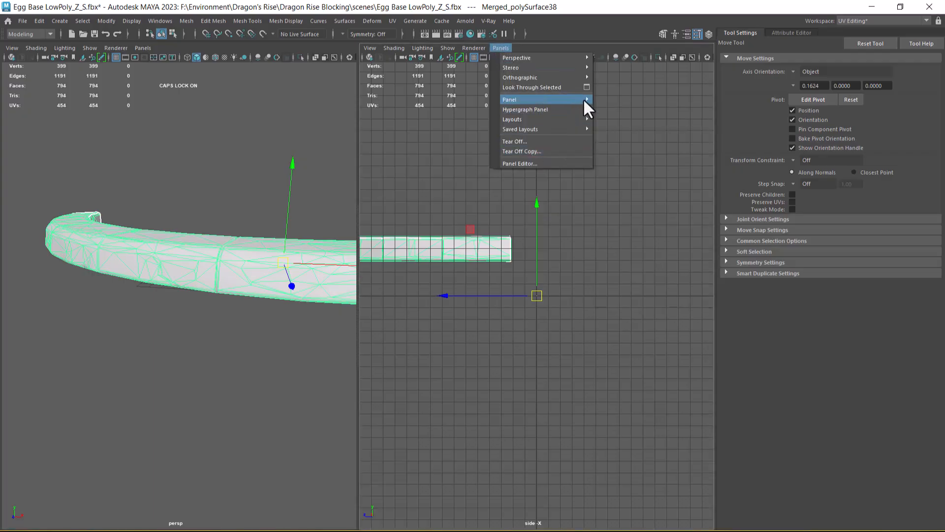
mouse_move(583, 99)
left_click(649, 300)
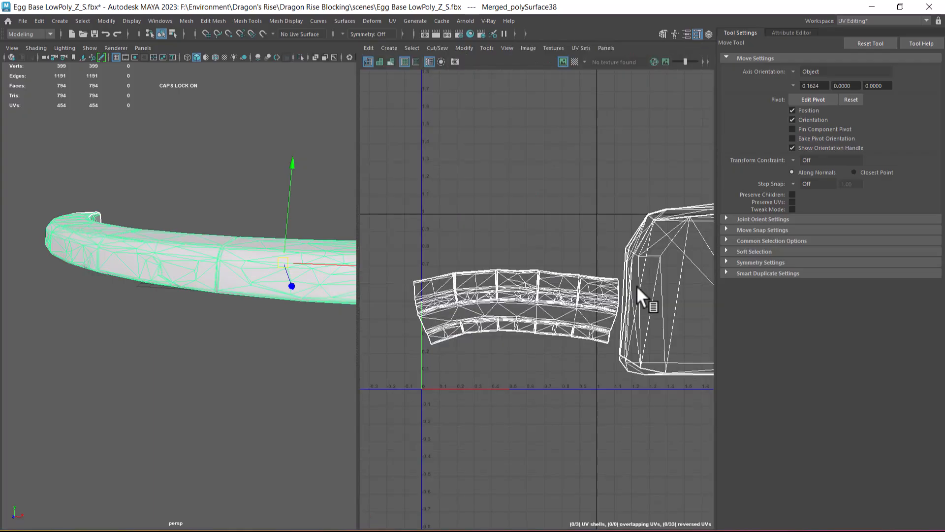
key("w")
scroll(561, 276, "down", 4)
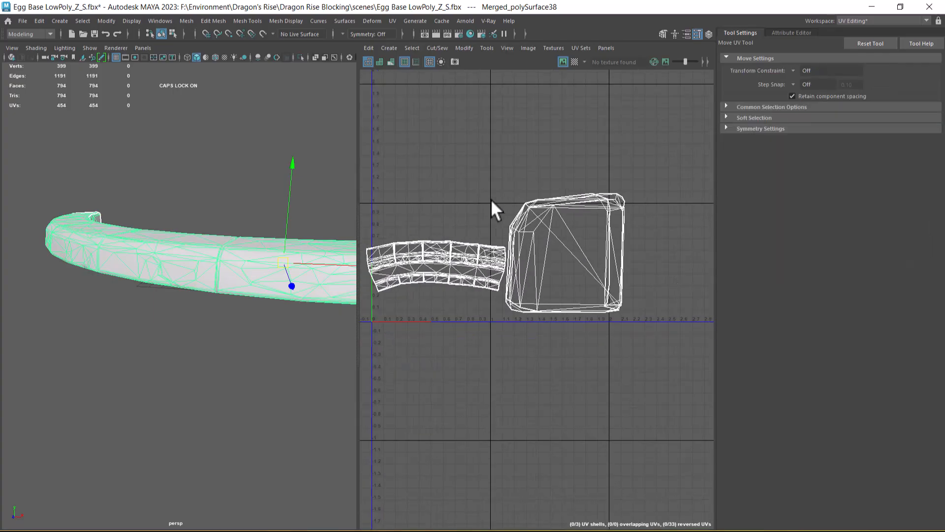
key("ctrl+space")
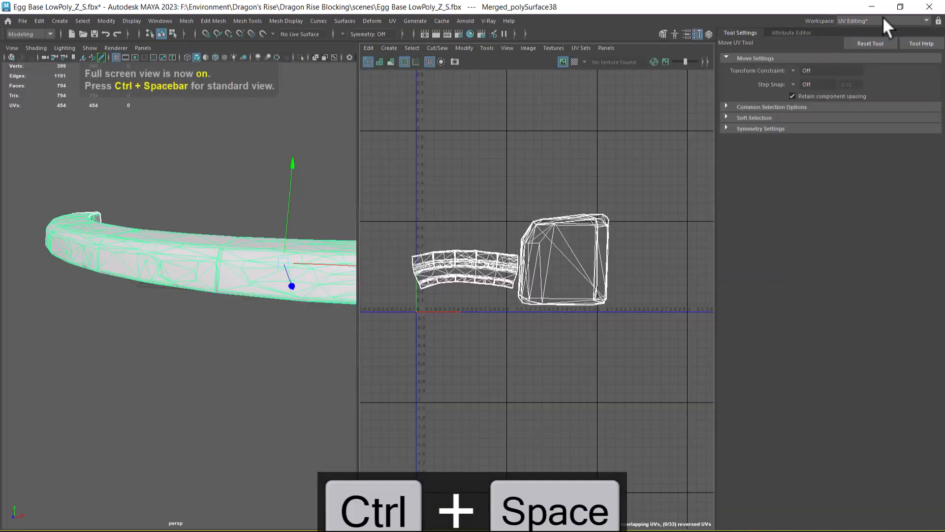
left_click(788, 32)
left_click(746, 32)
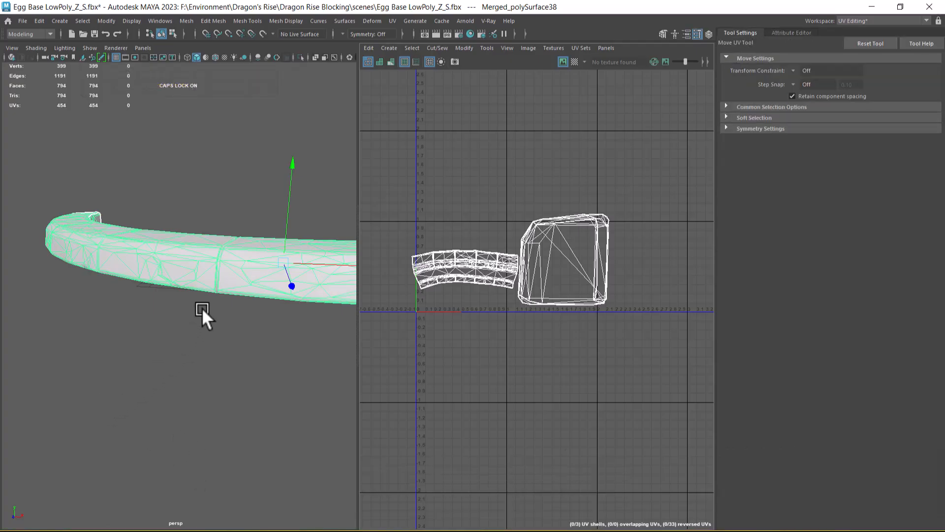
scroll(202, 308, "up", 1)
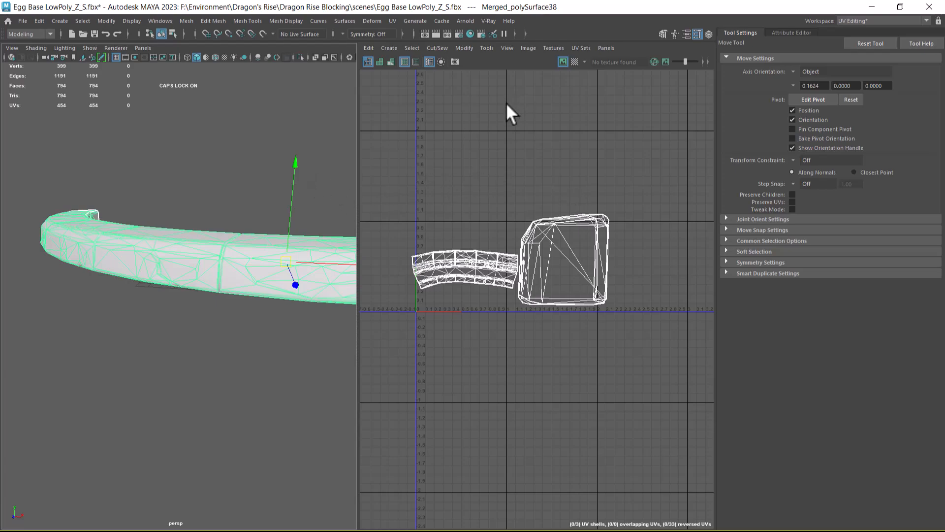
Select the curved ring section's UV shell in the UV Editor and try to apply UV commands to it.
scroll(187, 340, "down", 3)
left_click_drag(195, 324, 163, 305, "alt")
scroll(492, 265, "up", 3)
middle_click_drag(536, 342, 654, 342, "alt")
scroll(521, 293, "down", 1)
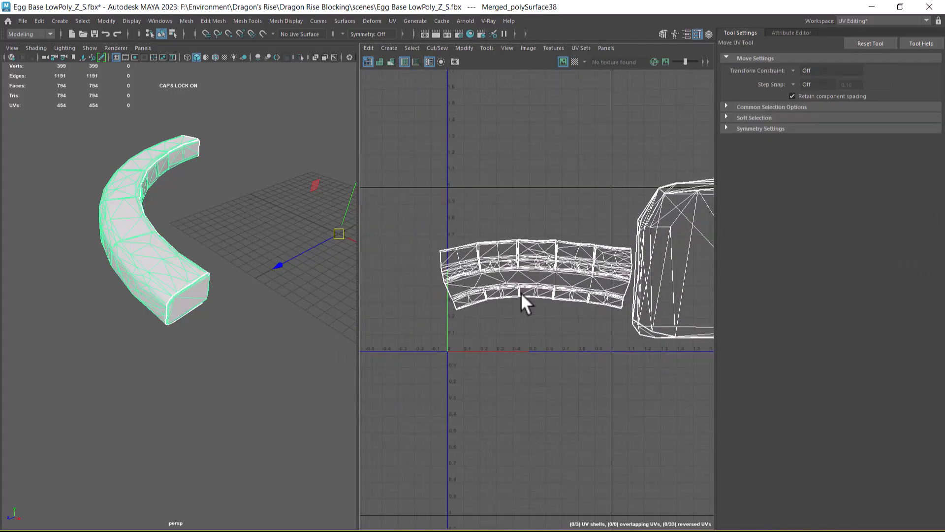
right_click_drag(504, 279, 618, 253)
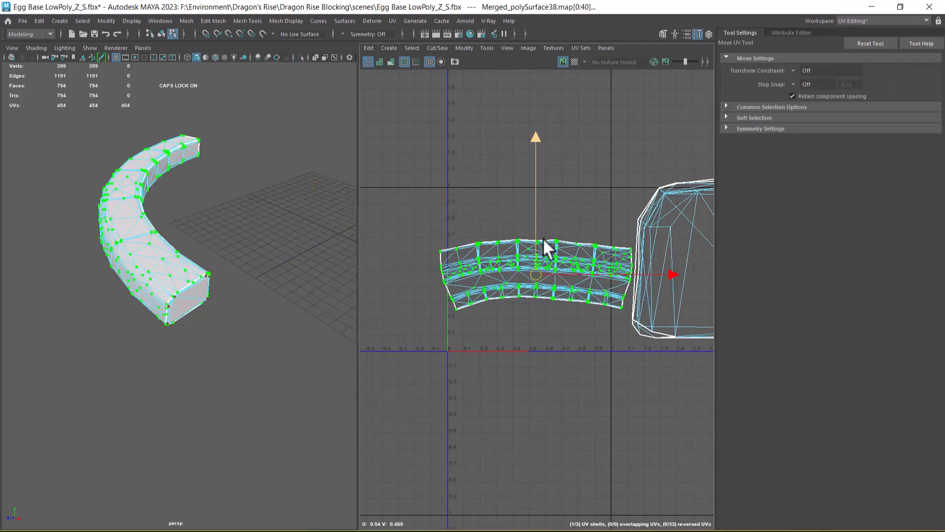
right_click(557, 230, "shift")
right_click_drag(556, 229, 439, 219, "shift")
right_click(572, 219, "shift")
right_click_drag(571, 217, 459, 229, "shift")
right_click(585, 211, "shift")
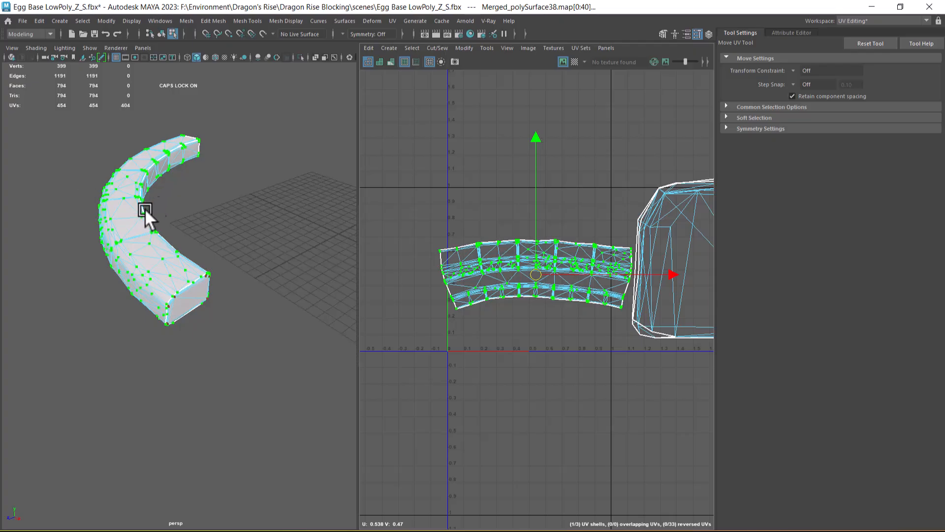
Switch to File Explorer, cancel the blocked deletion, and permanently delete the maya folder in Documents.
key("alt+Tab")
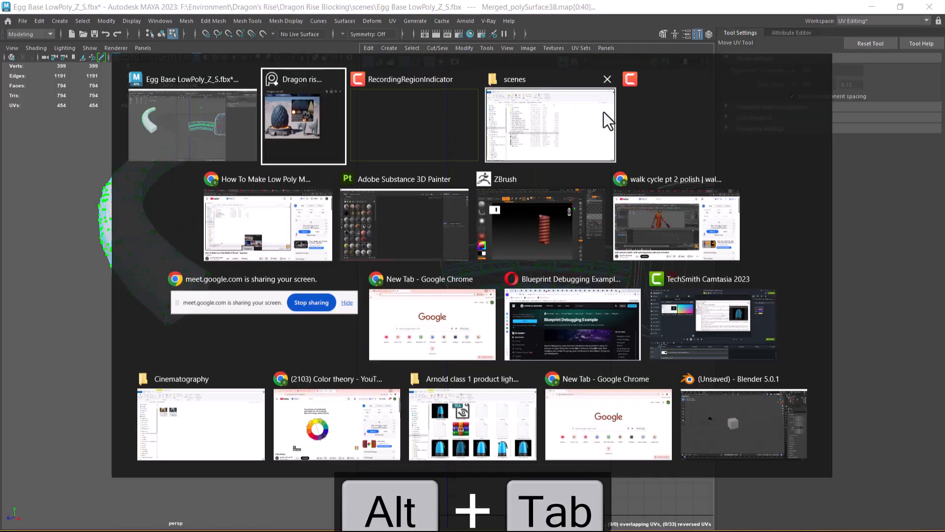
key("alt+Tab")
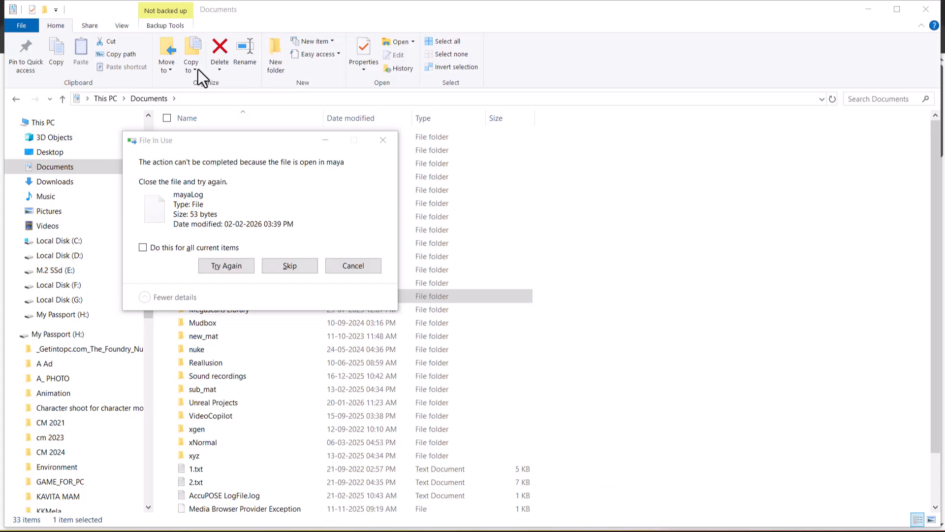
left_click(377, 265)
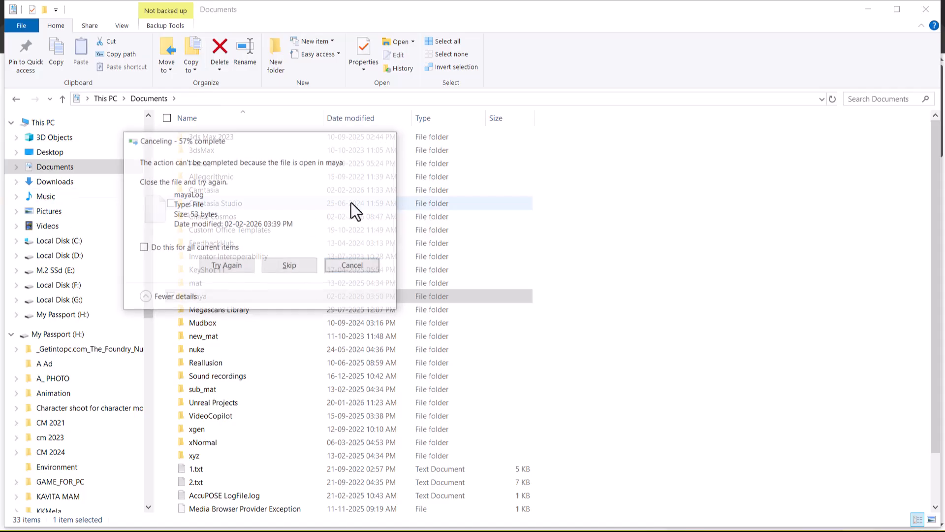
left_click(74, 169)
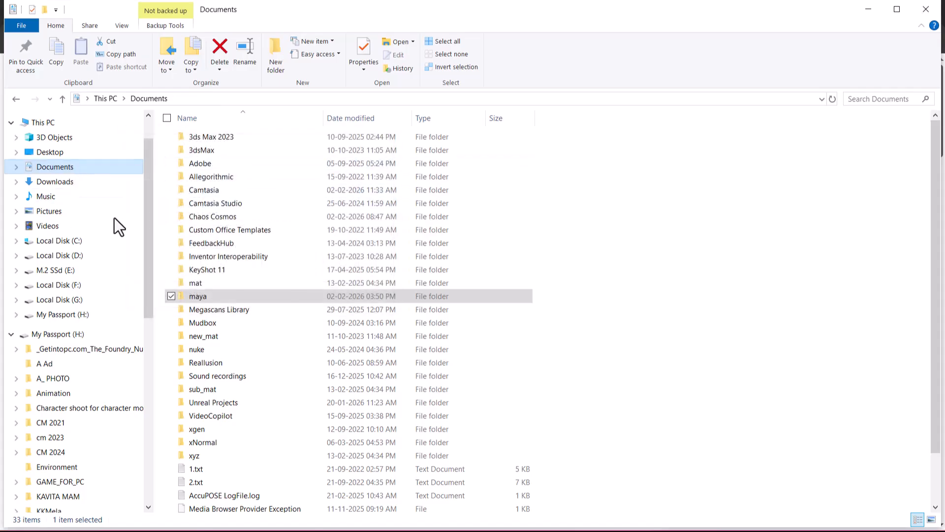
left_click(252, 298)
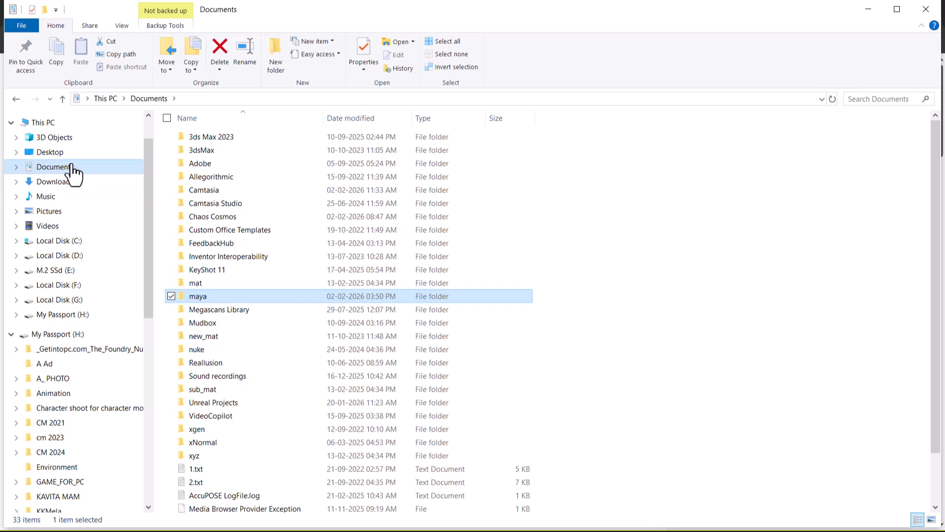
key("shift+Delete")
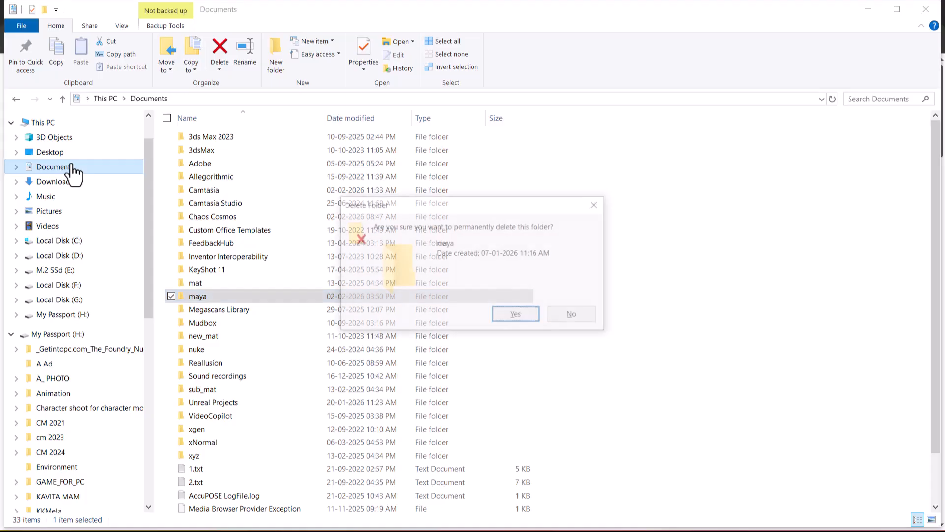
key("Escape")
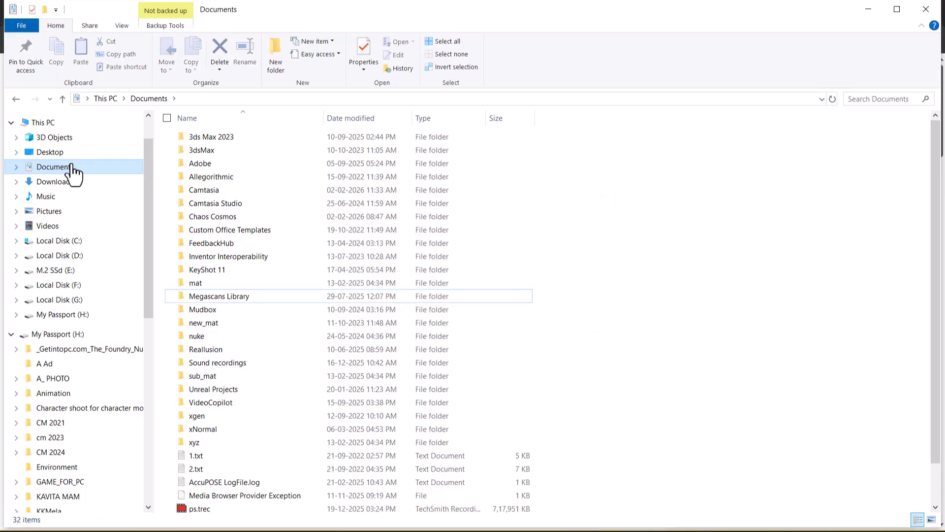
Launch Maya 2023 and choose Documents as the directory for its user data.
key("super")
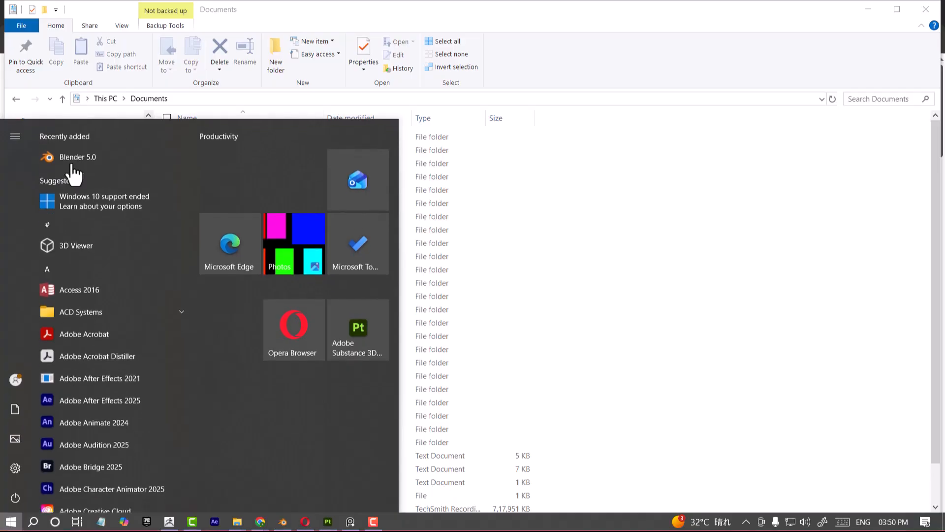
type("maya")
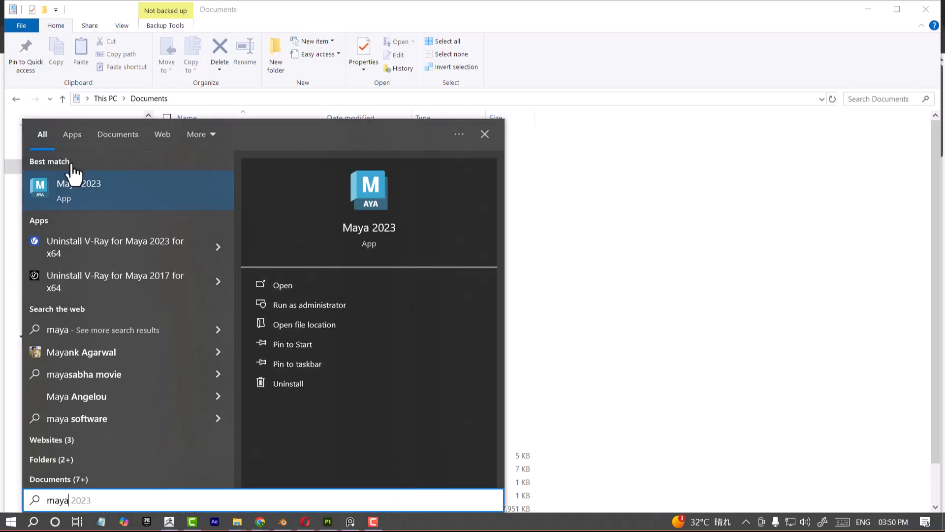
left_click(93, 199)
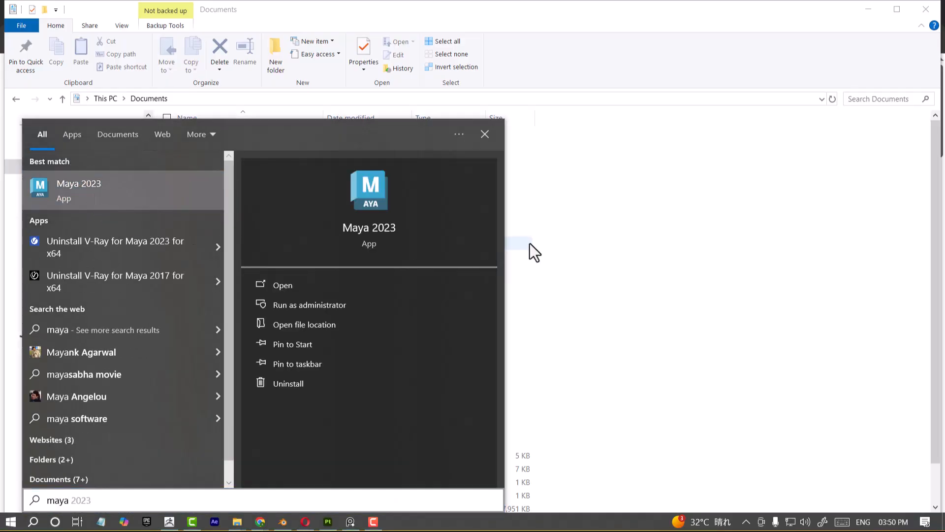
left_click(123, 197)
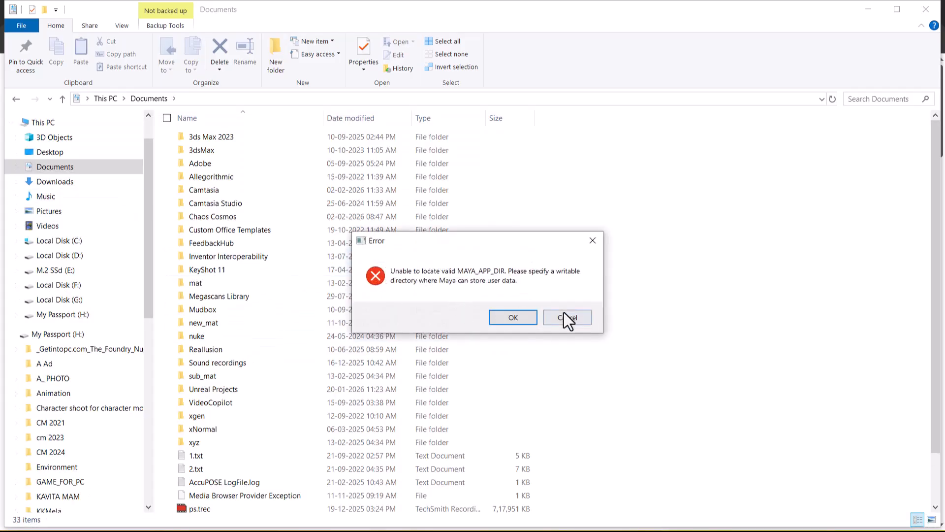
left_click(520, 321)
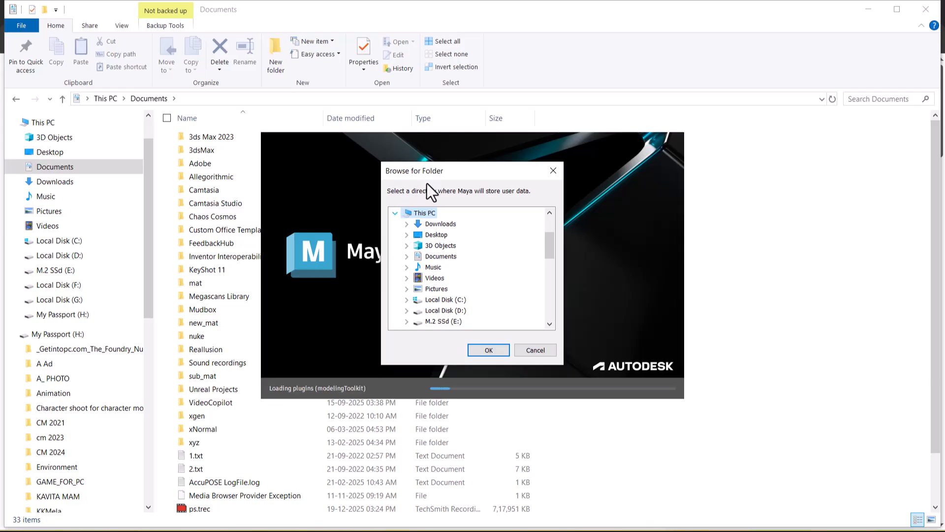
left_click(444, 259)
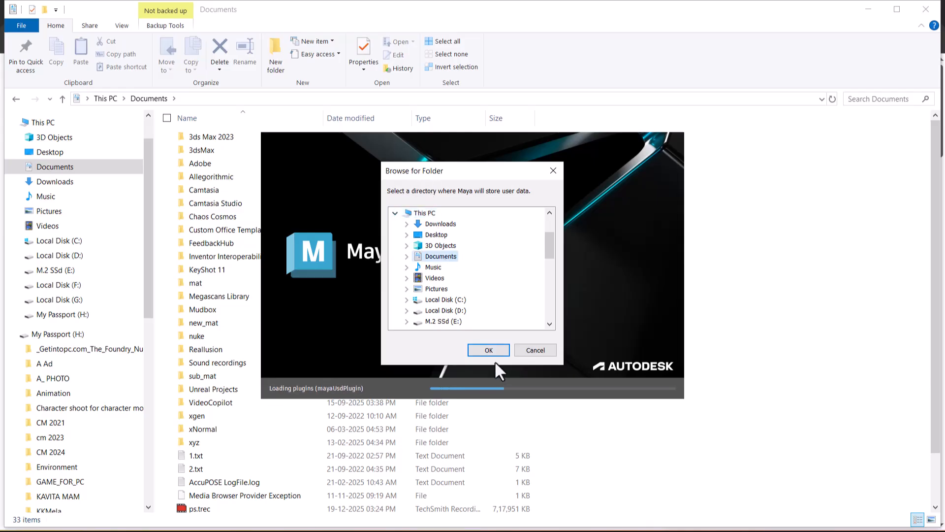
left_click(491, 353)
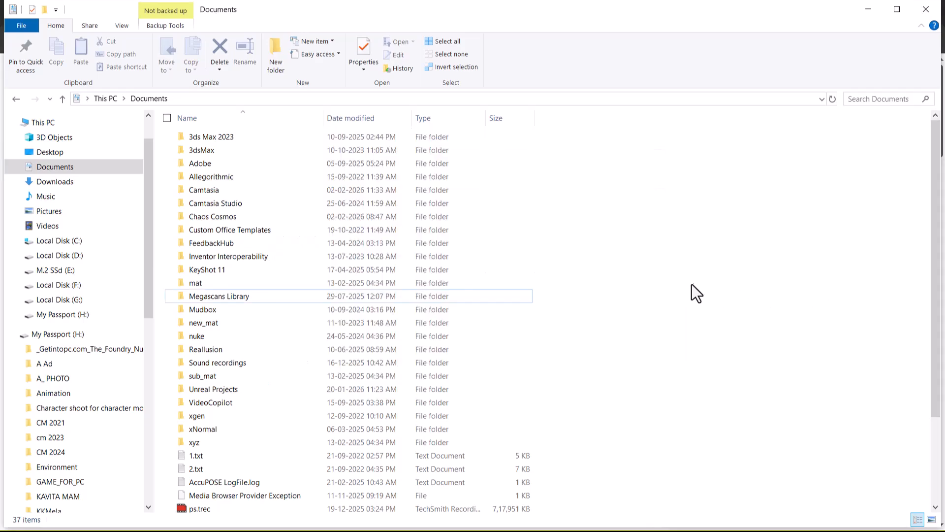
right_click(732, 226)
left_click(672, 280)
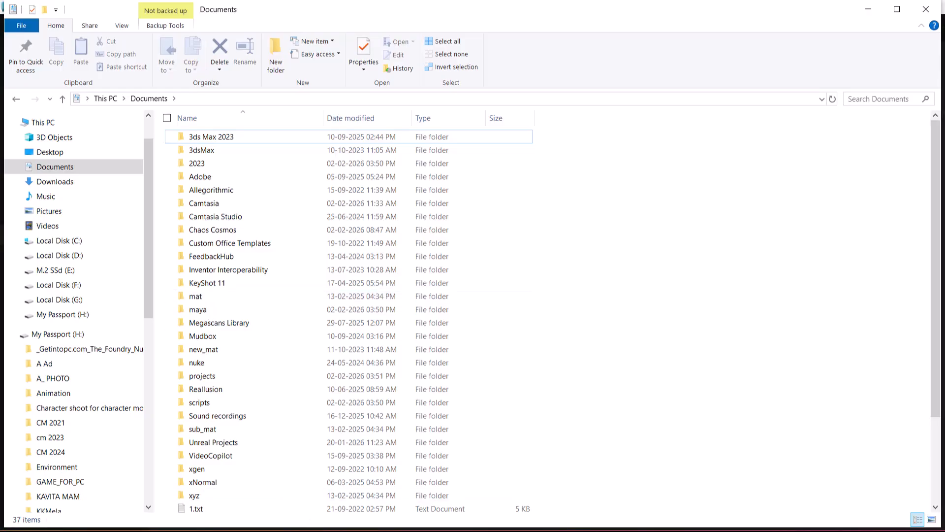
Switch to Maya 2023, enter it as a New User, and choose the UV Editing workspace.
key("super")
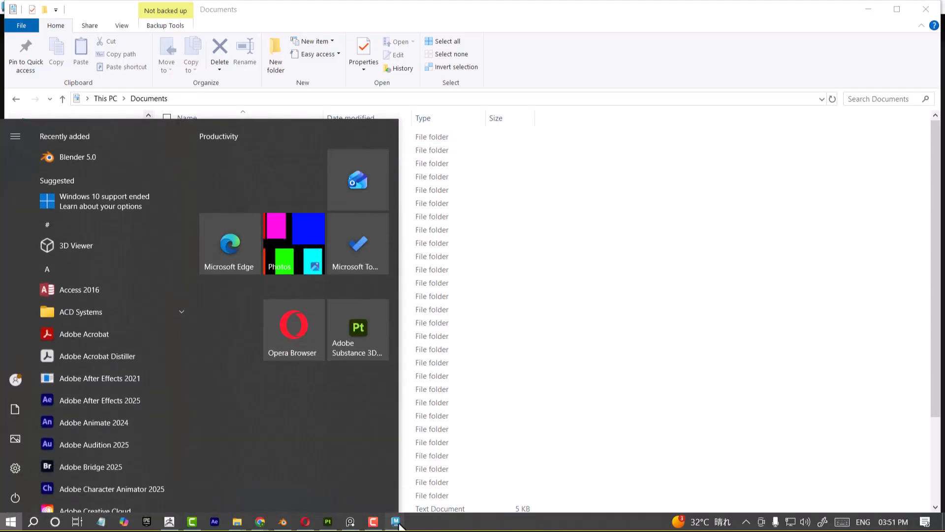
mouse_move(396, 522)
left_click(450, 475)
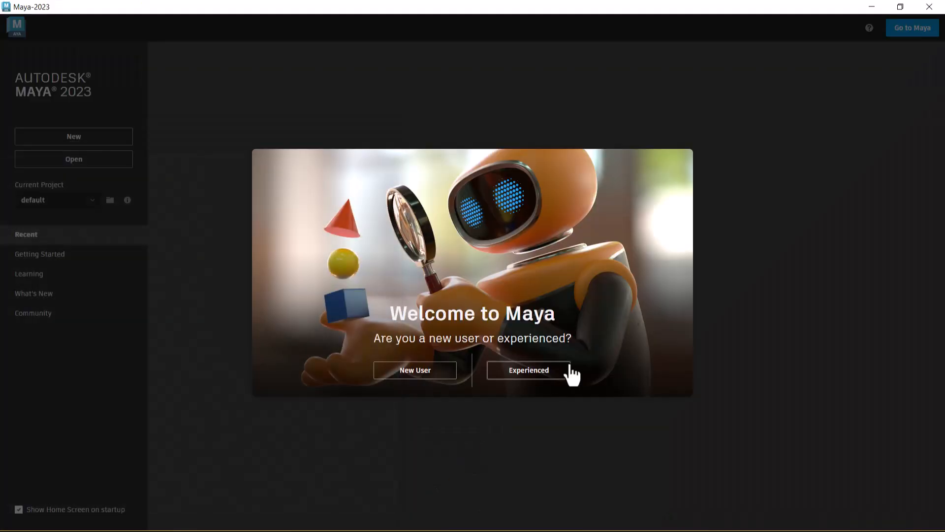
left_click(425, 377)
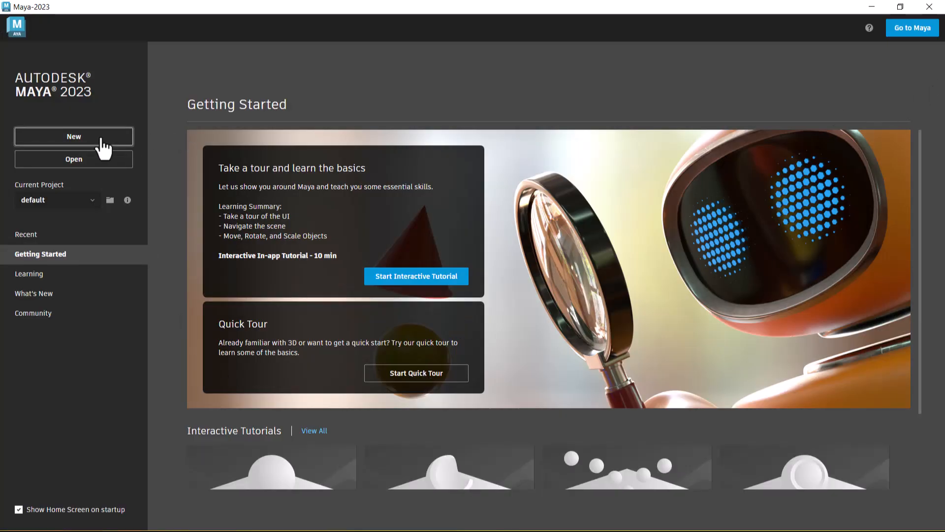
left_click(916, 29)
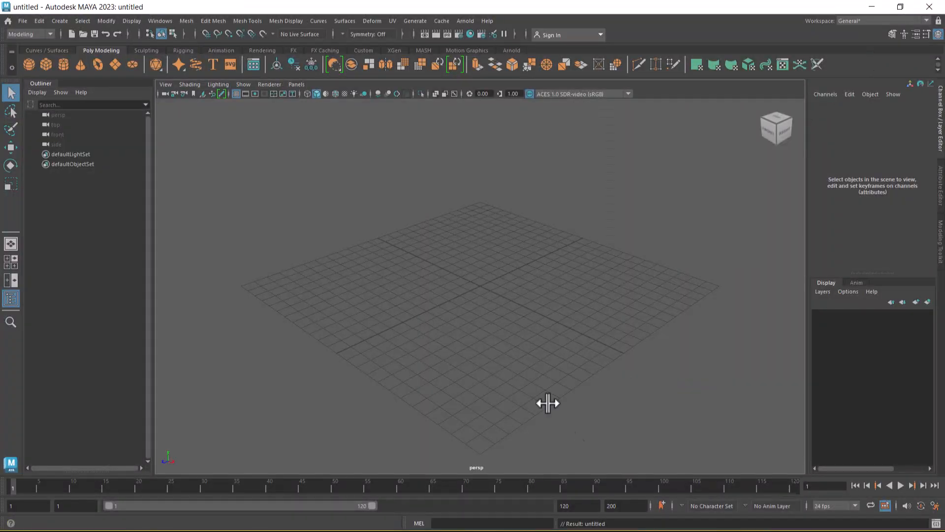
left_click(876, 21)
left_click(881, 82)
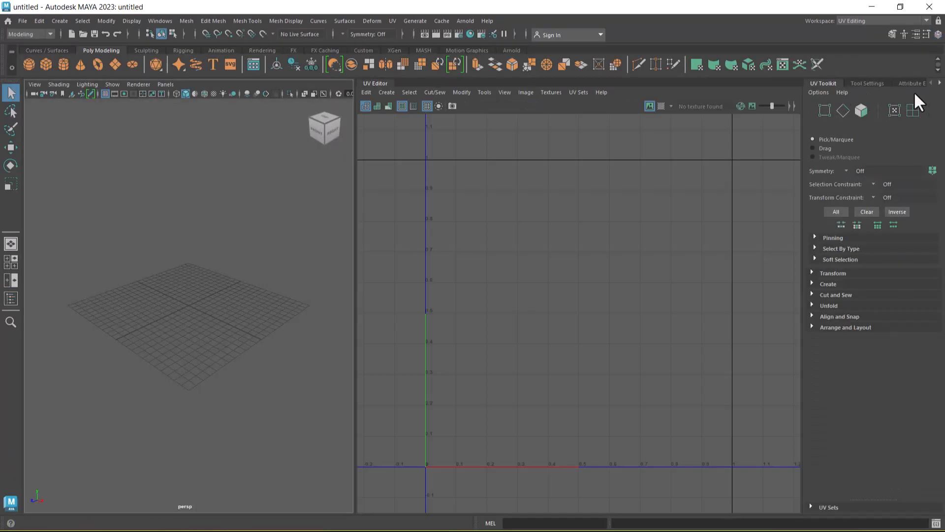
Switch to File Explorer and copy the path of the Dragon Rise Blocking scenes folder.
left_click(21, 21)
left_click(250, 398)
key("alt+Tab")
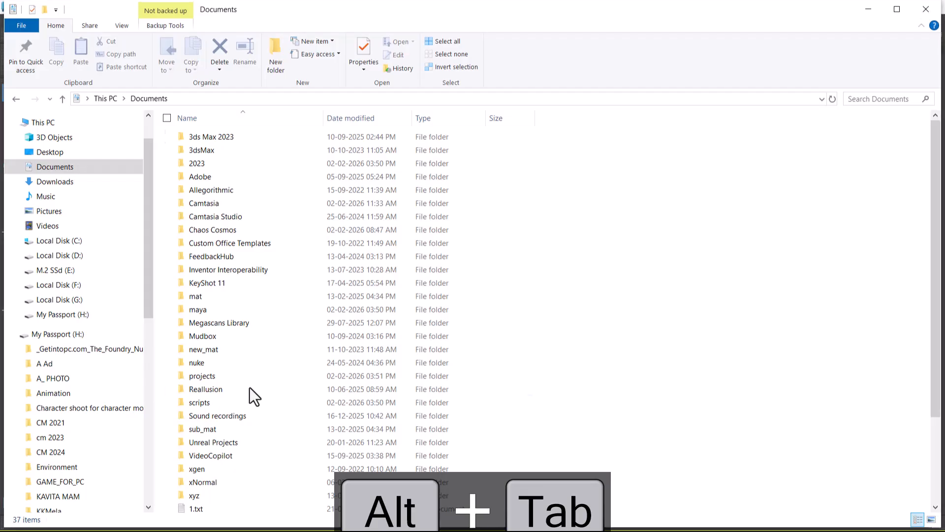
left_click(16, 99)
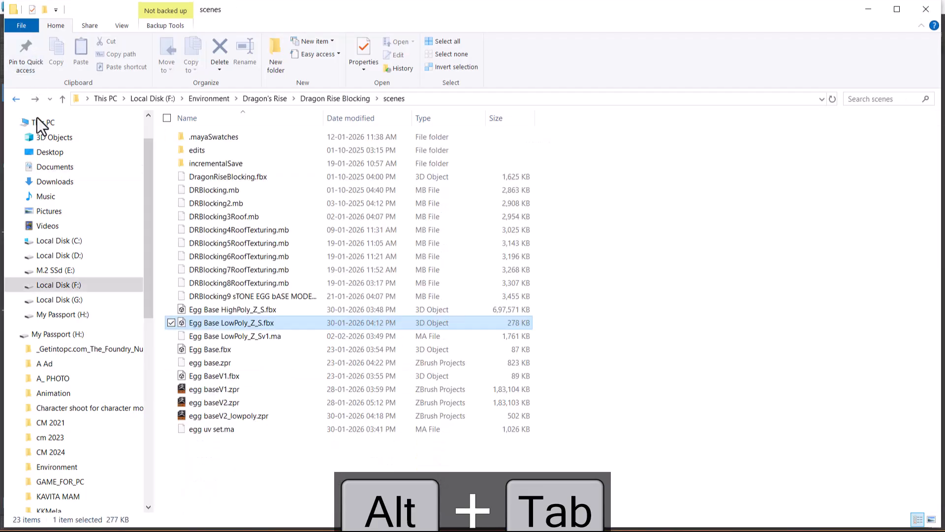
left_click(545, 99)
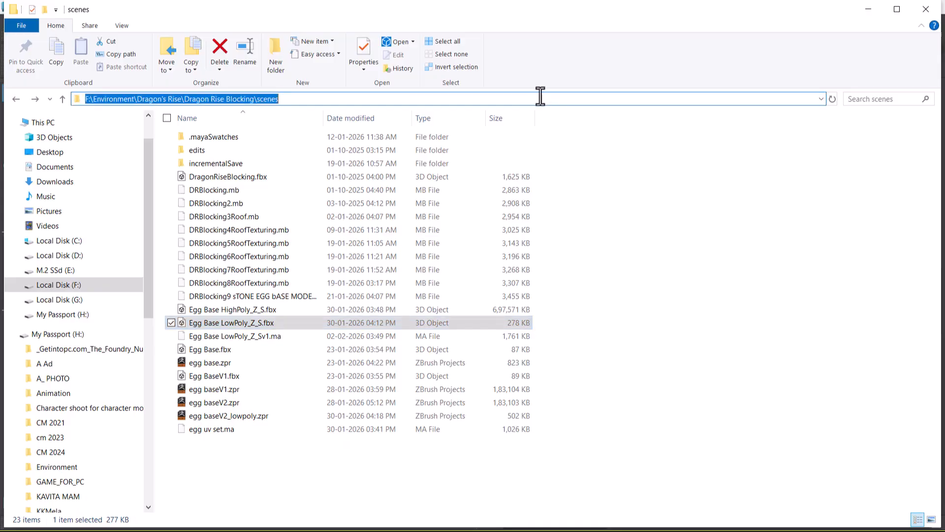
key("ctrl+c")
Return to Maya and set the project to F:\Environment\Dragon's Rise\Dragon Rise Blocking.
key("alt+Tab")
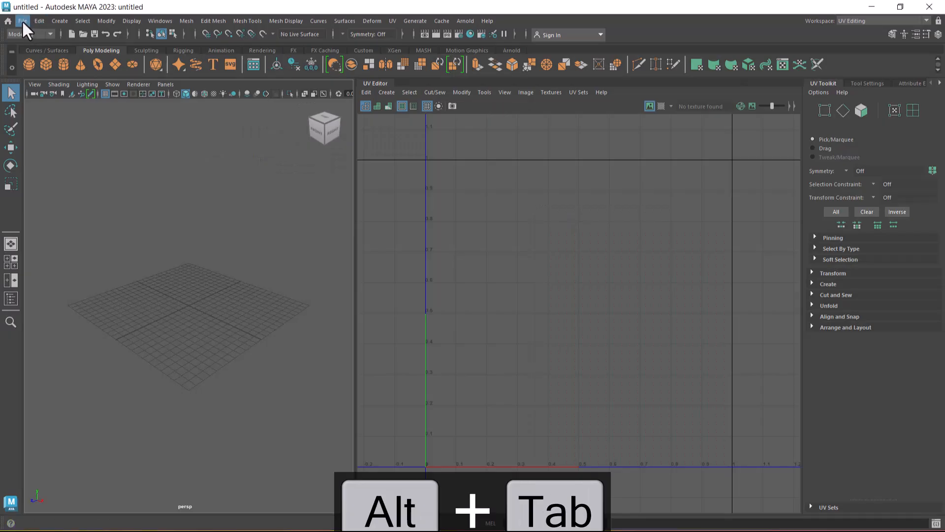
left_click(23, 21)
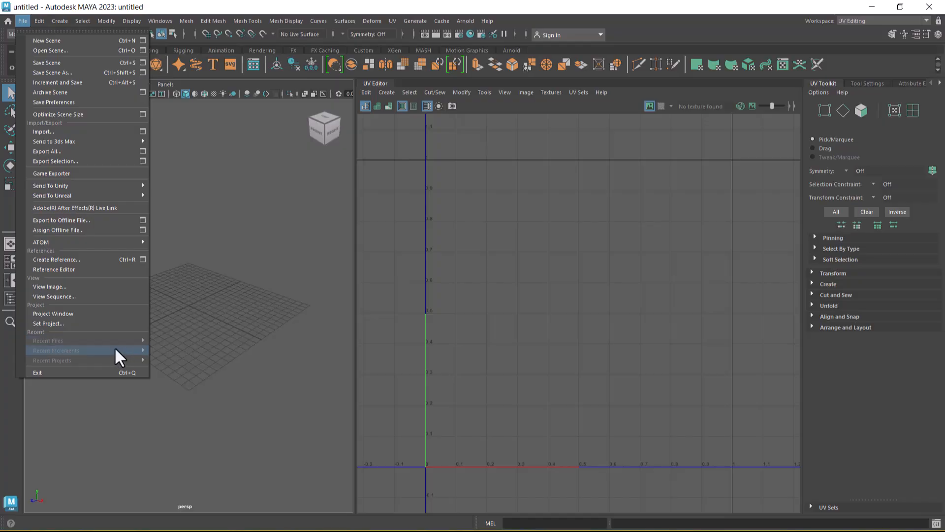
left_click(105, 323)
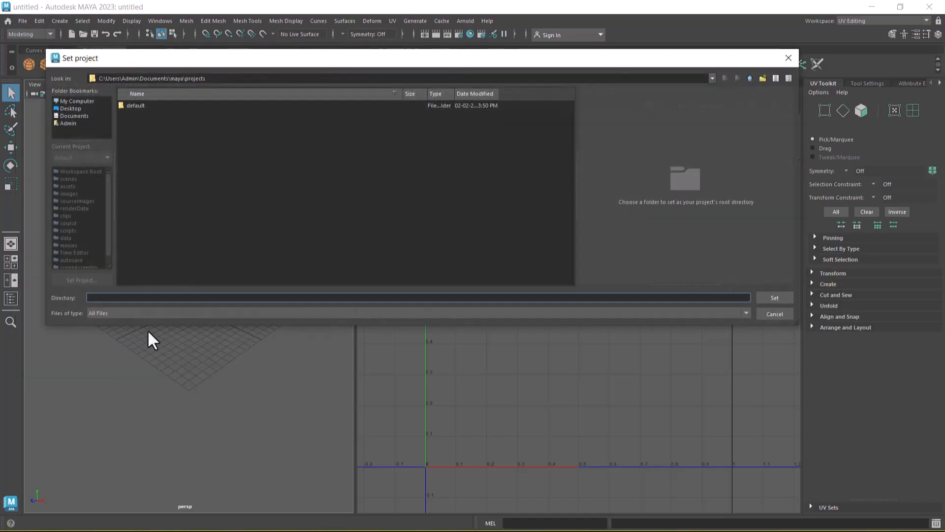
left_click(141, 299)
key("ctrl+v")
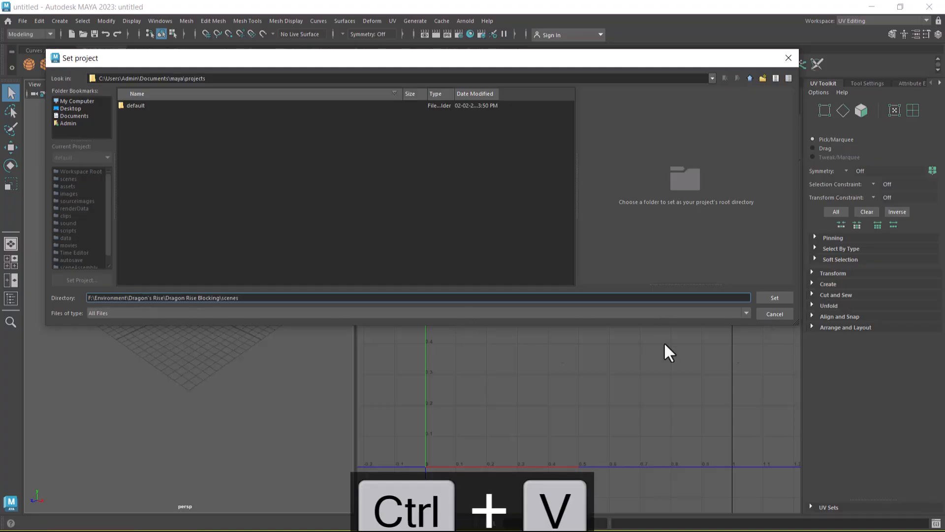
key("BackSpace")
key("BackSpace")
key("BackSpace")
key("BackSpace")
key("BackSpace")
key("BackSpace")
key("BackSpace")
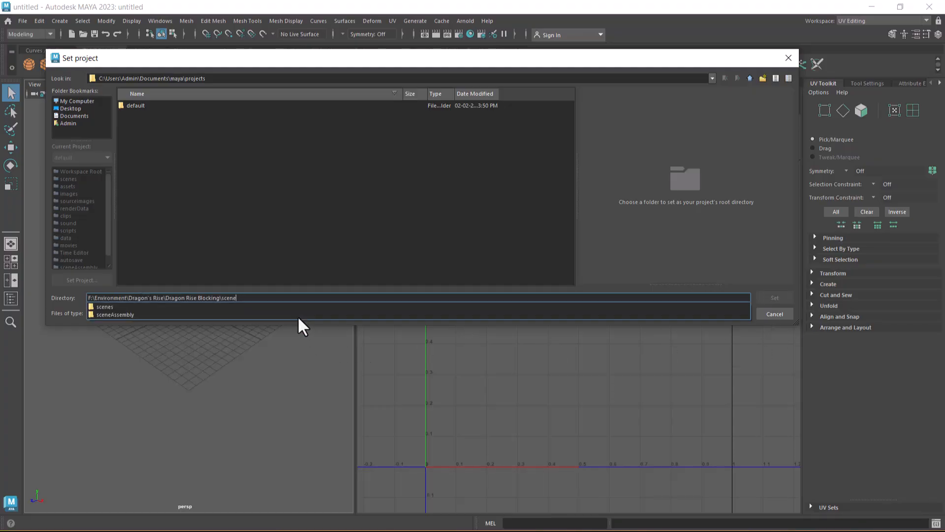
left_click(781, 296)
left_click(784, 297)
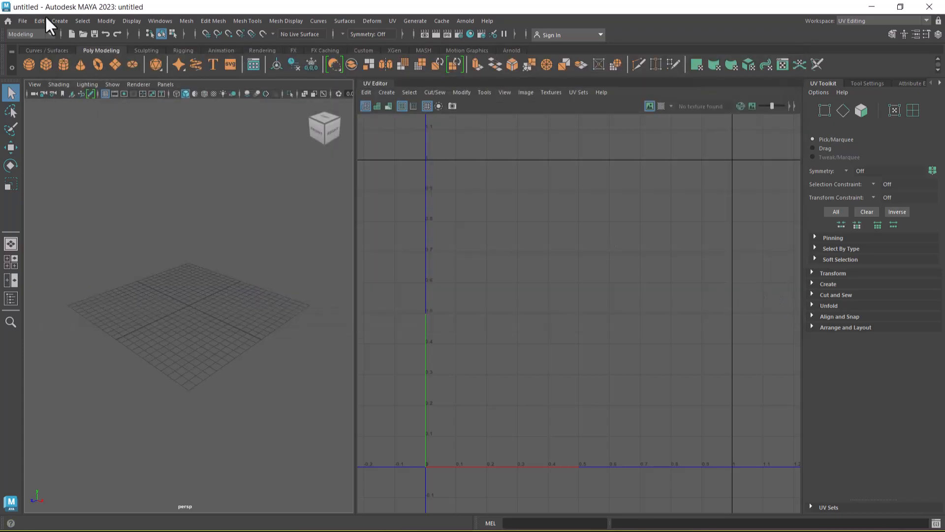
Open the scene Egg Base LowPoly_Z_Sv1.ma from the project's scenes folder.
left_click(22, 20)
left_click(40, 51)
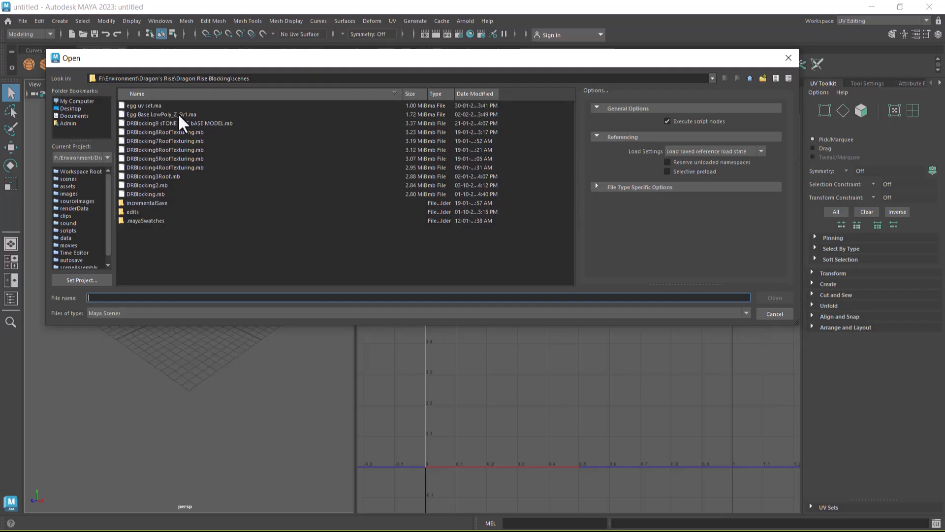
left_click(132, 106)
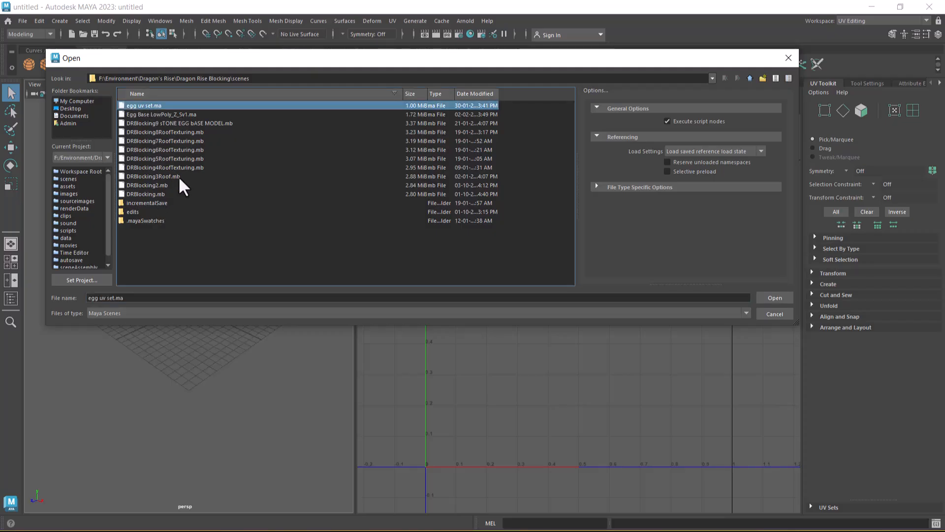
left_click(178, 116)
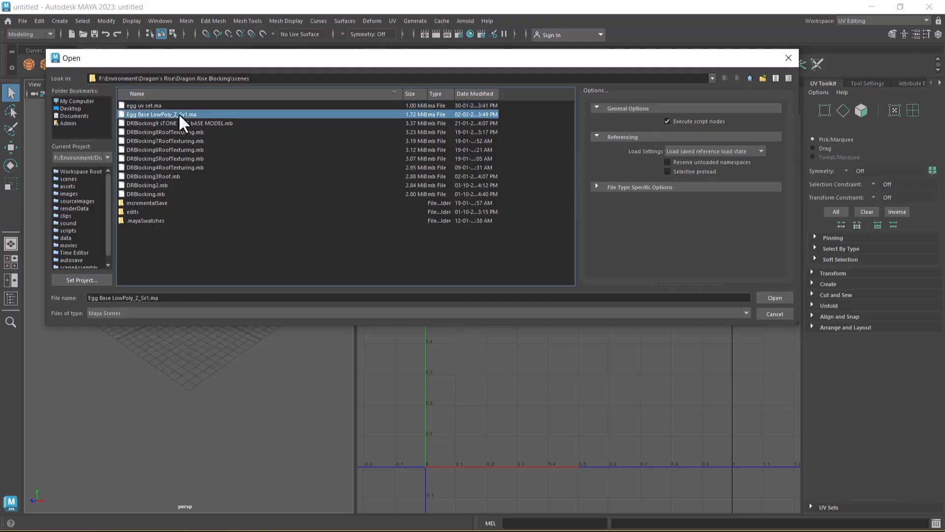
double_click(178, 113)
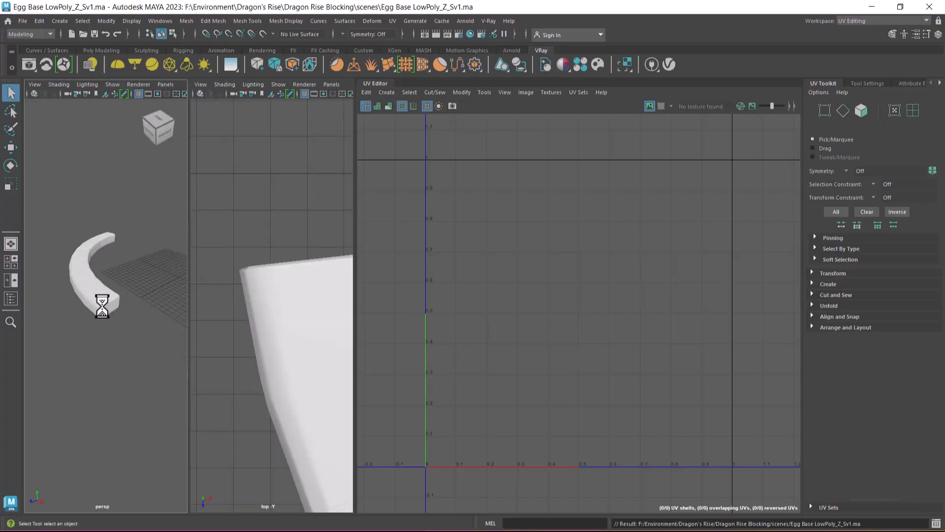
Select the curved base mesh and show only a widened perspective view beside the UV Editor.
left_click(232, 296)
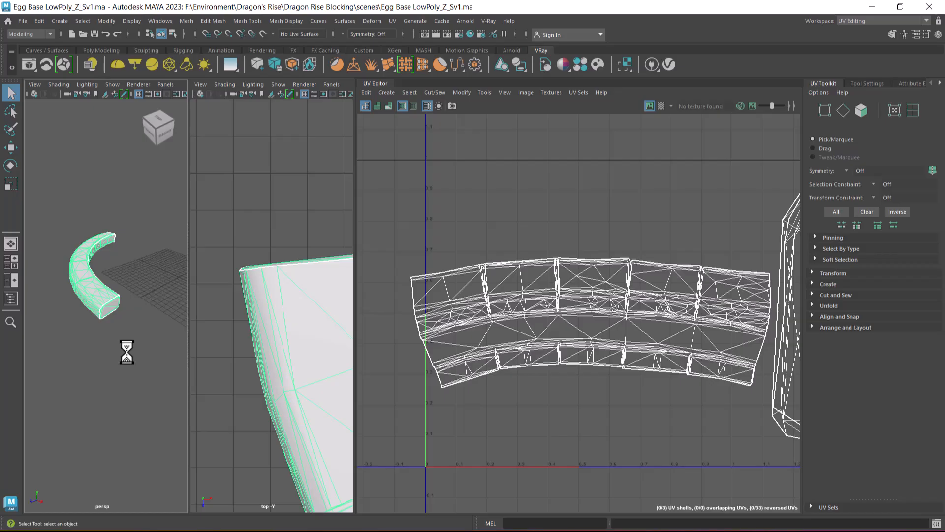
key("space")
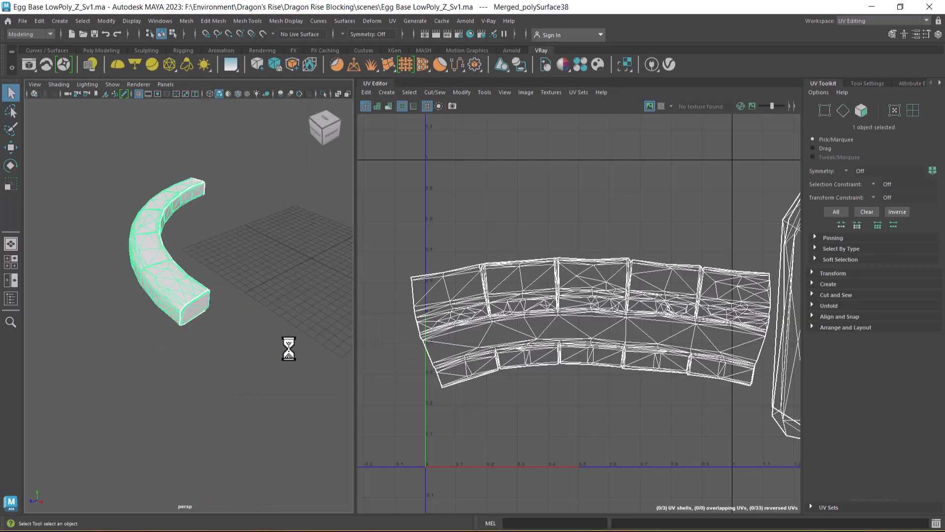
left_click_drag(355, 281, 457, 276)
Select all UVs of the long curved strip shell in the UV Editor.
scroll(690, 318, "down", 3)
middle_click_drag(689, 317, 714, 295, "alt")
scroll(719, 352, "up", 4)
middle_click_drag(719, 352, 707, 300, "alt")
key("ctrl+F12")
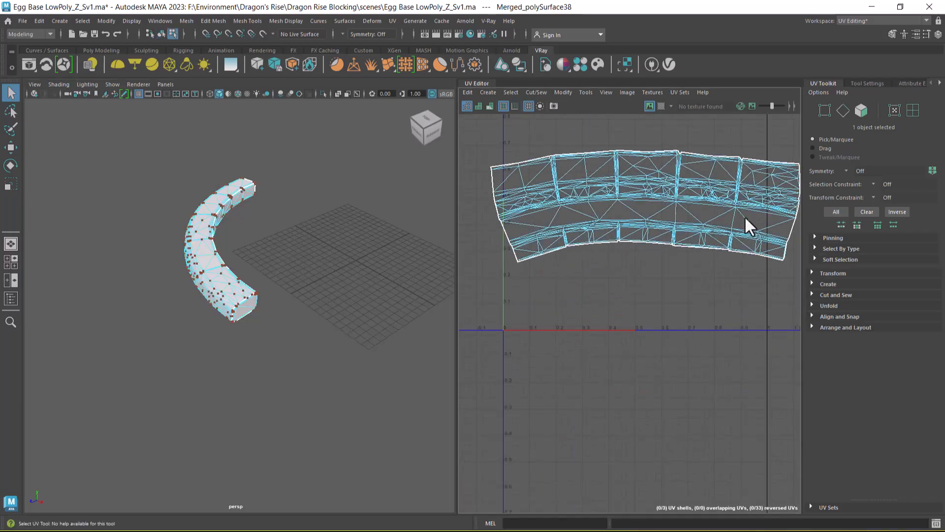
right_click(695, 205, "shift")
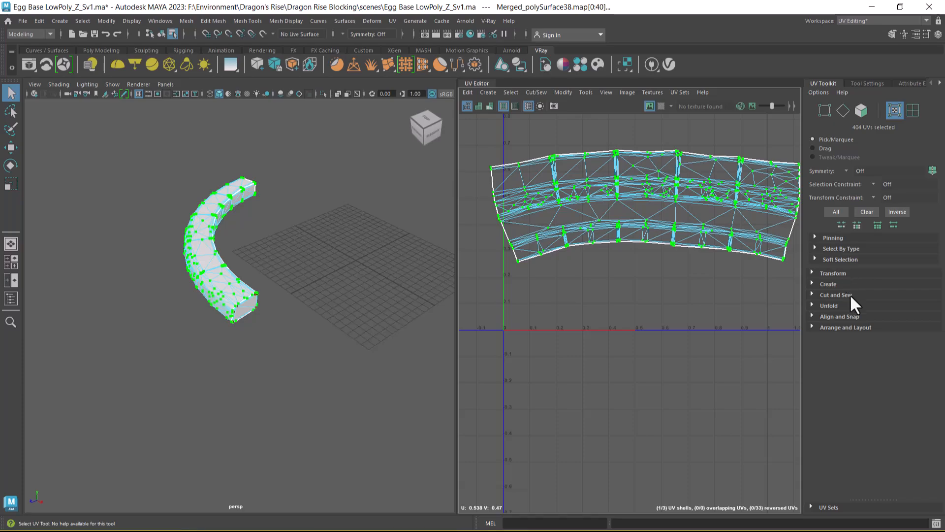
Try straightening the curved strip shell with Straighten UVs at 30 and with Straighten Shell, undoing each attempt.
left_click(829, 306)
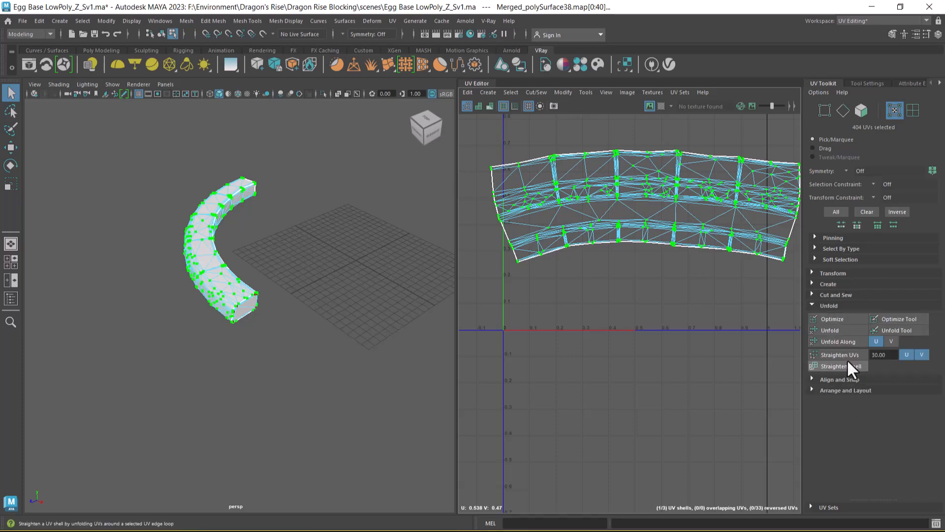
left_click(847, 355)
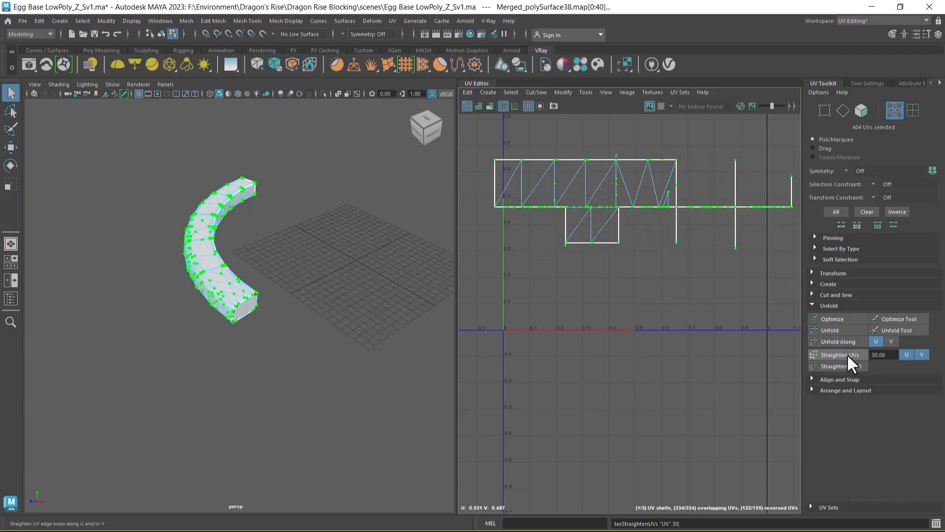
key("ctrl+z")
key("ctrl+z")
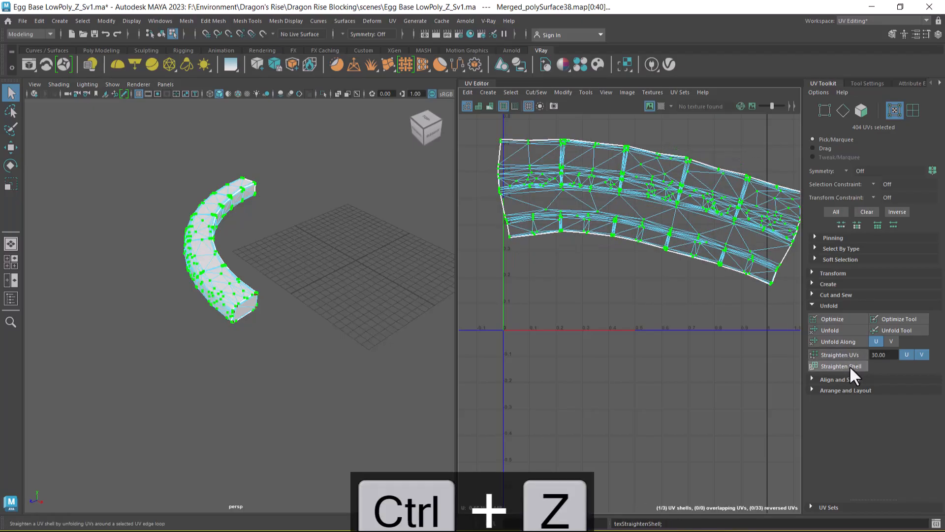
key("ctrl+z")
scroll(601, 255, "down", 2)
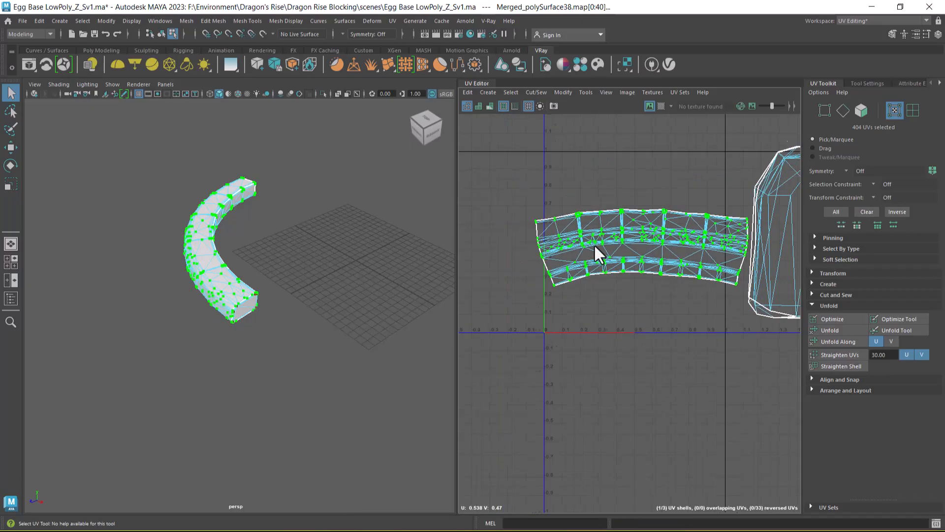
scroll(640, 325, "up", 1)
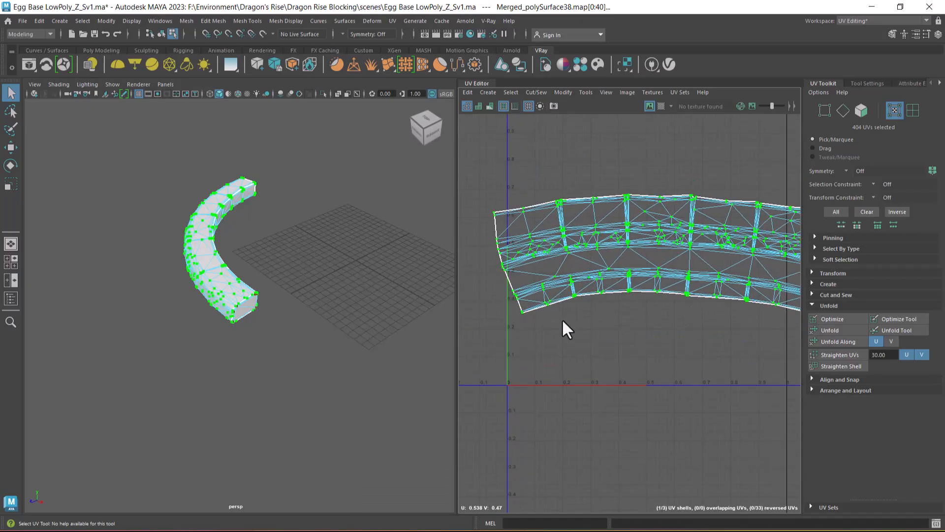
left_click(844, 356)
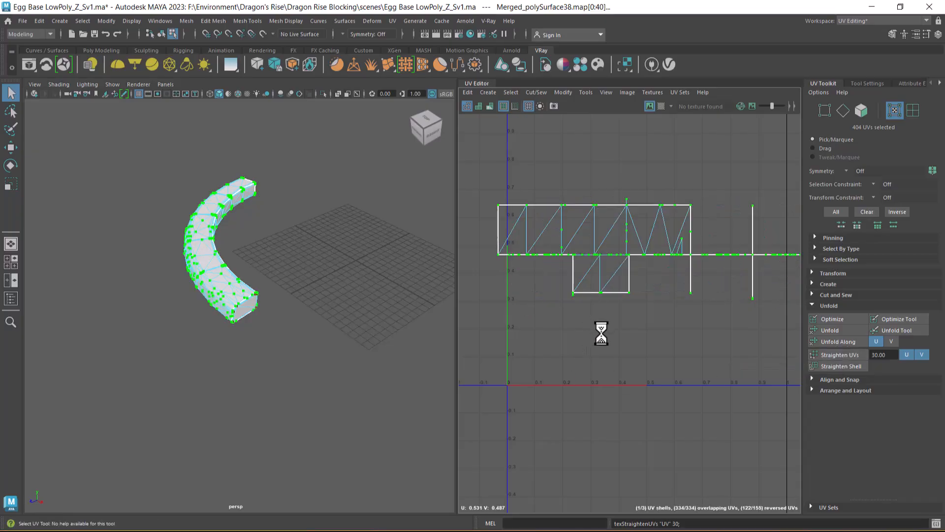
key("ctrl+z")
scroll(593, 335, "down", 1)
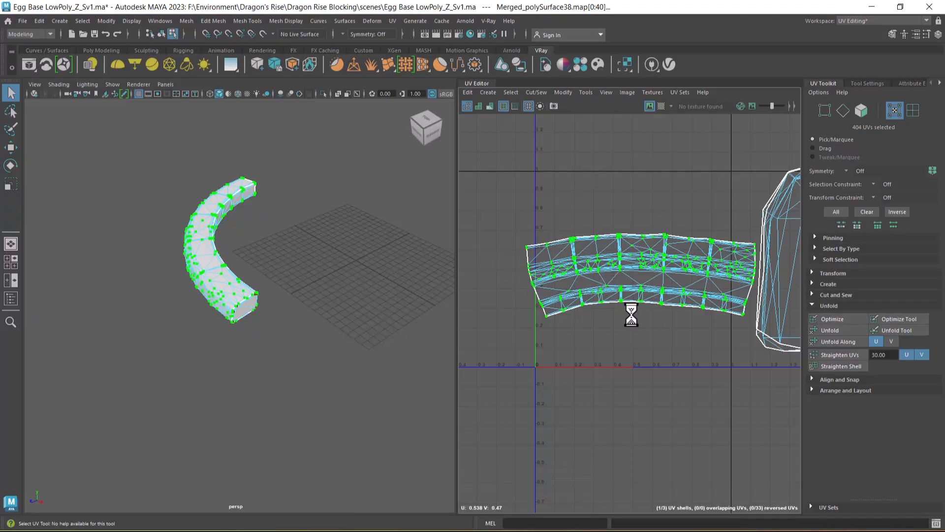
right_click_drag(617, 281, 612, 309)
right_click_drag(659, 259, 722, 283)
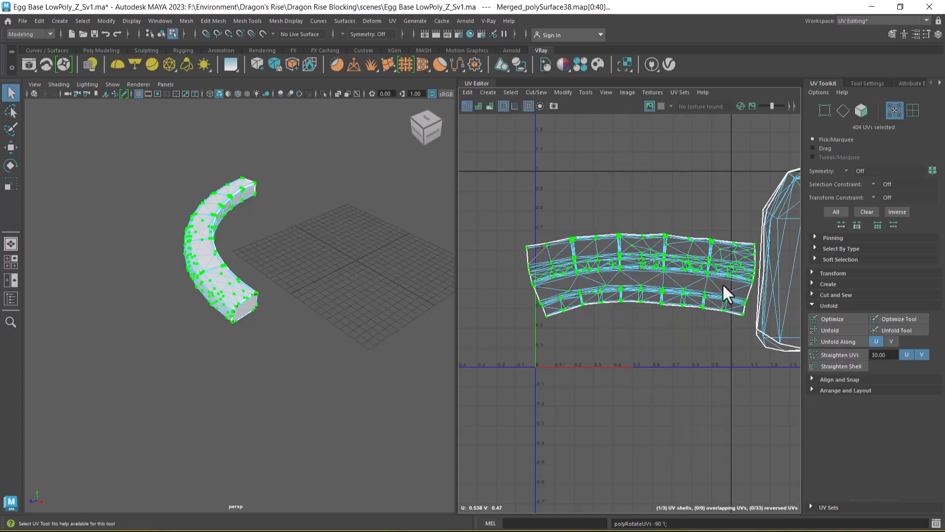
right_click_drag(654, 309, 706, 397, "alt")
middle_click_drag(650, 339, 753, 352, "alt")
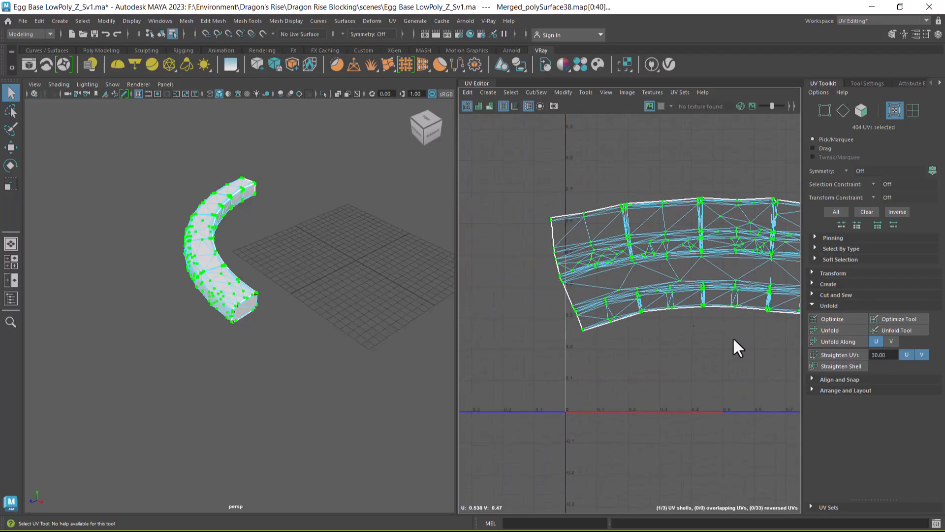
right_click_drag(639, 287, 651, 304, "alt")
right_click_drag(642, 384, 602, 310, "alt")
middle_click_drag(601, 310, 541, 303, "alt")
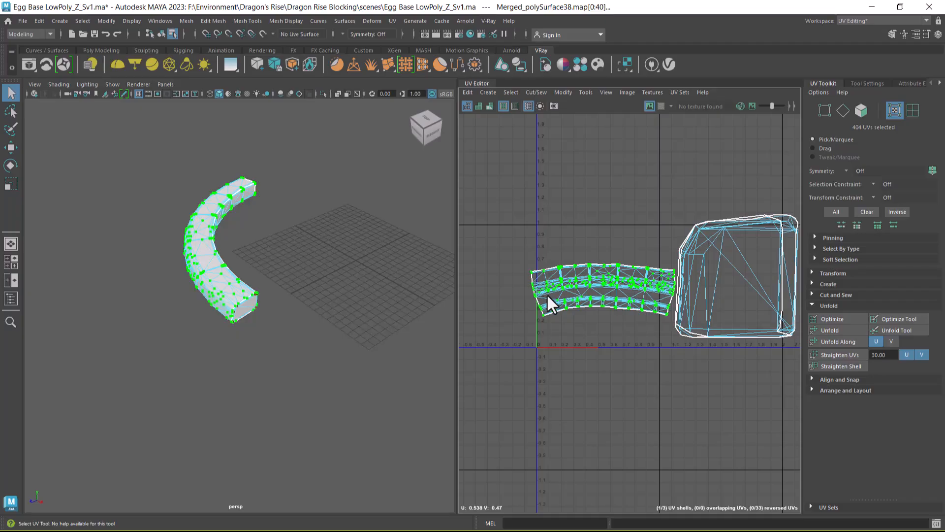
Select the UVs along the left end of the curved strip shell and align them to the minimum U.
key("w")
scroll(547, 294, "up", 2)
scroll(547, 294, "up", 2)
middle_click_drag(548, 295, 558, 269, "alt")
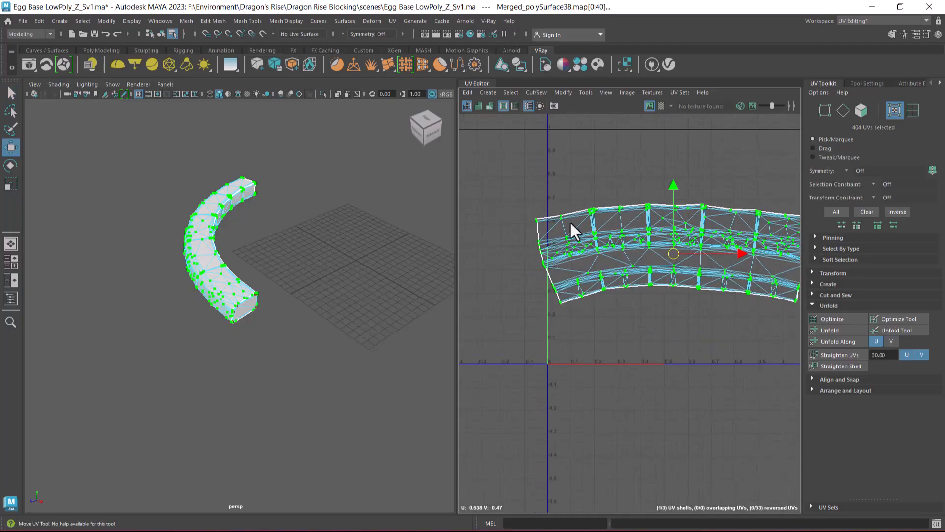
left_click_drag(571, 336, 557, 342)
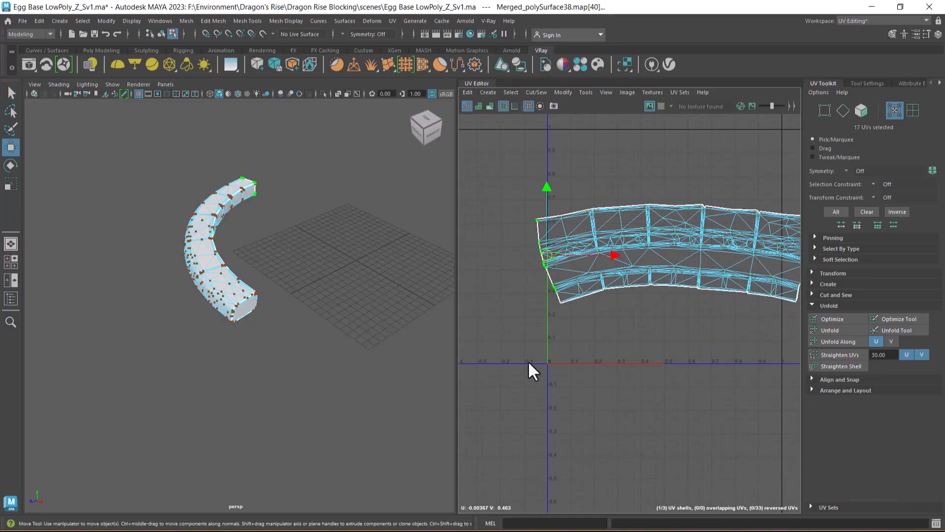
left_click(11, 109)
mouse_move(522, 194)
left_mouse_down()
mouse_move(559, 320)
mouse_move(534, 242)
mouse_move(525, 154)
mouse_move(498, 139)
left_mouse_up()
scroll(552, 317, "up", 4)
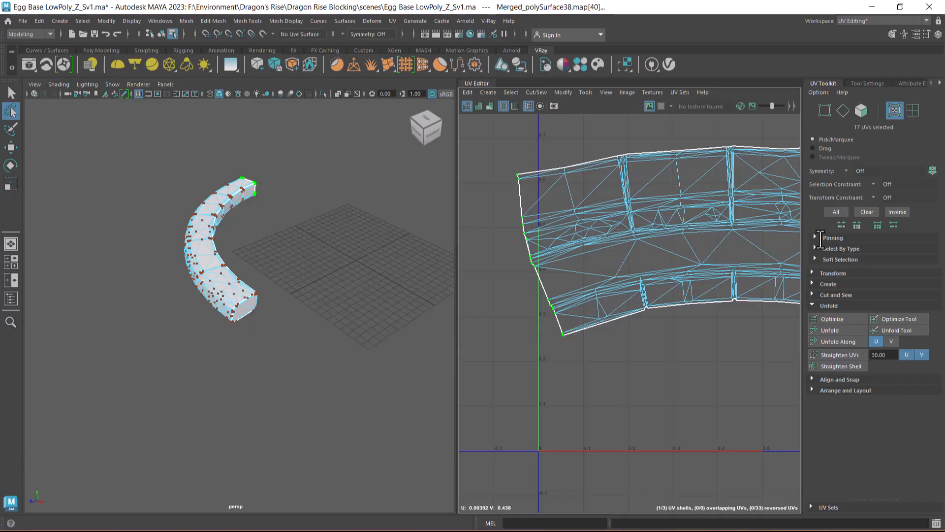
left_click(845, 306)
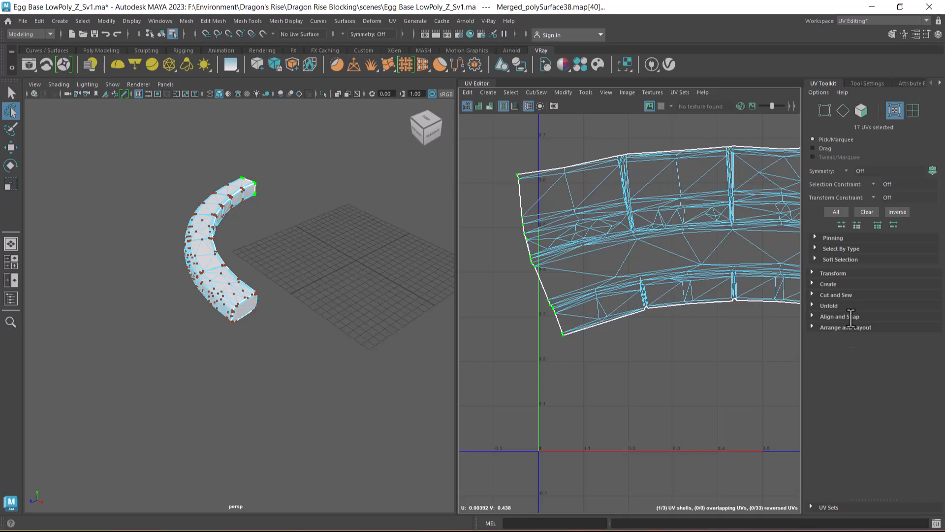
left_click(837, 317)
left_click(845, 333)
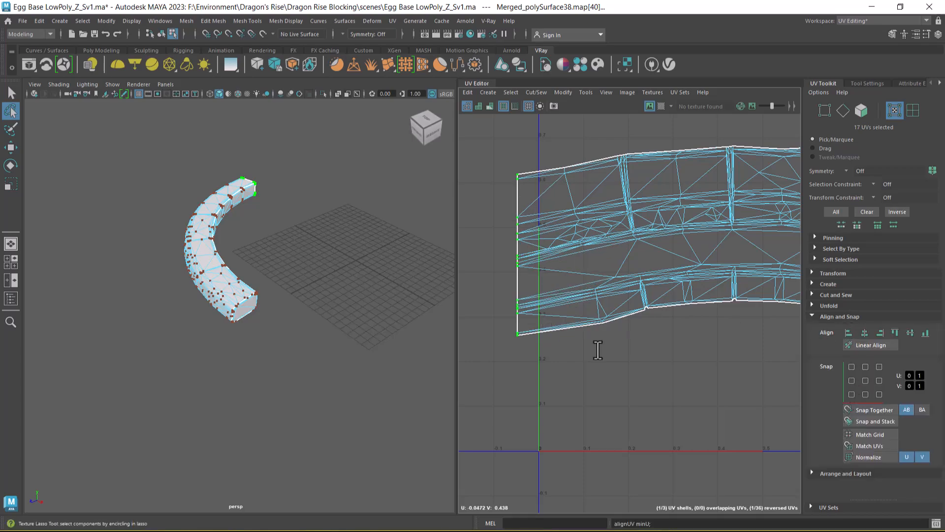
Try to lasso all UVs along the right end of the strip shell in one pass from its upper to its lower corner.
right_click_drag(669, 374, 570, 261, "alt")
middle_click_drag(788, 347, 575, 304, "alt")
right_click_drag(575, 303, 607, 305, "alt")
middle_click_drag(583, 280, 739, 318, "alt")
right_click_drag(739, 318, 696, 298, "alt")
middle_click_drag(696, 297, 628, 299, "alt")
right_click_drag(628, 299, 714, 428, "alt")
middle_click_drag(726, 226, 611, 313, "alt")
right_click_drag(611, 313, 657, 340, "alt")
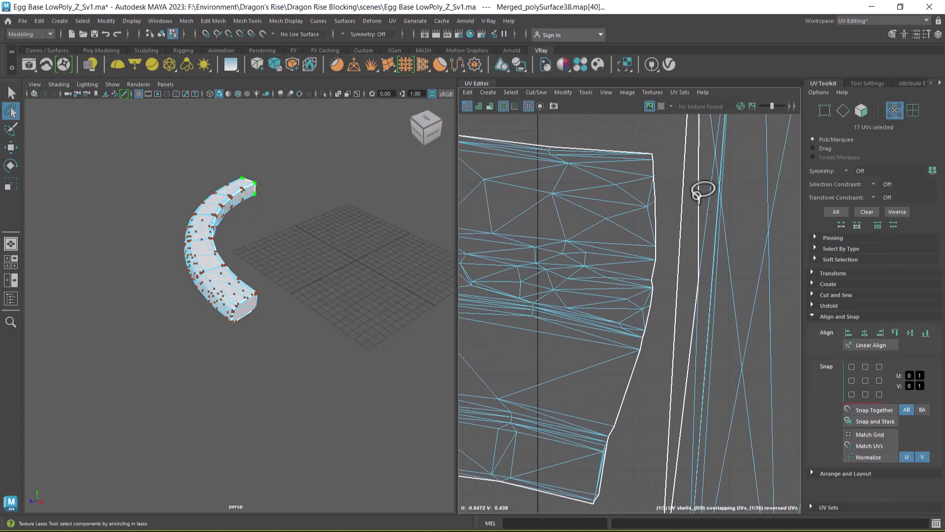
left_click(650, 153)
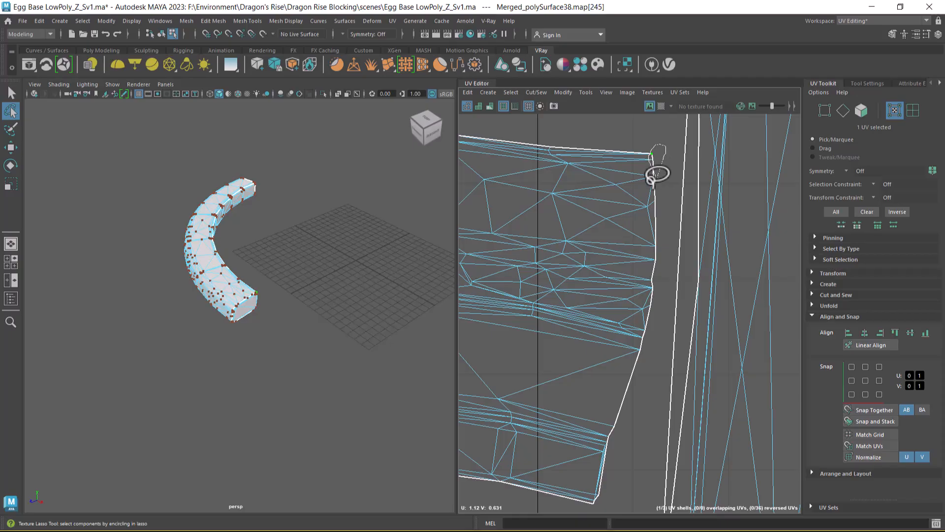
mouse_move(655, 241)
left_mouse_down()
mouse_move(635, 336)
mouse_move(604, 411)
mouse_move(607, 436)
left_mouse_up()
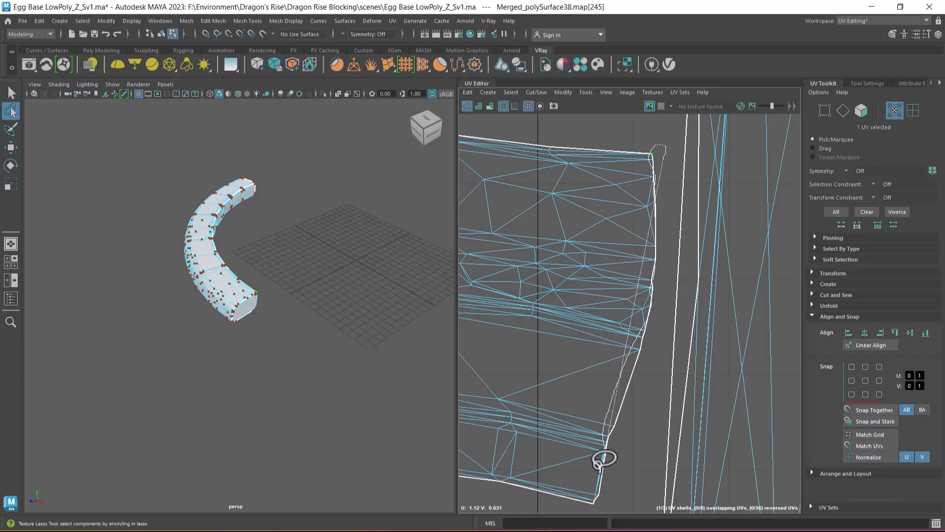
left_click_drag(603, 469, 583, 493)
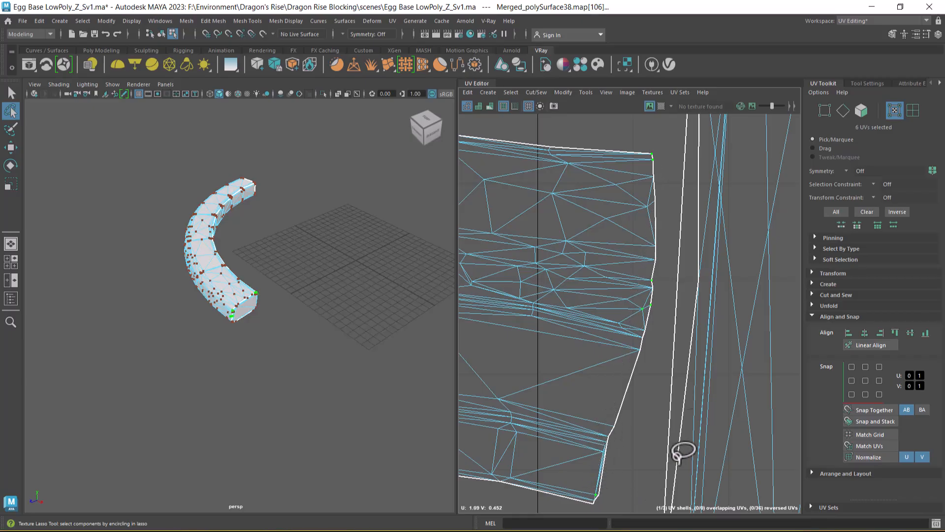
Lasso the UVs around the lower corner of the strip shell's right end with the view enlarged.
scroll(614, 411, "up", 1)
middle_click_drag(616, 413, 624, 192, "alt")
scroll(631, 197, "up", 4)
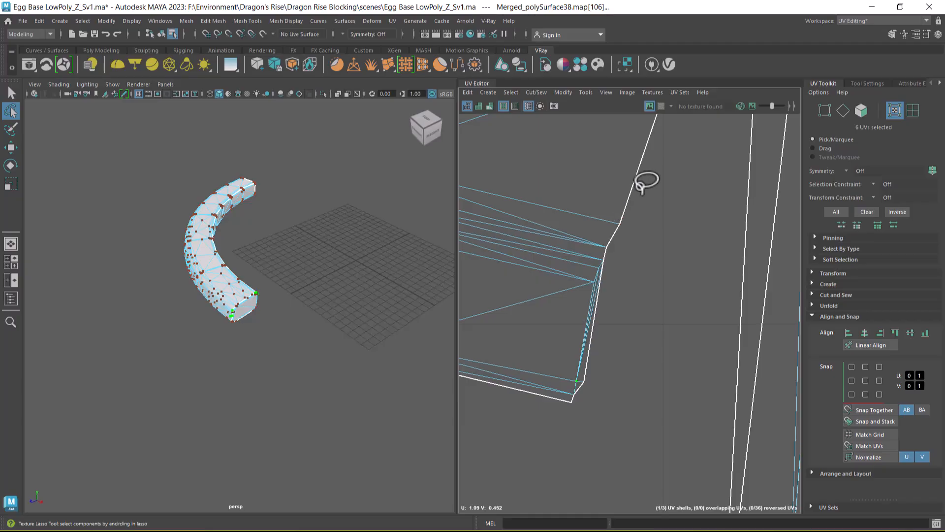
mouse_move(657, 193)
left_mouse_down()
mouse_move(582, 241)
mouse_move(613, 272)
mouse_move(633, 232)
left_mouse_up()
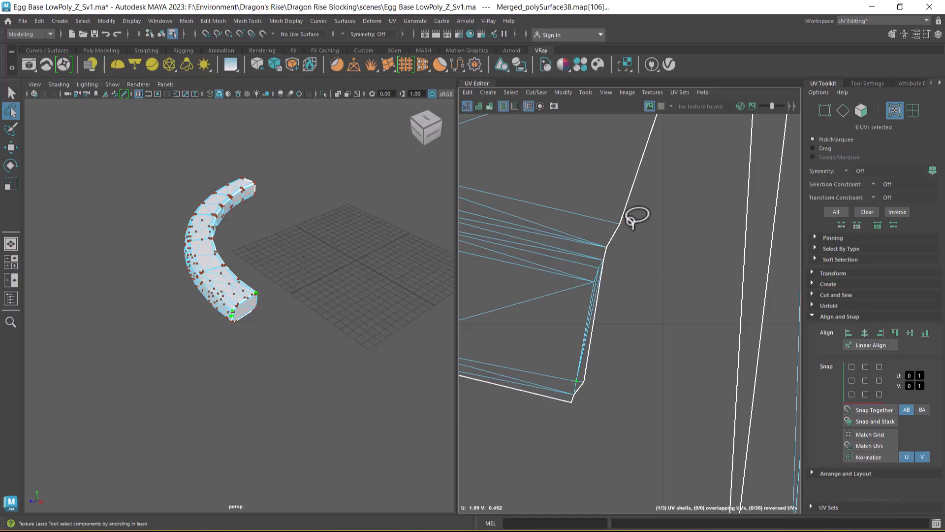
mouse_move(601, 261)
left_mouse_down()
mouse_move(610, 193)
mouse_move(662, 187)
left_mouse_up()
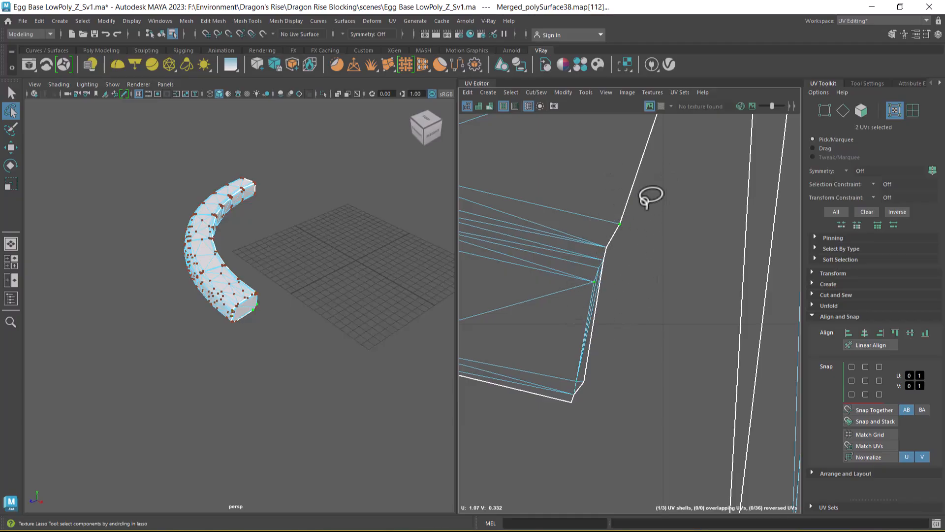
mouse_move(623, 212)
left_mouse_down("ctrl")
mouse_move(612, 250)
mouse_move(631, 237)
left_mouse_up("ctrl")
left_click_drag(646, 190, 628, 302)
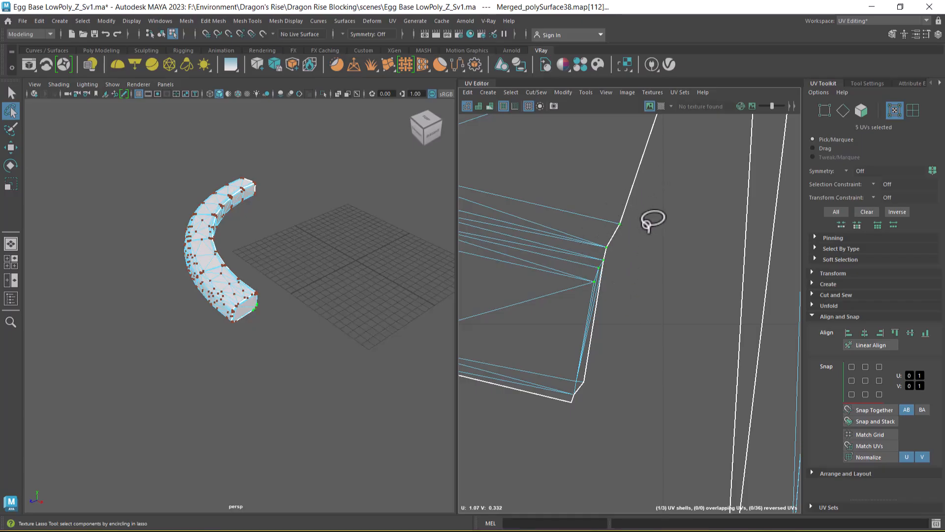
mouse_move(642, 195)
left_mouse_down()
mouse_move(600, 225)
mouse_move(602, 251)
mouse_move(644, 237)
left_mouse_up()
mouse_move(596, 366)
left_mouse_down()
mouse_move(562, 401)
mouse_move(599, 354)
mouse_move(570, 411)
mouse_move(608, 370)
mouse_move(585, 386)
mouse_move(574, 365)
mouse_move(598, 389)
left_mouse_up()
middle_click_drag(657, 263, 567, 442, "alt")
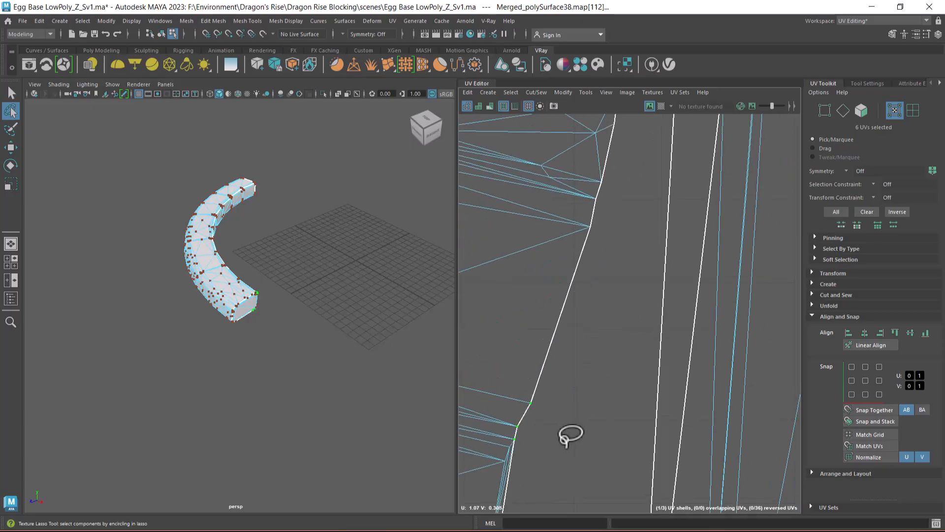
Add the remaining UVs up the strip shell's right end to the selection and align them all to the maximum U.
mouse_move(613, 265)
left_mouse_down()
mouse_move(588, 224)
mouse_move(608, 199)
mouse_move(595, 184)
mouse_move(615, 173)
left_mouse_up()
middle_click_drag(620, 166, 601, 321, "alt")
mouse_move(594, 272)
left_mouse_down("shift")
mouse_move(612, 185)
mouse_move(625, 199)
left_mouse_up("shift")
middle_click_drag(625, 198, 597, 327, "alt")
mouse_move(576, 289)
left_mouse_down("shift")
mouse_move(604, 221)
mouse_move(615, 232)
left_mouse_up("shift")
mouse_move(616, 231)
middle_mouse_down("alt")
mouse_move(582, 289)
mouse_move(594, 290)
middle_mouse_up("alt")
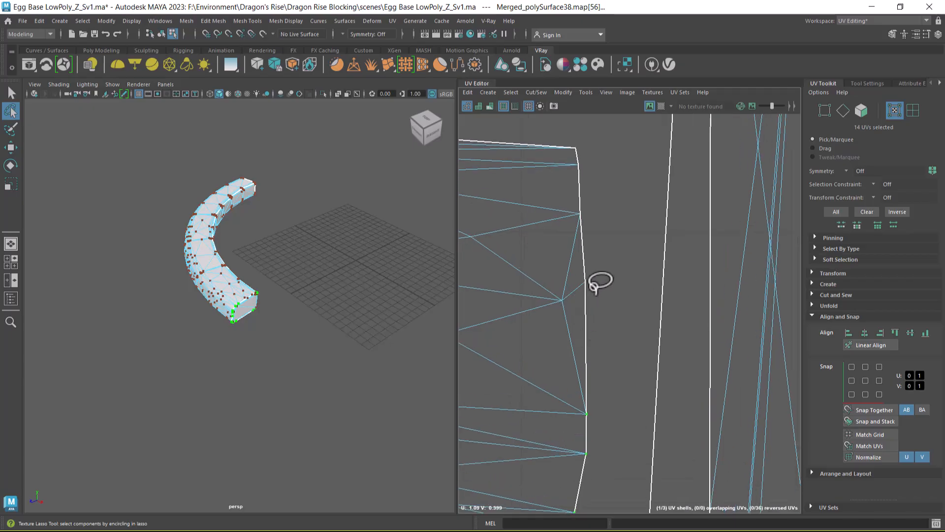
mouse_move(580, 261)
left_mouse_down("shift")
mouse_move(601, 249)
mouse_move(591, 281)
mouse_move(572, 145)
mouse_move(594, 124)
mouse_move(600, 133)
left_mouse_up("shift")
right_click_drag(630, 329, 563, 245, "alt")
middle_click_drag(564, 244, 582, 302, "alt")
right_click_drag(582, 302, 574, 301, "alt")
left_click(879, 332)
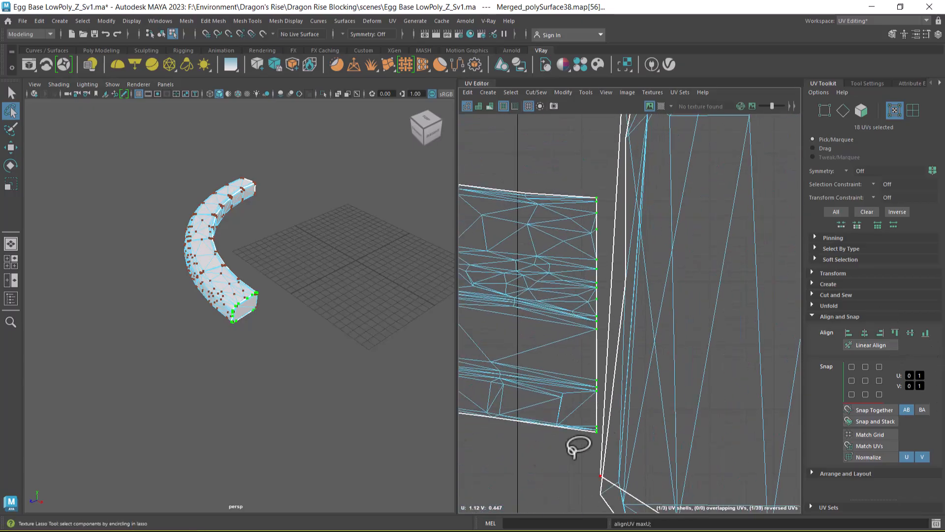
right_click_drag(594, 447, 571, 259, "alt")
middle_click_drag(571, 258, 525, 306, "alt")
right_click_drag(525, 306, 495, 269, "alt")
middle_click_drag(495, 269, 635, 259, "alt")
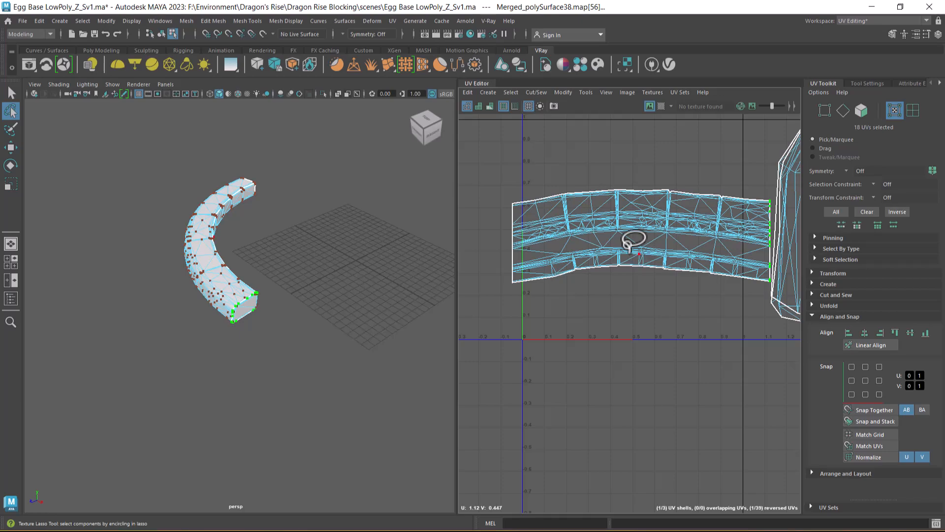
Try Straighten UVs at 30 along U and V on the whole strip shell, then try Straighten Shell, undoing each attempt.
left_click(630, 253)
key("w")
double_click(594, 259)
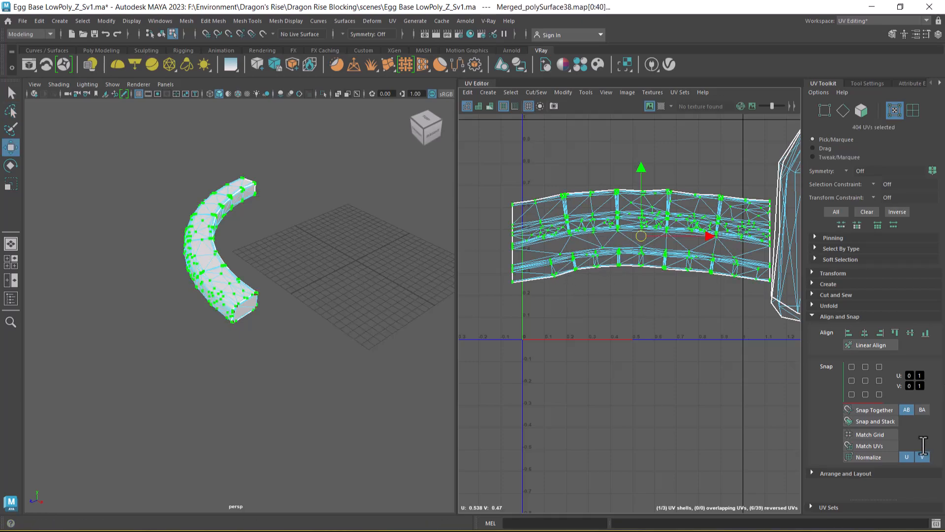
left_click(832, 305)
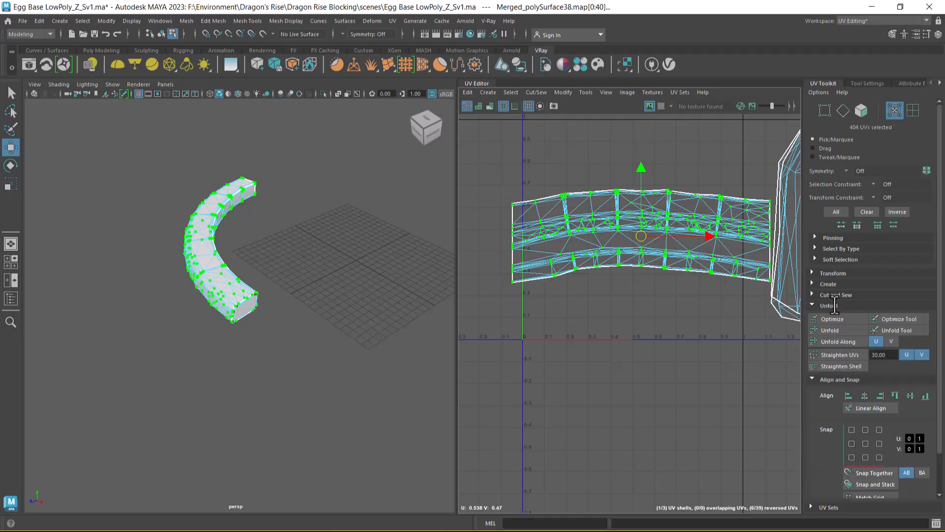
left_click(844, 357)
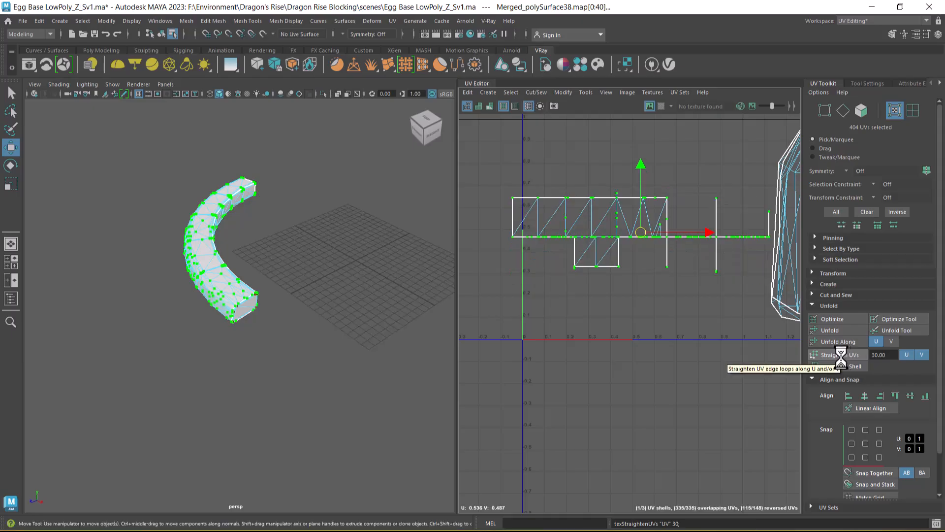
key("ctrl+z")
left_click(837, 367)
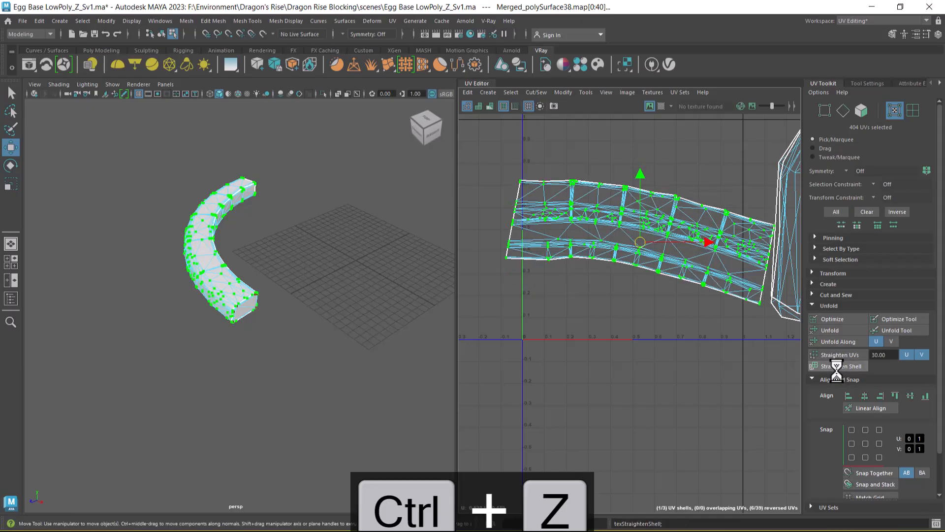
key("ctrl+z")
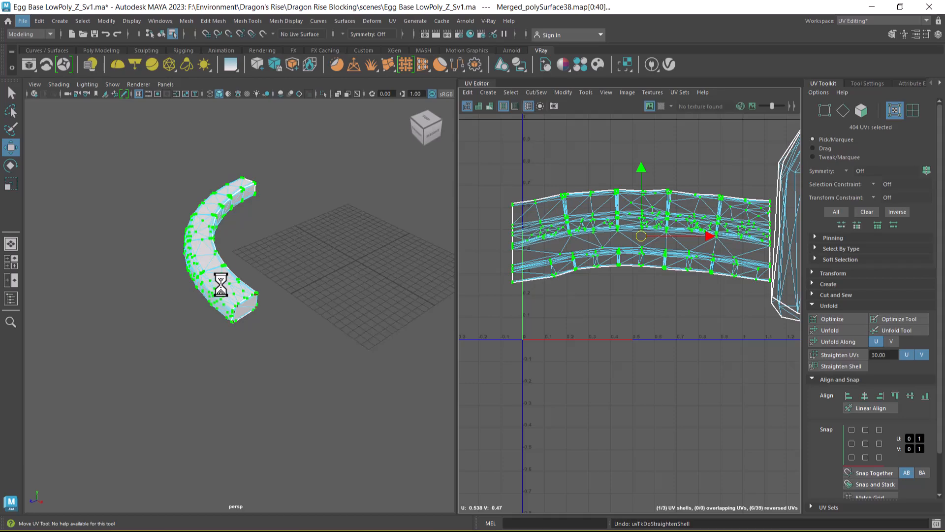
Switch to Chrome, open the "cg artist all rounder" YouTube channel and search its videos for "uv".
key("super")
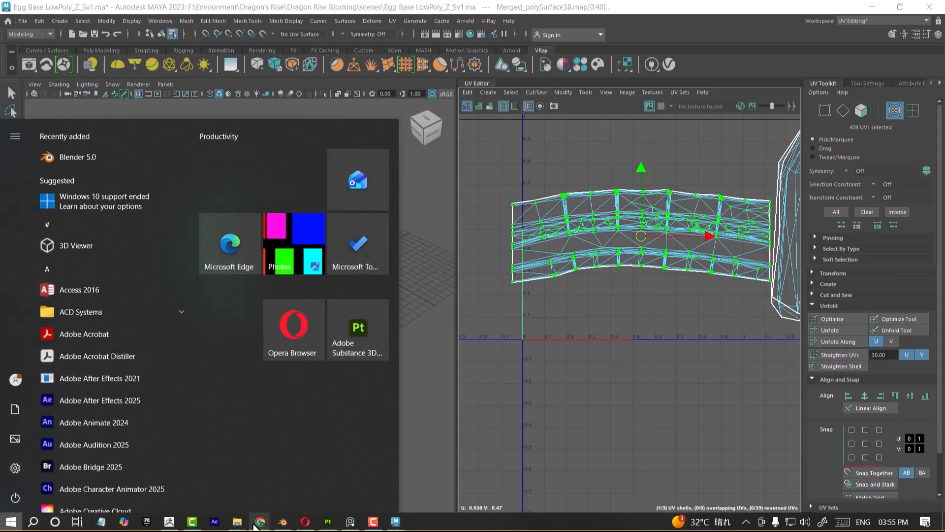
mouse_move(256, 527)
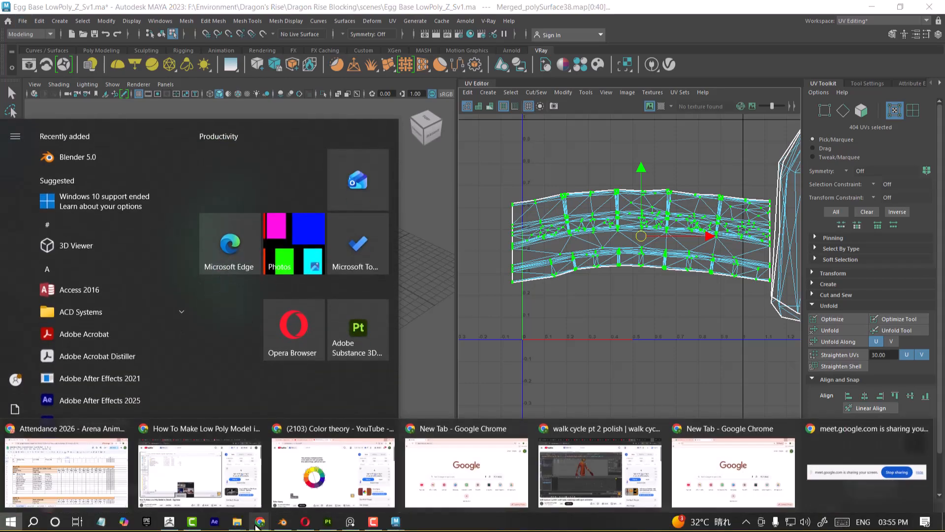
left_click(587, 476)
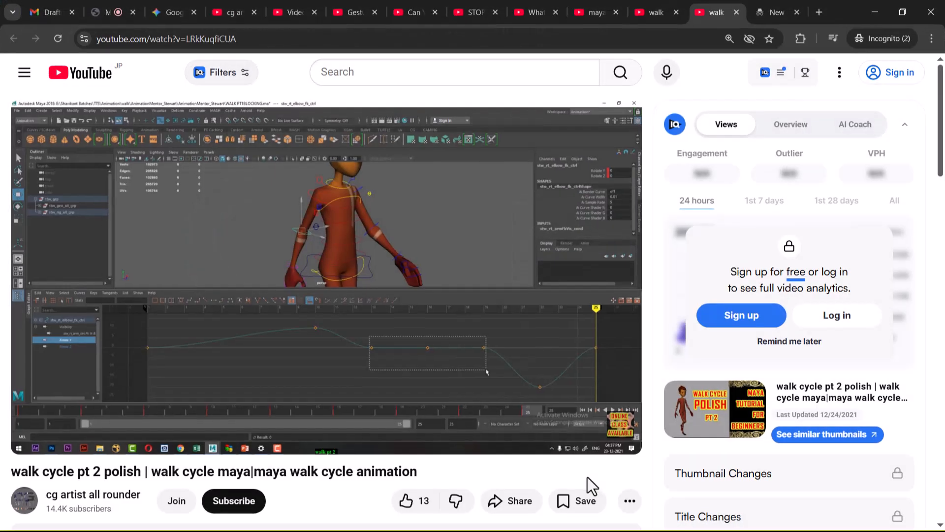
left_click(65, 500)
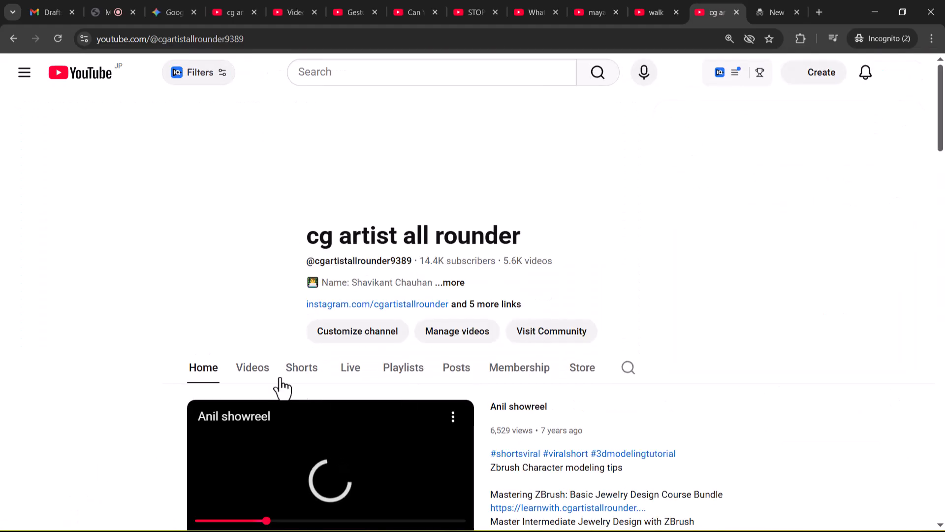
left_click(260, 372)
left_click(629, 400)
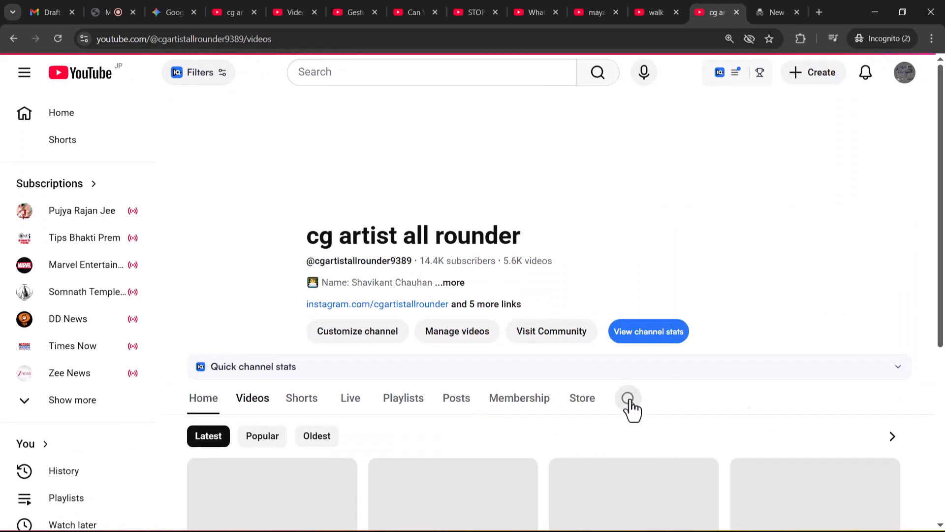
type("uv")
key("Return")
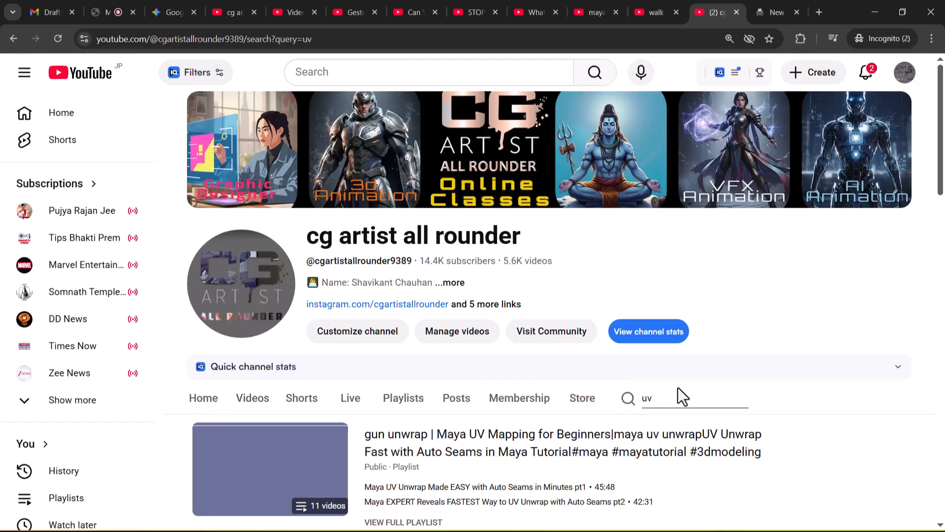
Look through the channel's search results for a UV straightening tutorial and switch back to Maya.
scroll(678, 390, "down", 3)
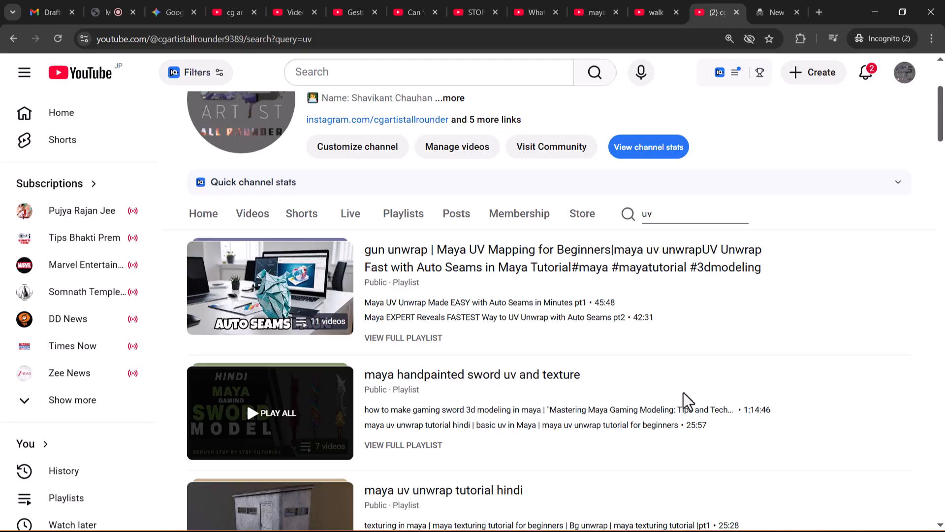
scroll(683, 392, "down", 4)
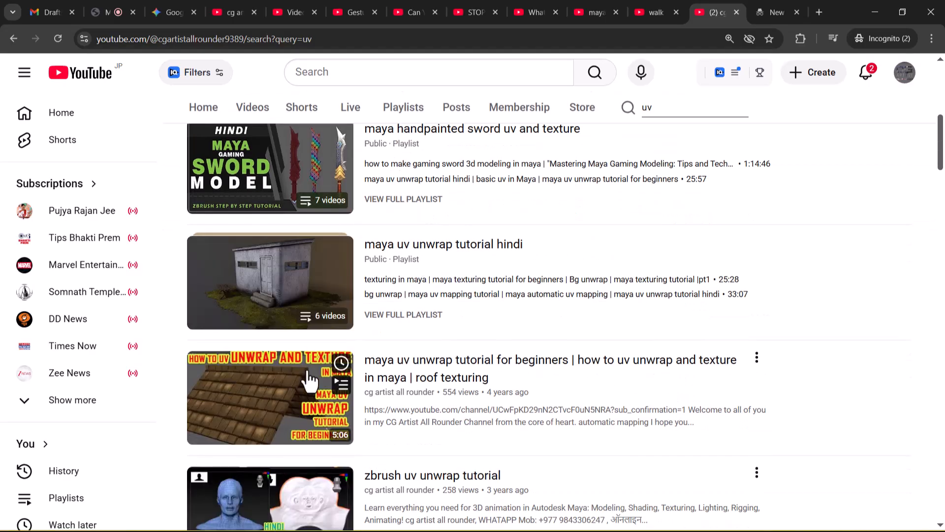
scroll(296, 428, "down", 5)
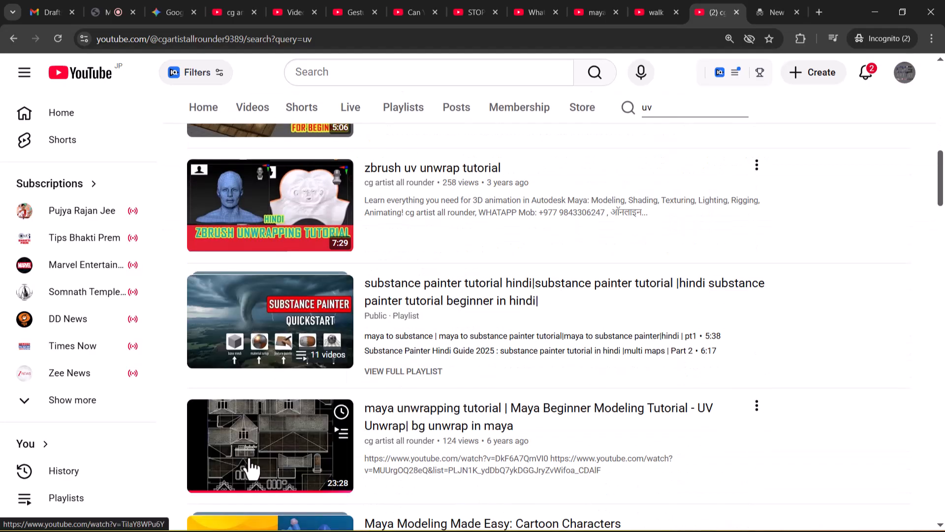
scroll(520, 438, "down", 3)
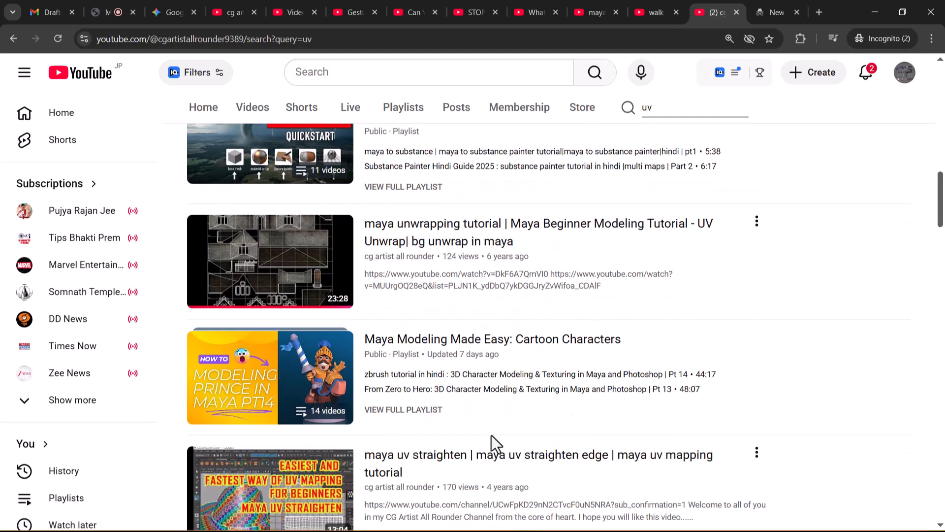
scroll(491, 438, "down", 4)
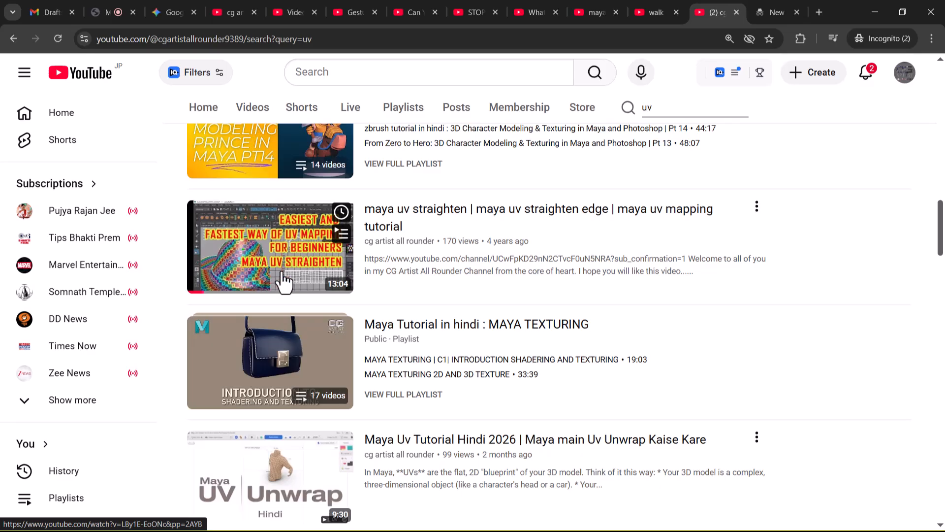
key("alt+Tab")
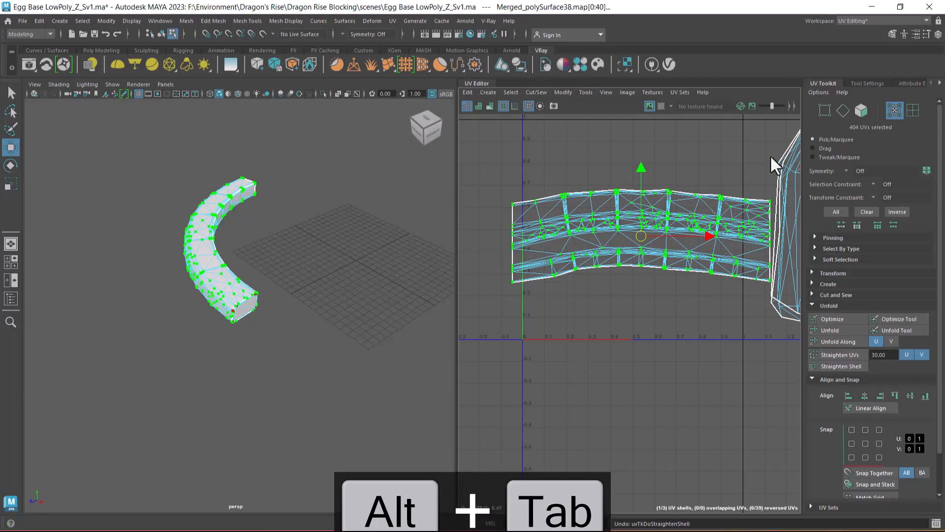
Examine the curved strip model from its end and front, and compare it with the curved UV shell.
scroll(296, 389, "up", 5)
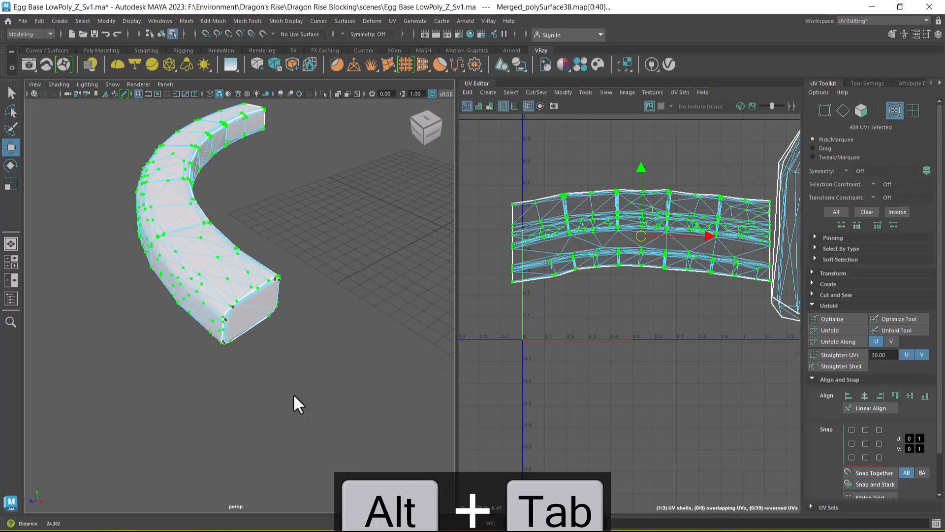
scroll(584, 302, "down", 2)
scroll(207, 334, "down", 5)
left_click_drag(206, 332, 339, 308, "alt")
scroll(640, 309, "up", 5)
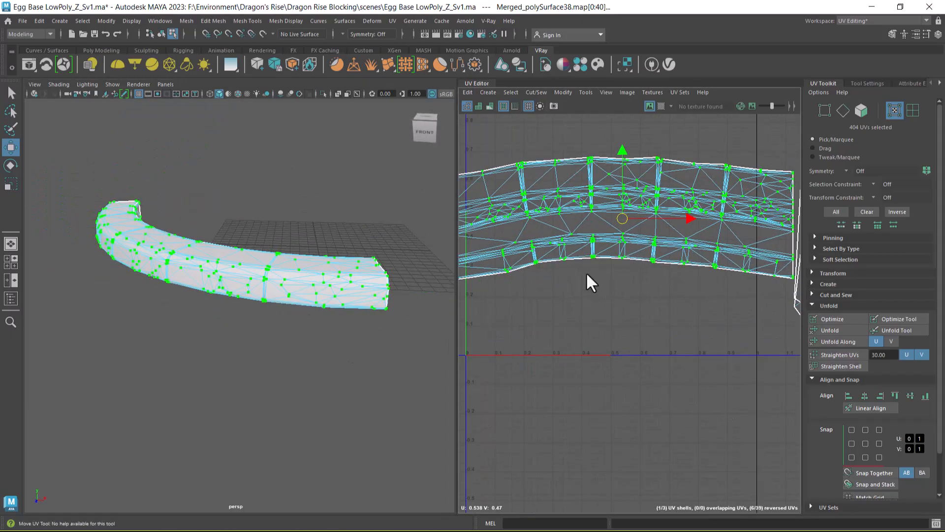
middle_click_drag(585, 284, 675, 312, "alt")
scroll(643, 308, "up", 1)
scroll(631, 315, "down", 4)
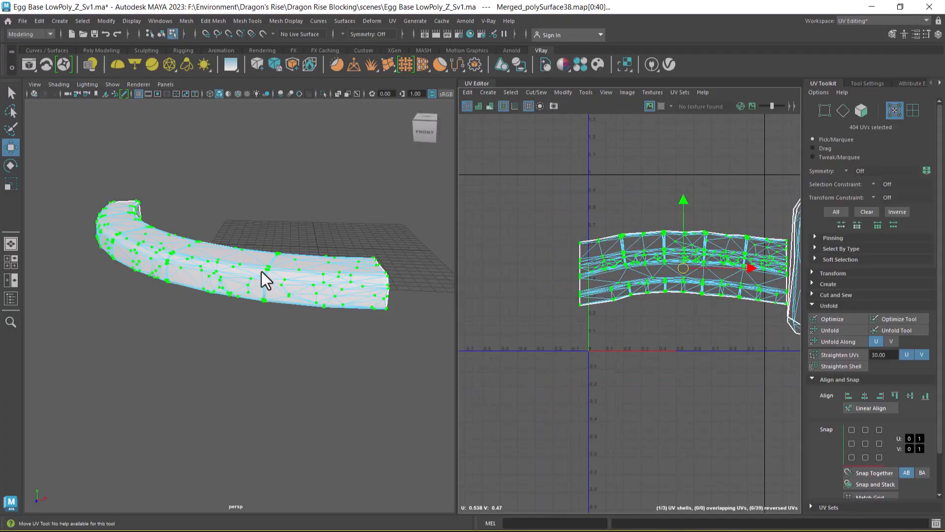
Return to object selection, show all hidden objects of the egg base scene and select the curved rim piece.
key("F8")
left_click(288, 285)
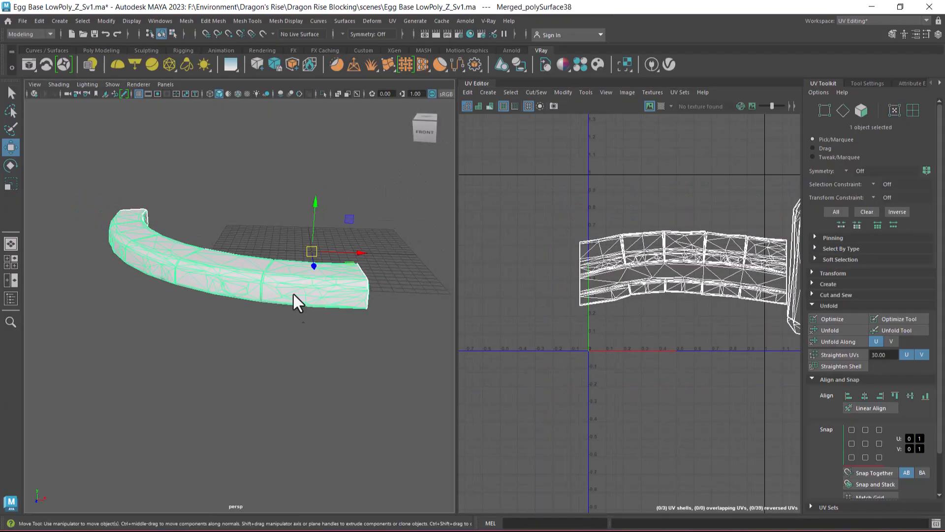
right_click_drag(291, 273, 329, 300, "alt")
left_click_drag(329, 303, 320, 375, "alt")
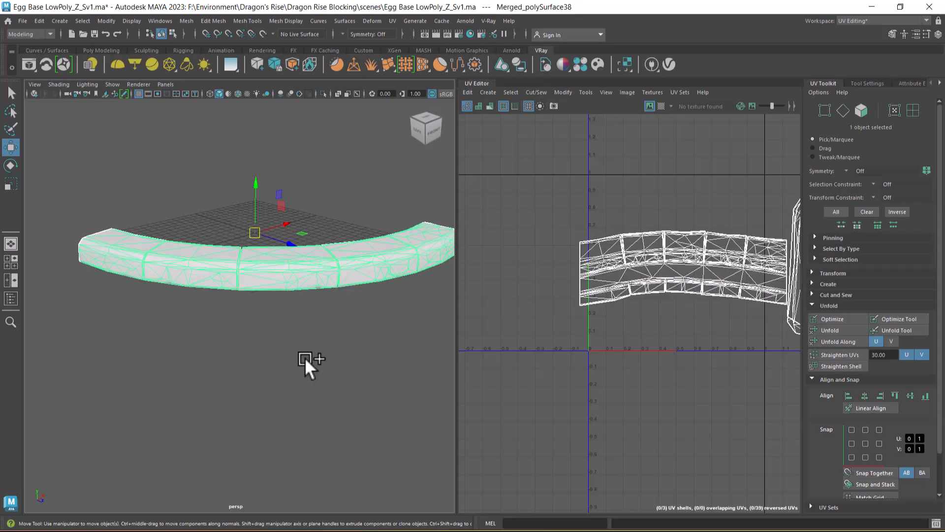
key("ctrl+shift+h")
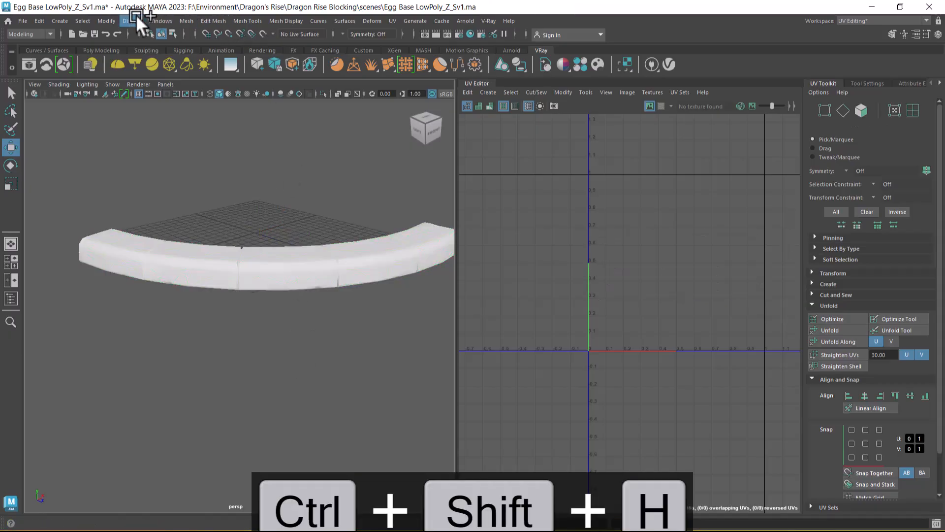
left_click(128, 19)
mouse_move(169, 84)
left_click(344, 132)
left_click(326, 269)
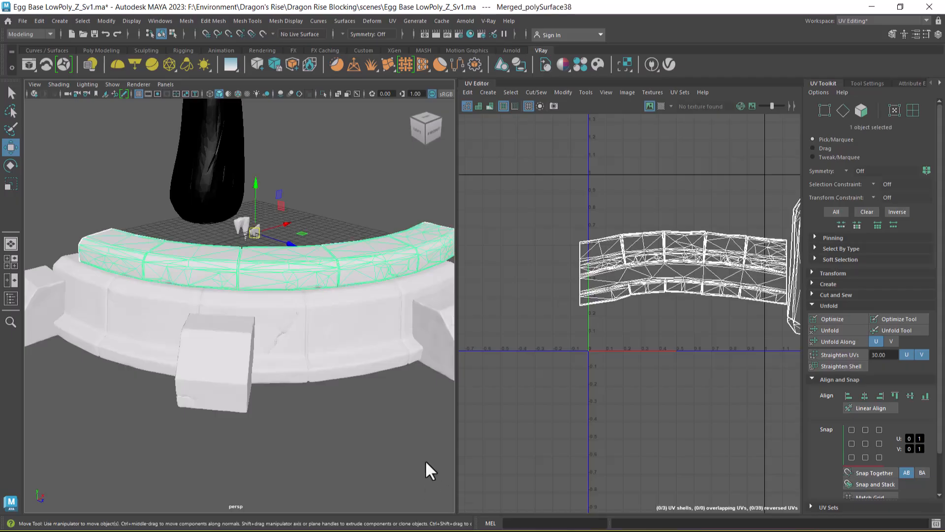
Open the Dragon rise ref board, examine the texture layout of the base pieces up close and minimize the board.
key("super")
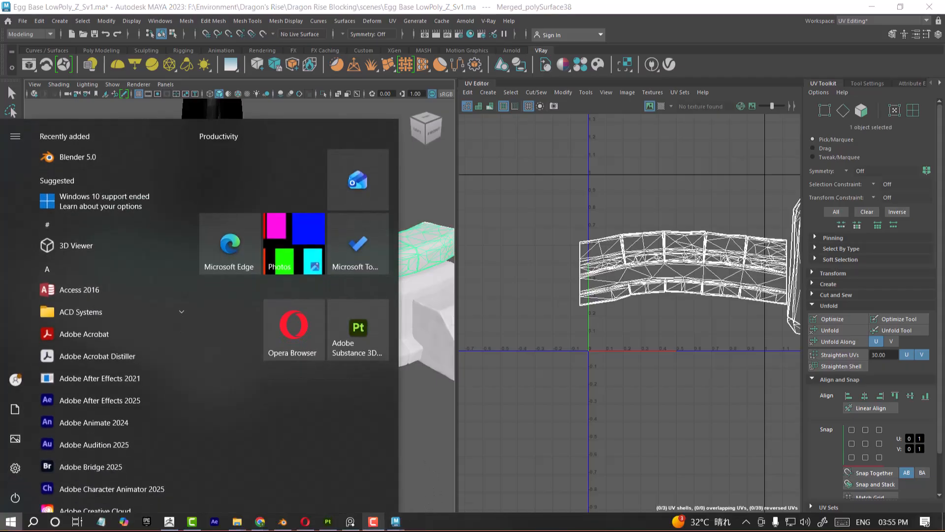
left_click(350, 522)
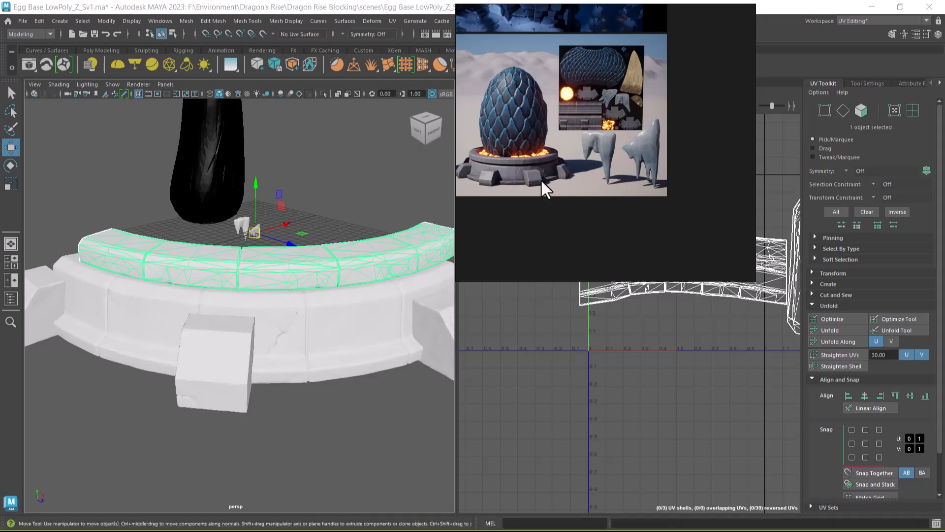
scroll(562, 143, "up", 2)
scroll(597, 167, "up", 2)
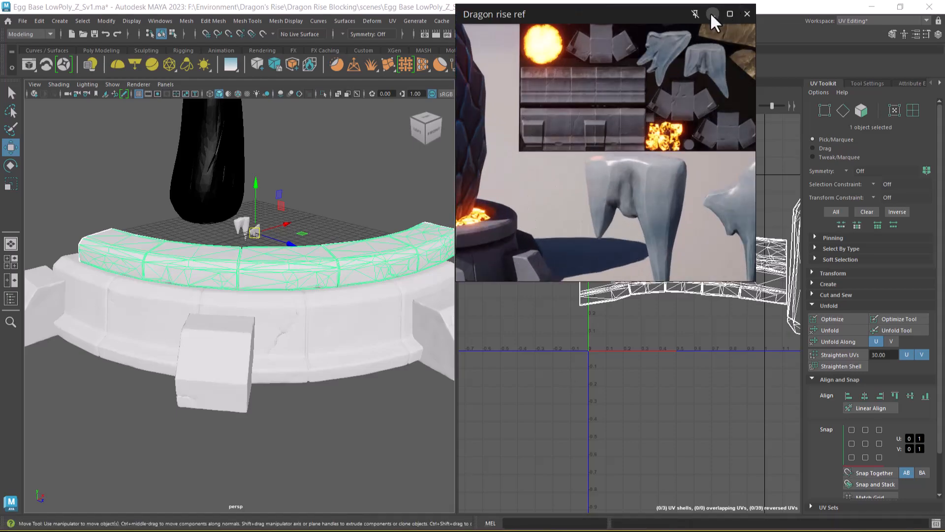
left_click(711, 14)
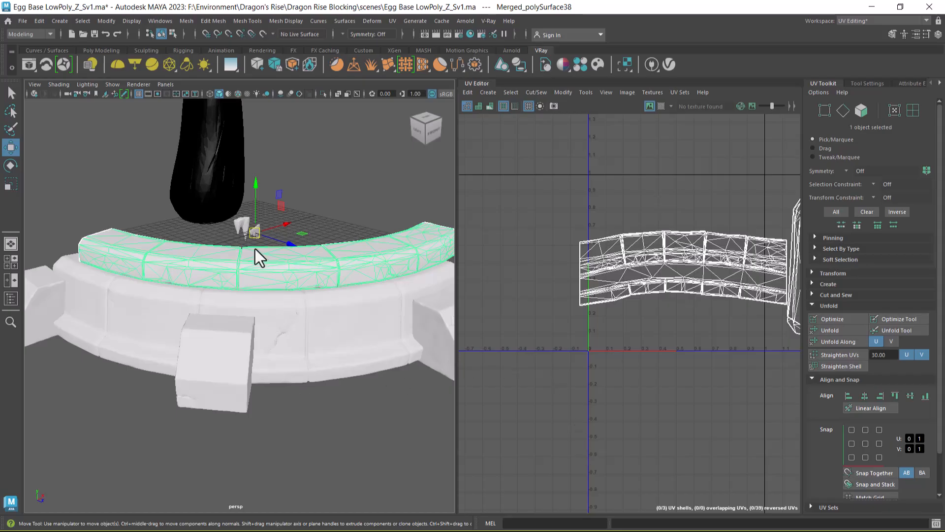
Examine the curved rim piece's end face and the arrangement of its strip and cap UV shells.
left_click_drag(253, 257, 273, 299, "alt")
left_click_drag(317, 276, 154, 261, "alt")
scroll(604, 299, "down", 2)
middle_click_drag(604, 299, 563, 257, "alt")
scroll(280, 338, "down", 3)
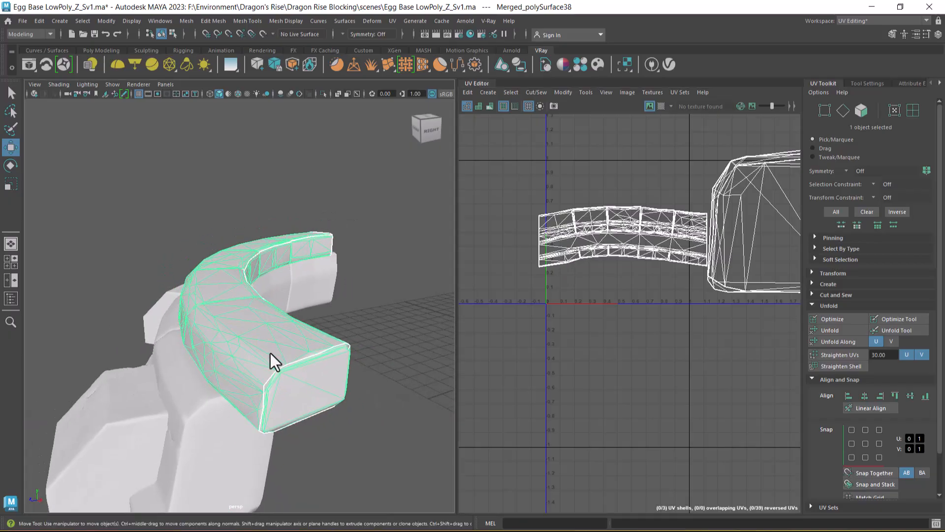
scroll(265, 359, "up", 3)
scroll(631, 272, "down", 1)
middle_click_drag(516, 250, 541, 272, "alt")
right_click_drag(540, 272, 531, 207, "alt")
Select all UVs of the rim piece's strip and cap shells and lay them out within the 0 to 1 UV tile.
double_click(585, 284)
right_click_drag(585, 285, 523, 246, "alt")
left_click_drag(538, 195, 774, 355)
right_click_drag(726, 226, 589, 292, "shift")
right_click_drag(662, 272, 732, 417, "alt")
middle_click_drag(657, 321, 710, 205, "alt")
right_click_drag(710, 206, 700, 386, "alt")
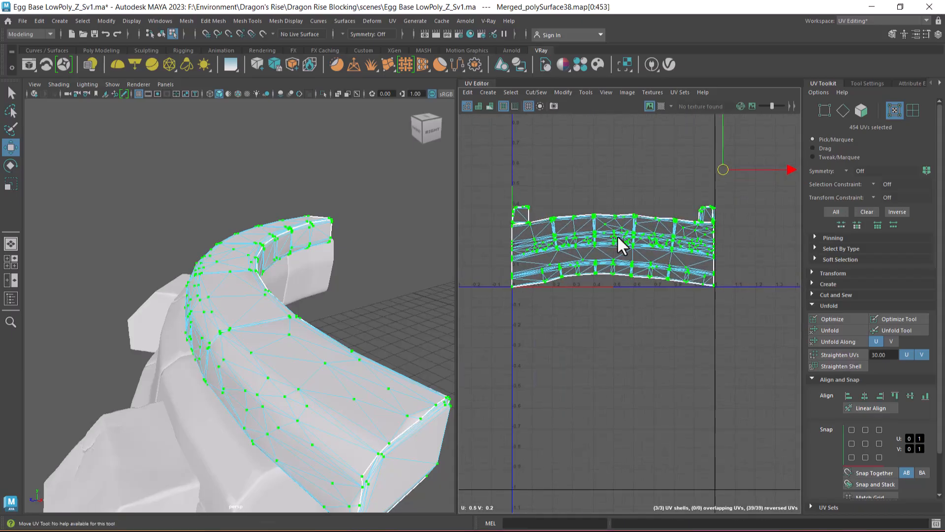
Deselect the UVs and examine the laid-out strip and cap shells alongside the underside of the rim piece.
left_click_drag(280, 358, 262, 326, "alt")
left_click(693, 332)
right_click_drag(621, 272, 681, 409, "alt")
middle_click_drag(645, 285, 761, 279, "alt")
right_click_drag(645, 334, 652, 350, "alt")
left_click_drag(365, 386, 330, 305, "alt")
middle_click_drag(549, 261, 470, 296, "alt")
scroll(593, 298, "down", 1)
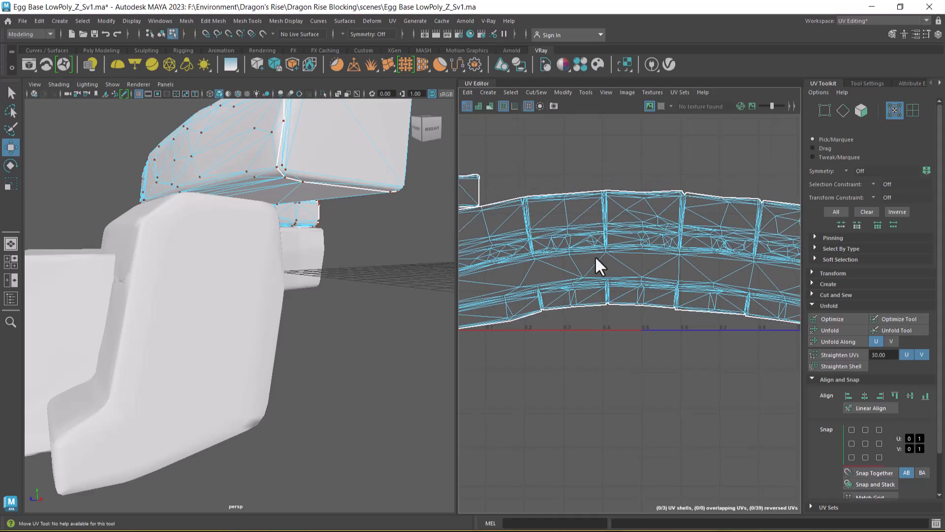
scroll(591, 321, "down", 1)
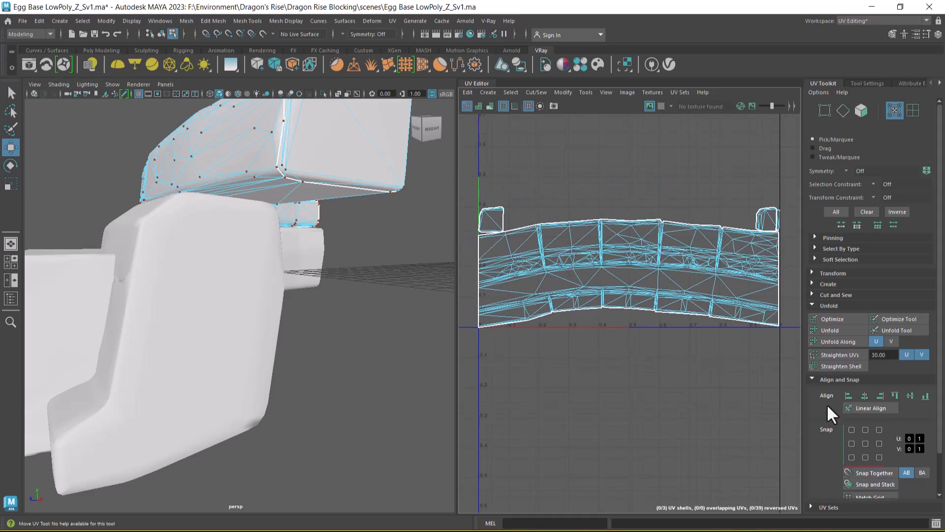
scroll(649, 344, "down", 1)
middle_click_drag(635, 323, 594, 249, "alt")
scroll(594, 249, "up", 3)
scroll(671, 313, "down", 3)
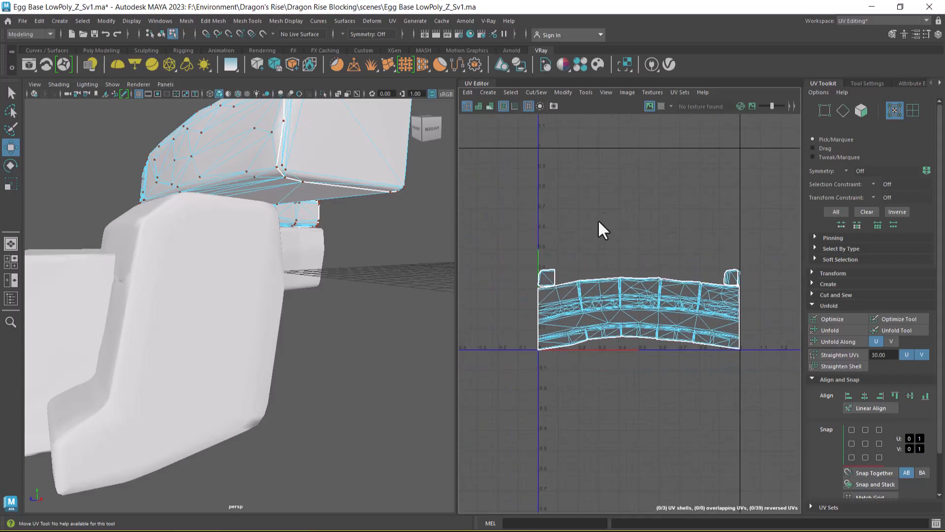
Select the whole curved strip shell and move it straight down below the U axis, centered at about V -0.3.
middle_click_drag(597, 200, 587, 243, "alt")
right_click_drag(598, 213, 659, 197)
double_click(614, 240)
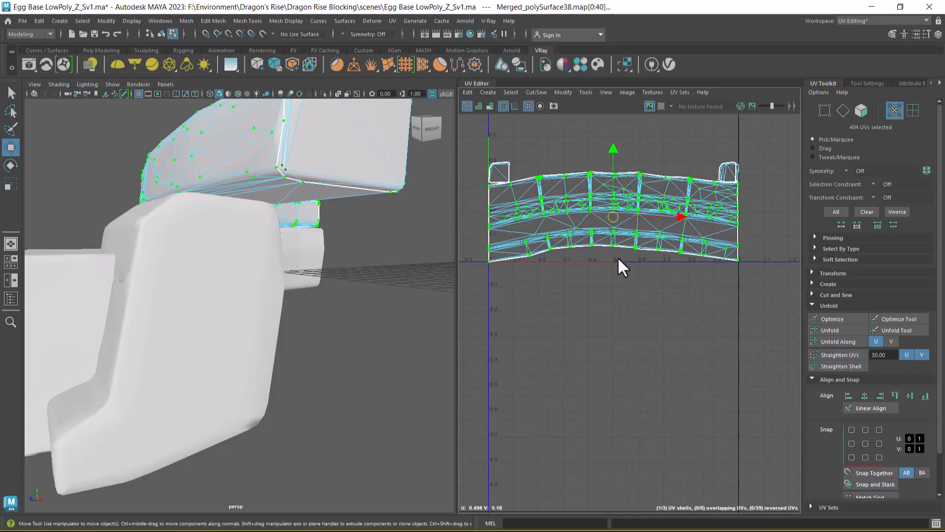
left_click_drag(614, 150, 617, 264)
scroll(714, 372, "up", 5)
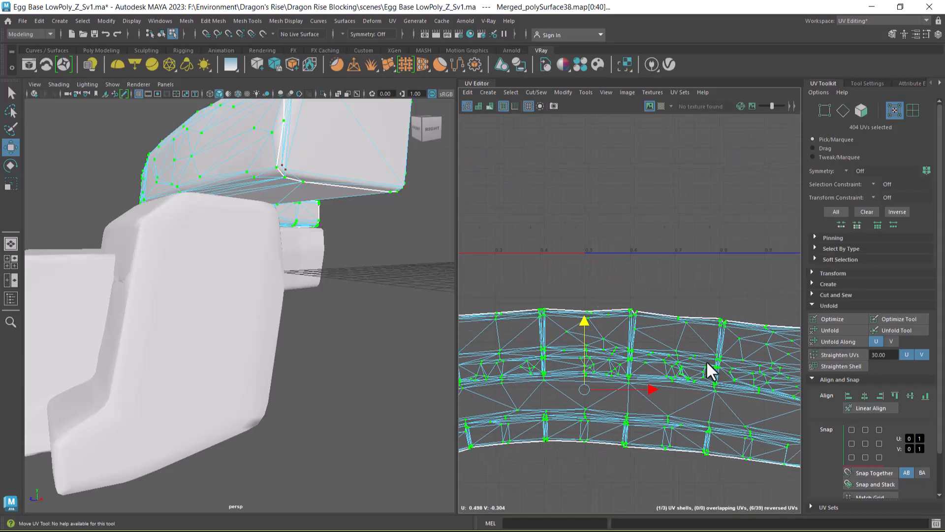
Cut the curved strip shell across its full height along the chain of edges near U 0.8.
right_click_drag(685, 367, 671, 178)
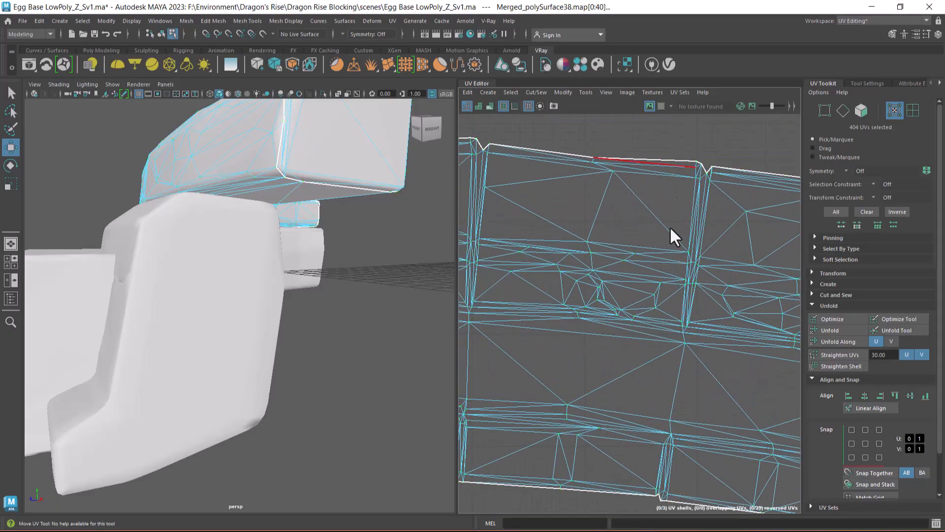
left_click(677, 364)
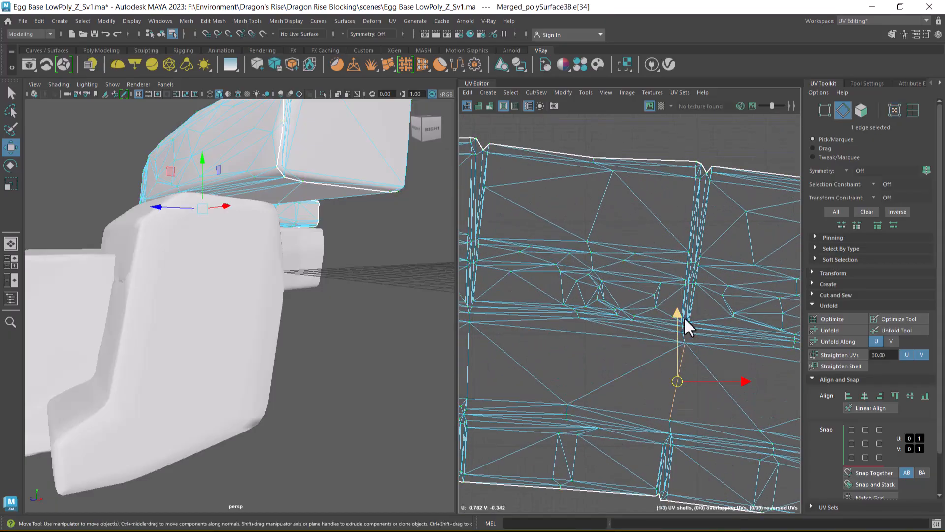
left_click(694, 193, "shift")
scroll(689, 342, "up", 2)
scroll(711, 298, "up", 2)
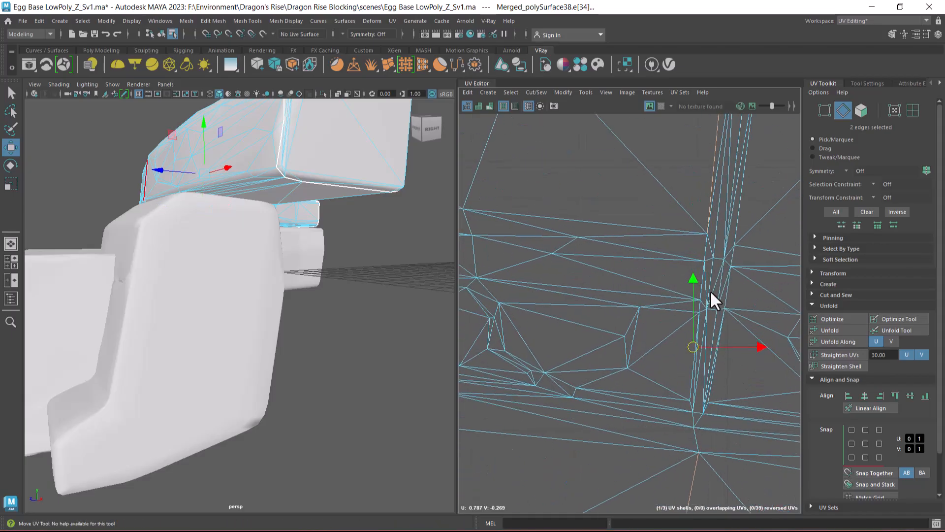
left_click(705, 253, "shift")
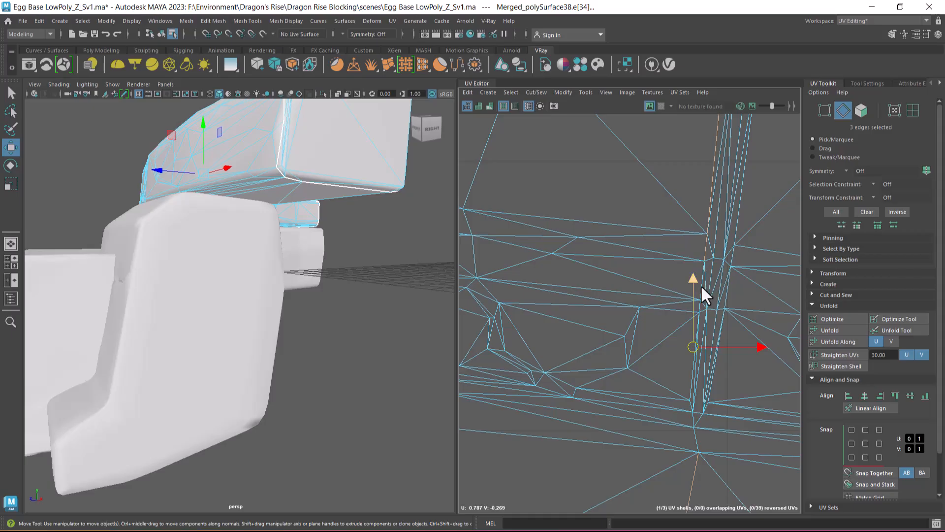
left_click(692, 379, "shift")
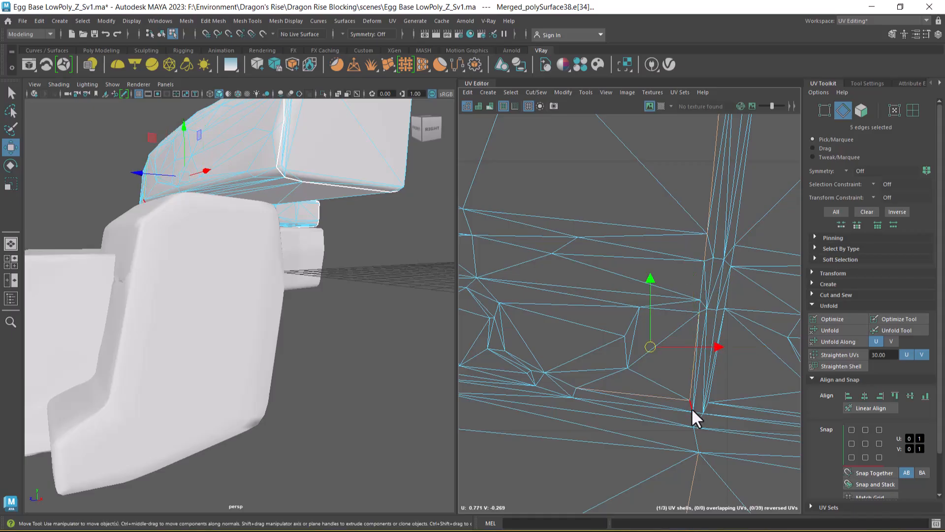
key("ctrl+z")
left_click(691, 420, "shift")
left_click(695, 430, "shift")
middle_click_drag(710, 474, 681, 278, "alt")
middle_click_drag(648, 451, 668, 285, "alt")
left_click(652, 291, "shift")
right_click_drag(652, 291, 666, 378, "alt")
left_click(639, 330, "shift")
left_click(617, 422, "shift")
middle_click_drag(660, 449, 643, 301, "alt")
scroll(647, 261, "up", 2)
left_click(577, 392, "shift")
right_click_drag(685, 398, 652, 344, "alt")
middle_click_drag(657, 279, 645, 449, "alt")
middle_click_drag(686, 227, 681, 425, "alt")
middle_click_drag(675, 192, 674, 226, "alt")
scroll(675, 226, "up", 2)
left_click(675, 303, "shift")
left_click(681, 272, "shift")
middle_click_drag(722, 189, 702, 344, "alt")
middle_click_drag(681, 254, 684, 400, "alt")
left_click(682, 246, "shift")
left_click(684, 218, "shift")
right_click(723, 187, "shift")
right_click_drag(723, 187, 684, 202, "shift")
Select all UVs of the cut-off end section and move it horizontally away from the strip, centered at about U 1.04.
scroll(621, 323, "down", 8)
middle_click_drag(689, 483, 628, 353, "alt")
right_click_drag(713, 315, 710, 299)
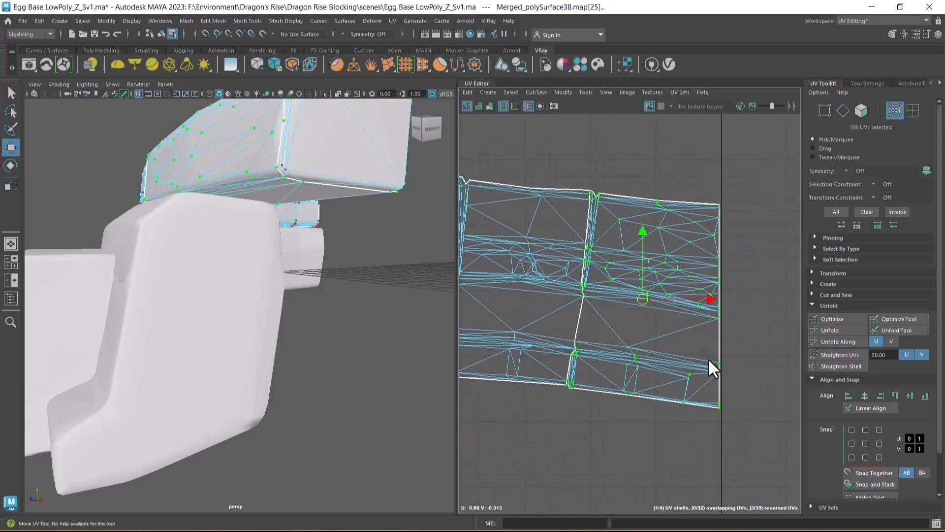
middle_click_drag(709, 316, 588, 315, "alt")
left_click_drag(593, 297, 699, 297)
Try straightening the end section's UVs with angle tolerances of 30 and 10.
left_click(849, 353)
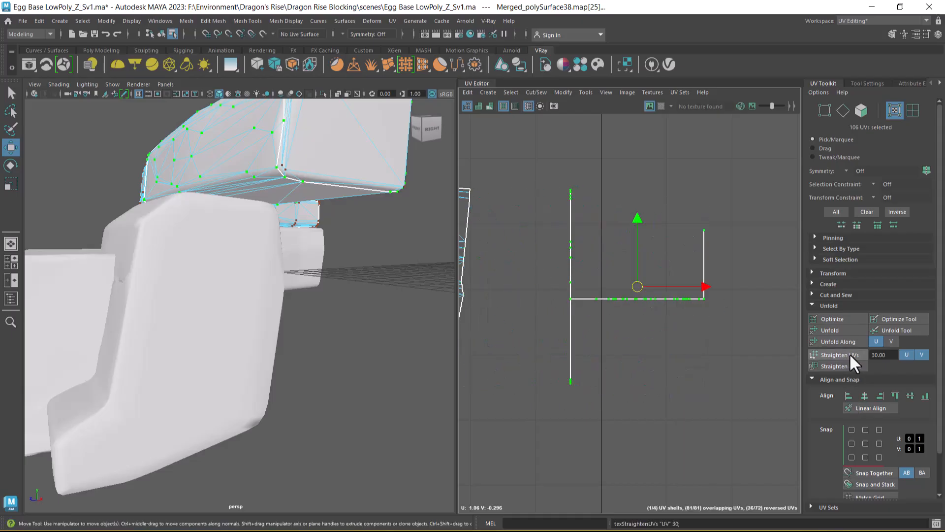
key("ctrl+z")
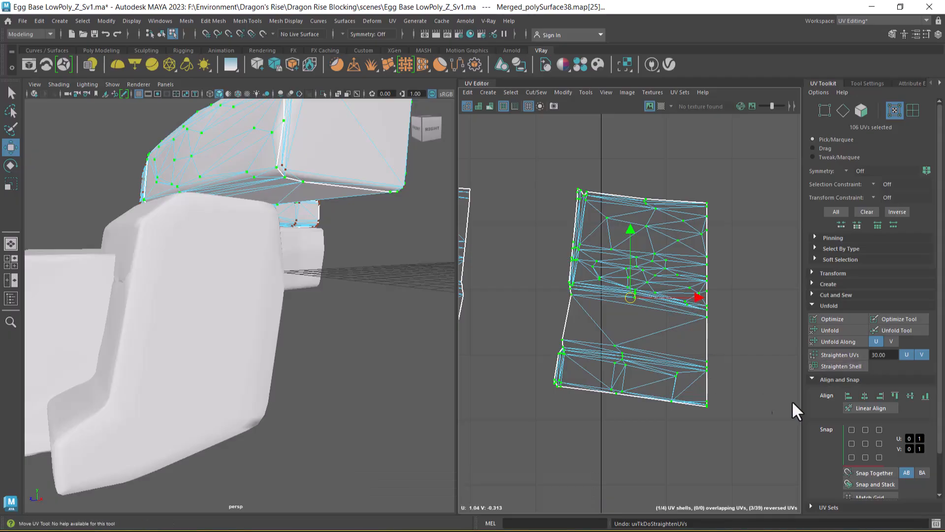
left_click(881, 355)
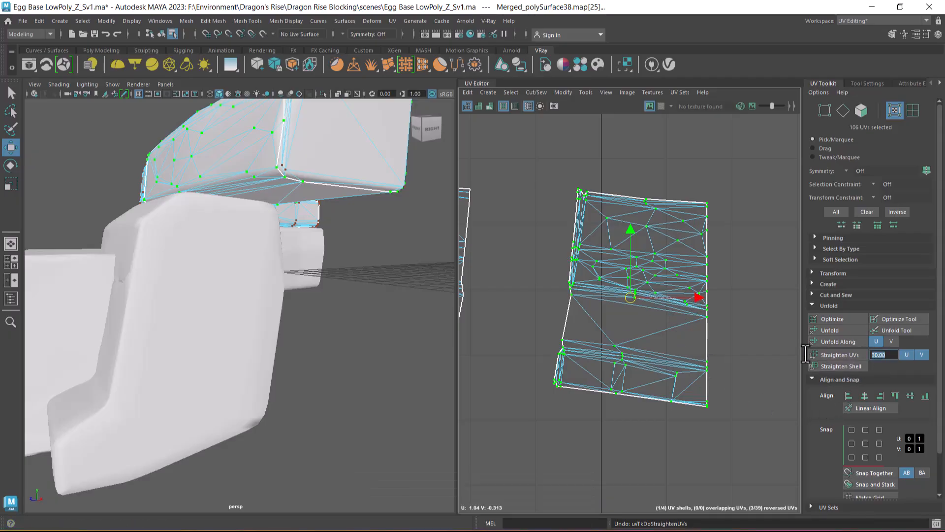
type("10")
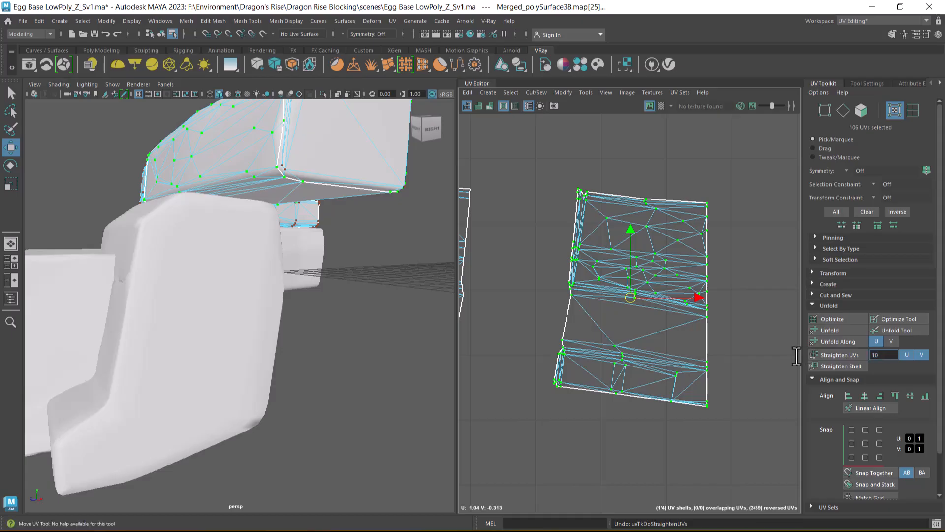
left_click(822, 355)
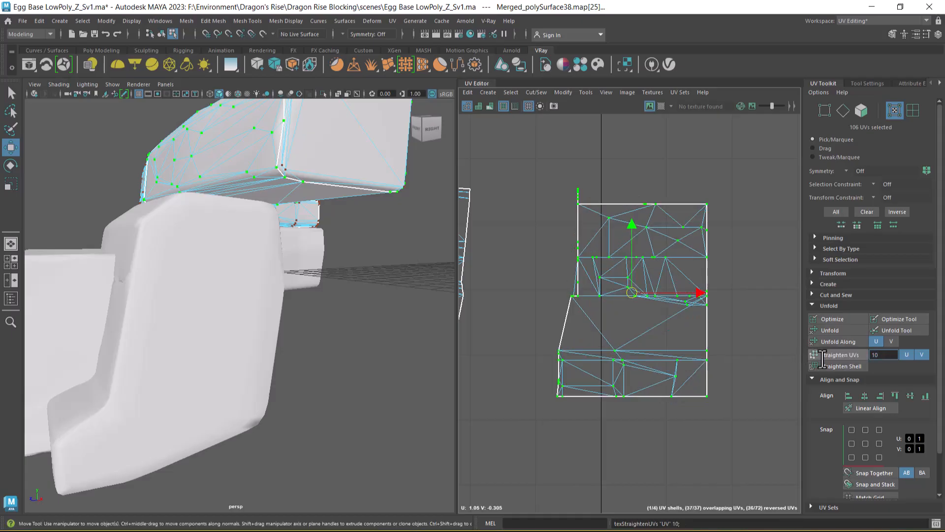
key("ctrl+z")
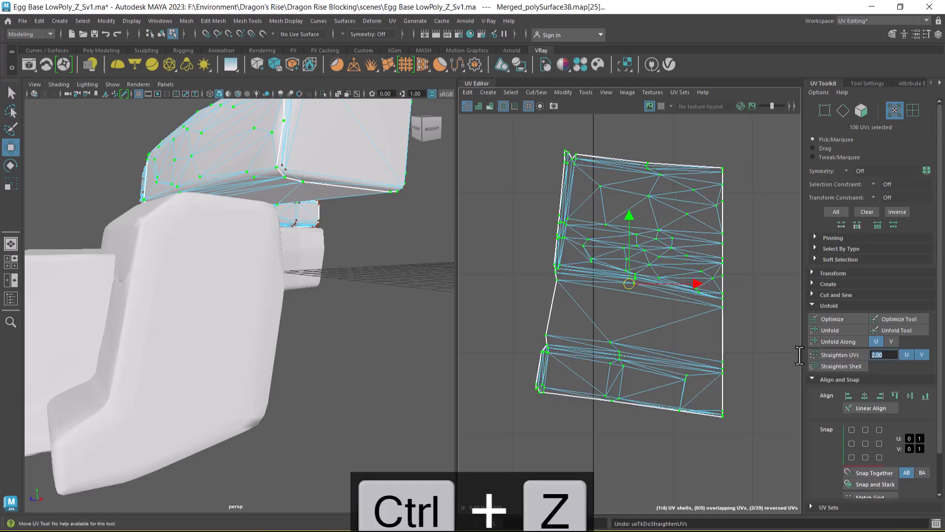
Straighten the end section's UVs with angle tolerances of 2 and 5.
left_click(841, 355)
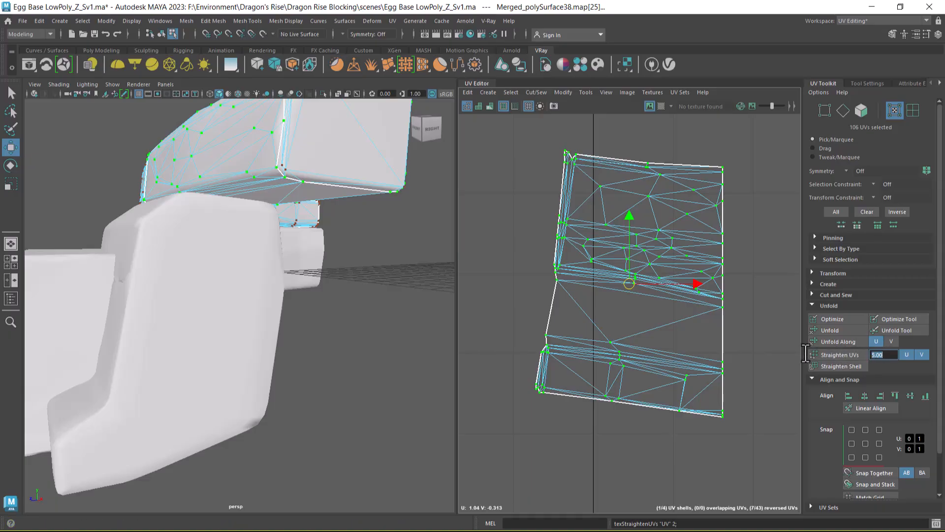
left_click(830, 354)
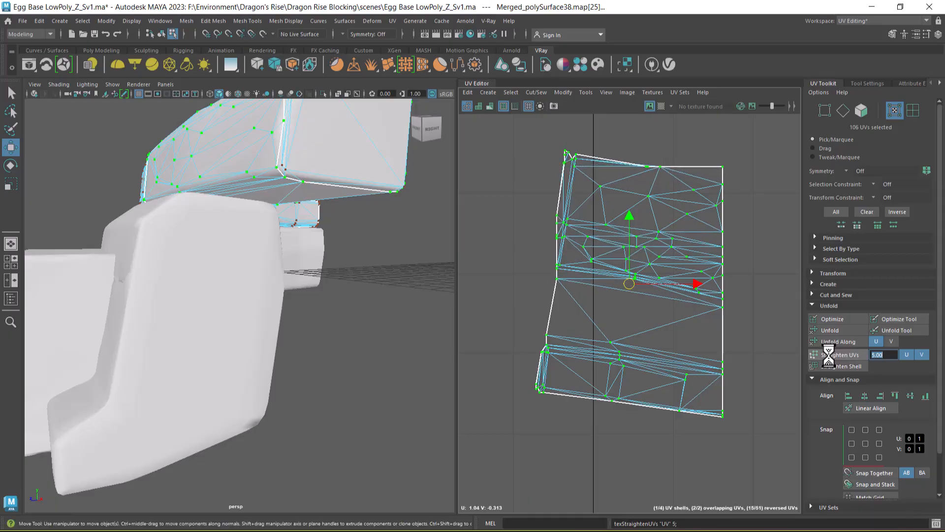
Try straightening the UVs of the strip's remaining main section with an angle tolerance of 5.
right_click_drag(690, 341, 553, 217, "alt")
middle_click_drag(624, 348, 729, 318, "alt")
double_click(638, 331)
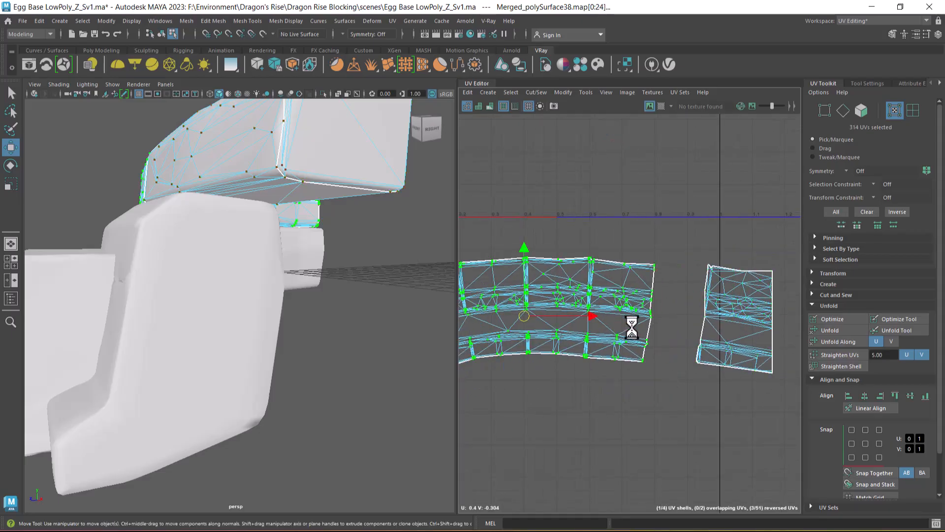
left_click(837, 354)
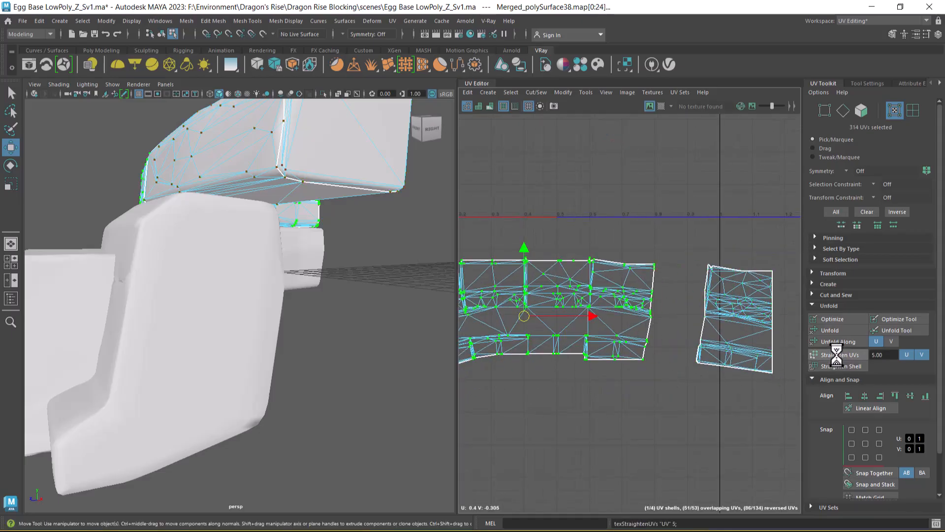
right_click_drag(550, 418, 547, 351, "alt")
middle_click_drag(547, 352, 645, 371, "alt")
right_click_drag(645, 371, 649, 431, "alt")
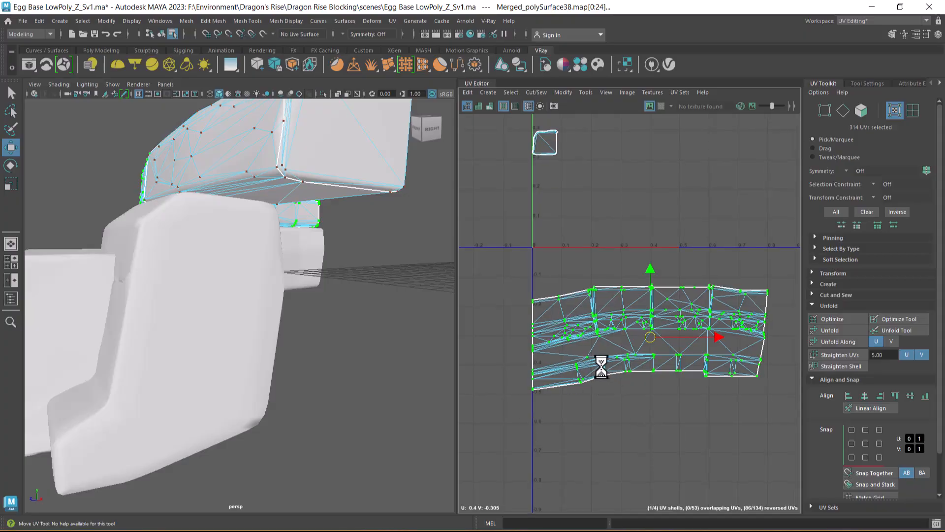
key("ctrl+z")
Select the main section's border edges along the cut and move and sew the end section back onto the strip.
middle_click_drag(585, 382, 446, 357, "alt")
right_click_drag(446, 357, 569, 475, "alt")
middle_click_drag(689, 317, 457, 406, "alt")
middle_click_drag(514, 414, 691, 371, "alt")
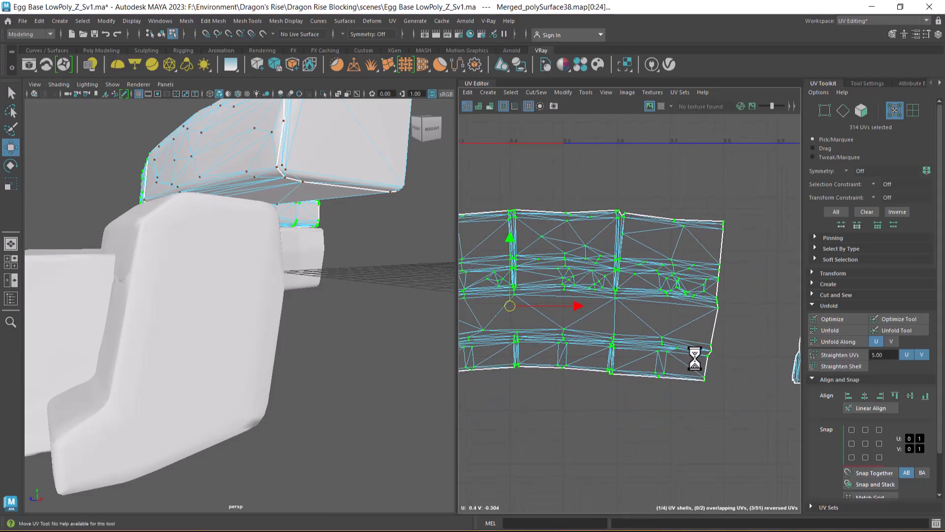
right_click_drag(720, 329, 739, 249)
left_click_drag(738, 249, 704, 367)
right_click_drag(730, 394, 739, 304, "shift")
Sew the remaining open edges at the lower and upper ends of the former cut in the strip shell.
scroll(691, 290, "up", 3)
middle_click_drag(704, 377, 722, 289, "alt")
right_click_drag(722, 289, 734, 429, "alt")
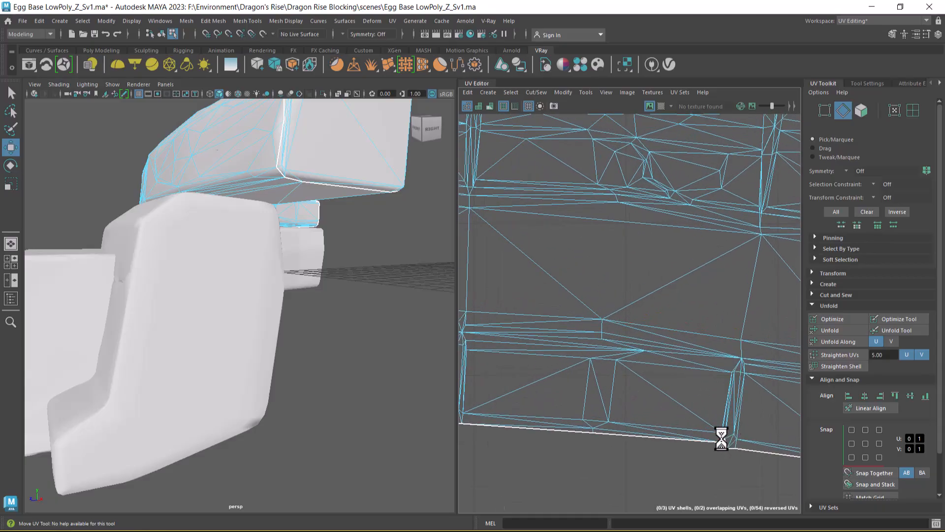
left_click(722, 437)
right_click_drag(742, 382, 721, 211, "shift")
middle_click_drag(719, 205, 683, 343, "alt")
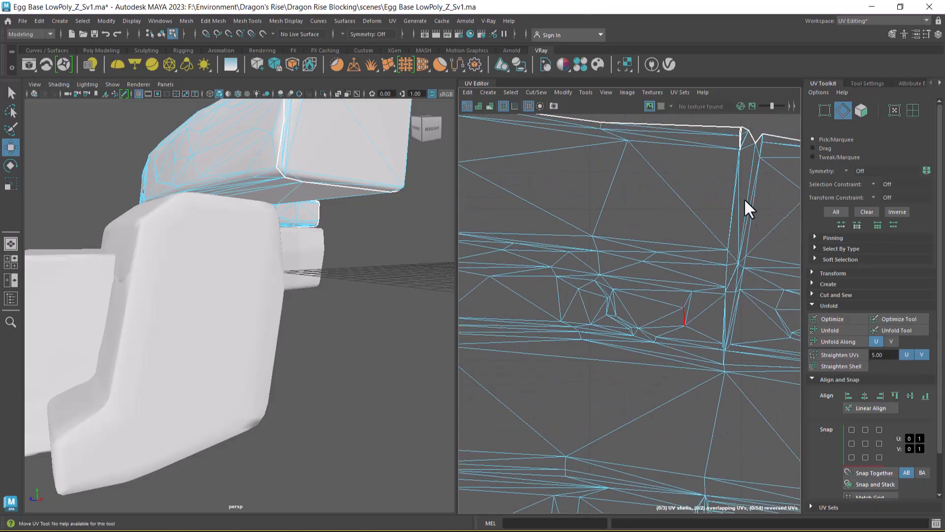
left_click(737, 138)
right_click_drag(708, 268, 717, 123, "shift")
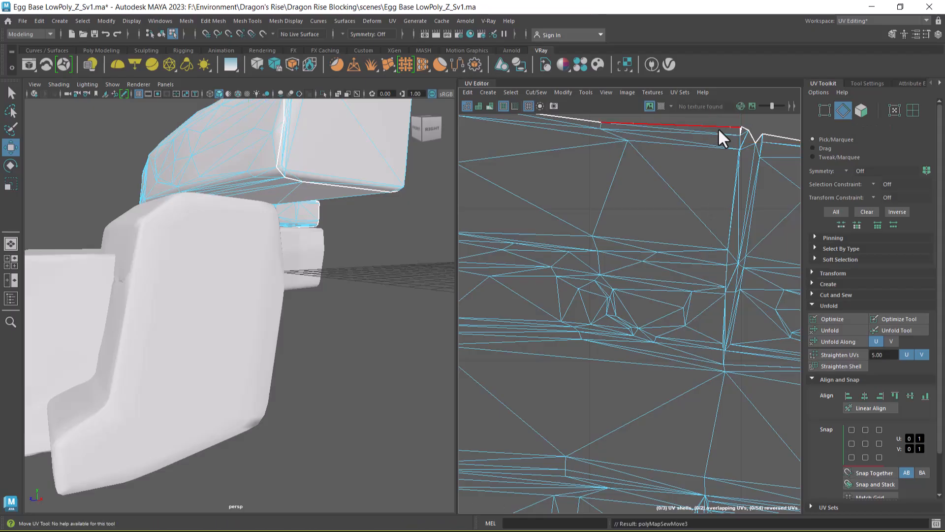
middle_click_drag(717, 122, 695, 194, "alt")
left_click(718, 203)
right_click_drag(685, 299, 651, 156, "alt")
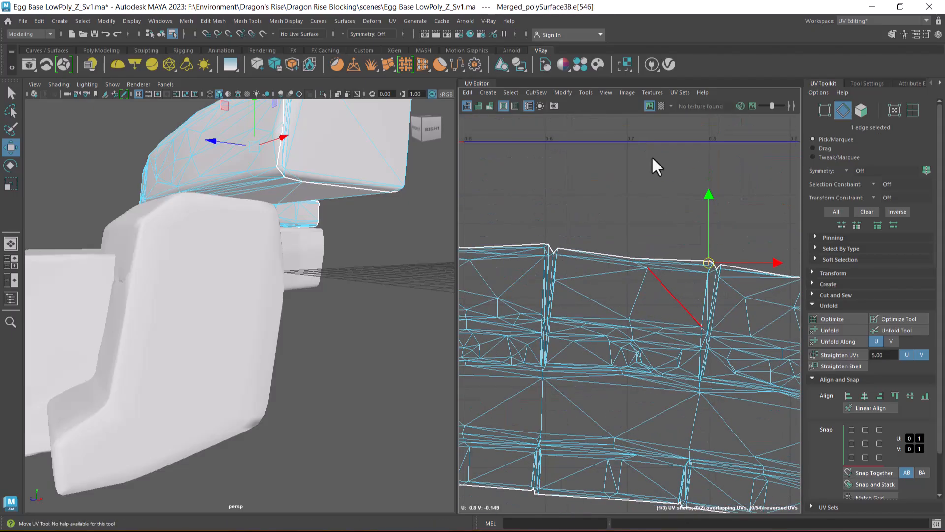
right_click_drag(659, 340, 645, 249, "alt")
mouse_move(647, 369)
right_mouse_down("shift")
mouse_move(646, 292)
mouse_move(643, 371)
mouse_move(621, 350)
right_mouse_up("shift")
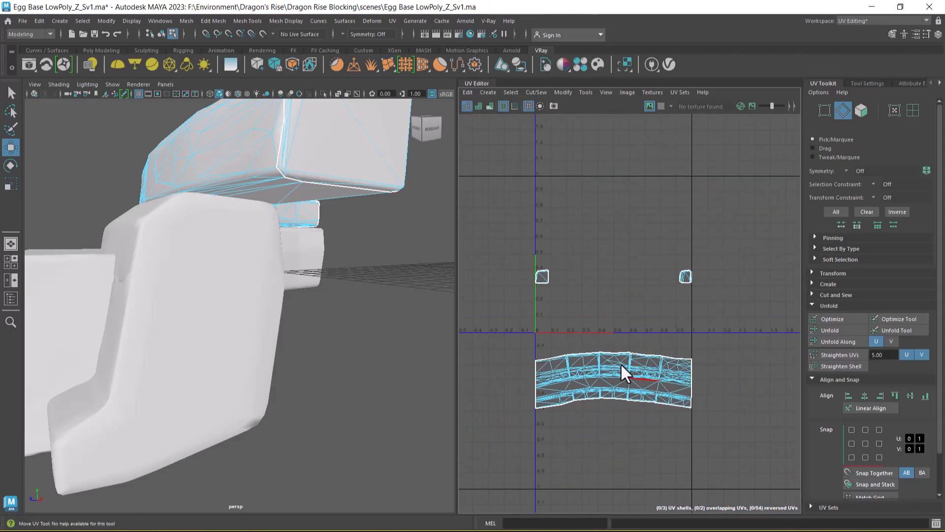
middle_click_drag(621, 350, 636, 298, "alt")
Select the curved wall piece below the rim as an object and apply an automatic UV projection to it.
right_click_drag(279, 250, 279, 309)
right_click_drag(315, 357, 298, 323, "alt")
left_click_drag(298, 323, 305, 397, "alt")
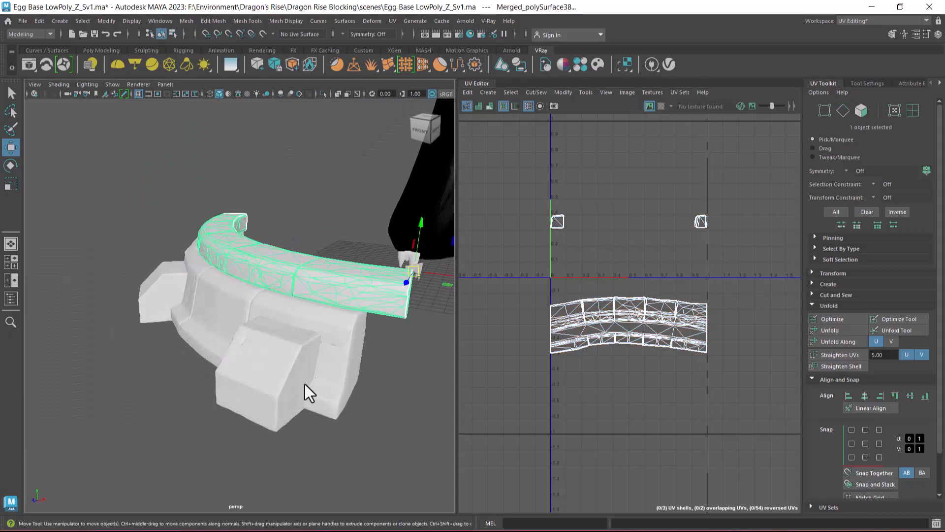
left_click(347, 337)
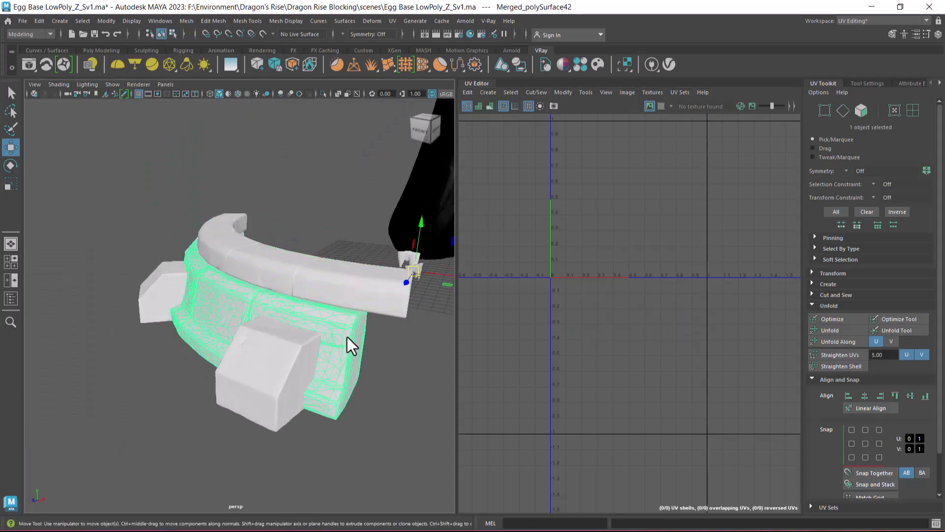
left_click(396, 23)
left_click(446, 79)
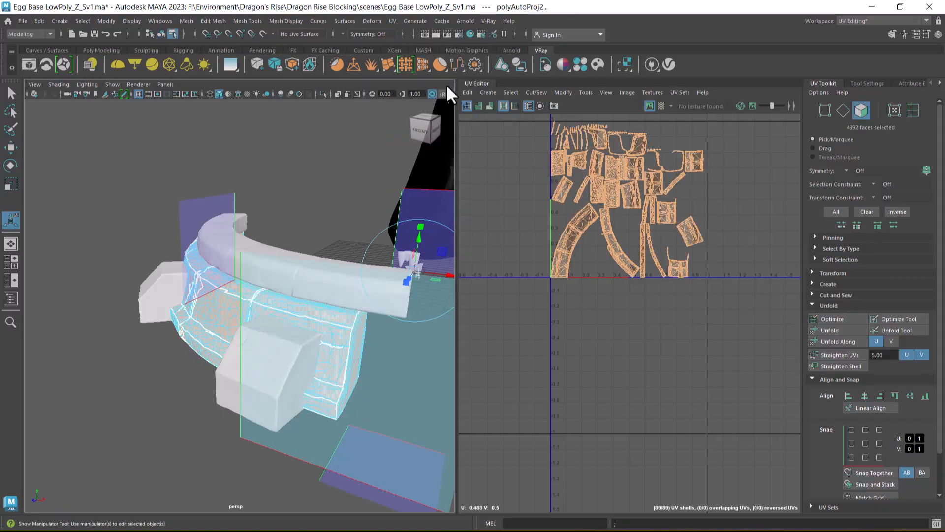
Leave the projection manipulator and reselect the curved wall piece as an object.
right_click_drag(640, 277, 715, 370, "alt")
right_click_drag(329, 251, 418, 157)
key("q")
left_click(99, 398)
left_click(321, 363)
left_click_drag(266, 342, 303, 325, "alt")
middle_click_drag(608, 235, 691, 291, "alt")
Select the face shell of the wall's front middle section, move it to about U 0.15, V -0.3, and rotate it onto its side.
right_click_drag(650, 266, 650, 292)
left_click(389, 321)
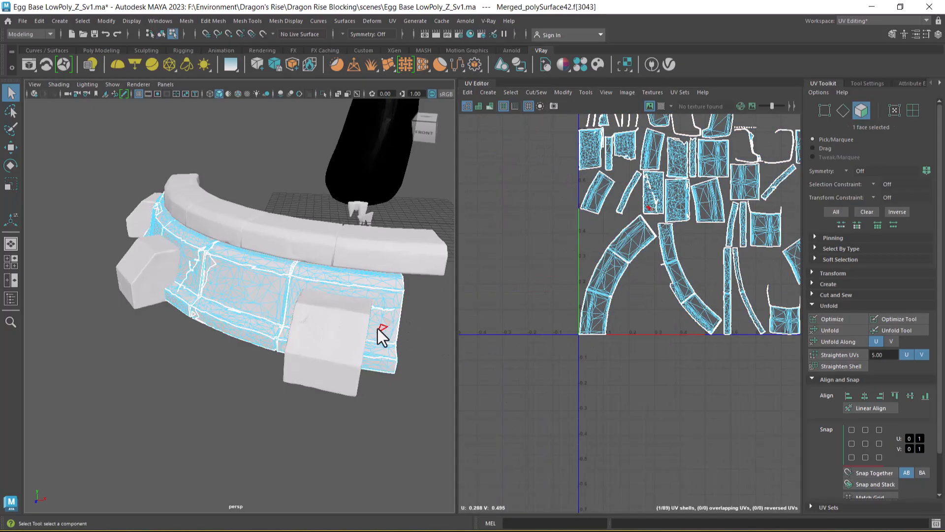
right_click_drag(620, 312, 639, 308, "alt")
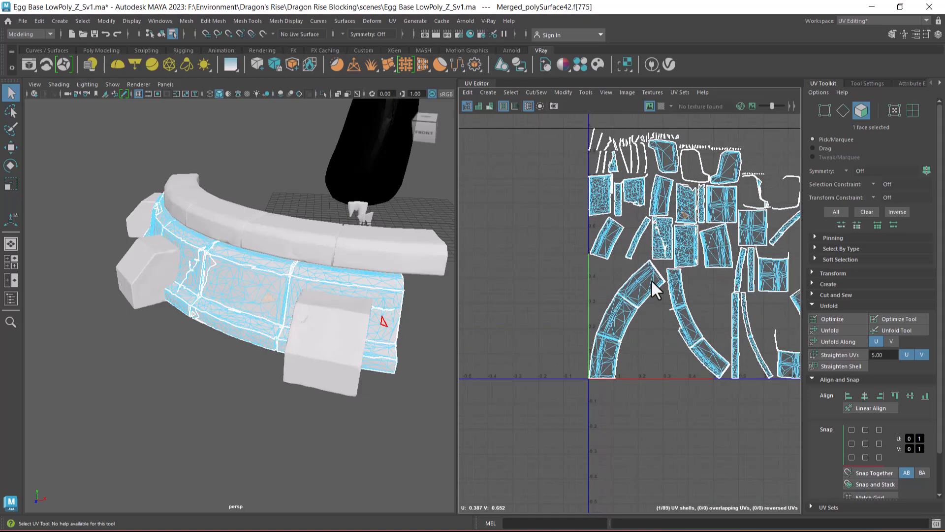
double_click(680, 206)
key("w")
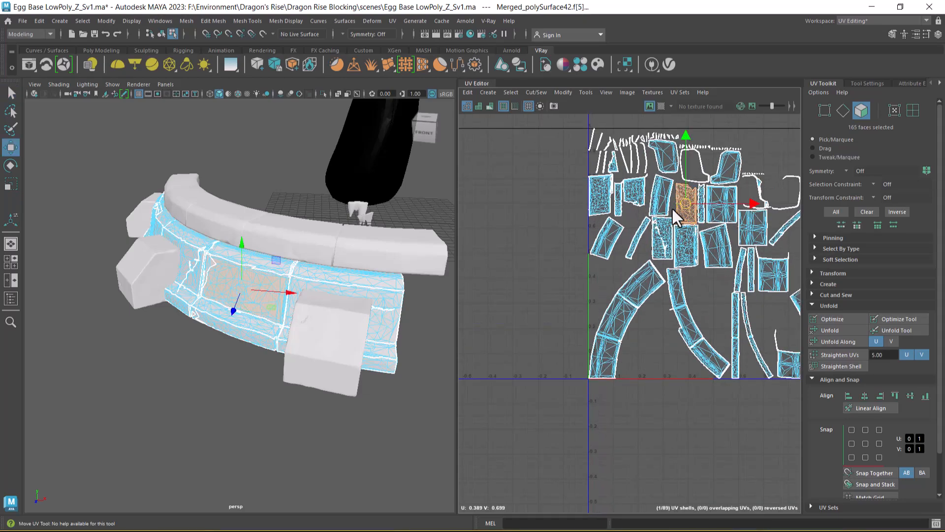
left_click_drag(687, 206, 634, 453)
key("e")
left_click_drag(648, 414, 695, 473)
Select the large arc shell of the wall's underside, rotate it to a horizontal arch, and move it to about U -0.25.
double_click(625, 318)
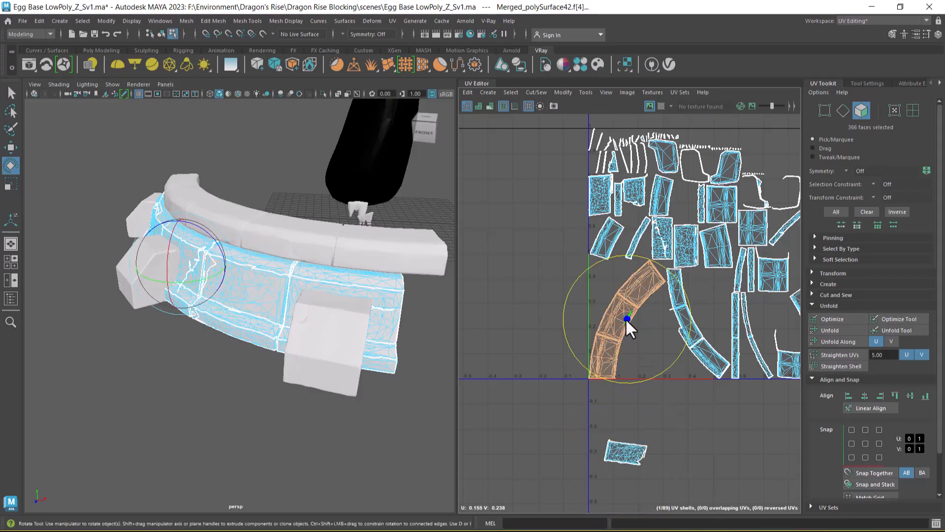
left_click_drag(292, 386, 274, 295, "alt")
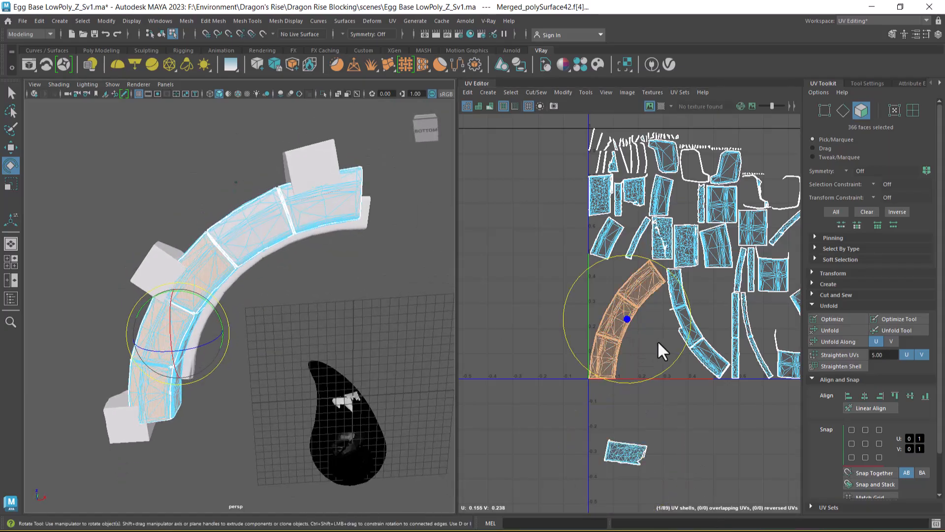
key("w")
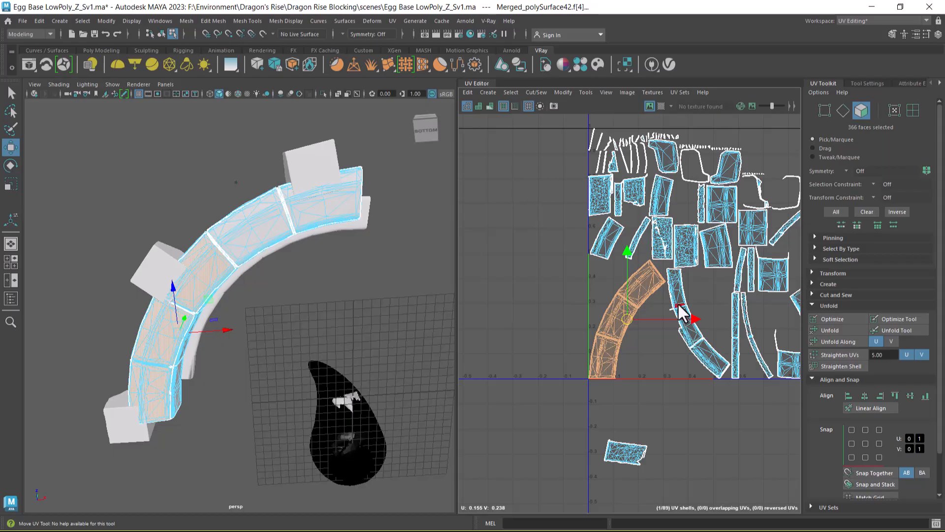
key("e")
left_click_drag(675, 285, 699, 357)
key("w")
left_click_drag(701, 324, 595, 325)
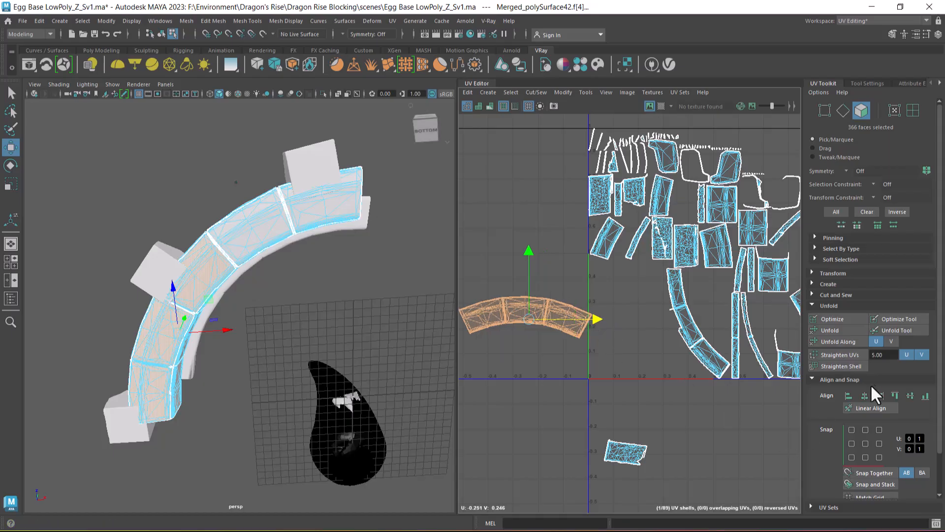
Try straightening the horizontal arc shell's UVs with an angle tolerance of 5.
left_click(856, 355)
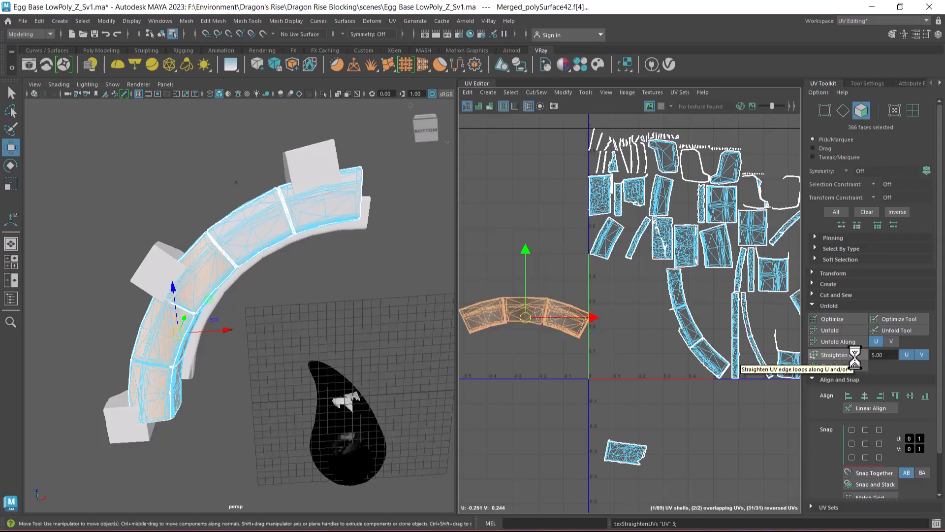
scroll(545, 338, "up", 2)
key("ctrl+z")
scroll(593, 312, "down", 2)
scroll(671, 390, "up", 2)
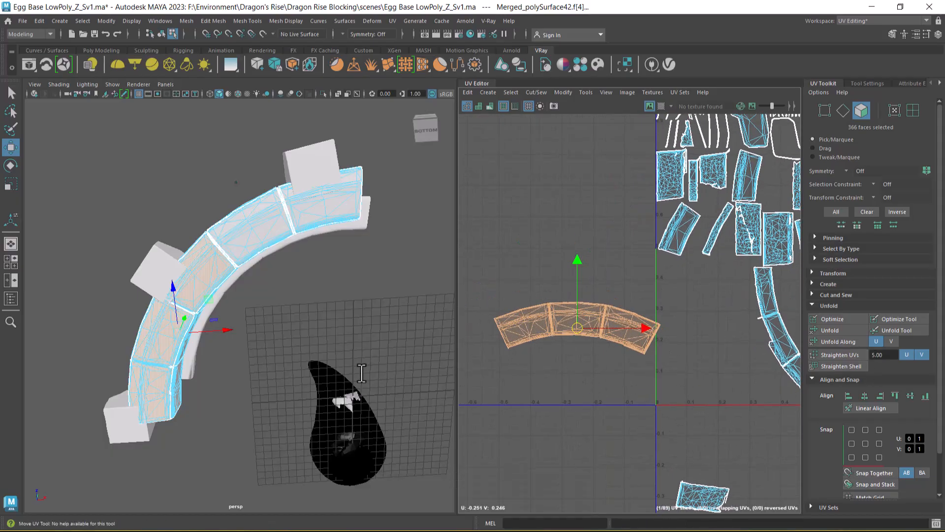
Leave face selection and select the curved rim piece above the wall as an object.
left_click_drag(363, 373, 285, 323, "alt")
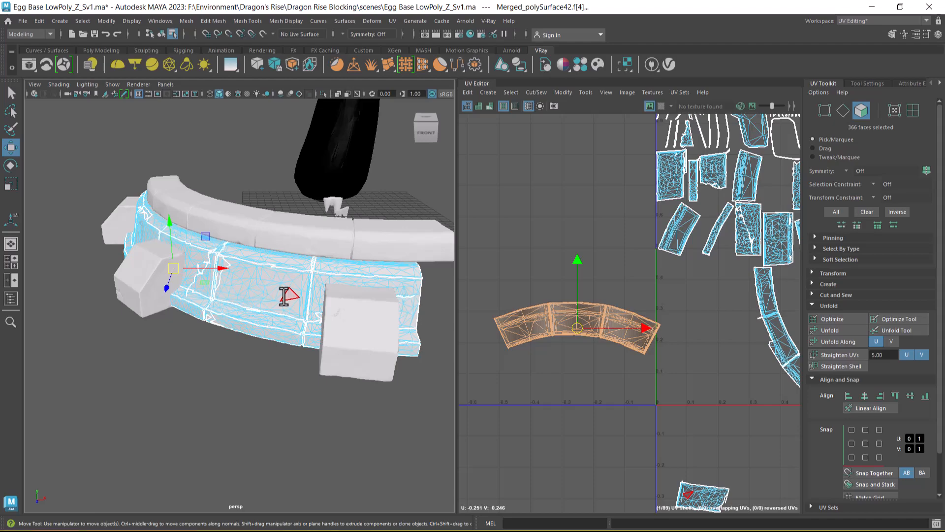
left_click_drag(314, 297, 245, 241, "alt")
right_click_drag(245, 242, 344, 251, "alt")
middle_click_drag(344, 251, 330, 293, "alt")
left_click_drag(330, 292, 357, 300, "alt")
left_click(373, 289)
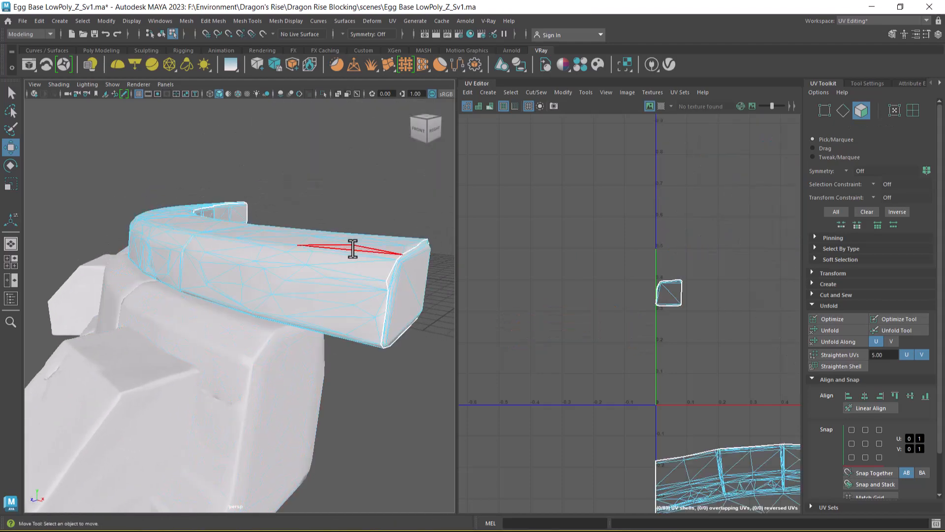
left_click_drag(279, 298, 280, 325, "alt")
scroll(219, 342, "up", 3)
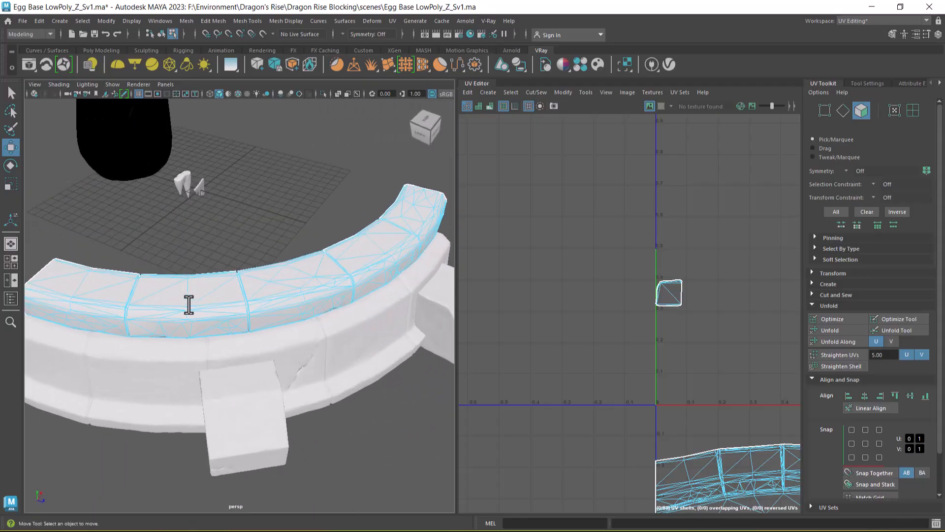
right_click_drag(221, 215, 280, 185)
left_click(300, 196)
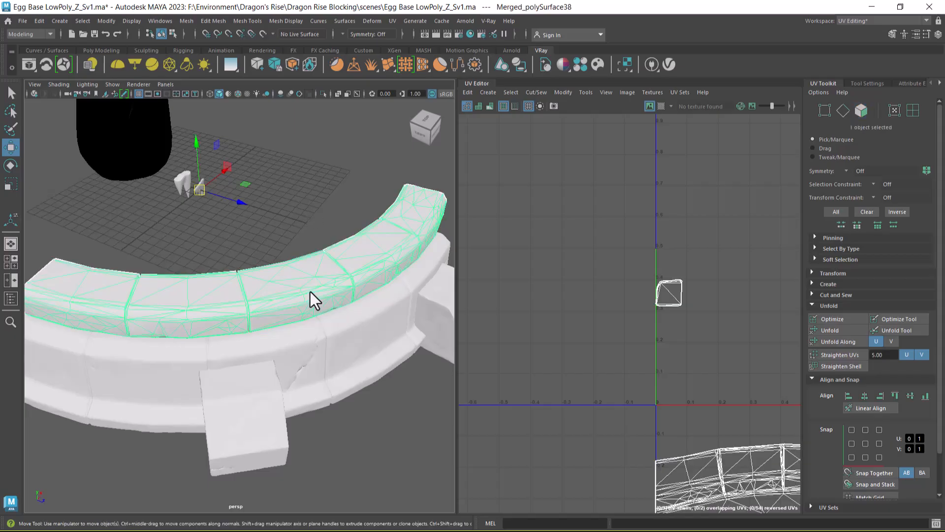
left_click(310, 292)
Examine the rim piece's wireframe along its front side and at the seams between its sections.
left_click_drag(310, 291, 252, 293, "alt")
scroll(251, 345, "up", 3)
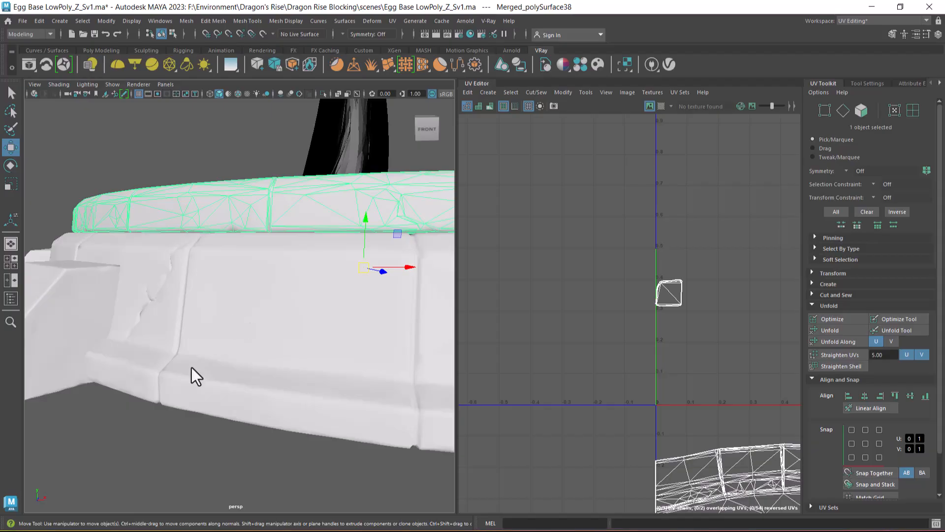
right_click_drag(212, 335, 166, 299, "alt")
left_click_drag(166, 299, 189, 344, "alt")
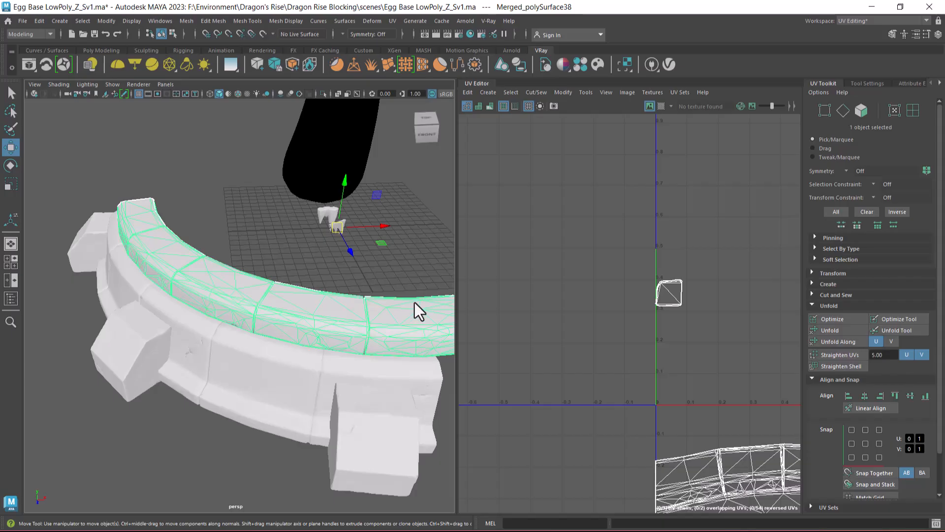
middle_click_drag(391, 370, 264, 332, "alt")
right_click_drag(263, 330, 318, 346, "alt")
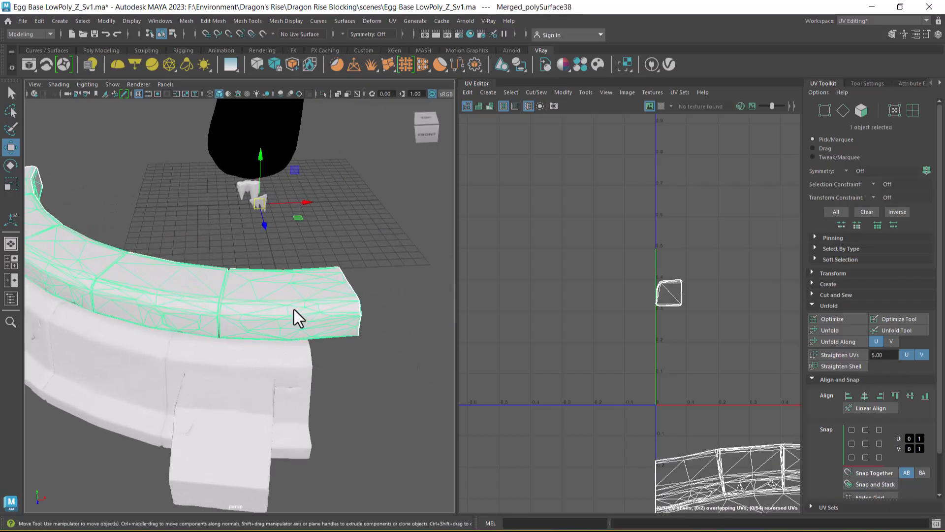
right_click_drag(295, 319, 226, 365, "alt")
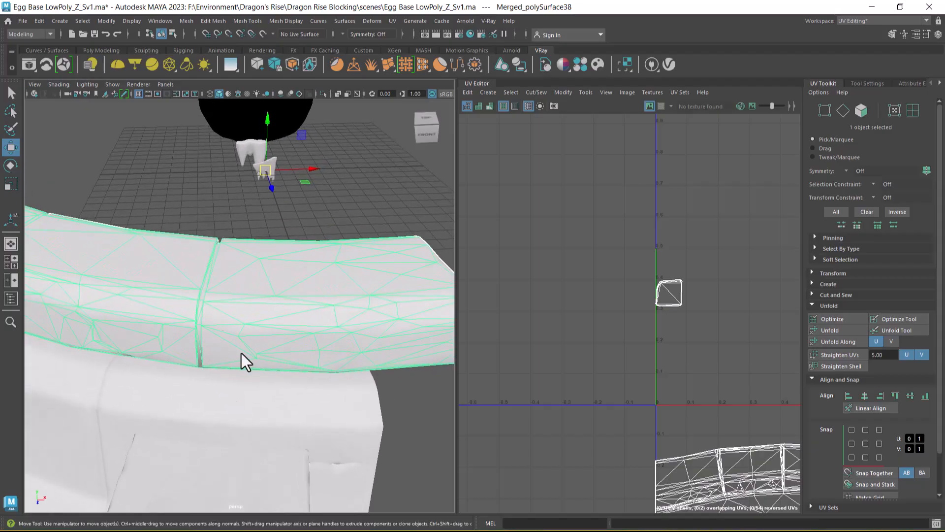
Bring up the dragon egg reference image, then launch ZBrush 2024.
key("super")
left_click(349, 522)
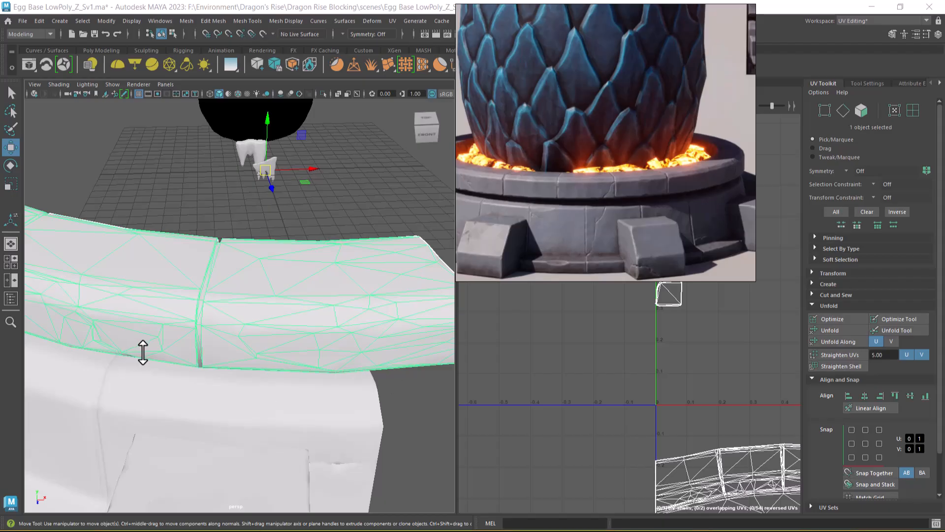
key("super")
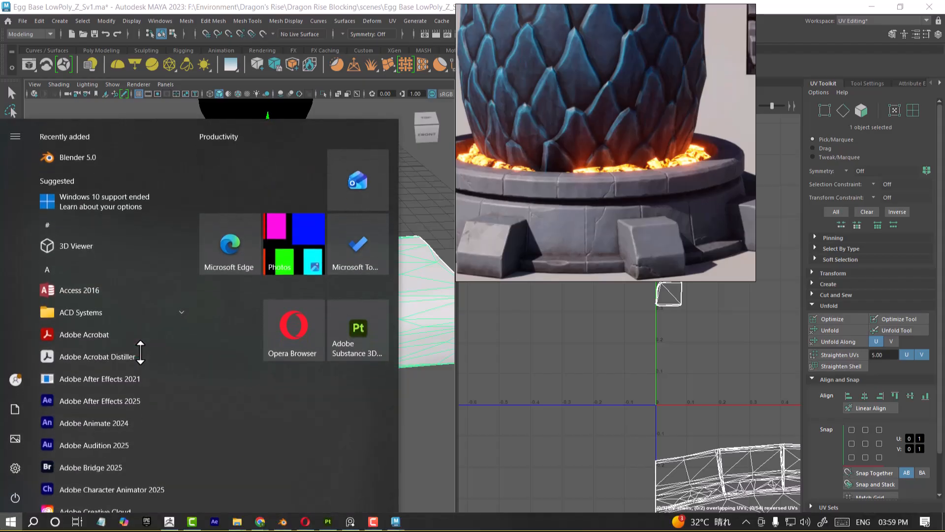
type("z")
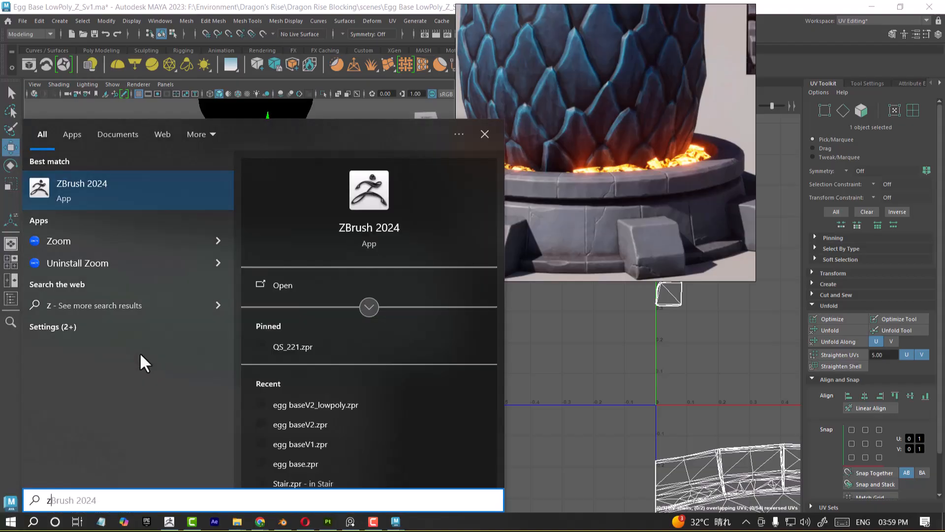
left_click(104, 194)
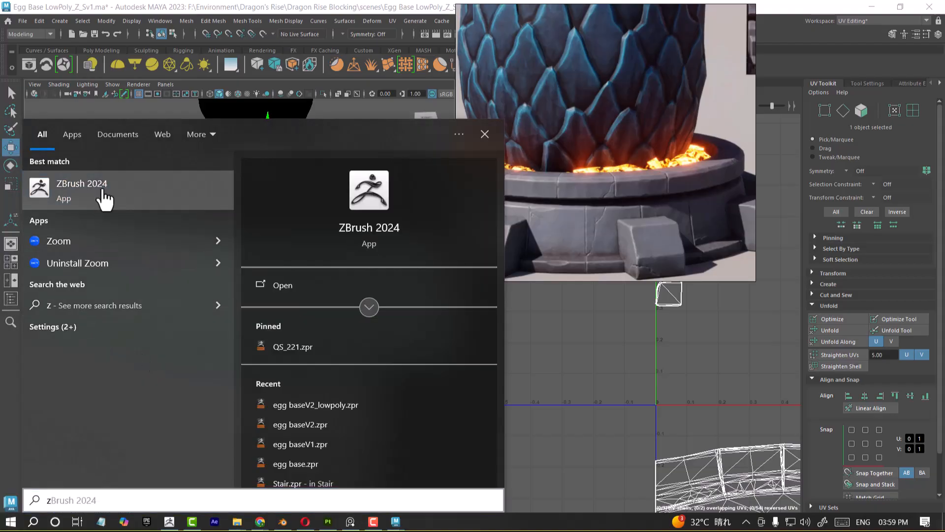
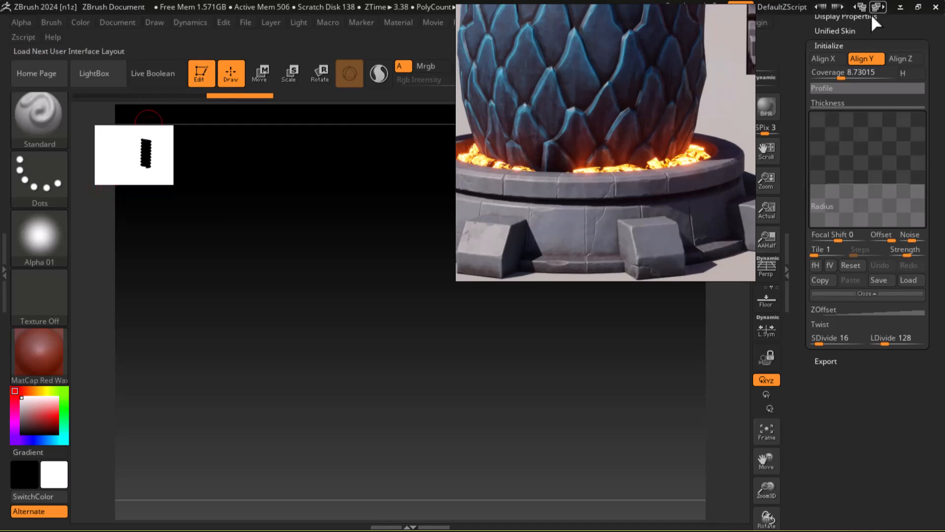
Open the saved project egg baseV2_lowpoly.zpr in ZBrush.
left_click(712, 13)
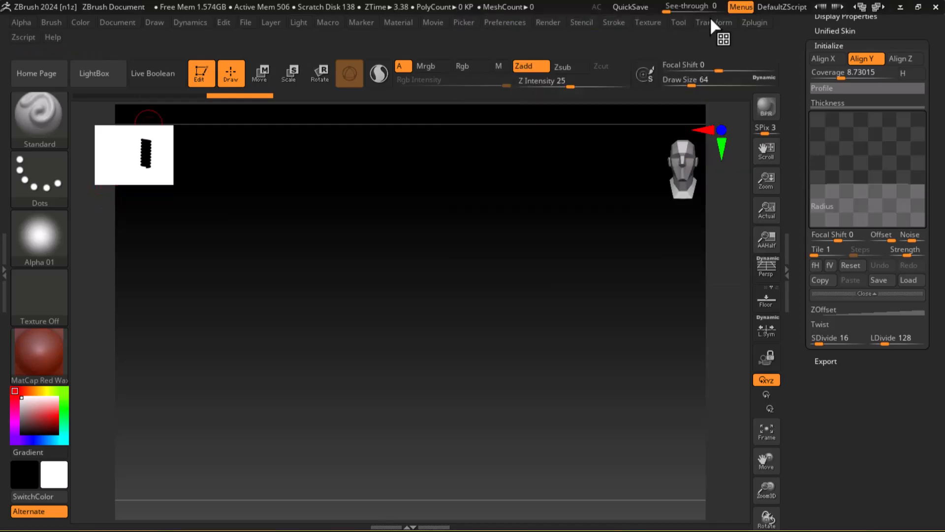
left_click(245, 24)
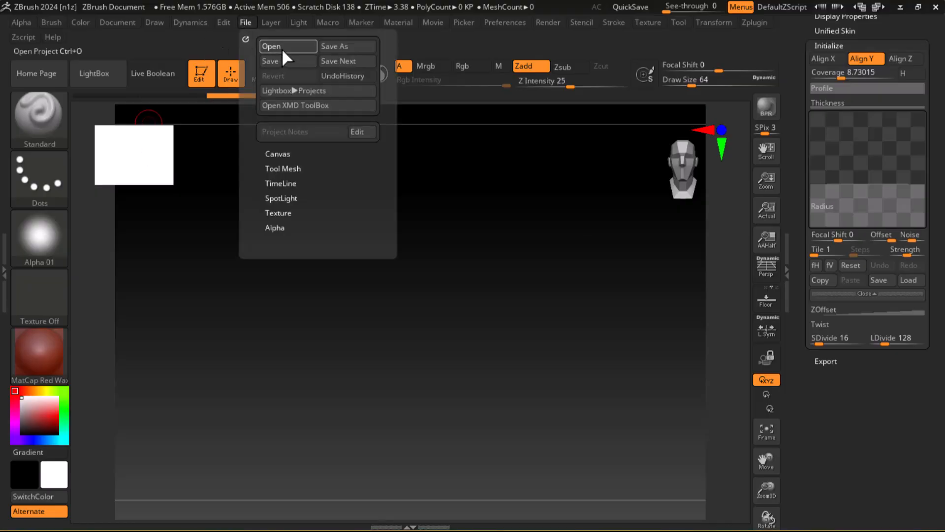
left_click(282, 47)
left_click(521, 318)
double_click(182, 164)
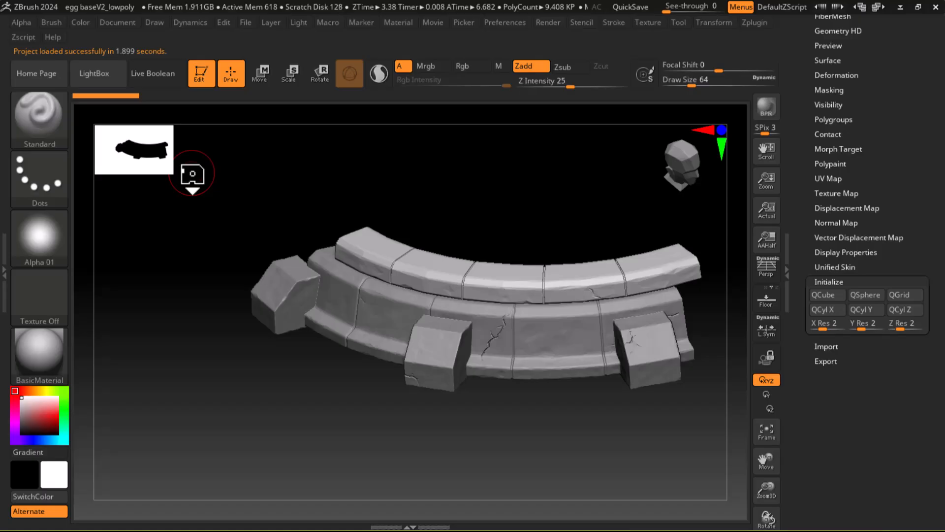
Return to Draw mode and turn on the polyframe display for the rim subtool.
key("w")
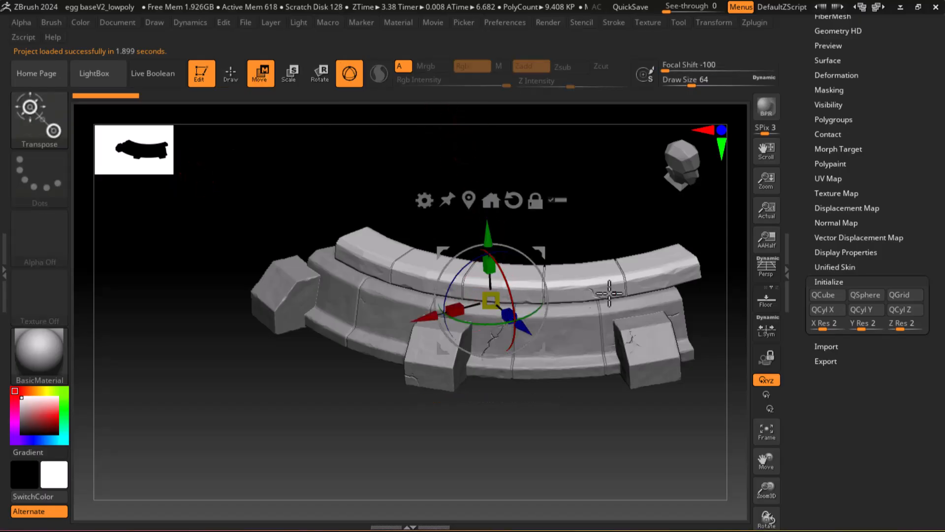
left_click(227, 78)
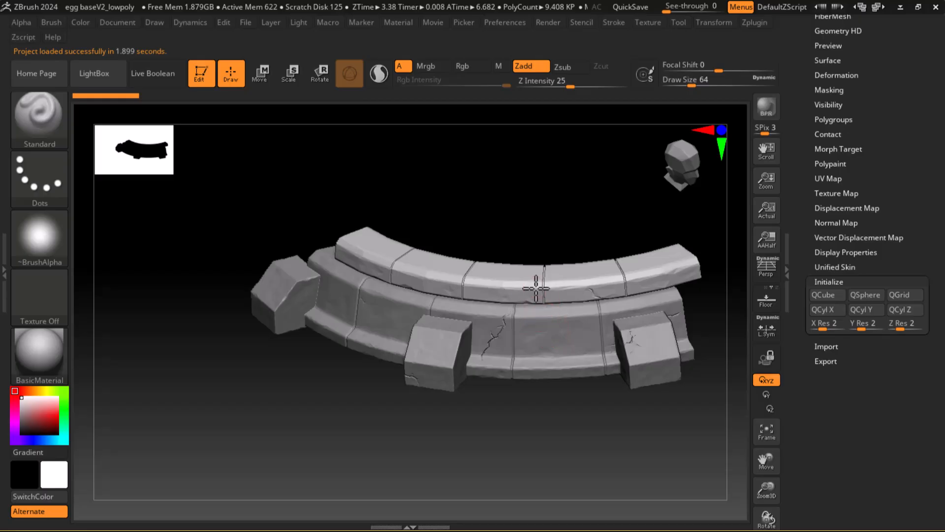
key("shift")
key("shift+f")
key("shift+f")
key("shift+f")
Examine the rim subtool's triangulation from several angles, toggling its polyframe display.
left_click_drag(569, 429, 507, 458, "alt")
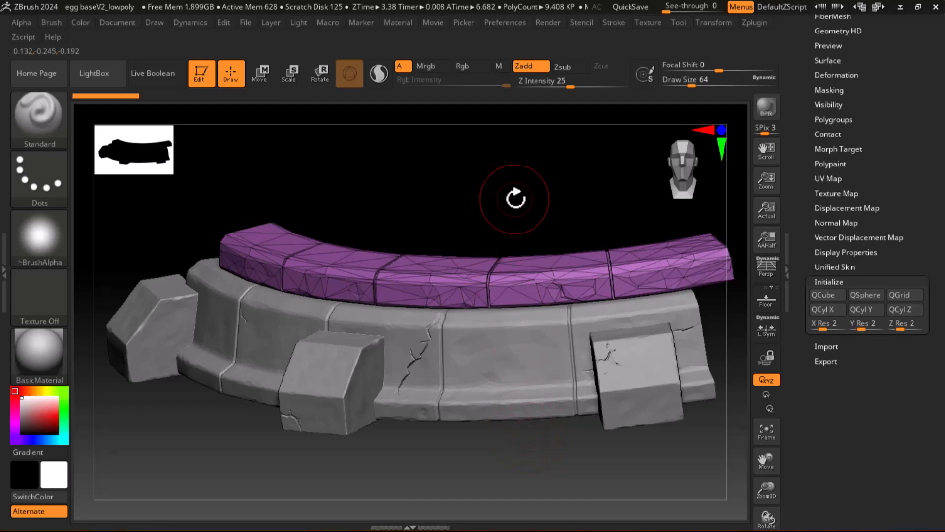
left_click_drag(515, 199, 477, 193, "alt")
mouse_move(638, 503)
left_mouse_down()
mouse_move(619, 452)
mouse_move(532, 464)
mouse_move(606, 468)
mouse_move(582, 454)
left_mouse_up()
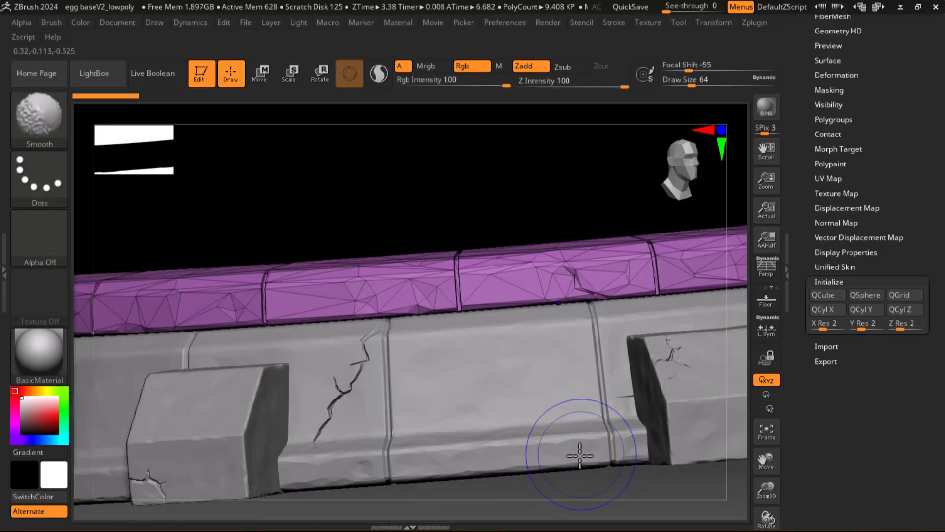
key("f")
left_click_drag(515, 179, 556, 230)
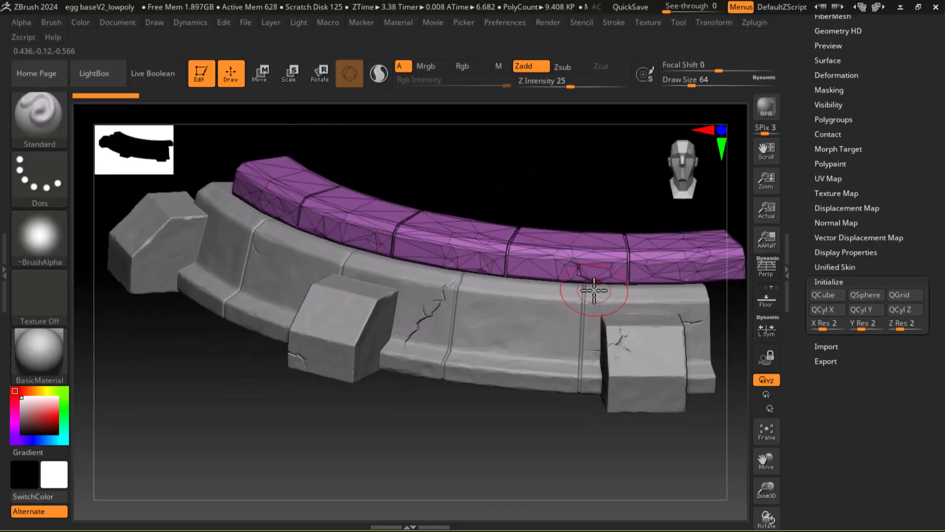
key("shift+f")
key("shift+f")
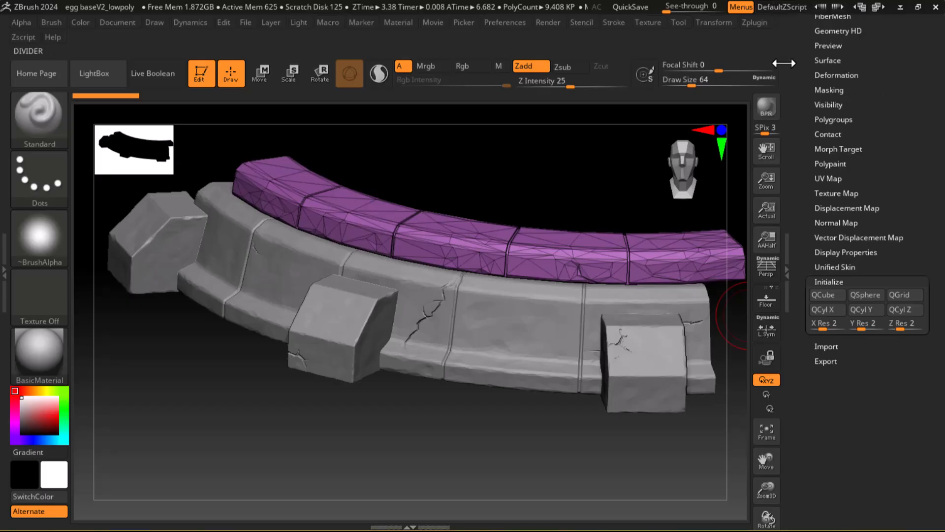
Dock the Zplugin palette and pre-process the rim subtool in Decimation Master.
left_click(757, 24)
left_click_drag(748, 38, 73, 49)
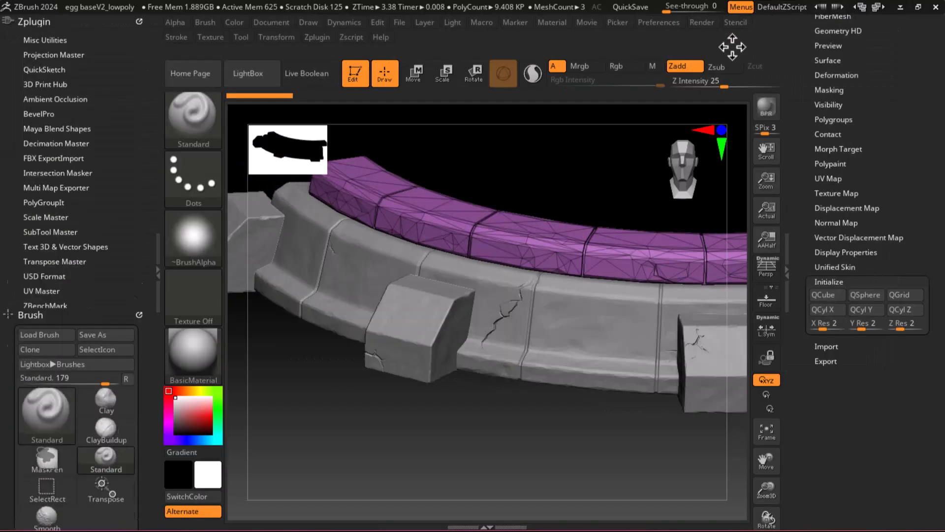
left_click(67, 143)
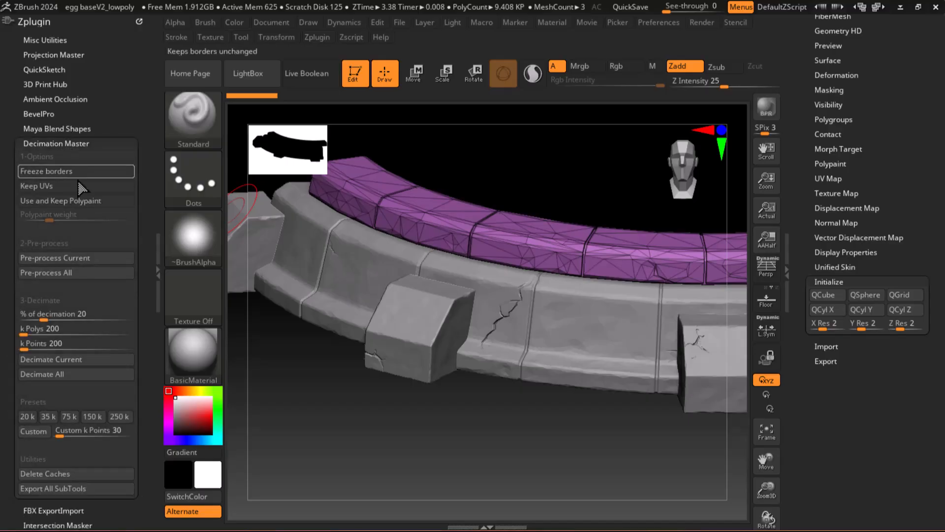
left_click(60, 258)
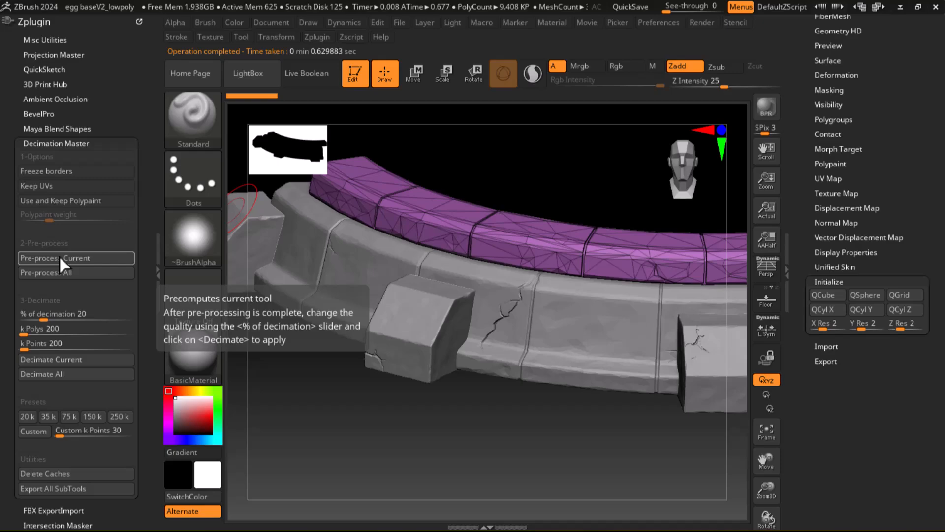
Try decimating the rim subtool at 20%, examine its shape, and undo the decimation.
left_click(49, 361)
left_click_drag(537, 190, 441, 210, "alt")
left_click_drag(511, 182, 521, 218, "alt")
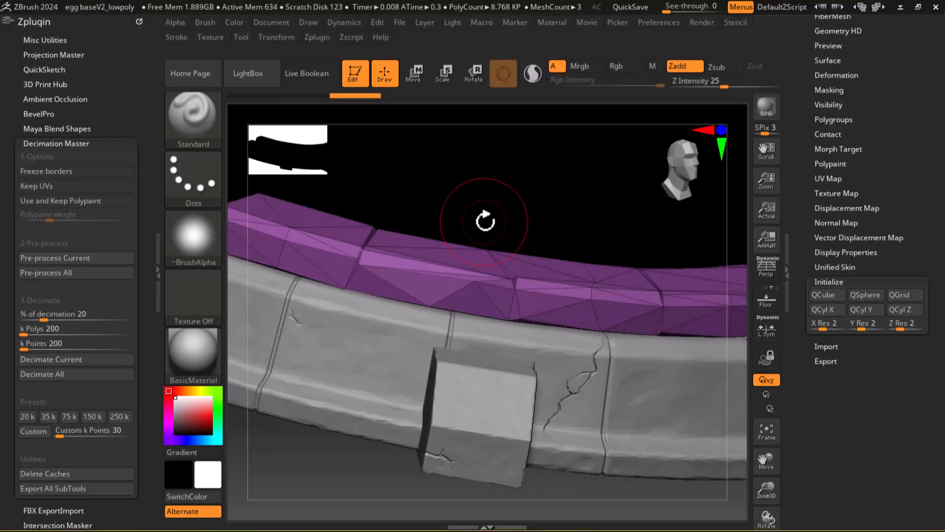
key("ctrl+z")
Try decimating the rim subtool at 10%, set the decimation percentage to 20, and undo the decimation.
left_click(74, 313)
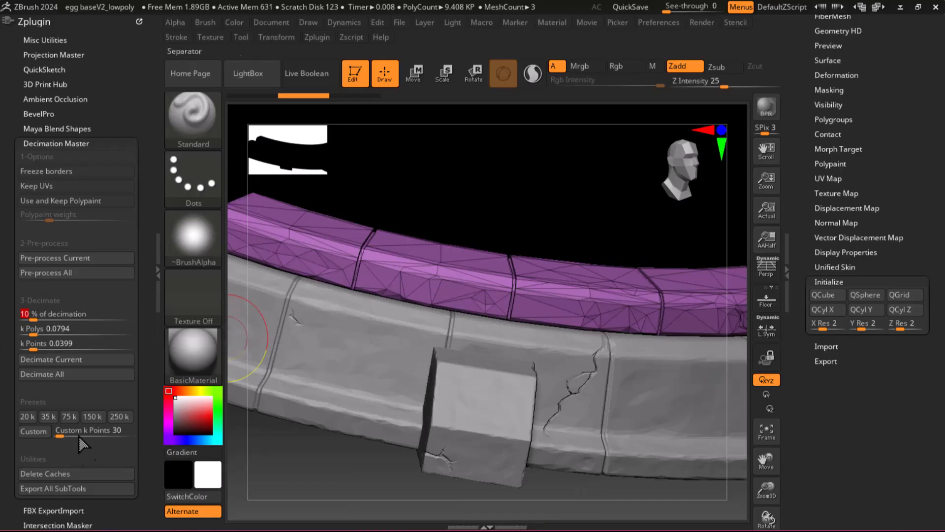
left_click(58, 358)
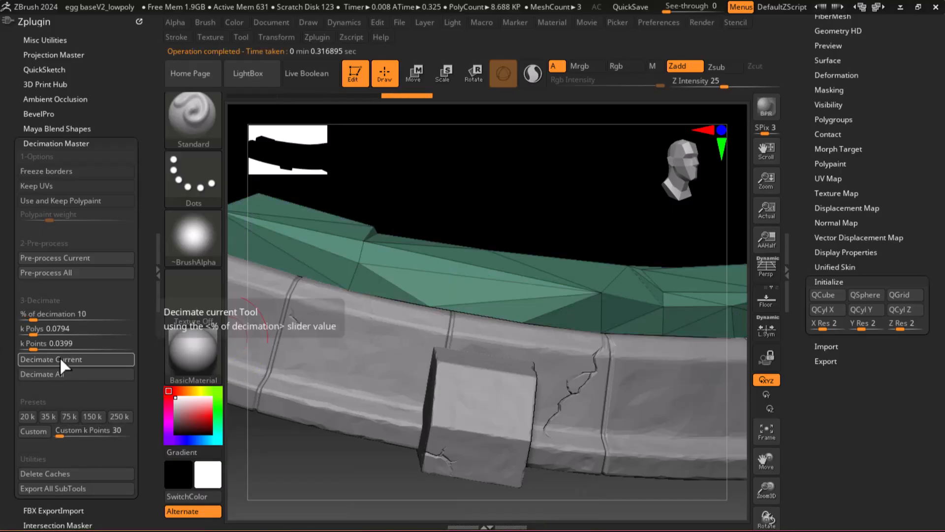
left_click_drag(566, 218, 552, 198)
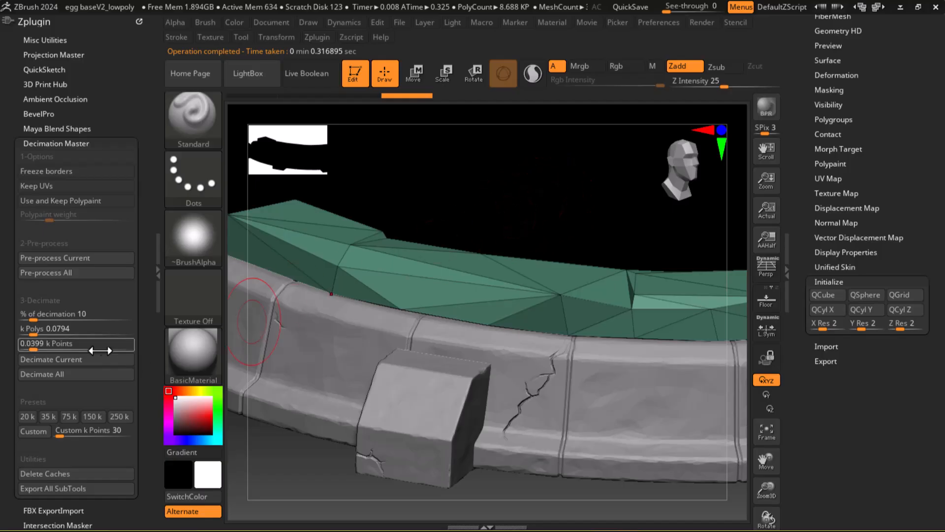
left_click(72, 315)
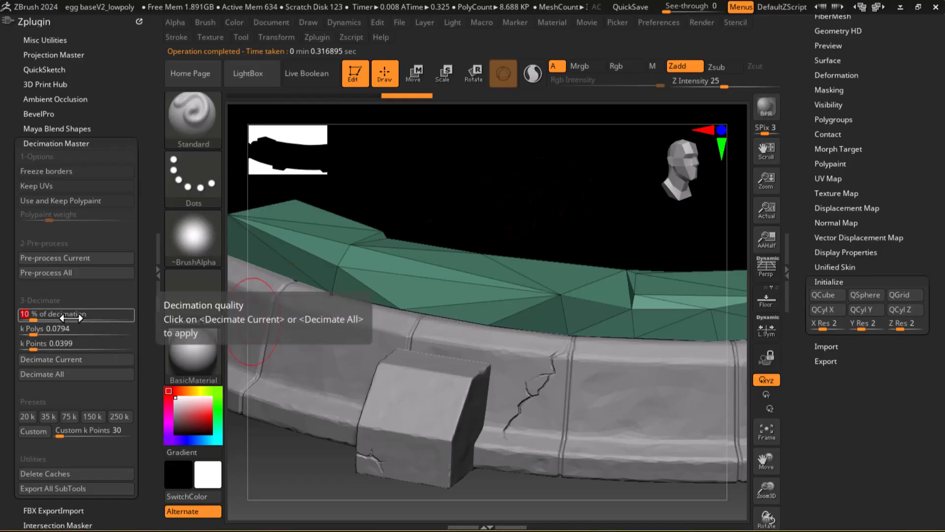
type("20")
key("Return")
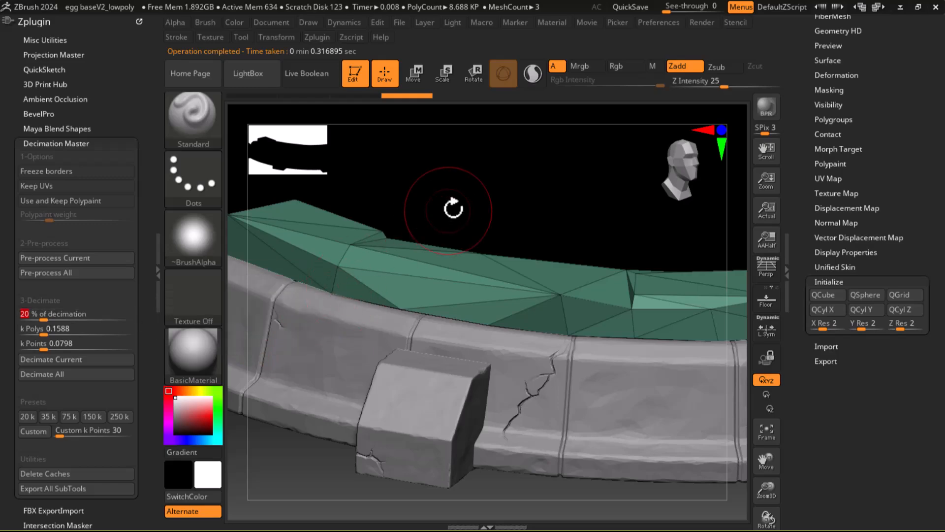
key("ctrl+z")
Try decimating the rim subtool at 15%, examine its shape, and undo the decimation.
left_click(71, 314)
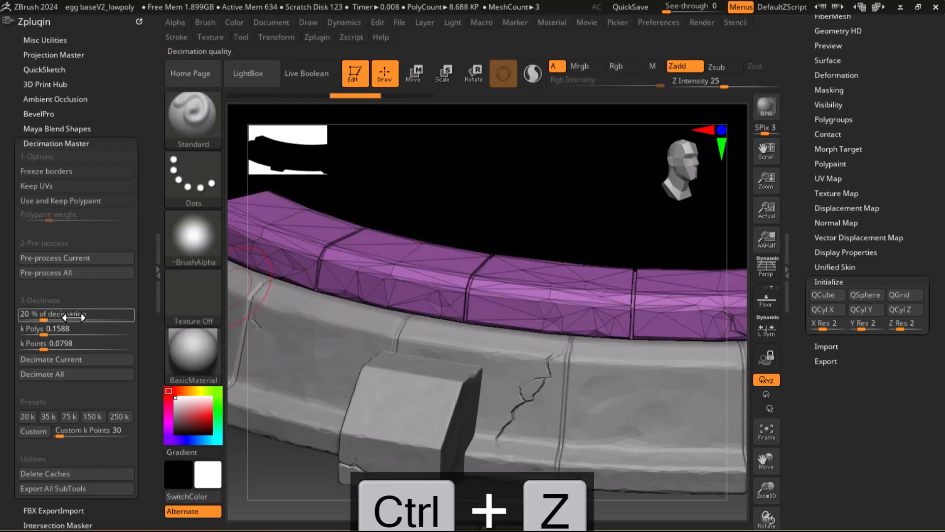
type("15")
key("Return")
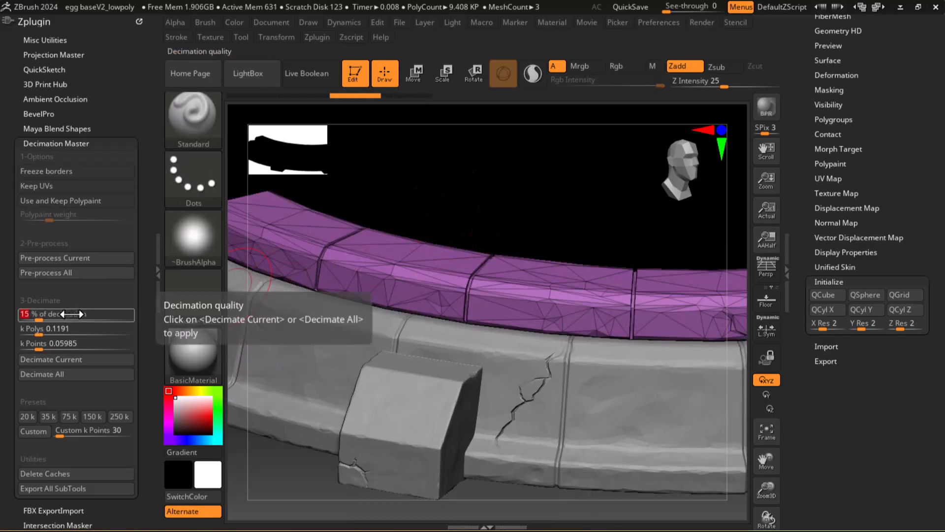
left_click(64, 359)
left_click_drag(544, 220, 552, 190)
key("ctrl+z")
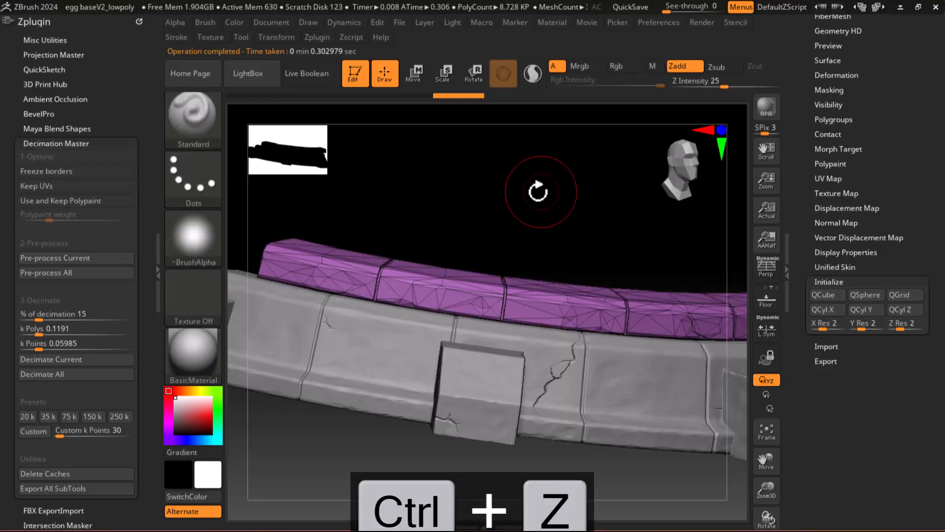
Try decimating the rim subtool at 20% once more, examine it from several sides, and undo the decimation.
left_click(86, 314)
type("20")
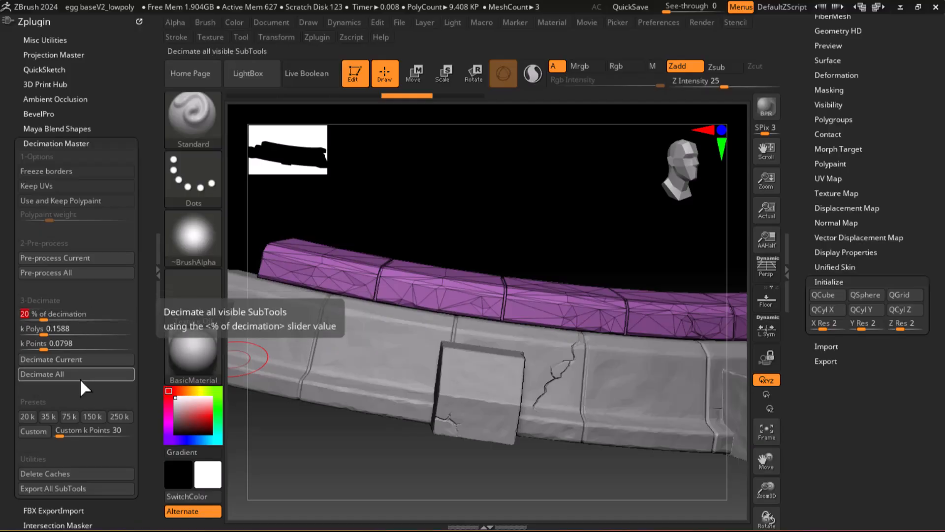
left_click(75, 359)
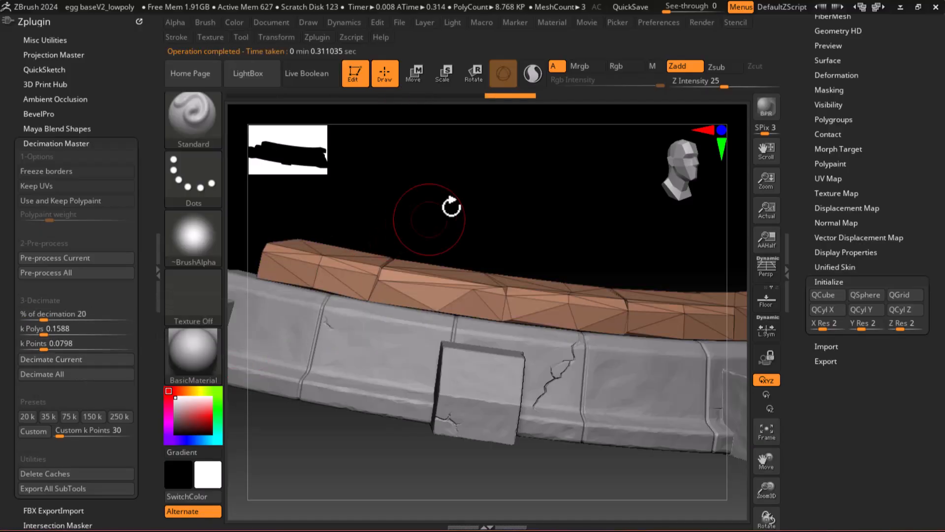
left_click_drag(490, 181, 470, 201)
left_click_drag(546, 266, 596, 413)
left_click_drag(633, 138, 650, 194)
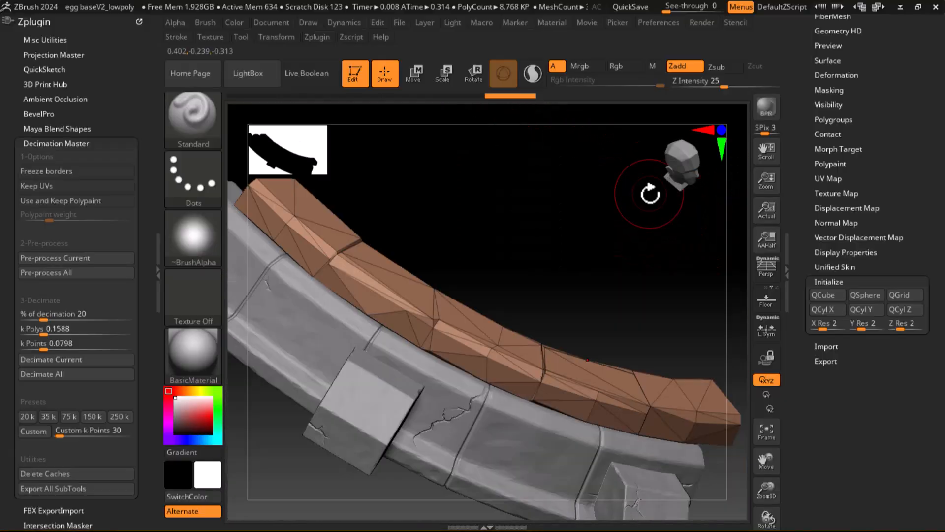
mouse_move(598, 266)
left_mouse_down()
mouse_move(591, 251)
mouse_move(627, 262)
mouse_move(586, 184)
mouse_move(578, 188)
mouse_move(601, 249)
mouse_move(629, 253)
mouse_move(642, 240)
mouse_move(574, 230)
left_mouse_up()
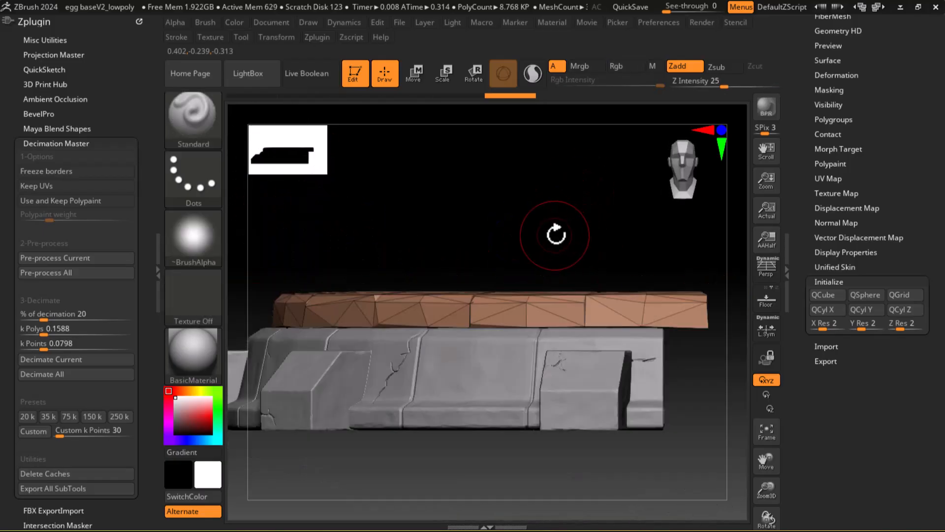
mouse_move(571, 223)
left_mouse_down()
mouse_move(569, 297)
mouse_move(545, 274)
mouse_move(596, 264)
mouse_move(481, 264)
mouse_move(494, 259)
mouse_move(507, 317)
mouse_move(489, 309)
mouse_move(599, 436)
mouse_move(671, 395)
mouse_move(666, 426)
mouse_move(658, 369)
mouse_move(605, 428)
mouse_move(551, 468)
mouse_move(553, 497)
left_mouse_up()
left_click_drag(504, 207, 445, 217)
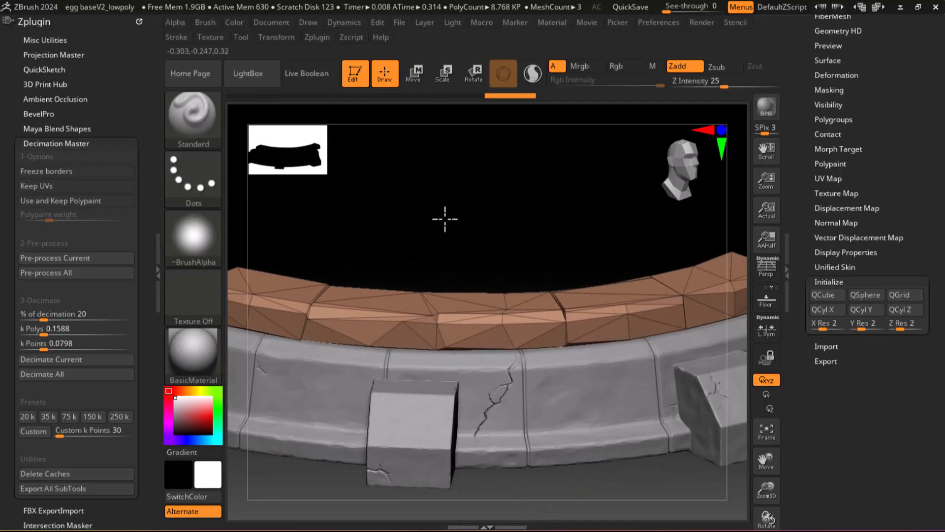
key("ctrl+z")
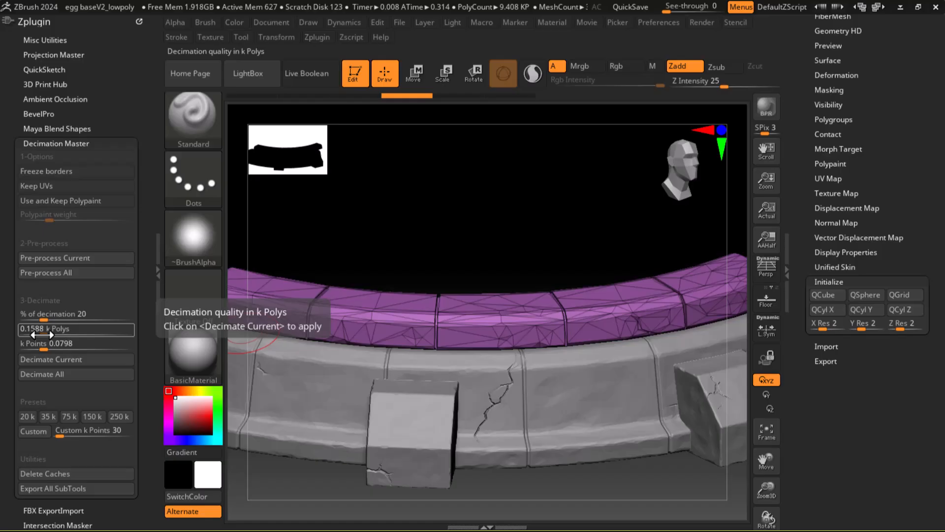
Try decimating the rim subtool at 18%, examine its shape, and undo the decimation.
left_click_drag(41, 334, 35, 334)
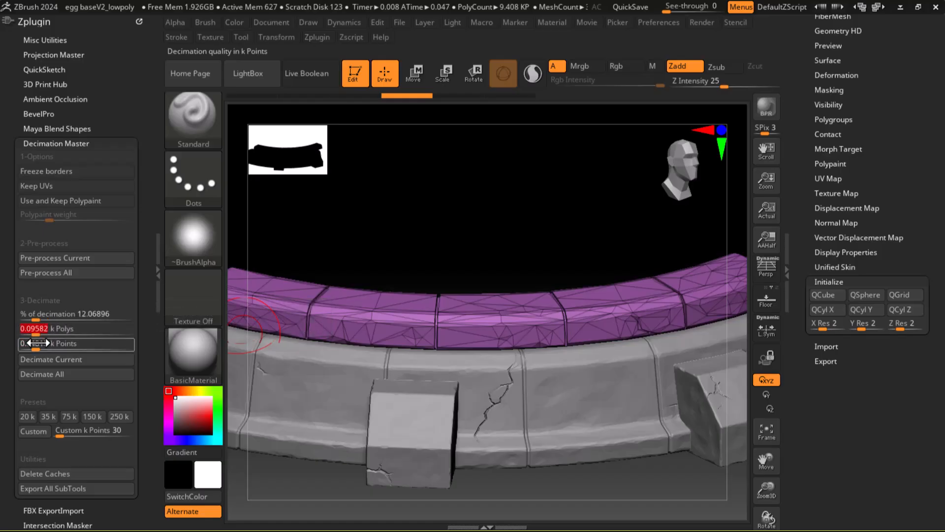
left_click(47, 318)
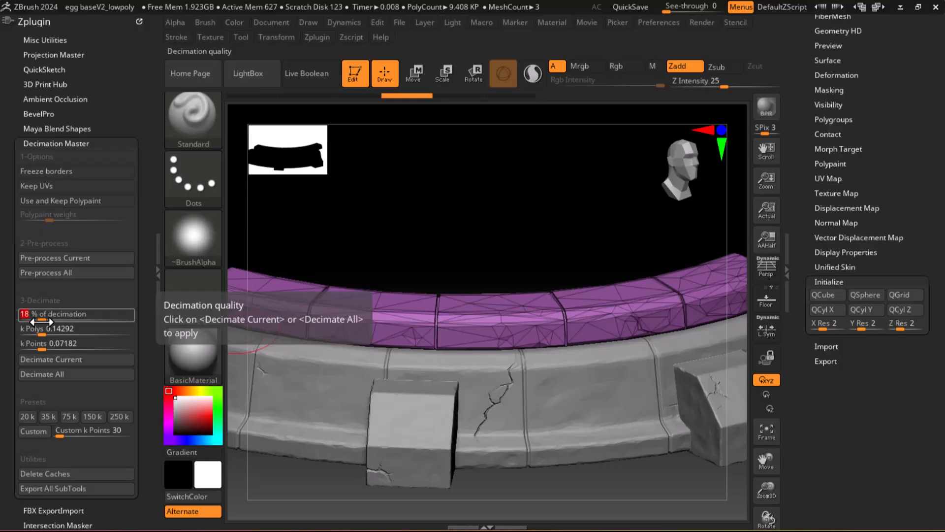
left_click(55, 358)
mouse_move(385, 254)
left_mouse_down()
mouse_move(436, 219)
mouse_move(445, 196)
mouse_move(414, 279)
mouse_move(401, 380)
mouse_move(344, 291)
mouse_move(349, 194)
mouse_move(379, 243)
mouse_move(439, 201)
mouse_move(456, 170)
left_mouse_up()
key("ctrl+z")
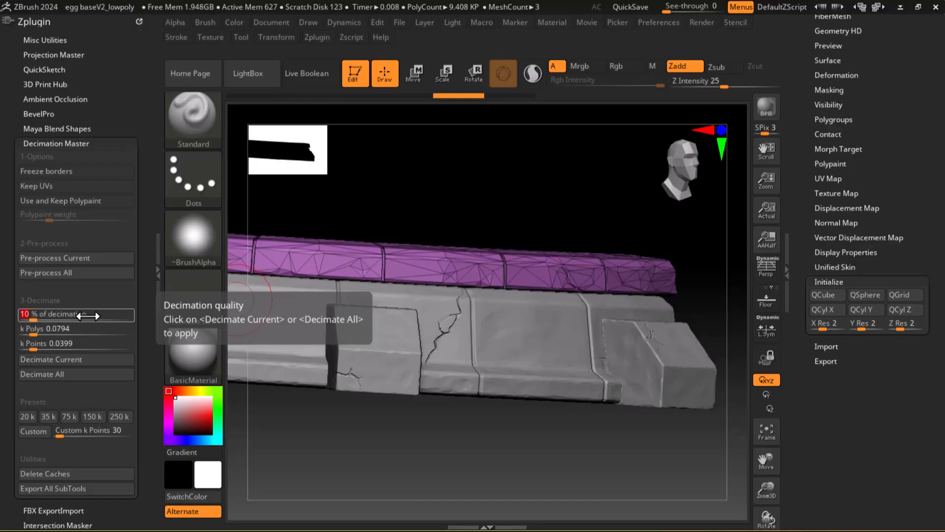
Try decimating the rim subtool at 10% and examine its simplified shape.
left_click(82, 360)
left_click_drag(510, 199, 486, 276)
left_click_drag(496, 239, 492, 216)
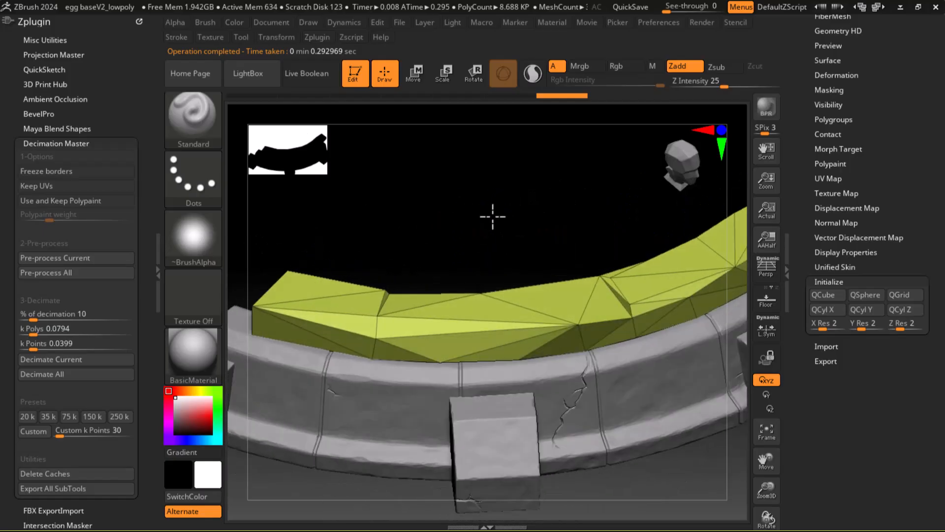
Set the decimation percentage to 25, decimate the rim subtool, and examine the mesh up close.
left_click(69, 315)
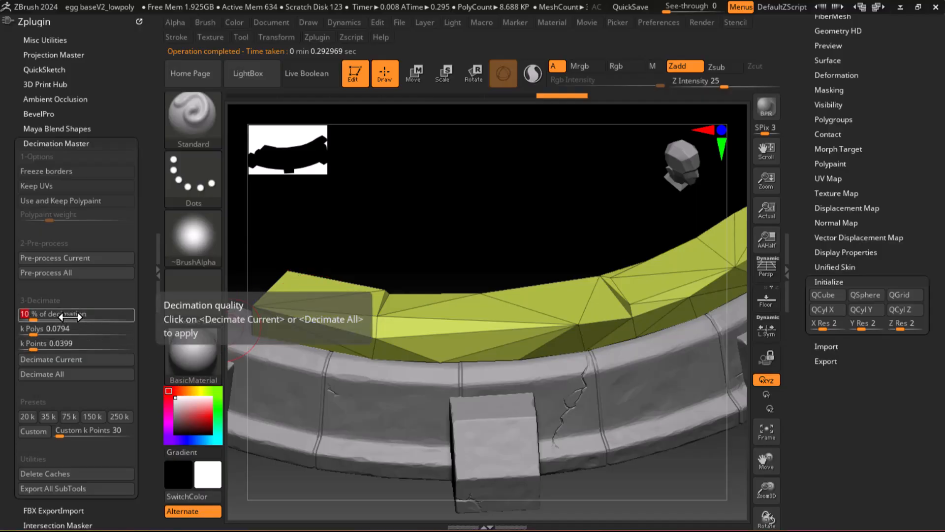
type("25")
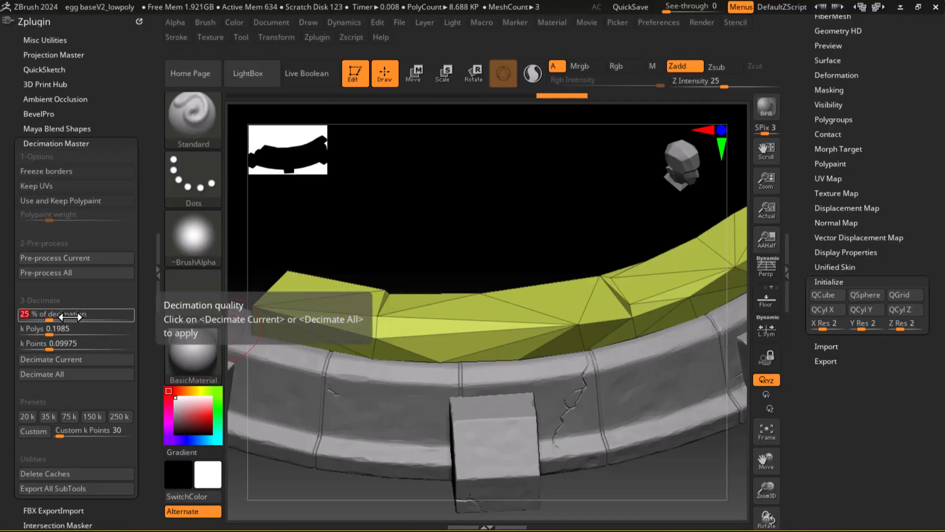
key("Return")
left_click(76, 359)
mouse_move(431, 289)
right_mouse_down()
mouse_move(412, 251)
mouse_move(486, 228)
mouse_move(473, 190)
mouse_move(494, 200)
mouse_move(505, 259)
mouse_move(470, 251)
mouse_move(483, 231)
mouse_move(450, 212)
mouse_move(458, 251)
mouse_move(487, 253)
right_mouse_up()
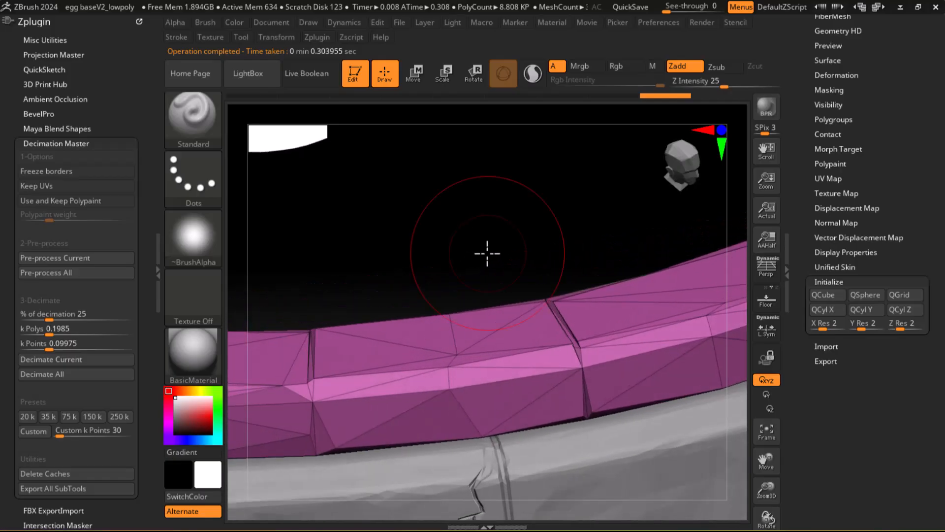
Switch to Maya and open the Retopologize options for the selected rim mesh.
key("alt+Tab")
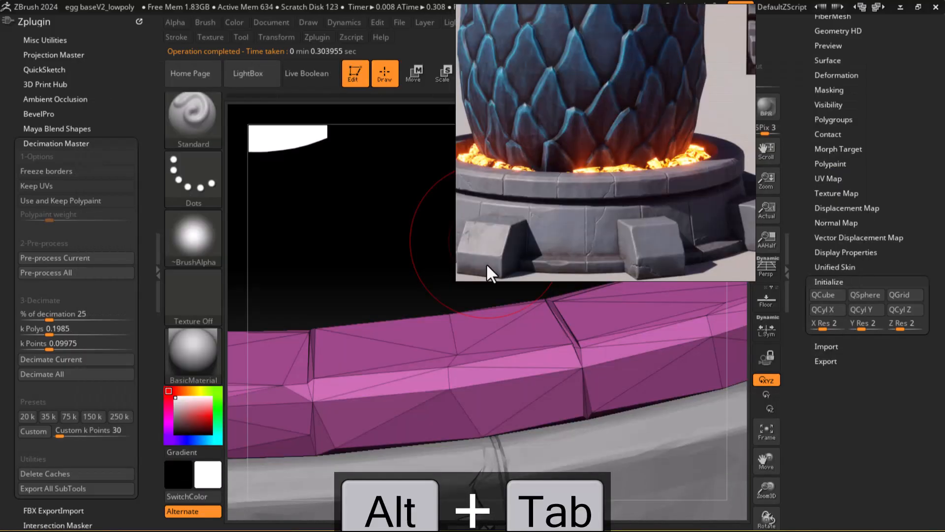
key("alt+Tab")
left_click(373, 139)
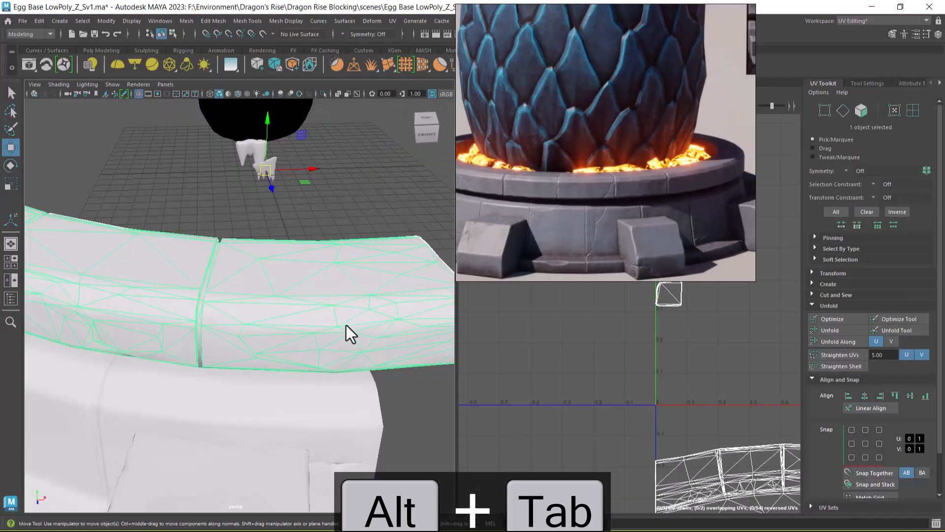
left_click_drag(342, 356, 201, 374, "alt")
right_click_drag(226, 251, 274, 426, "shift")
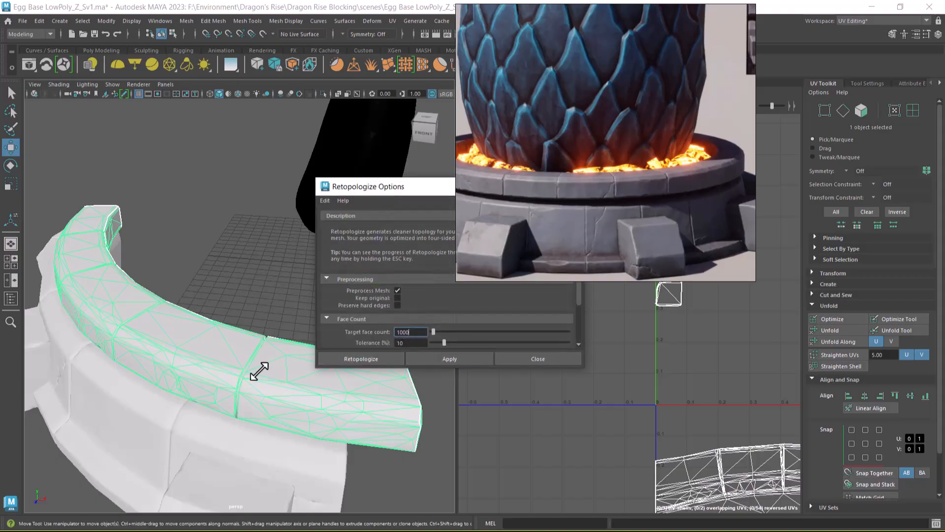
Turn on the Poly Count heads-up display in the perspective view.
left_click(127, 21)
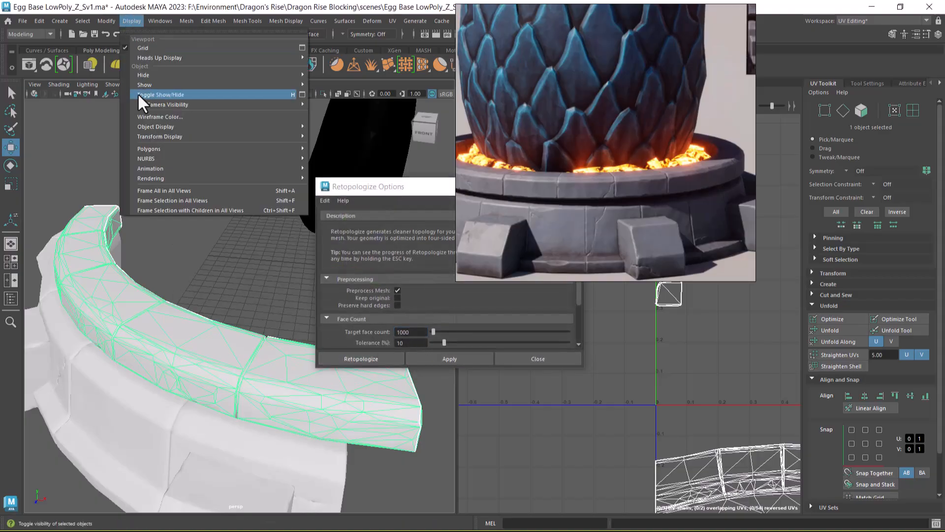
mouse_move(196, 57)
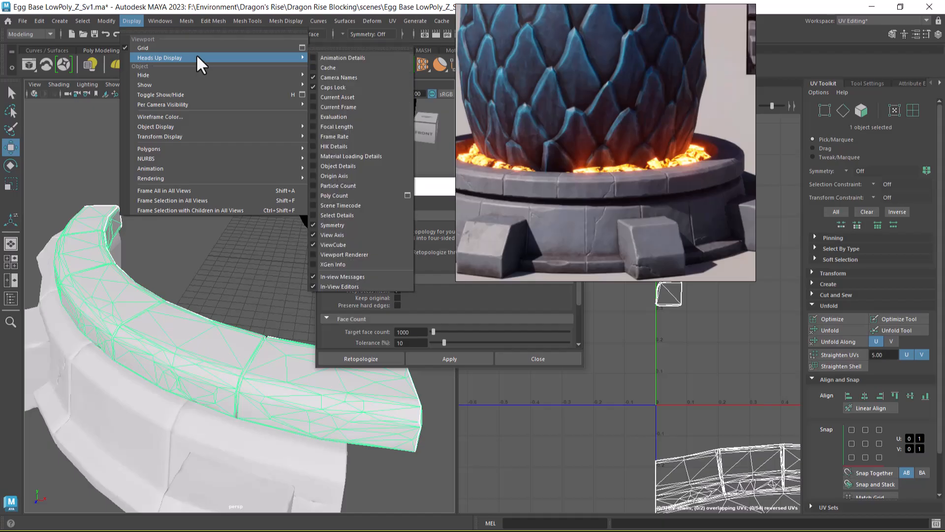
left_click(336, 196)
right_click_drag(196, 175, 43, 136, "alt")
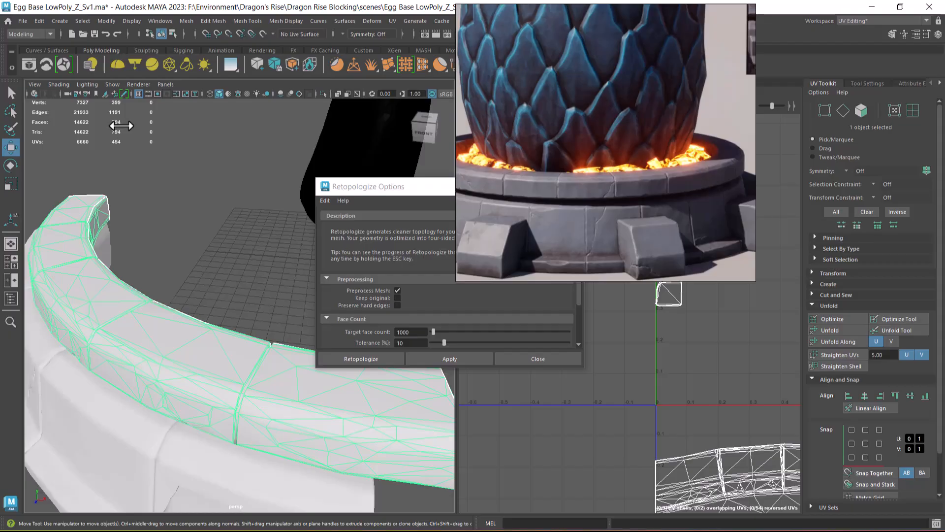
Set the target face count to 400, retopologize the rim, and close the options.
double_click(406, 332)
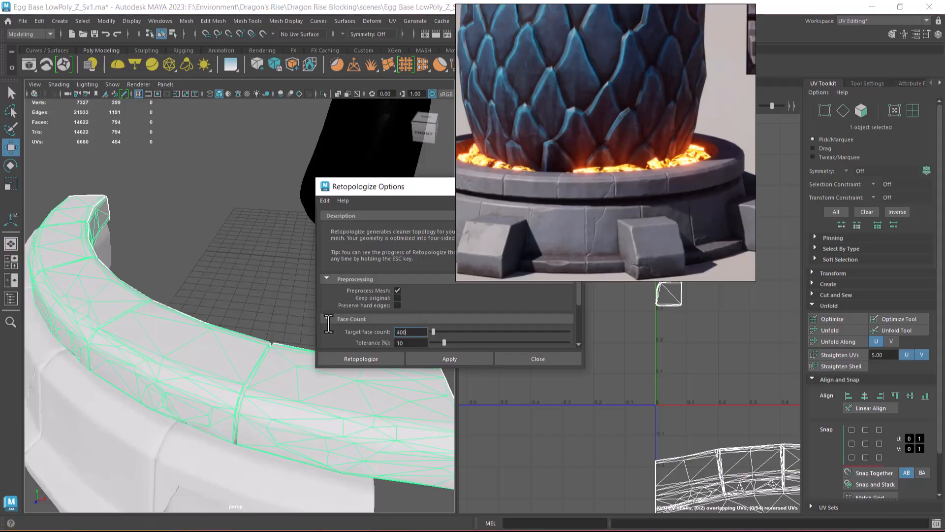
left_click(443, 359)
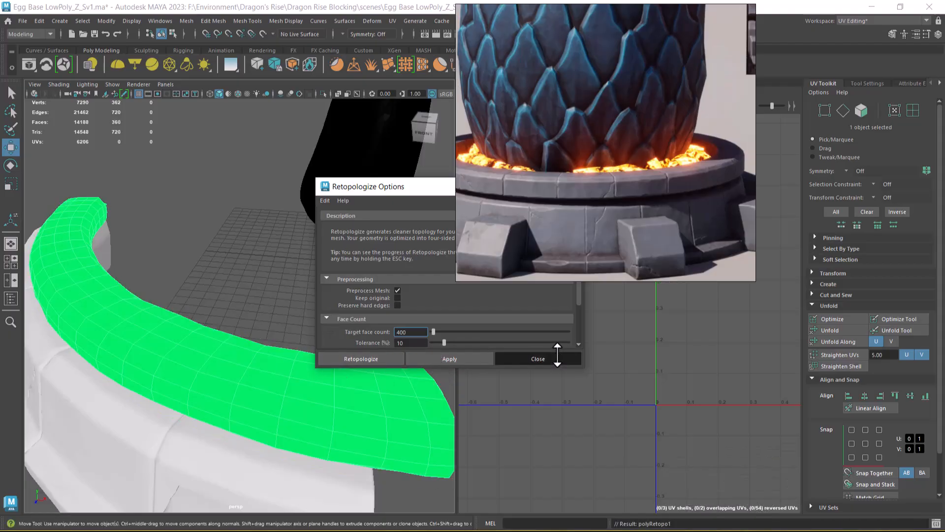
left_click(557, 359)
right_click_drag(309, 296, 191, 312, "alt")
left_click_drag(190, 312, 257, 340, "alt")
Assign an existing material to the retopologized rim and examine its shape from several sides.
right_click_drag(143, 300, 226, 440)
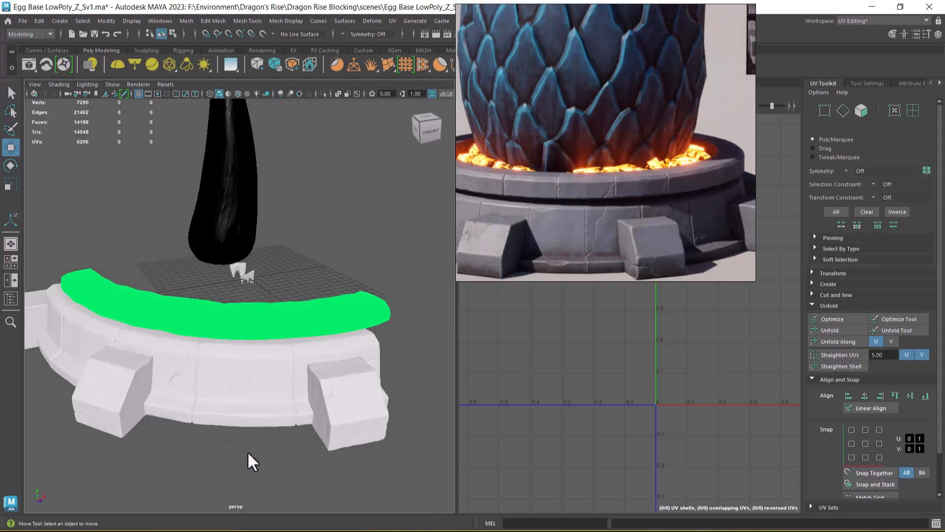
left_click(228, 322)
right_click_drag(203, 250, 286, 450)
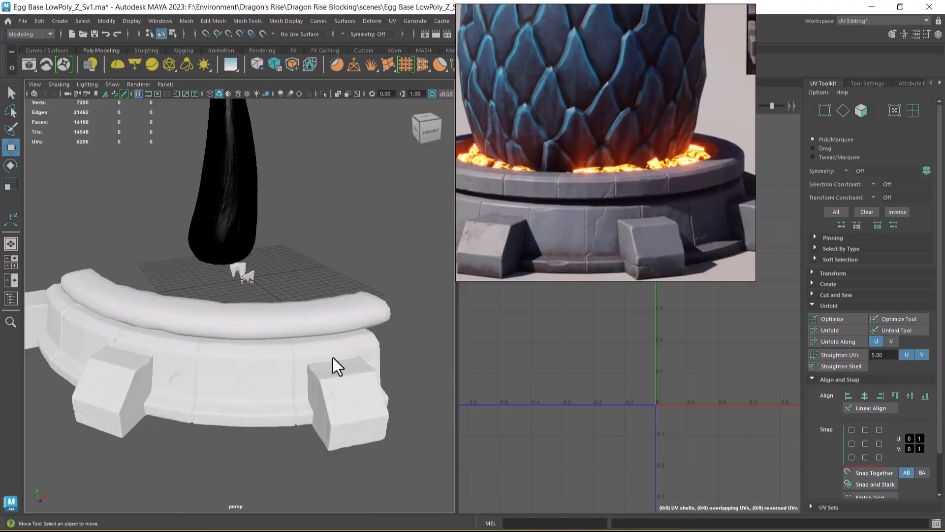
left_click_drag(298, 371, 221, 374, "alt")
right_click_drag(221, 374, 258, 424, "alt")
left_click_drag(259, 423, 243, 368, "alt")
left_click(263, 355)
mouse_move(243, 368)
right_mouse_down("alt")
mouse_move(264, 356)
mouse_move(228, 377)
right_mouse_up("alt")
left_click_drag(228, 377, 203, 416, "alt")
Undo the material assignment and the retopology of the rim, and reselect the original rim mesh.
key("ctrl+z")
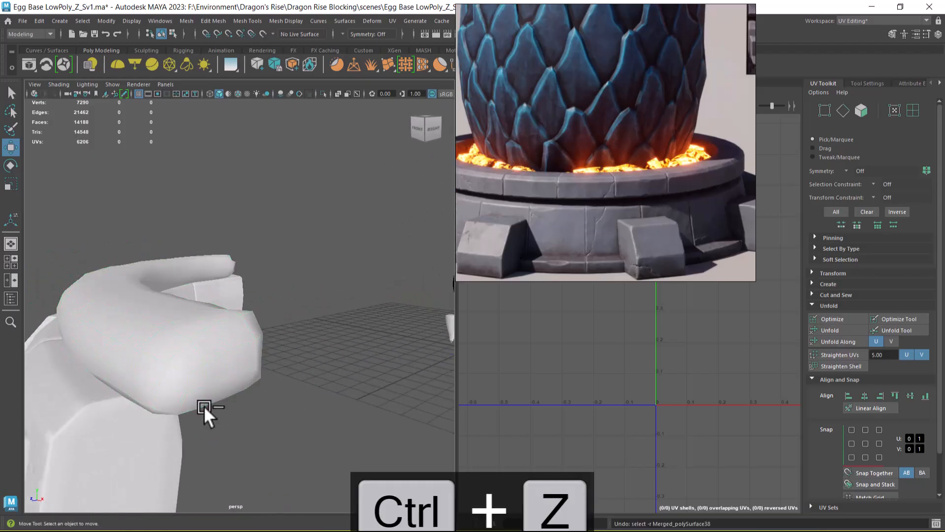
key("ctrl+z")
key("ctrl+z")
key("ctrl+z")
key("ctrl+z")
key("ctrl+z")
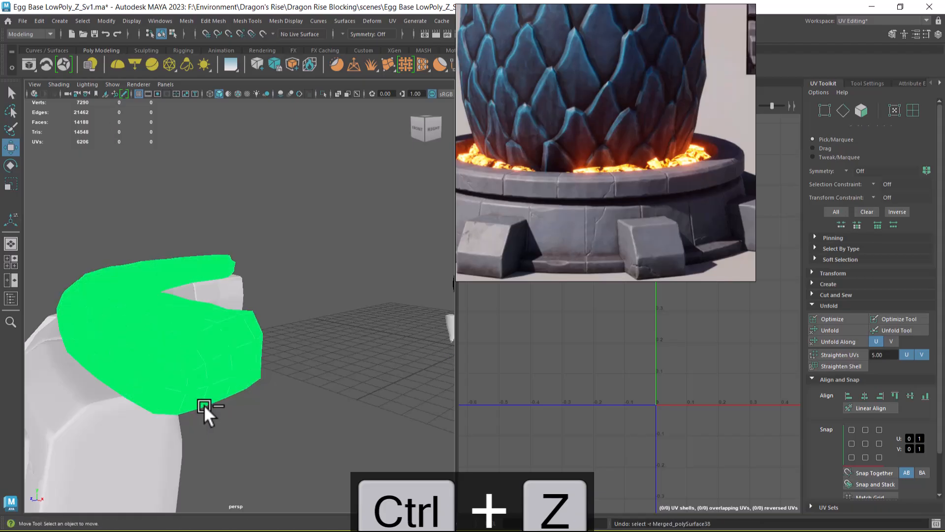
key("ctrl+z")
left_click(233, 417)
left_click(218, 382)
left_click_drag(218, 384, 186, 381, "alt")
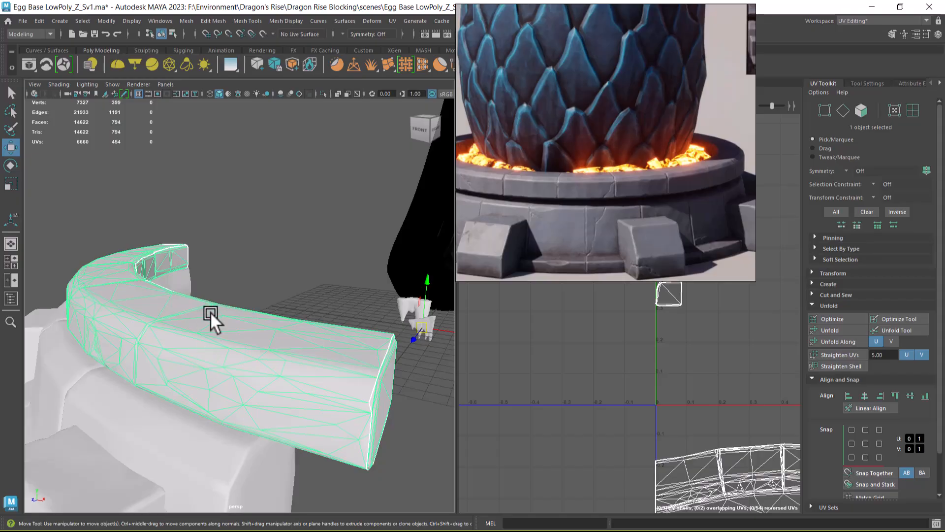
Retopologize the rim with Keep original and Preserve hard edges enabled and a target face count of 400.
mouse_move(263, 234)
right_mouse_down("shift")
mouse_move(270, 492)
mouse_move(311, 407)
right_mouse_up("shift")
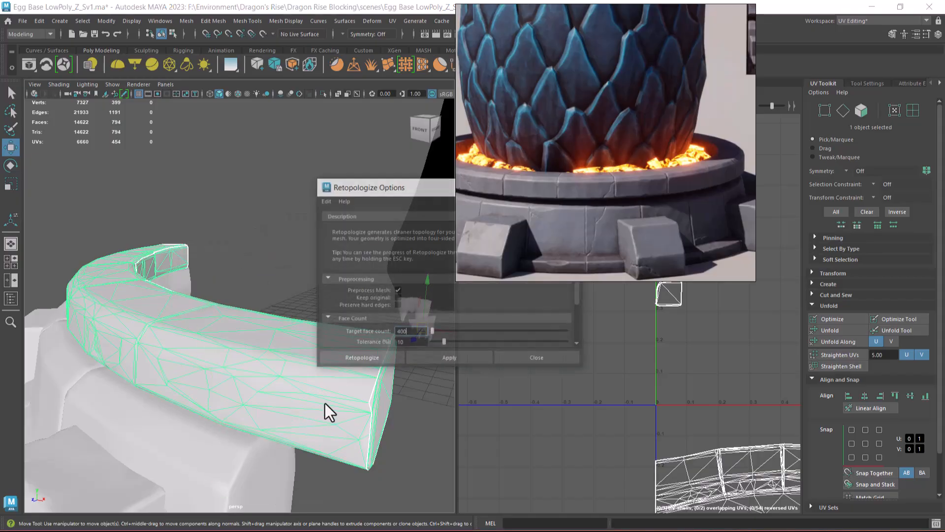
mouse_move(658, 27)
left_click(709, 15)
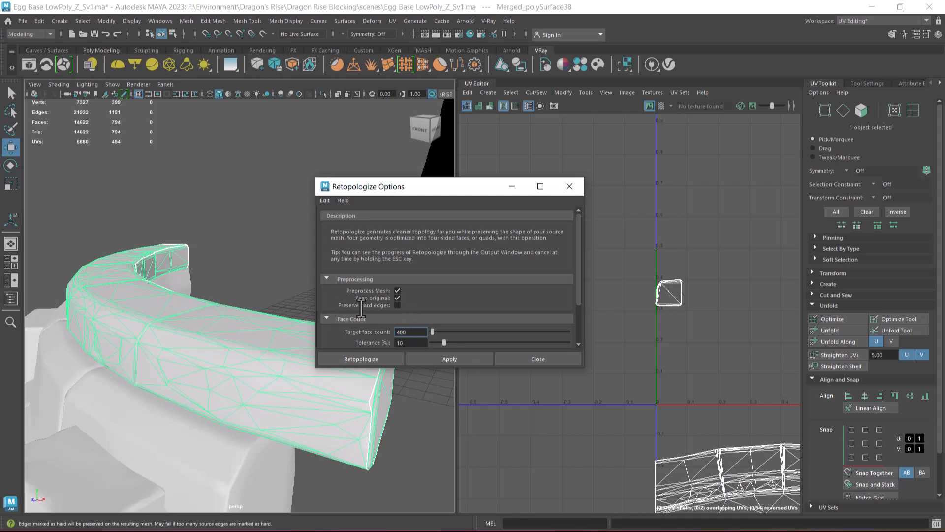
left_click(398, 305)
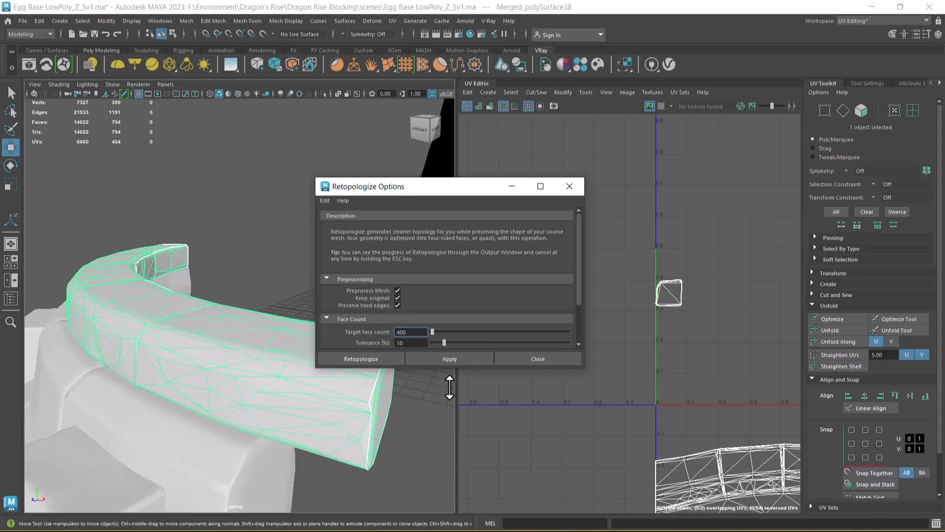
left_click(448, 358)
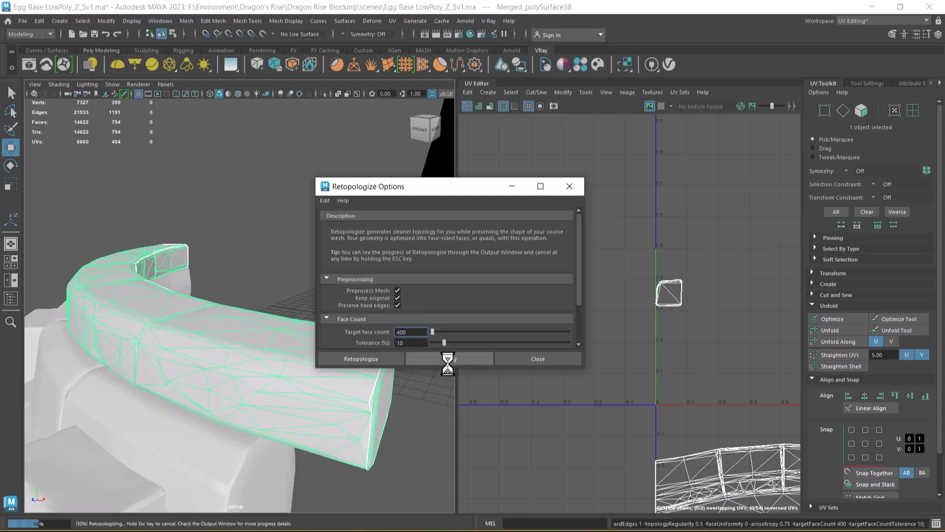
Assign the existing standardSurface1 material to the retopologized rim.
left_click_drag(319, 420, 216, 395, "alt")
right_click_drag(216, 395, 253, 413, "alt")
left_click_drag(152, 356, 192, 361, "alt")
right_click_drag(192, 360, 162, 343, "alt")
right_click_drag(157, 249, 167, 527)
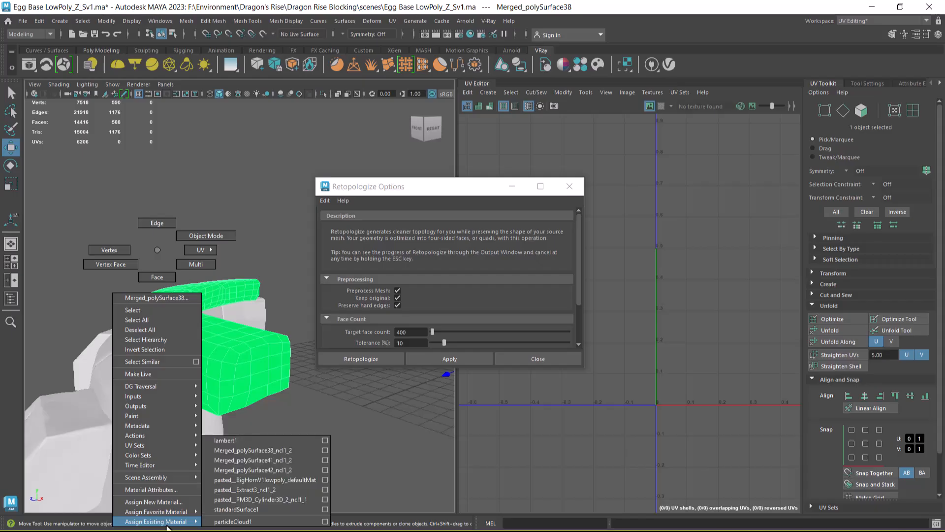
right_click_drag(167, 527, 256, 508)
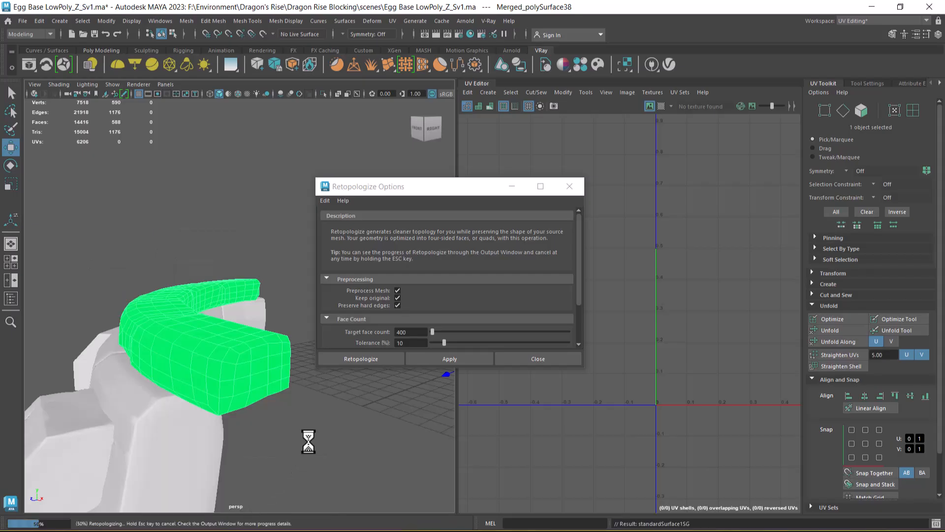
Examine the retopologized rim's wireframe and review the topology settings in the Retopologize options.
left_click_drag(243, 379, 199, 436, "alt")
left_click(329, 438)
left_click(311, 423)
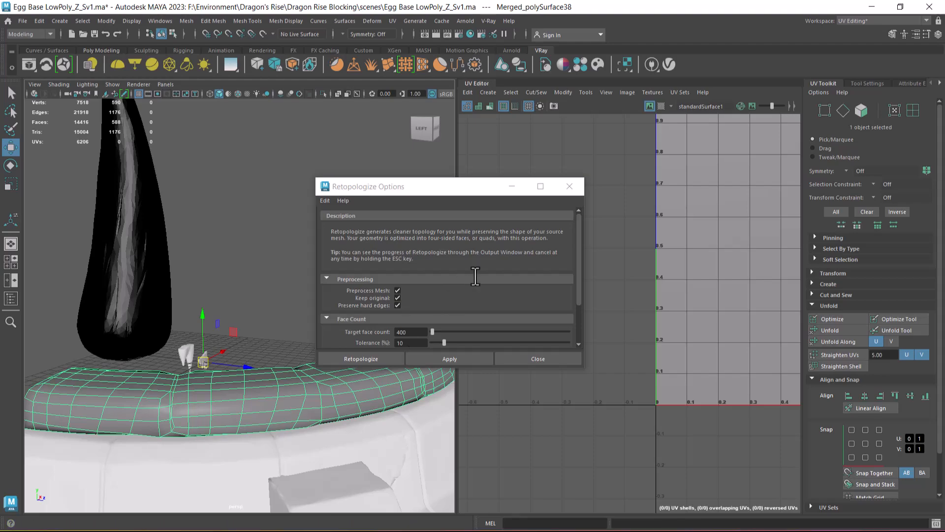
scroll(475, 276, "down", 3)
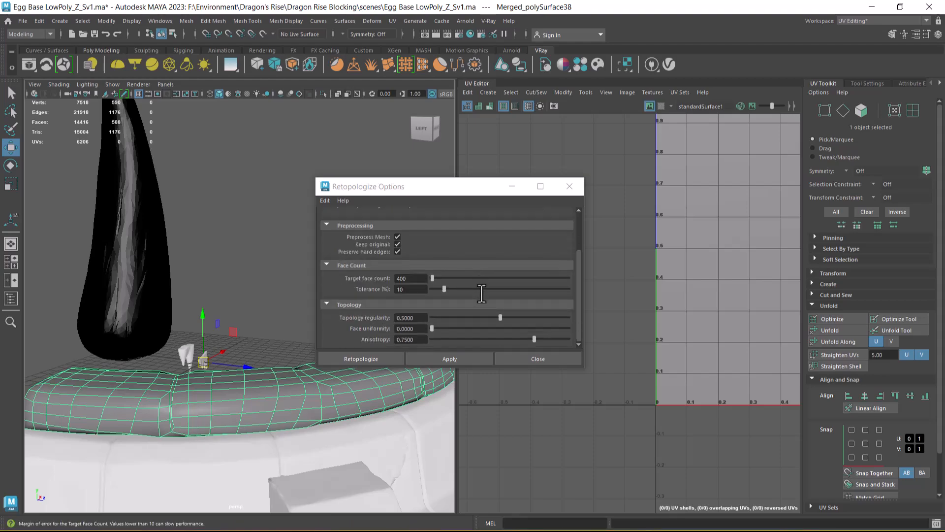
scroll(480, 296, "up", 3)
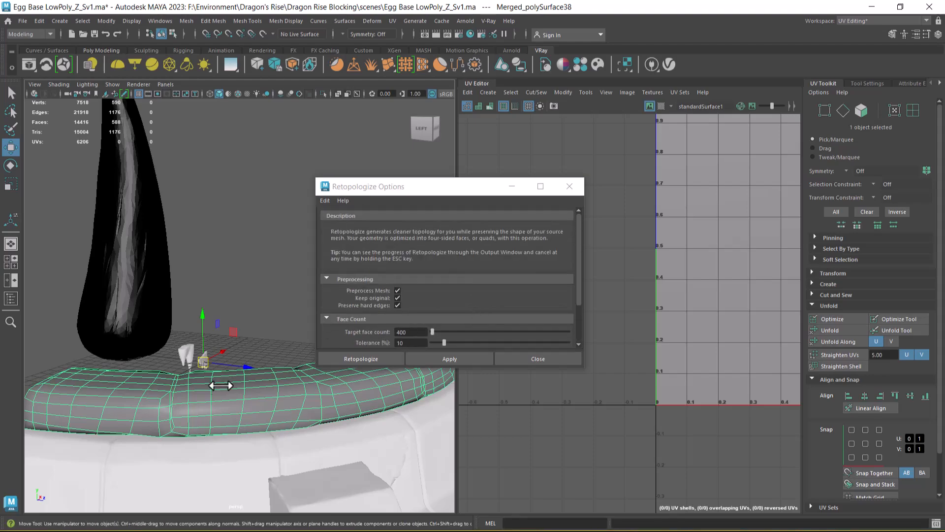
Inspect the retopologized rim's edge flow around its outer side, inner side and end, and close the Retopologize options.
left_click_drag(222, 382, 225, 426, "alt")
left_click(117, 323)
left_click_drag(117, 323, 160, 430, "alt")
left_click(160, 430)
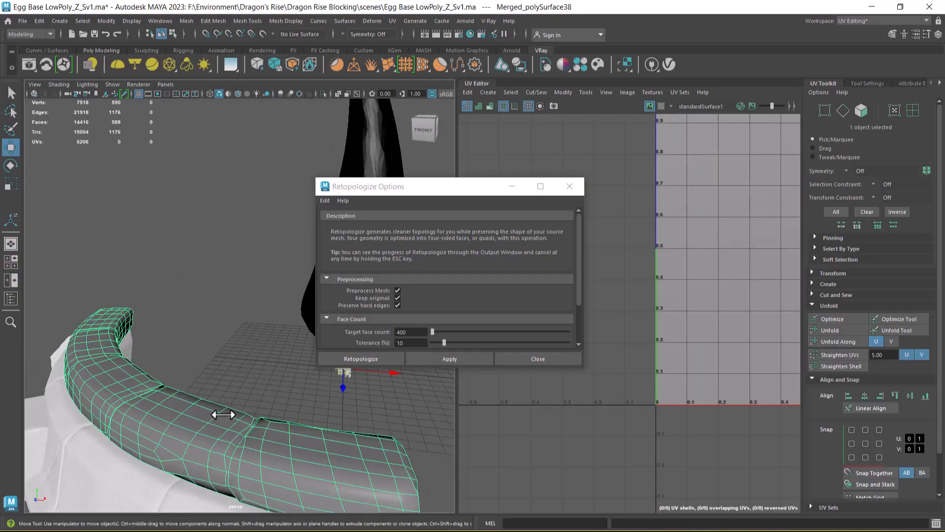
left_click_drag(220, 432, 228, 415, "alt")
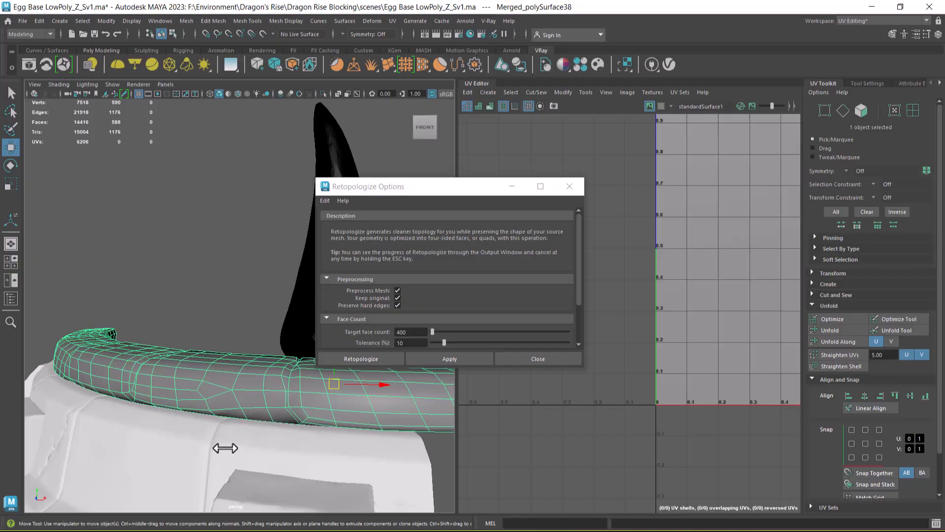
right_click_drag(176, 458, 140, 409, "alt")
left_click_drag(141, 409, 127, 343, "alt")
left_click(264, 422)
left_click(127, 344)
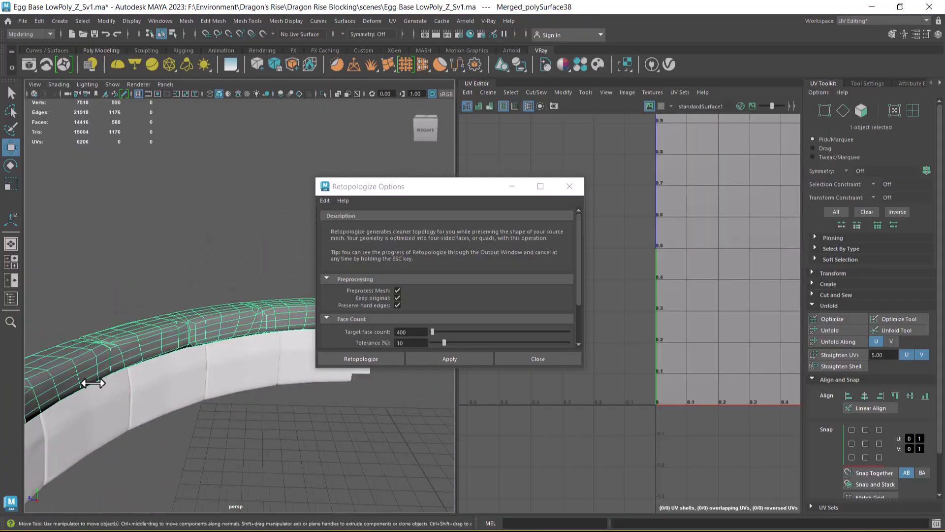
right_click_drag(85, 383, 213, 362, "alt")
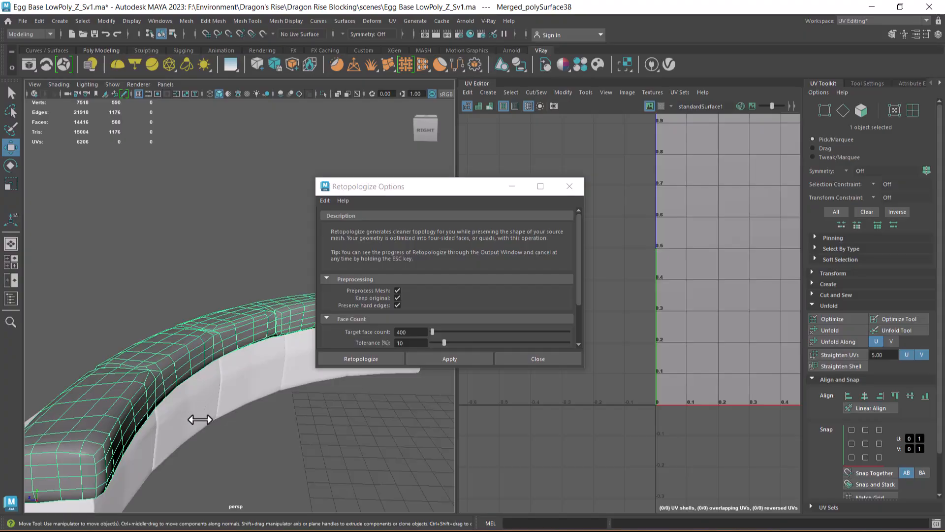
left_click_drag(259, 425, 296, 397, "alt")
left_click(200, 309)
left_click_drag(200, 309, 305, 323, "alt")
left_click(537, 359)
left_click(536, 359)
left_click_drag(197, 360, 242, 359, "alt")
Undo the rim's selection changes and the standardSurface1 material assignment.
key("ctrl+z")
key("ctrl+z")
key("ctrl+z")
key("ctrl+z")
key("ctrl+z")
key("ctrl+z")
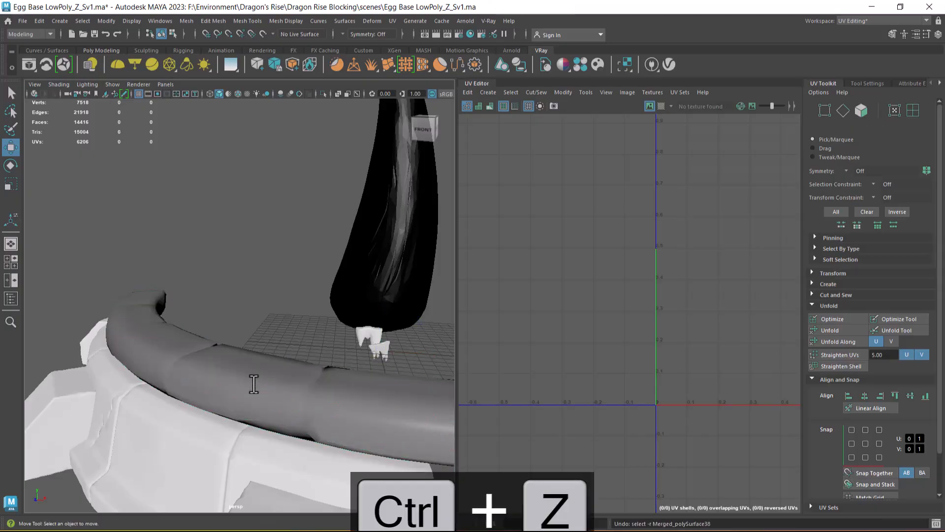
key("ctrl+z")
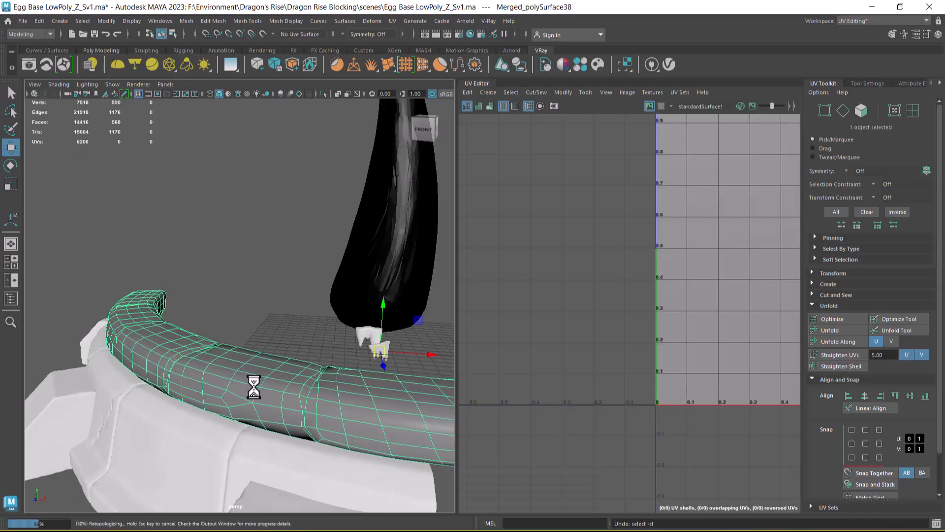
key("ctrl+z")
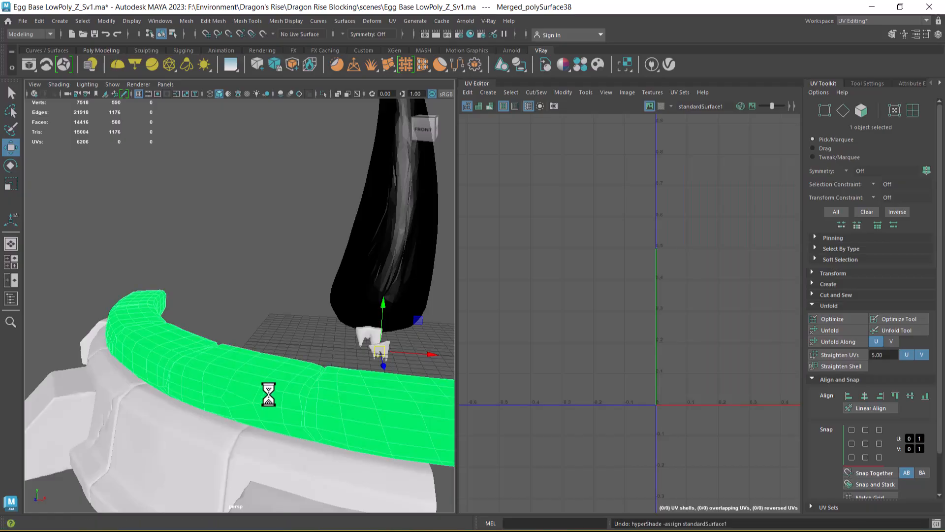
Examine the retopologized rim's end face and its fit on the stone base from several angles.
left_click_drag(238, 401, 271, 422, "alt")
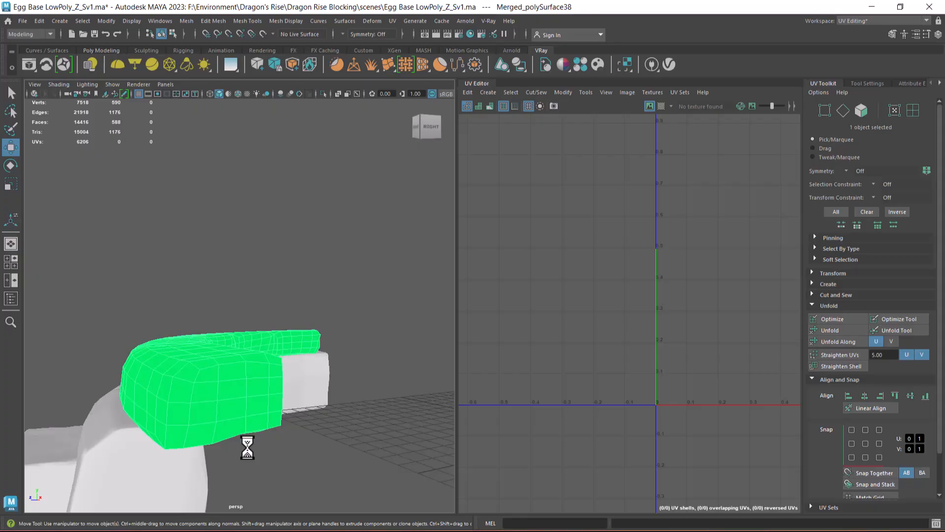
left_click(330, 436)
left_click(230, 397)
left_click_drag(192, 418, 294, 437, "alt")
scroll(276, 428, "down", 5)
left_click_drag(241, 406, 187, 382, "alt")
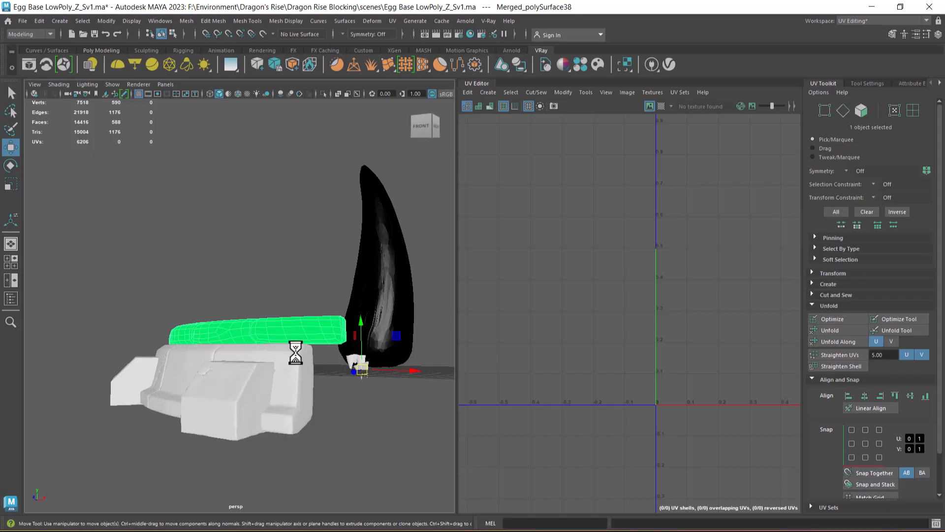
mouse_move(300, 364)
left_mouse_down("alt")
mouse_move(298, 401)
mouse_move(293, 380)
left_mouse_up("alt")
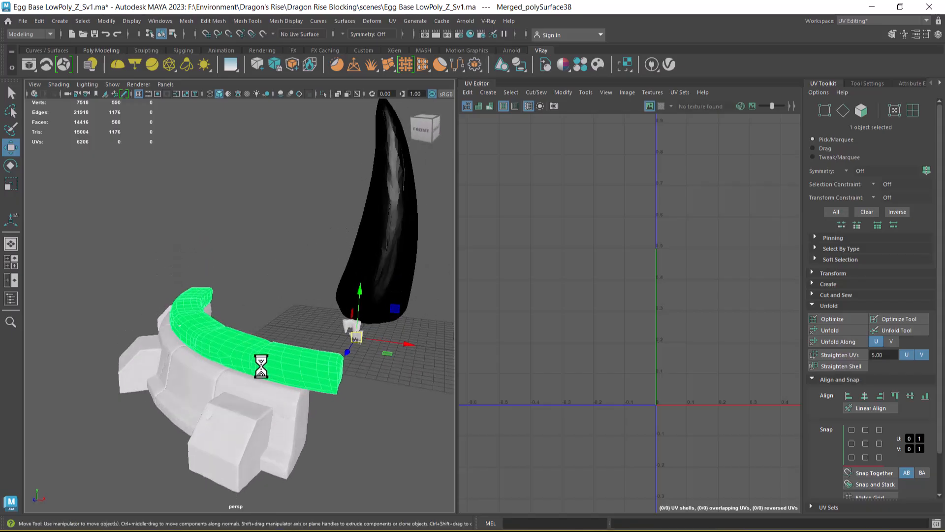
middle_click_drag(226, 366, 245, 359, "alt")
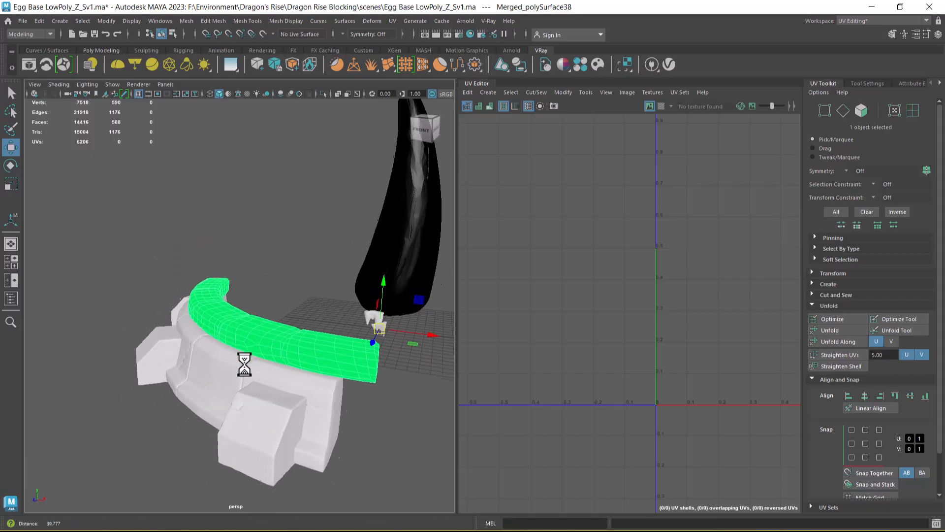
right_click_drag(246, 359, 281, 397, "alt")
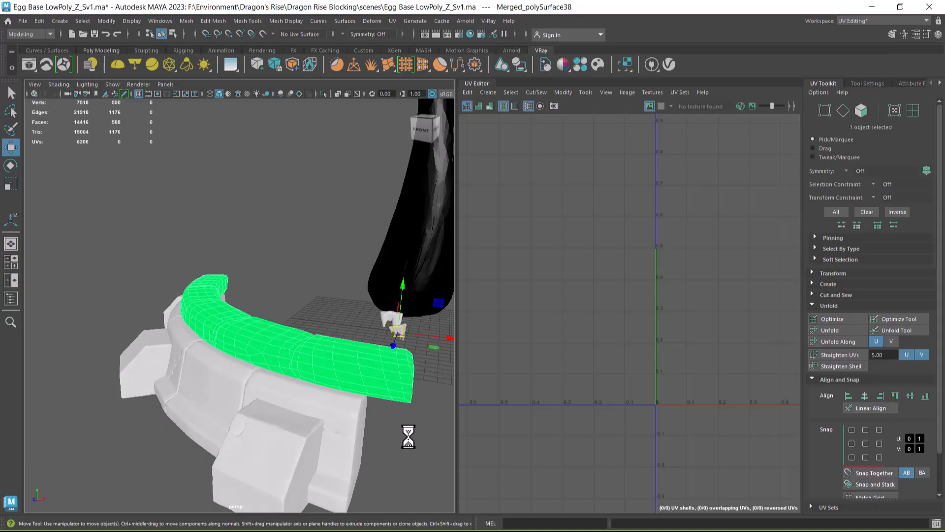
Undo the rim's retopology to return to the original triangulated rim mesh.
key("ctrl+z")
key("ctrl+z")
key("ctrl+z")
key("ctrl+z")
key("ctrl+z")
key("ctrl+z")
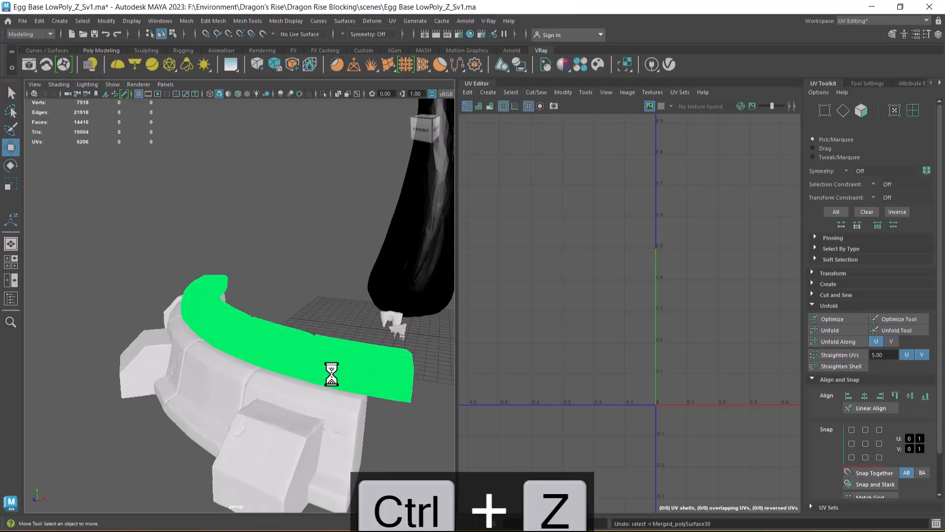
key("ctrl+z")
key("ctrl+z")
key("ctrl+z")
key("ctrl+z")
key("ctrl+z")
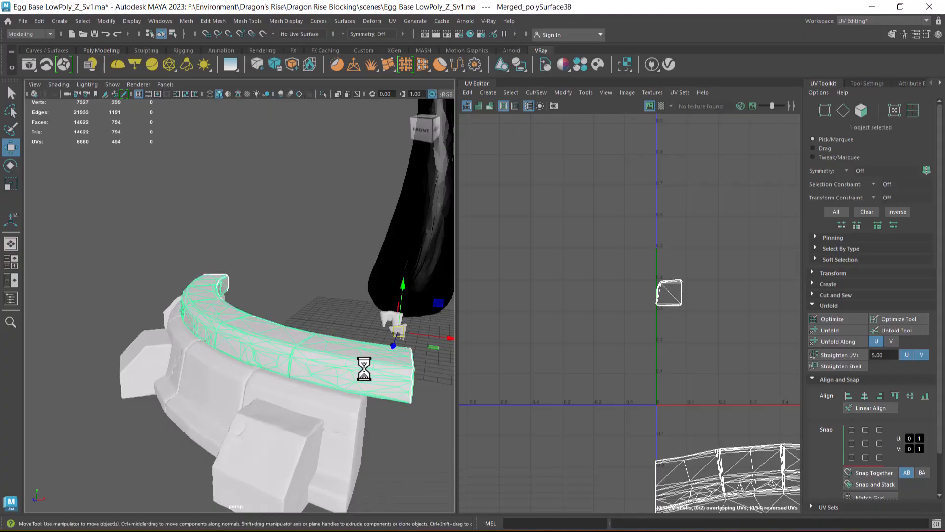
Duplicate the original rim and retopologize the copy with Keep original and Preserve hard edges enabled and a target face count of 400.
key("ctrl+d")
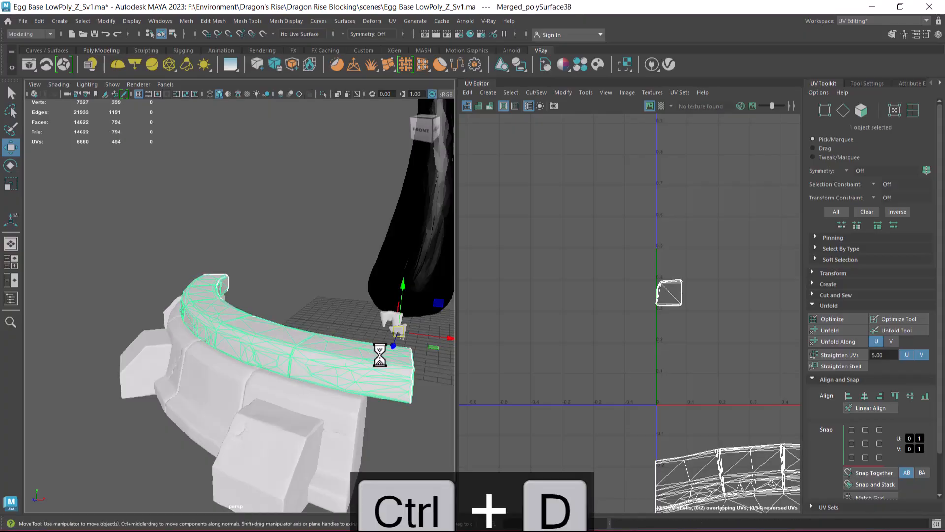
middle_click_drag(331, 363, 327, 270, "alt")
right_click_drag(327, 270, 334, 297, "alt")
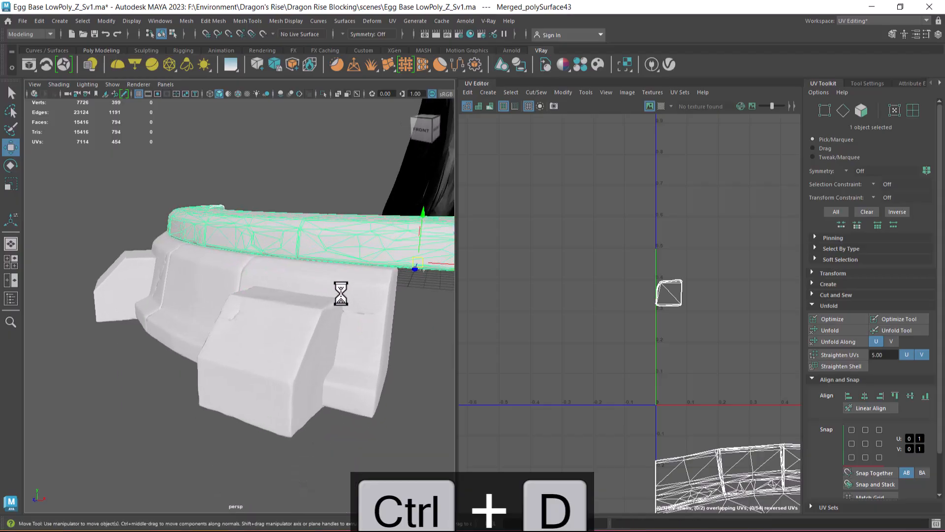
middle_click_drag(328, 264, 251, 313, "alt")
right_click_drag(264, 221, 277, 404, "shift")
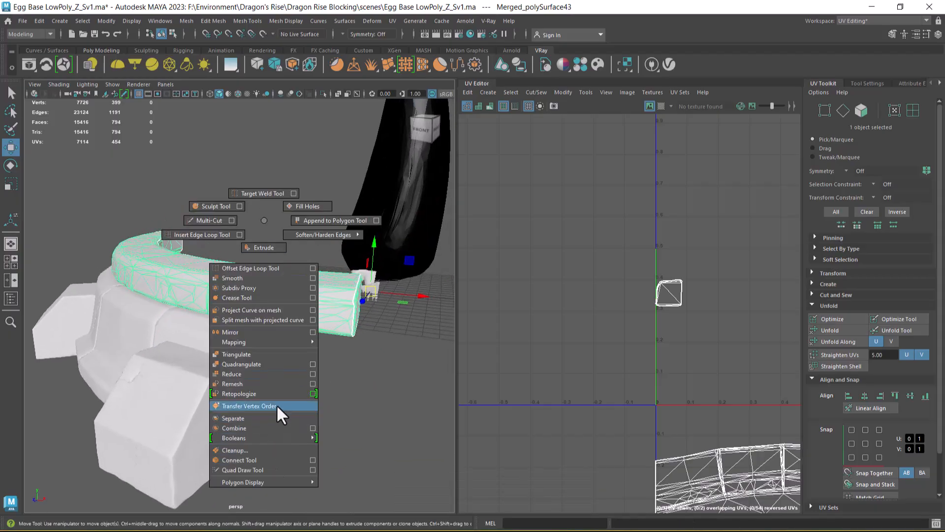
left_click(311, 394)
left_click_drag(423, 189, 537, 122)
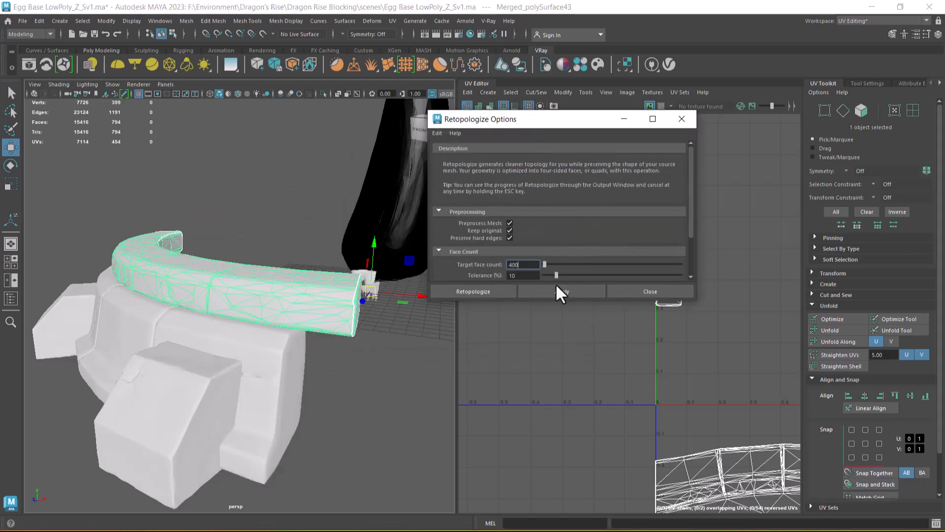
left_click(553, 288)
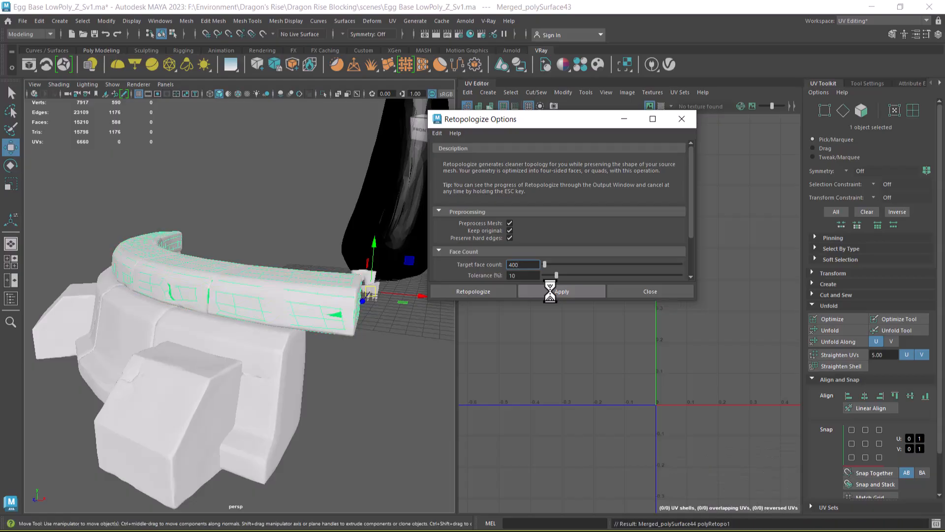
left_click(667, 291)
Select the original rim together with its retopologized copy and hide all unselected objects.
left_click(400, 386)
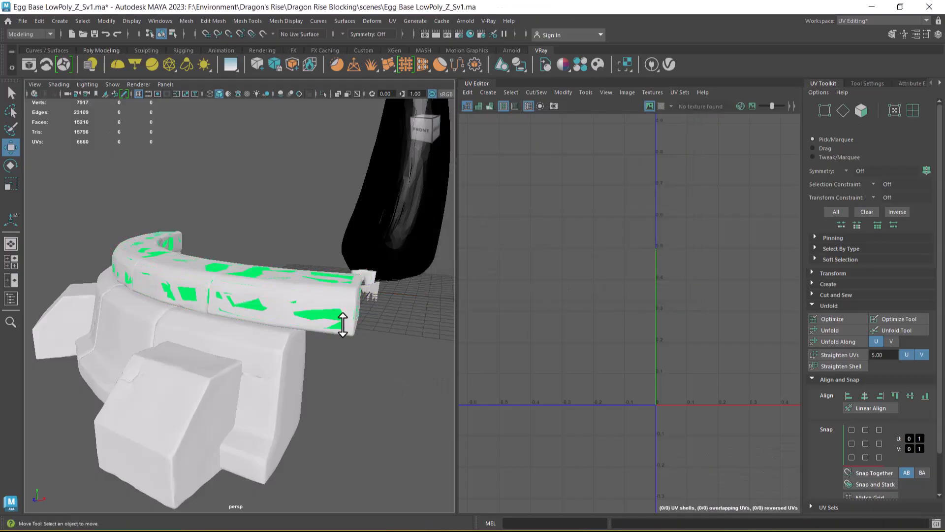
left_click(350, 341)
left_click_drag(350, 348, 403, 401, "alt")
left_click_drag(384, 441, 384, 368)
key("alt+h")
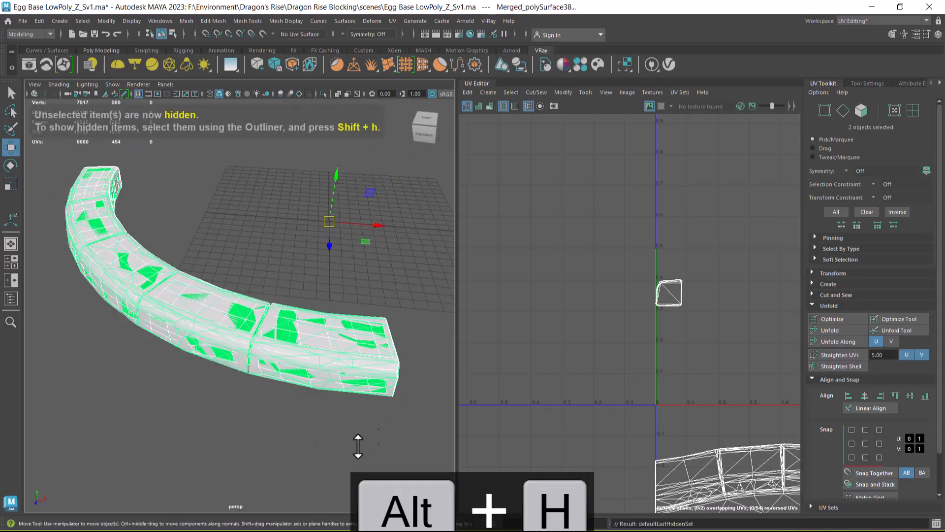
Assign the original rim to a new display layer and set the layer to template mode.
left_click(389, 370)
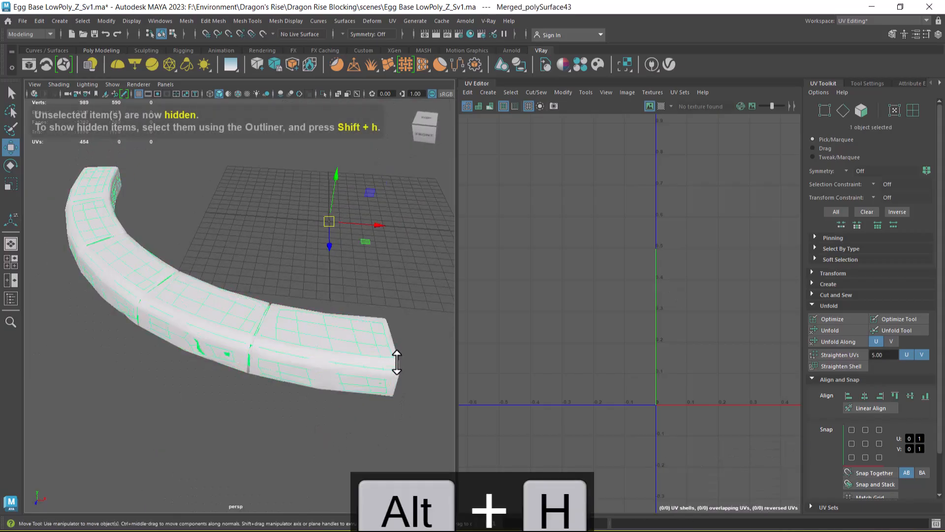
left_click(396, 364)
left_click(939, 35)
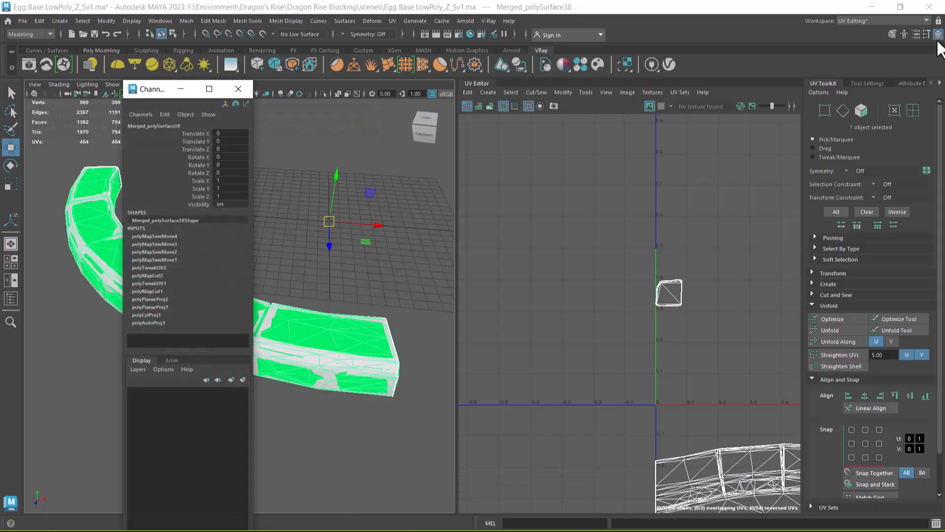
left_click(243, 379)
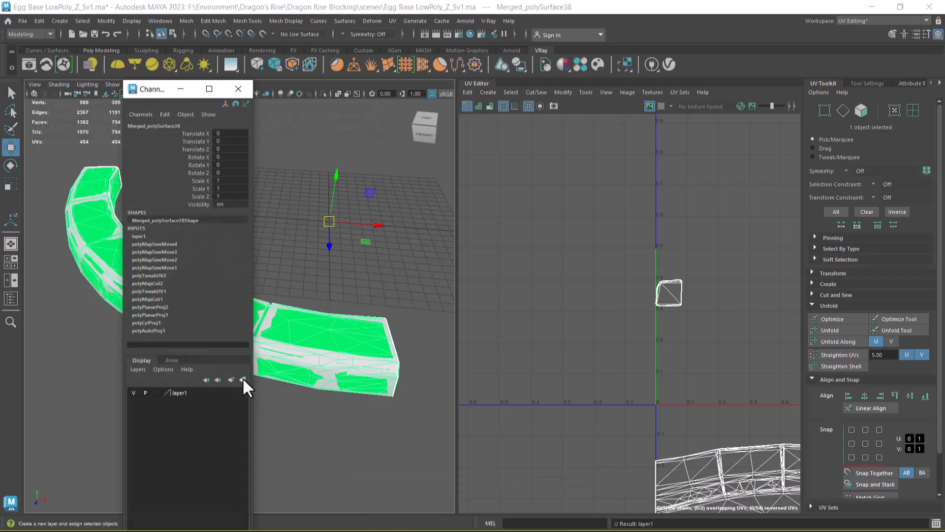
left_click(156, 392)
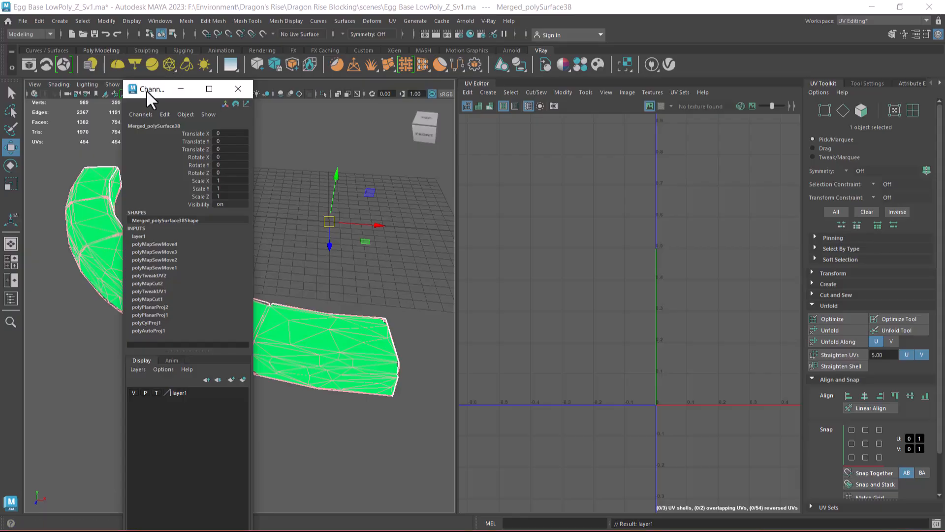
Compare the templated original rim's wireframe with the retopologized copy along the rim's joints and side.
left_click_drag(146, 89, 405, 91)
scroll(251, 405, "up", 6)
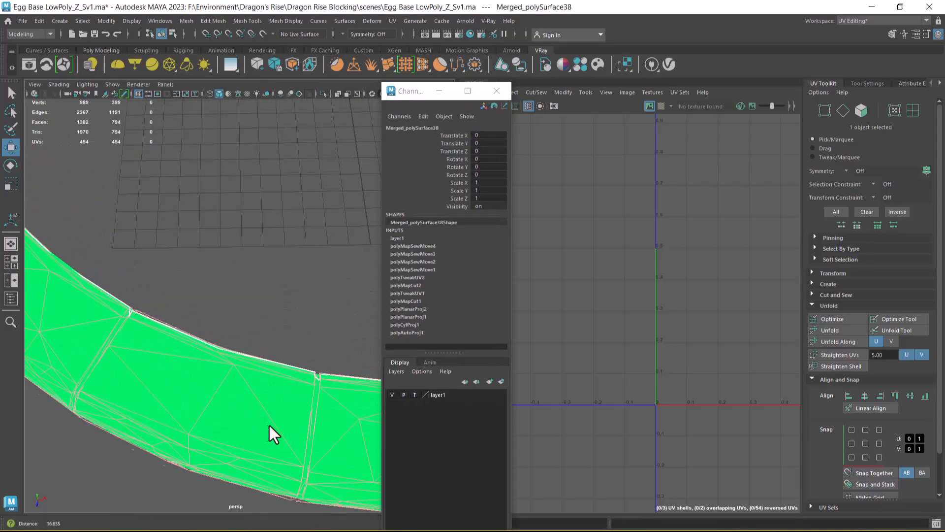
scroll(271, 435, "down", 5)
left_click_drag(202, 274, 118, 262, "alt")
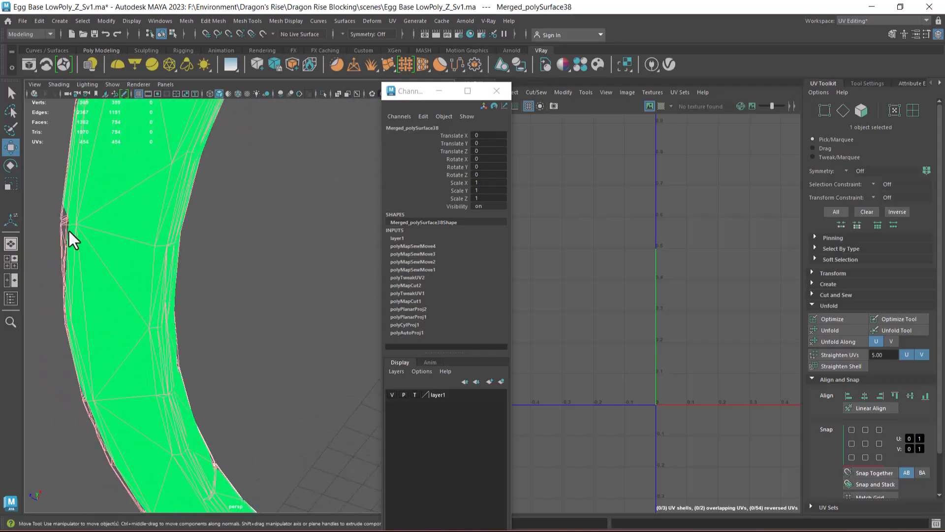
left_click_drag(67, 233, 225, 373, "alt")
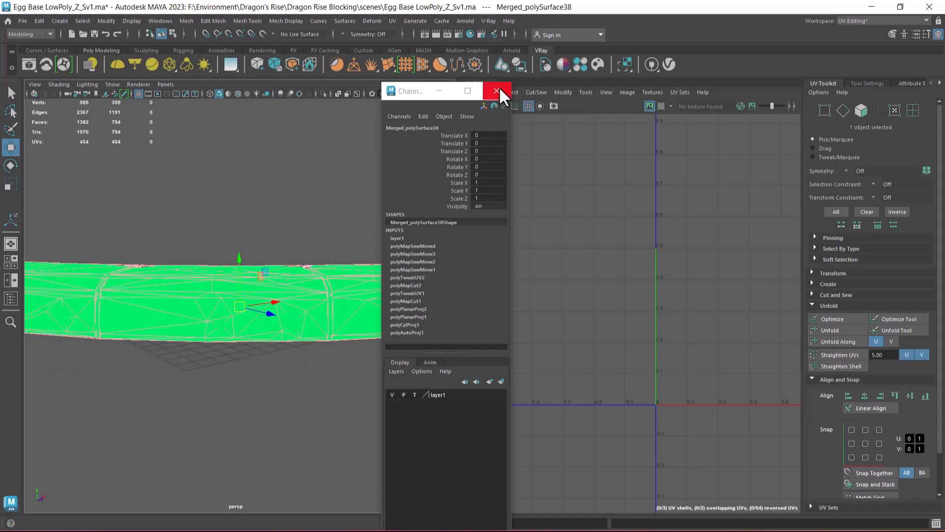
Return the original rim's layer to normal display, remove the retopologized copy and close the Channel Box.
left_click_drag(320, 256, 262, 391, "alt")
key("ctrl+z")
key("ctrl+z")
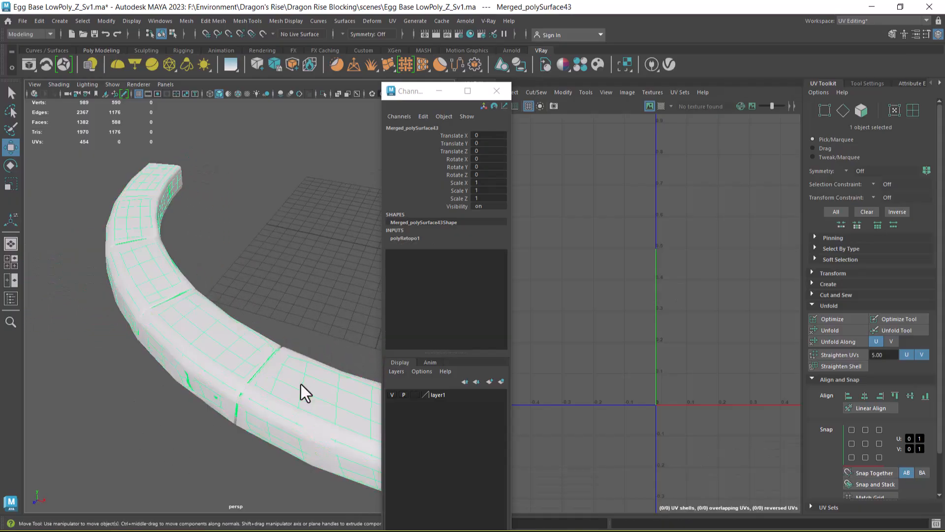
key("ctrl+z")
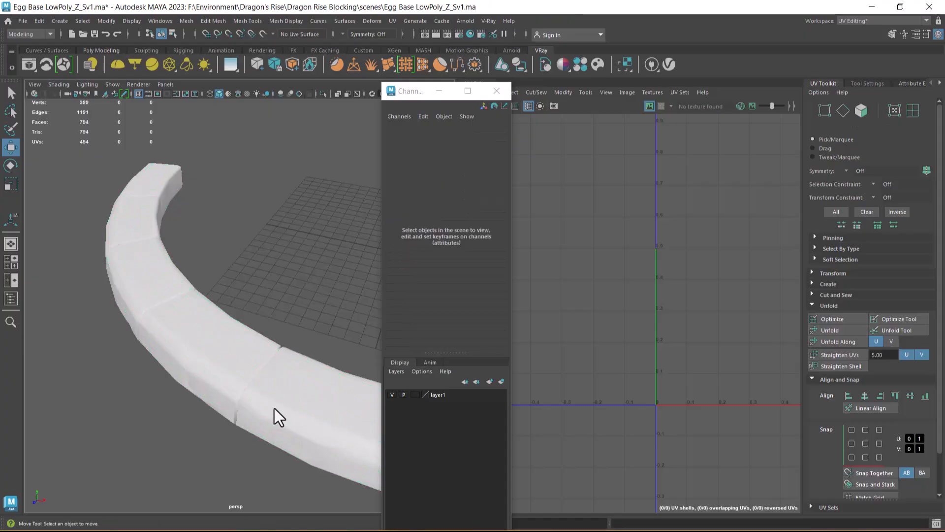
left_click(496, 91)
Quadrangulate the original rim with an angle threshold of 30 and all Keep options and World space coordinates off.
left_click_drag(245, 404, 272, 361, "alt")
right_click(253, 253, "shift")
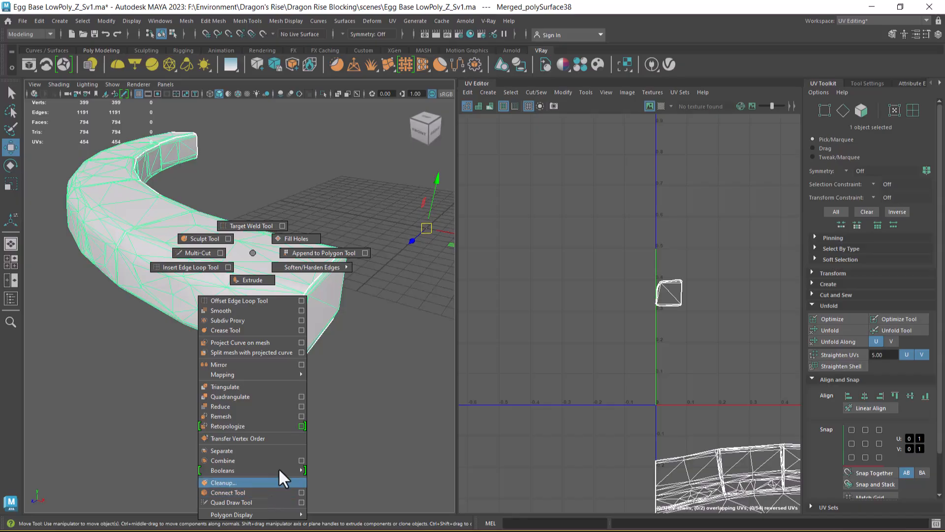
left_click(300, 395)
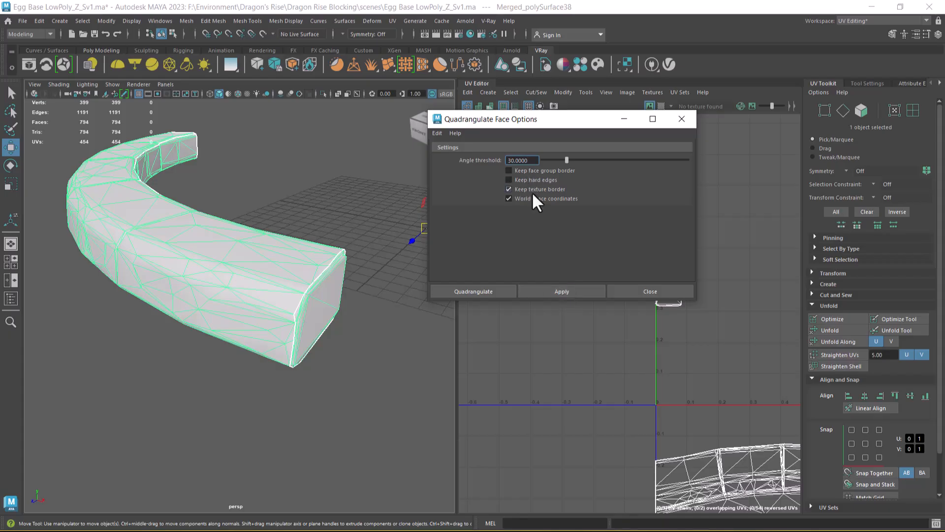
left_click(562, 291)
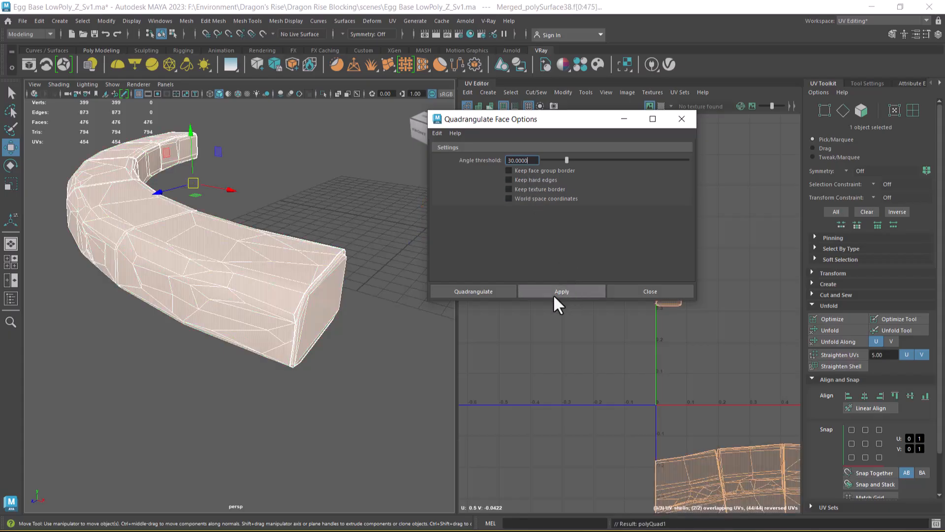
Examine the quadrangulated rim's wireframe, especially around the groove between two rim segments.
right_click_drag(302, 378, 324, 436, "alt")
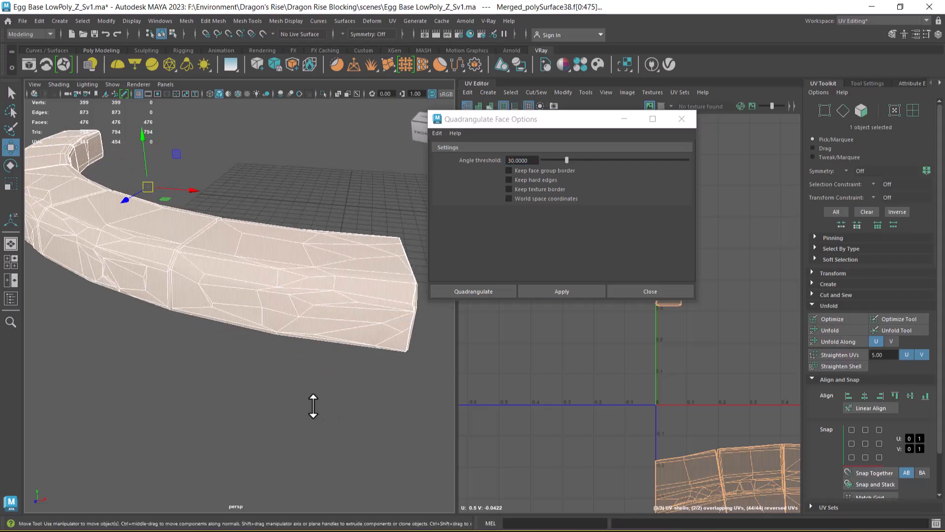
left_click(279, 409)
mouse_move(279, 387)
left_mouse_down("alt")
mouse_move(287, 420)
mouse_move(288, 398)
left_mouse_up("alt")
left_click(279, 357)
left_click_drag(274, 352, 278, 325, "alt")
right_click_drag(278, 324, 289, 396, "alt")
middle_click_drag(289, 397, 263, 300, "alt")
right_click_drag(264, 299, 242, 329, "alt")
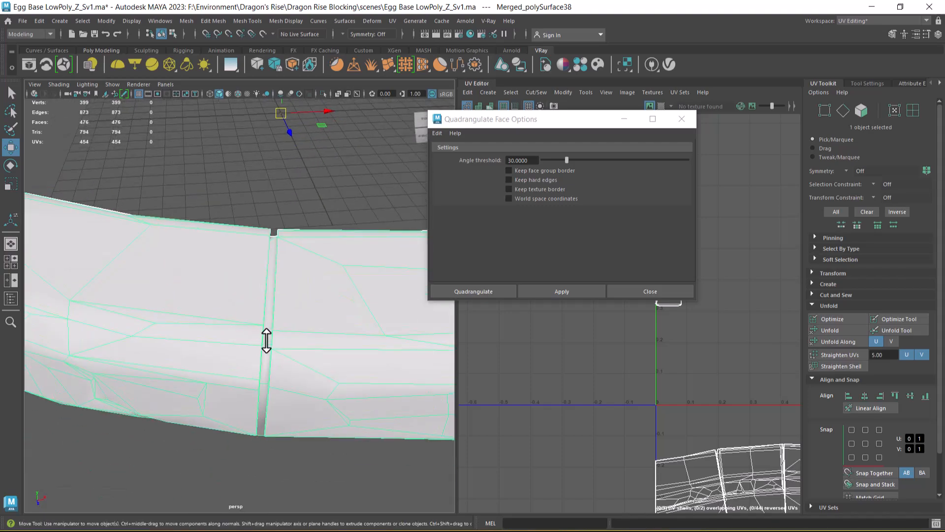
Select the ring of edges crossing the groove between two rim segments and collapse it.
left_click_drag(246, 345, 215, 327, "alt")
right_click_drag(216, 327, 234, 395, "alt")
middle_click_drag(234, 394, 256, 367, "alt")
right_click_drag(233, 253, 231, 219)
left_click(228, 256)
right_click(298, 176, "ctrl")
right_click_drag(298, 176, 78, 290, "ctrl")
right_click_drag(220, 350, 216, 315, "alt")
middle_click_drag(217, 315, 238, 274, "alt")
left_click_drag(222, 311, 240, 269, "alt")
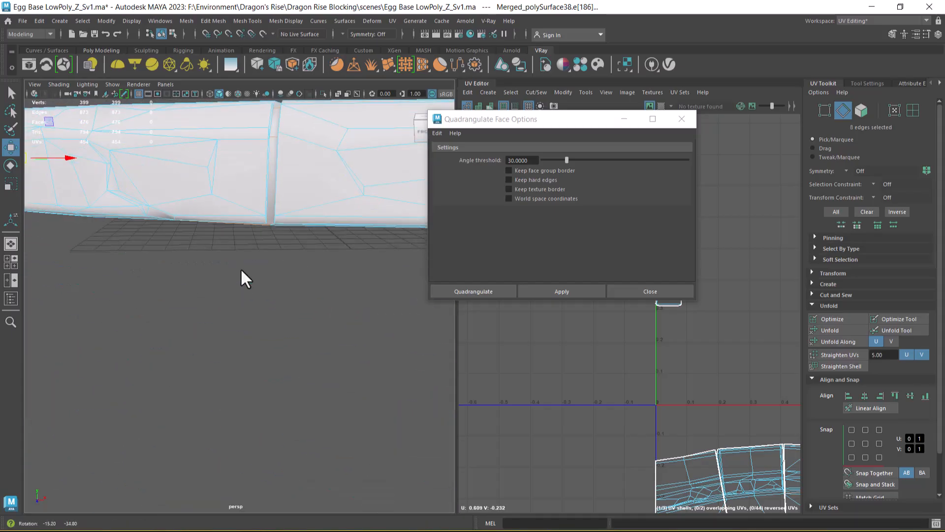
right_click_drag(320, 274, 182, 309, "ctrl")
left_click_drag(291, 306, 285, 328, "alt")
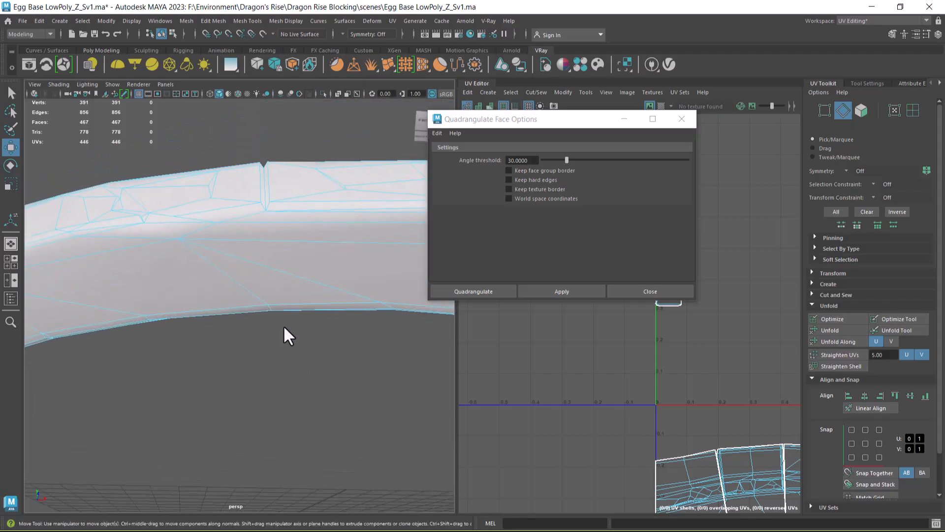
Select the leftover short edges inside the collapsed groove, from its bend to both ends, and collapse them.
left_click_drag(293, 235, 260, 250, "alt")
left_click(260, 250)
left_click_drag(277, 209, 266, 249, "alt")
left_click_drag(288, 203, 274, 286, "alt")
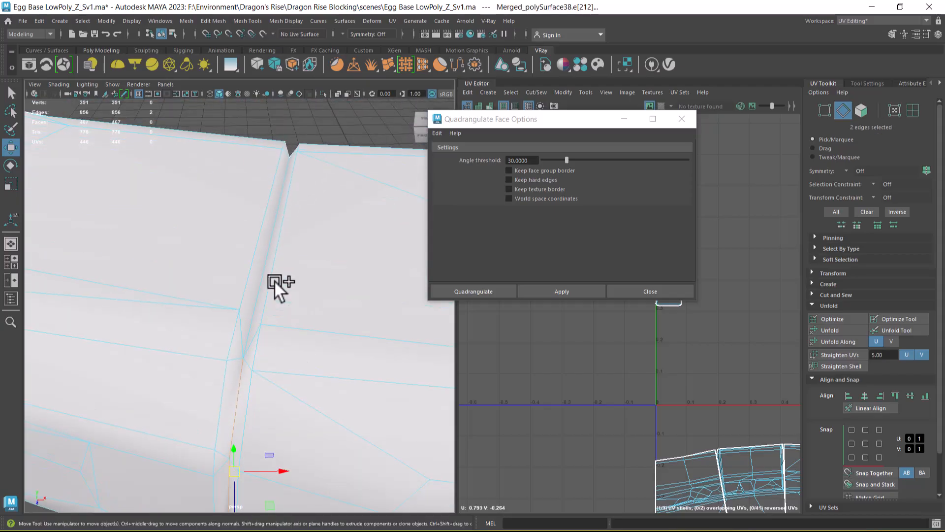
left_click(268, 250, "shift")
left_click_drag(266, 247, 194, 251, "alt")
left_click(193, 234, "shift")
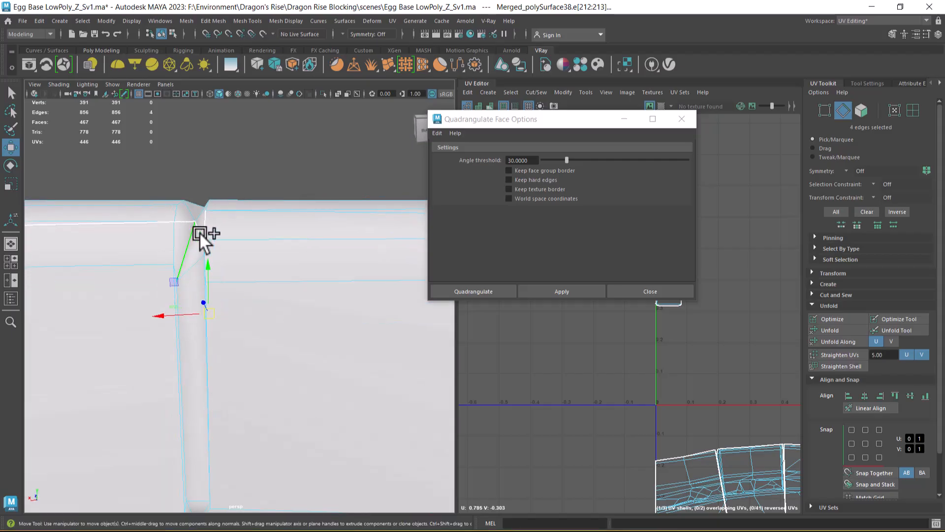
left_click_drag(305, 156, 281, 178, "alt")
left_click(235, 213, "shift")
left_click_drag(233, 256, 223, 332, "alt")
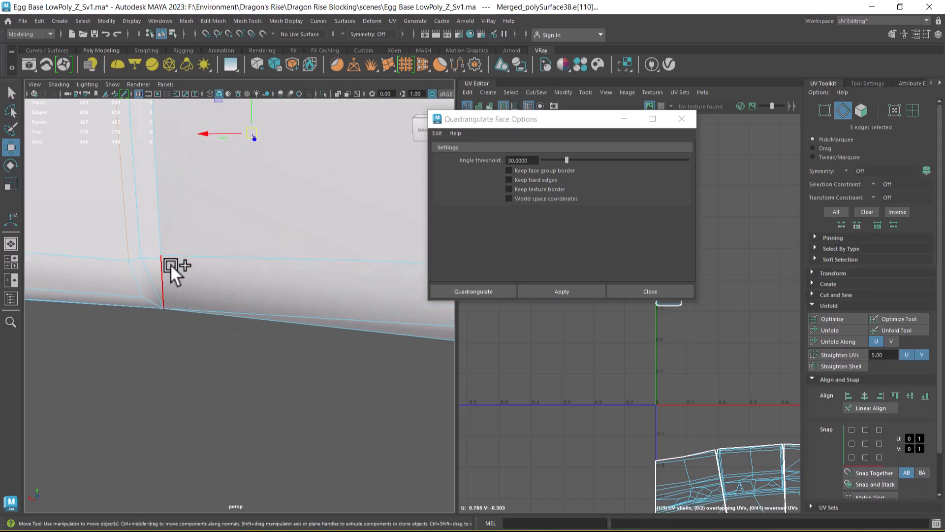
key("ctrl+z")
left_click(140, 225, "shift")
left_click(151, 279, "shift")
scroll(214, 230, "down", 5)
left_click_drag(214, 229, 244, 338, "alt")
right_click(354, 163, "shift")
left_click(307, 177)
Delete the stray edges converging at the corner of the groove.
scroll(267, 355, "up", 5)
right_click_drag(299, 292, 218, 318)
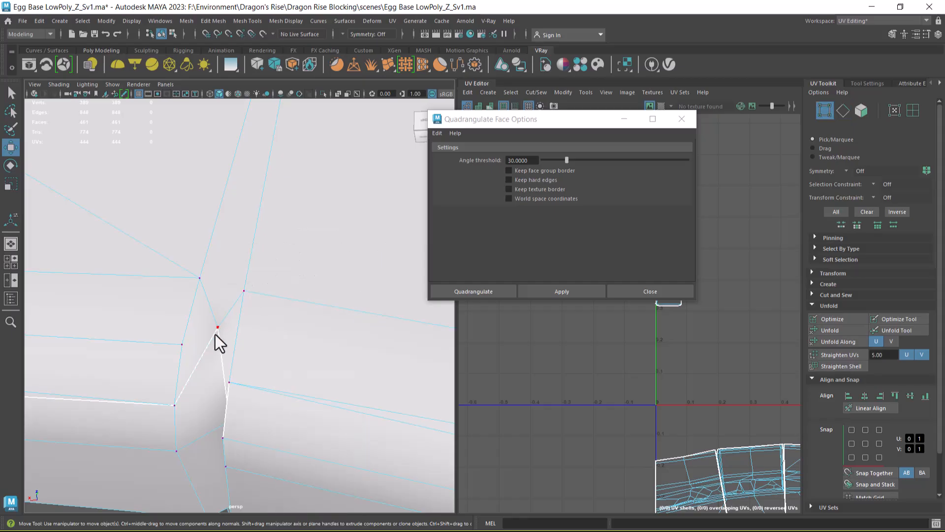
left_click(218, 328)
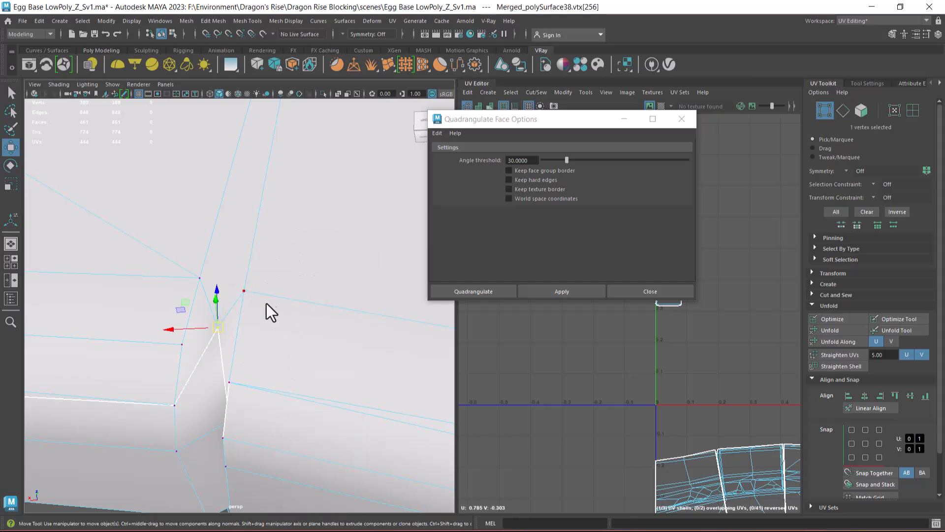
right_click_drag(256, 283, 256, 283)
right_click_drag(275, 245, 274, 219)
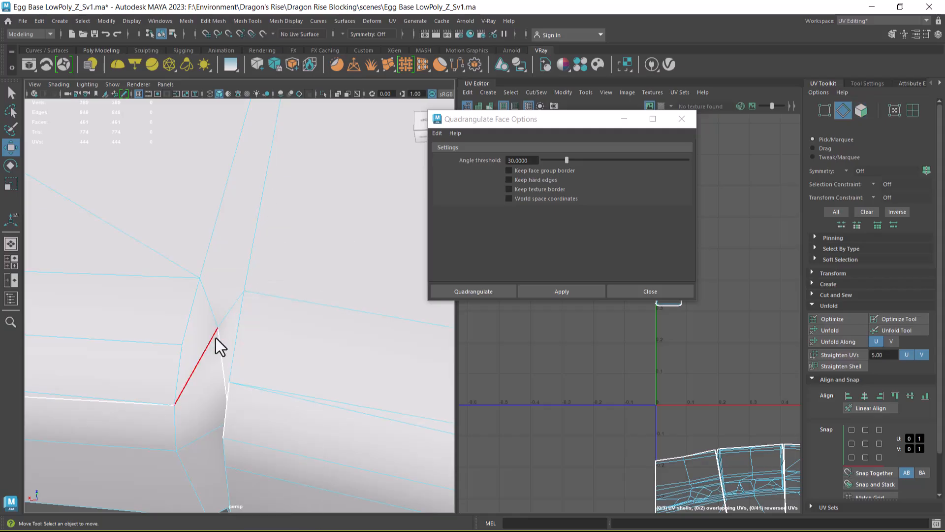
left_click(229, 314)
key("Delete")
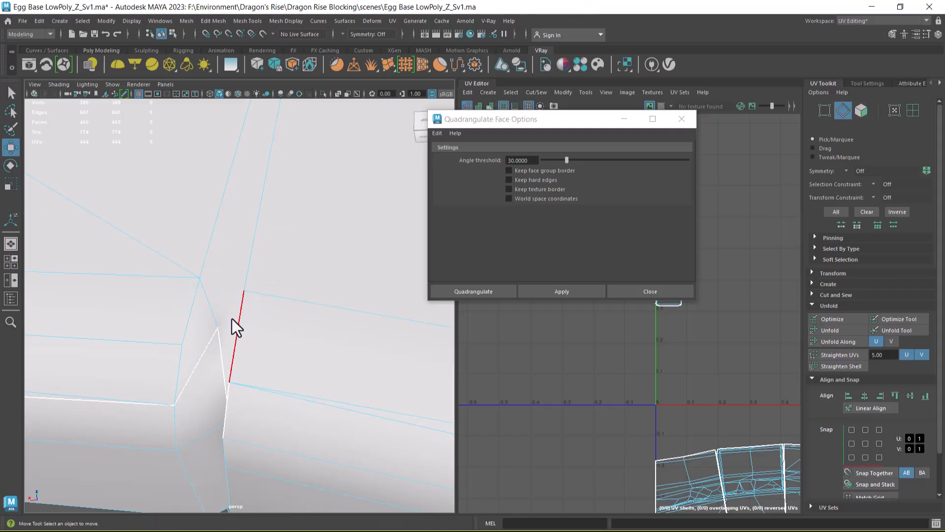
left_click(216, 347)
key("Delete")
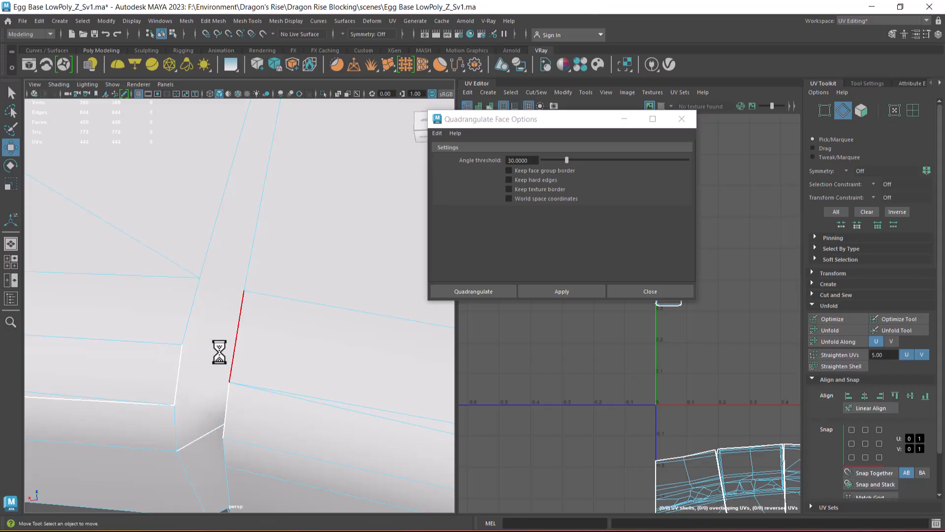
Cut two new edges across the groove near its corner with the Multi-Cut tool.
left_click_drag(295, 407, 289, 340, "alt")
right_click_drag(290, 339, 292, 309, "alt")
left_click_drag(292, 309, 286, 392, "alt")
right_click_drag(286, 393, 267, 393, "alt")
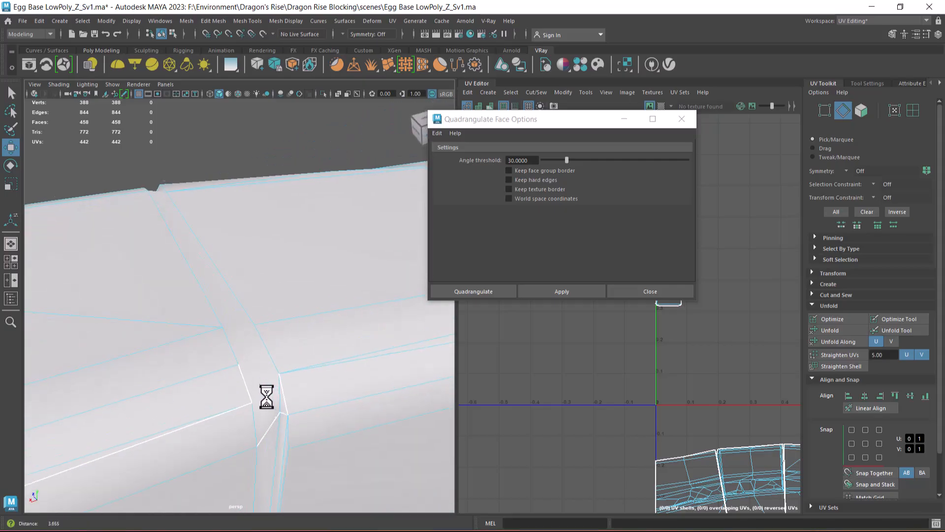
mouse_move(306, 282)
right_mouse_down("shift")
mouse_move(259, 264)
mouse_move(250, 280)
right_mouse_up("shift")
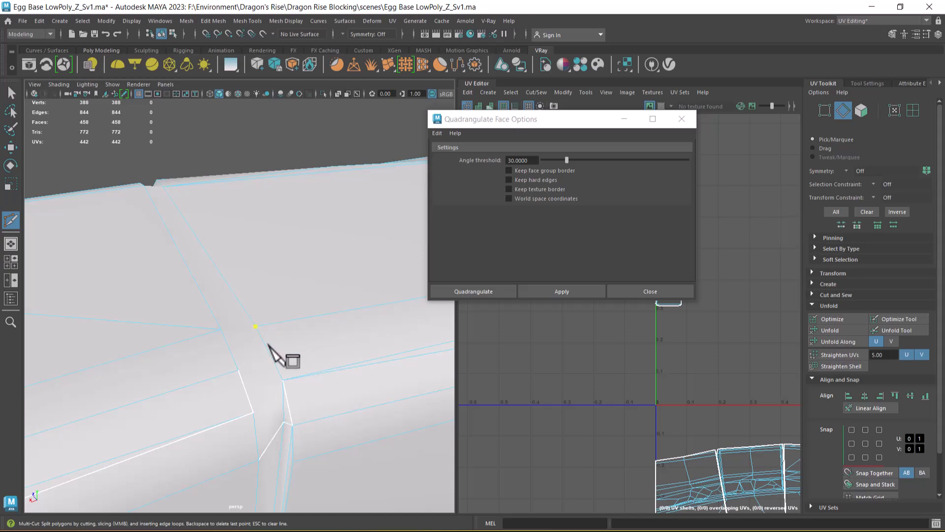
left_click(250, 322)
left_click(219, 325)
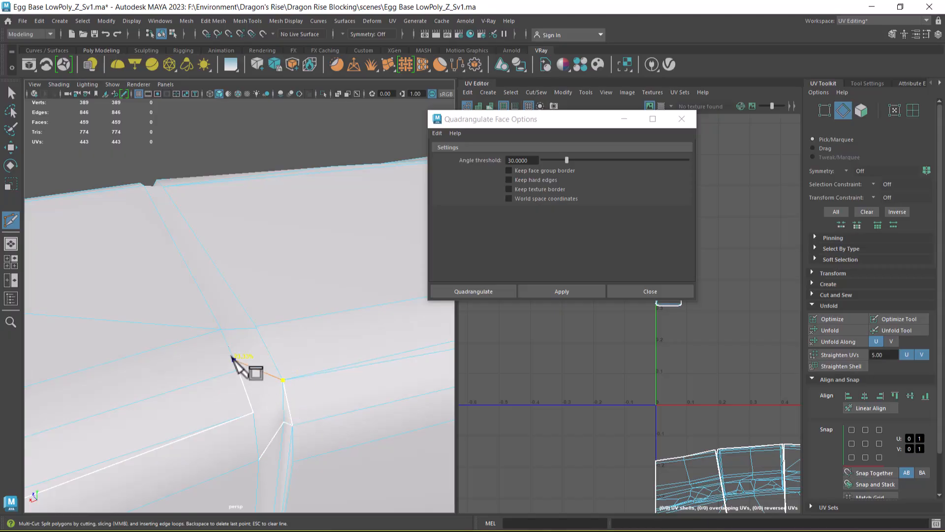
middle_click_drag(284, 433, 333, 401, "alt")
key("w")
Collapse further edges around the groove's joint and along the adjoining underside of the rim.
left_click_drag(323, 392, 255, 258, "alt")
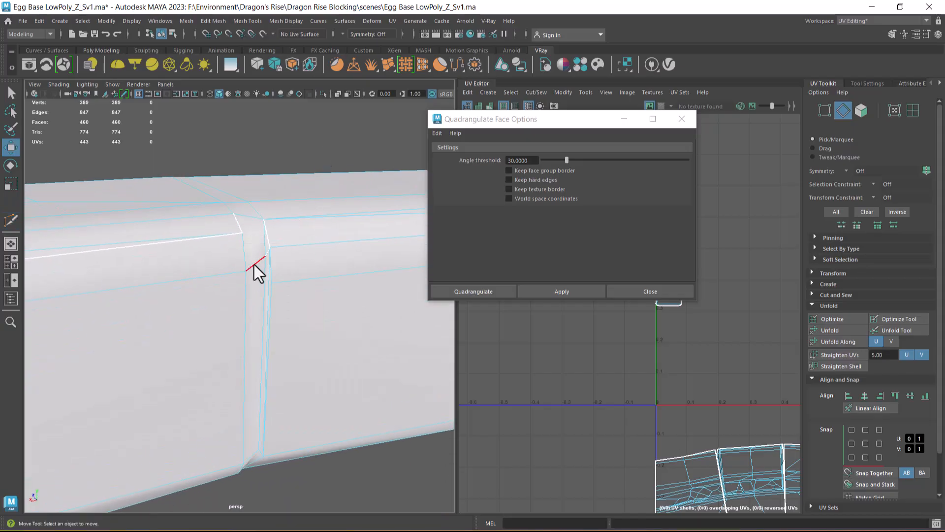
double_click(267, 249)
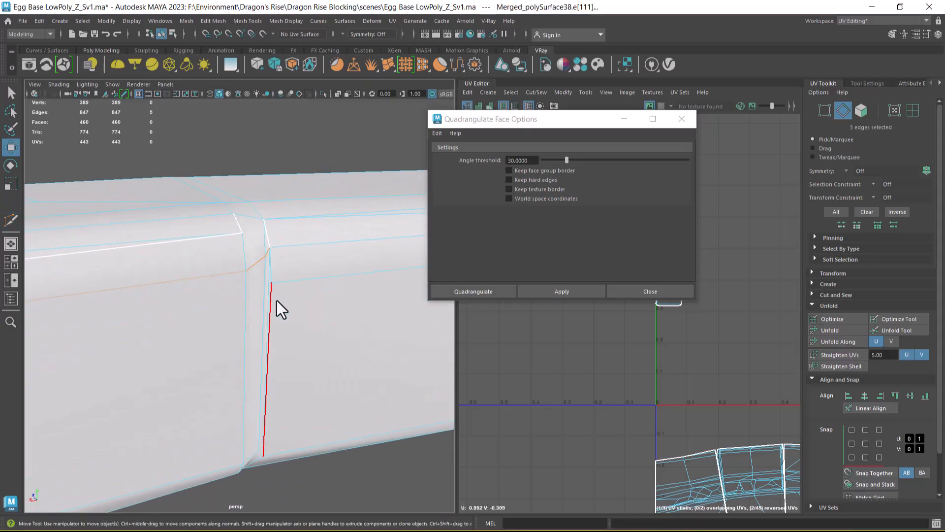
left_click_drag(262, 282, 280, 343, "alt")
double_click(275, 214)
right_click(321, 237, "shift")
left_click(275, 250)
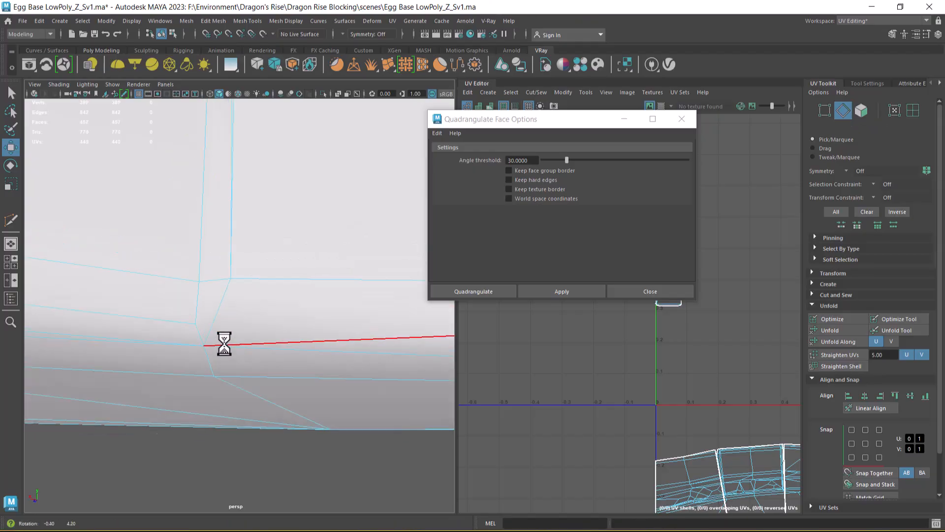
right_click(272, 318, "shift")
left_click(207, 325)
left_click_drag(184, 259, 241, 397, "alt")
Select the short edges at the groove's bend and check the surrounding mesh.
left_click(236, 386)
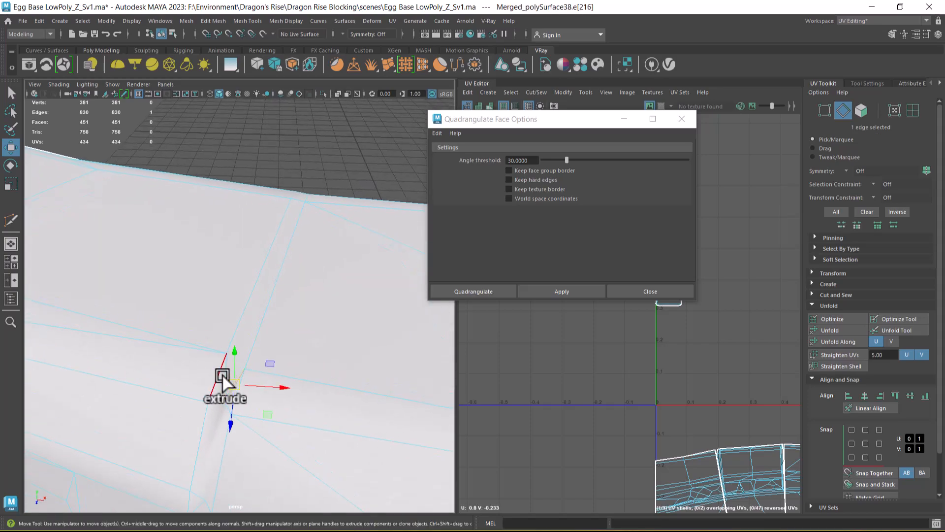
left_click(226, 376, "shift")
left_click(218, 400, "shift")
left_click_drag(217, 433, 257, 439, "alt")
right_click_drag(274, 401, 282, 351, "alt")
left_click_drag(282, 351, 253, 338, "alt")
left_click_drag(249, 384, 257, 335, "alt")
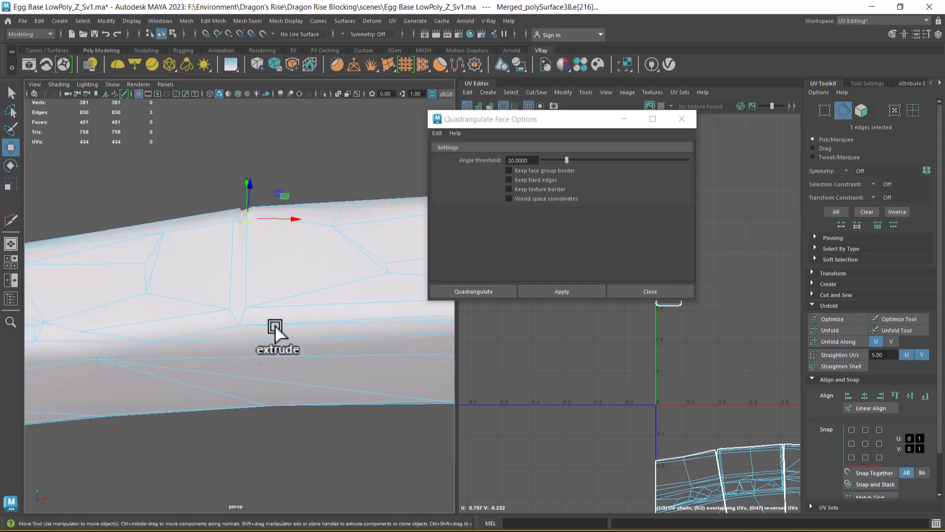
Undo all the collapses, deletions and cuts made at the rim's groove.
key("ctrl+z")
key("ctrl+z")
key("ctrl+z")
key("ctrl+z")
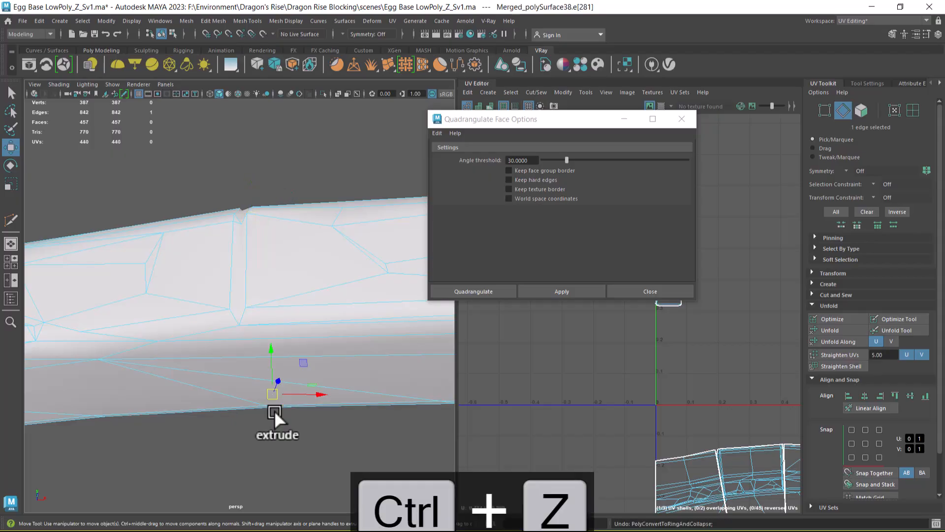
key("ctrl+z")
key("ctrl+z")
key("ctrl+z")
key("ctrl+z")
key("ctrl+z")
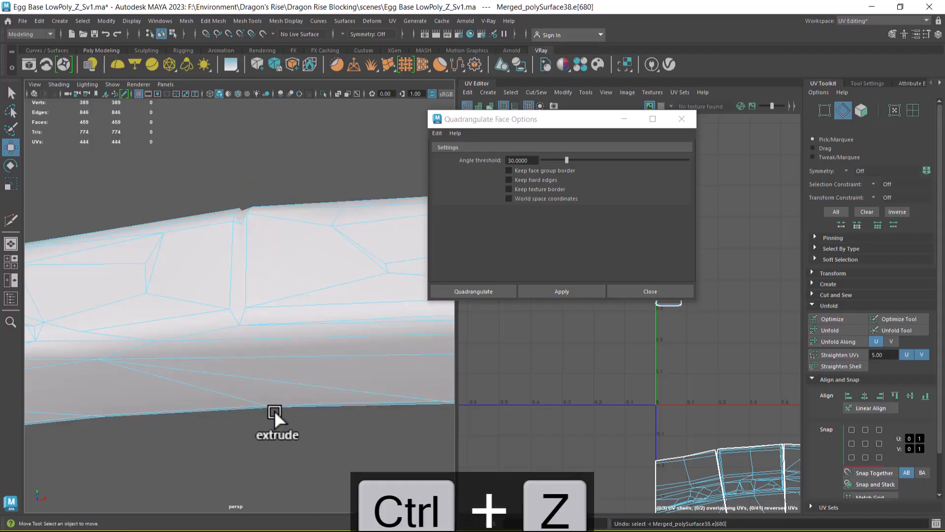
key("ctrl+z")
key("ctrl+z")
key("ctrl+z")
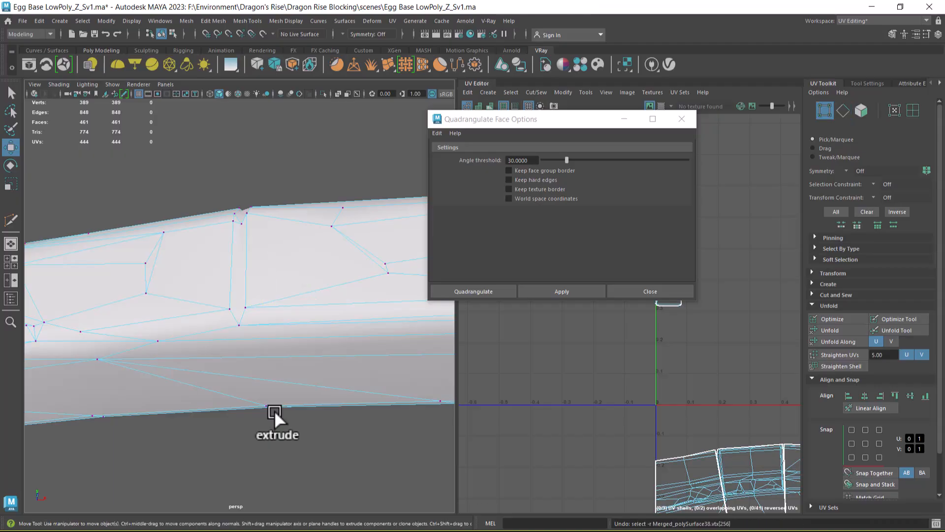
key("ctrl+z")
key("ctrl+z")
key("ctrl+z")
key("ctrl+z")
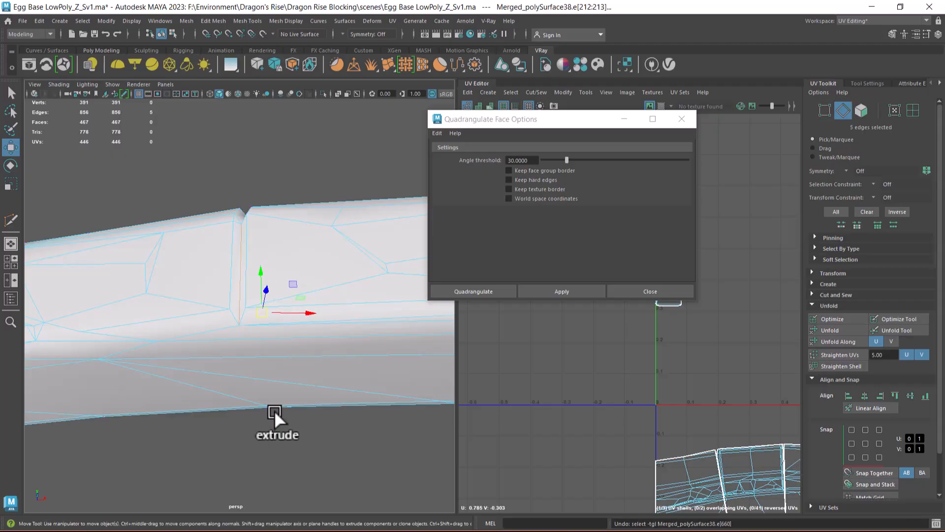
key("ctrl+z")
key("ctrl+z")
key("ctrl+z")
key("ctrl+z")
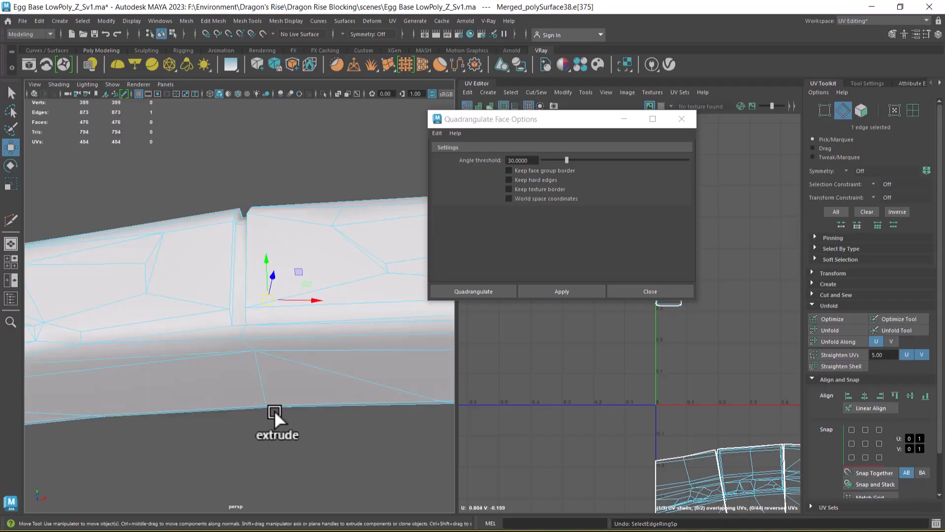
Undo the Quadrangulate operation on the original rim.
key("ctrl+z")
key("ctrl+z")
key("ctrl+z")
key("ctrl+z")
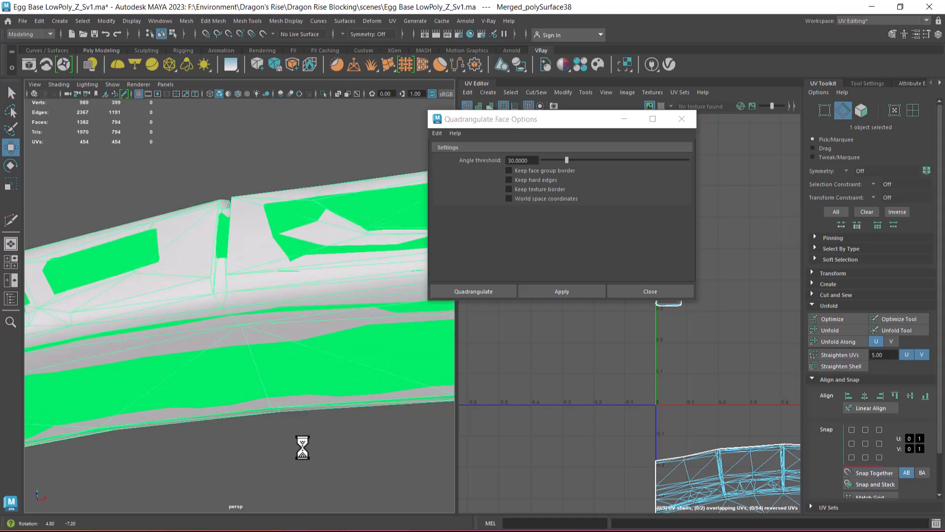
Hide the retopologized copy overlapping the original rim and keep the view in textured shaded display.
scroll(255, 282, "down", 3)
right_click_drag(249, 249, 308, 235)
left_click(338, 176)
left_click(401, 245)
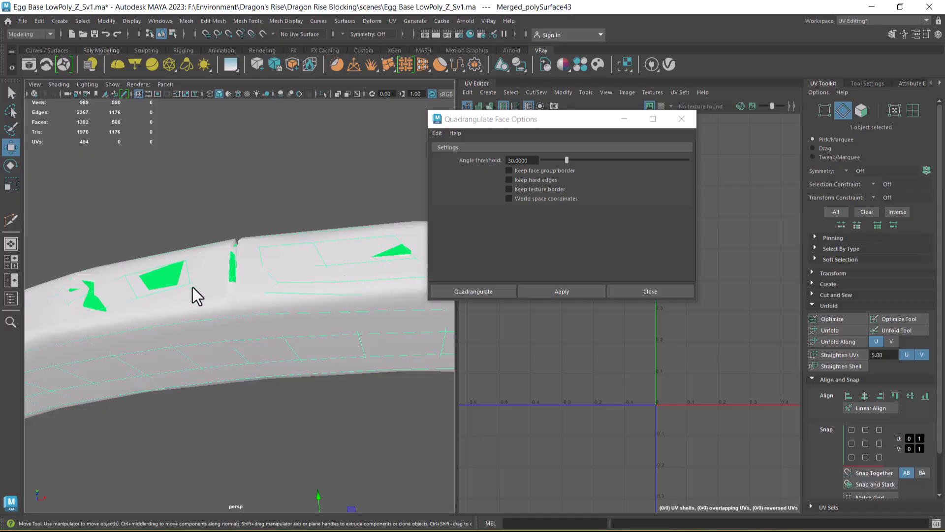
key("4")
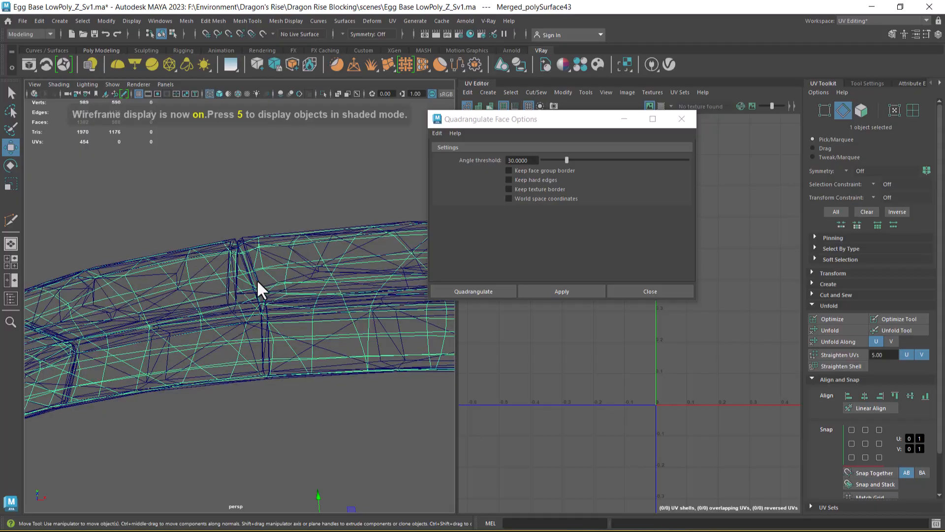
key("h")
key("6")
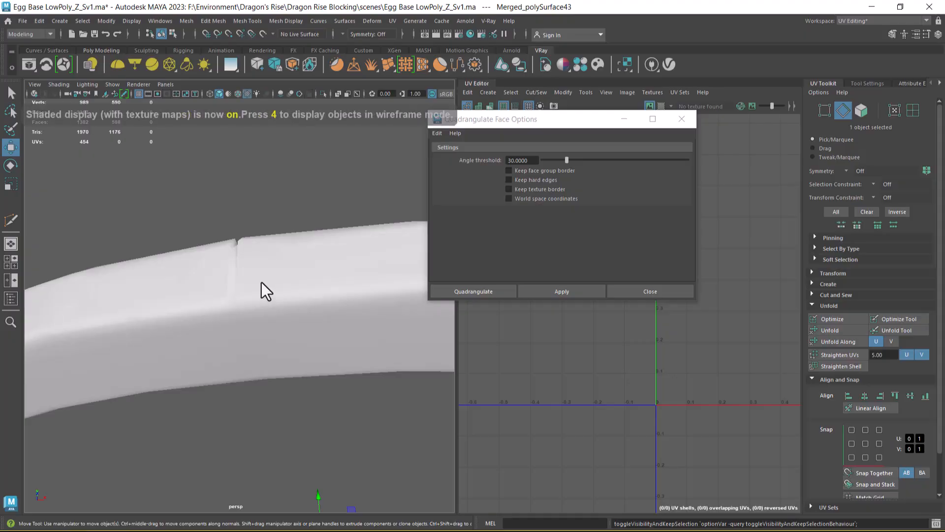
left_click(261, 284)
Examine the original rim's triangulated mesh around the grooves between its segments.
scroll(253, 315, "down", 6)
left_click_drag(290, 387, 250, 285, "alt")
left_click_drag(261, 340, 282, 284, "alt")
left_click_drag(214, 296, 242, 309, "alt")
left_click(252, 282)
right_click_drag(252, 282, 253, 344, "alt")
left_click_drag(298, 288, 187, 306, "alt")
right_click_drag(187, 305, 186, 304, "alt")
left_click_drag(185, 303, 236, 375, "alt")
right_click_drag(236, 376, 219, 325, "alt")
left_click_drag(220, 325, 213, 323, "alt")
Switch to face selection and select the first faces lining a groove between two rim segments.
right_click_drag(182, 209, 182, 237)
left_click(155, 253)
left_click(182, 240, "shift")
left_click(184, 203, "shift")
left_click_drag(166, 283, 84, 335, "alt")
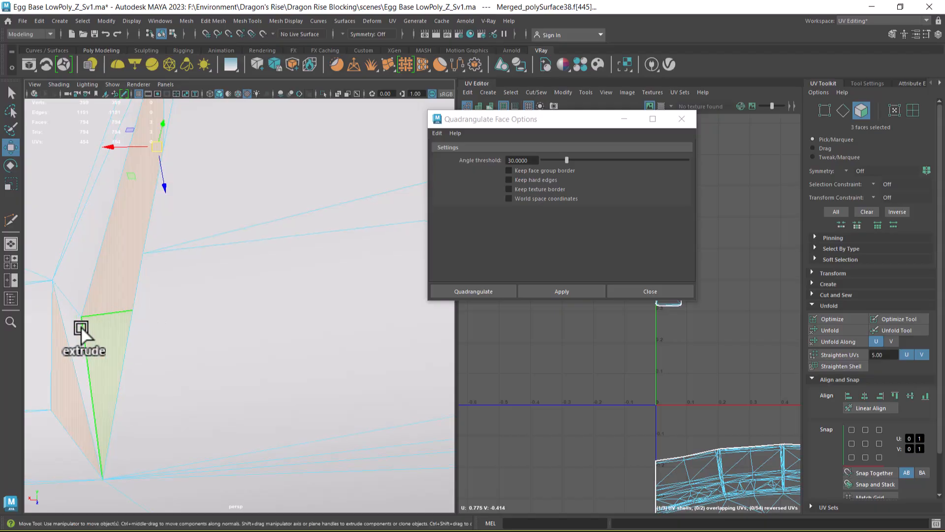
left_click(85, 268, "shift")
left_click_drag(85, 269, 216, 339, "alt")
left_click(291, 379, "shift")
left_click(271, 359, "shift")
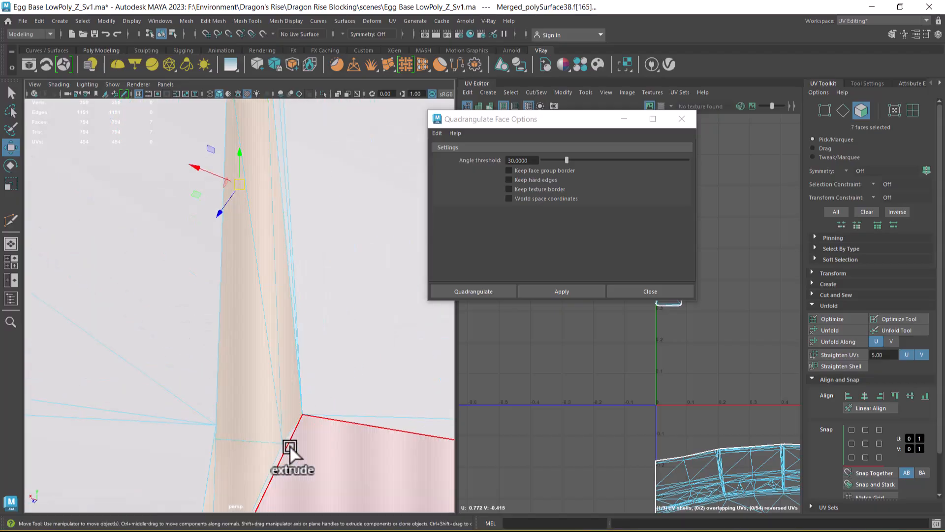
Extend the selection with more faces of the groove's floor and side walls along its length.
left_click_drag(251, 285, 353, 345, "alt")
left_click(344, 337, "shift")
left_click(349, 314, "shift")
left_click_drag(330, 247, 282, 335, "alt")
left_click(298, 278, "shift")
left_click(289, 307, "shift")
left_click(244, 310, "shift")
left_click(230, 265, "shift")
left_click_drag(230, 265, 270, 334, "alt")
left_click(256, 262, "shift")
left_click(271, 283, "shift")
mouse_move(228, 240)
left_mouse_down("alt")
mouse_move(258, 245)
mouse_move(249, 274)
mouse_move(271, 316)
mouse_move(228, 253)
left_mouse_up("alt")
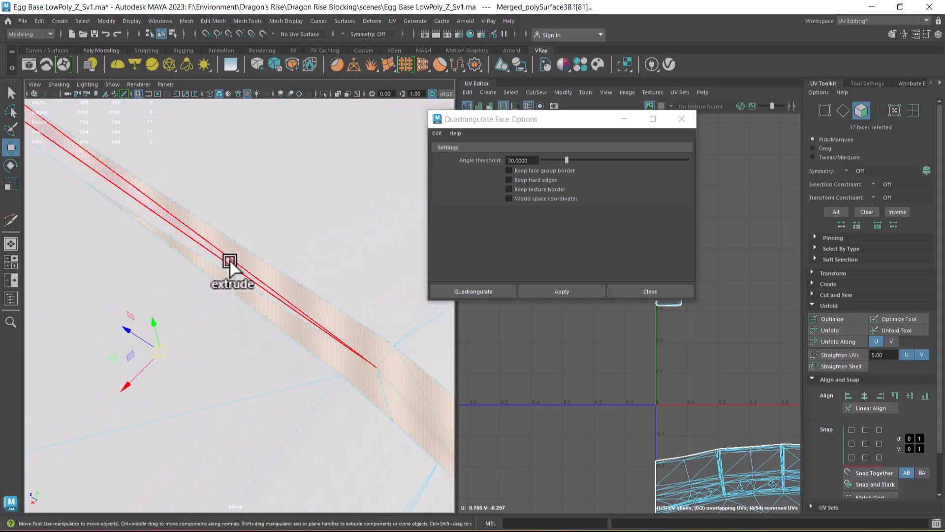
Add the thin triangular faces on the groove's side walls near the rim's notch to the selection.
left_click(227, 261, "shift")
left_click(236, 273, "shift")
left_click_drag(259, 298, 196, 284, "alt")
right_click_drag(197, 271, 232, 308, "alt")
left_click(221, 229, "shift")
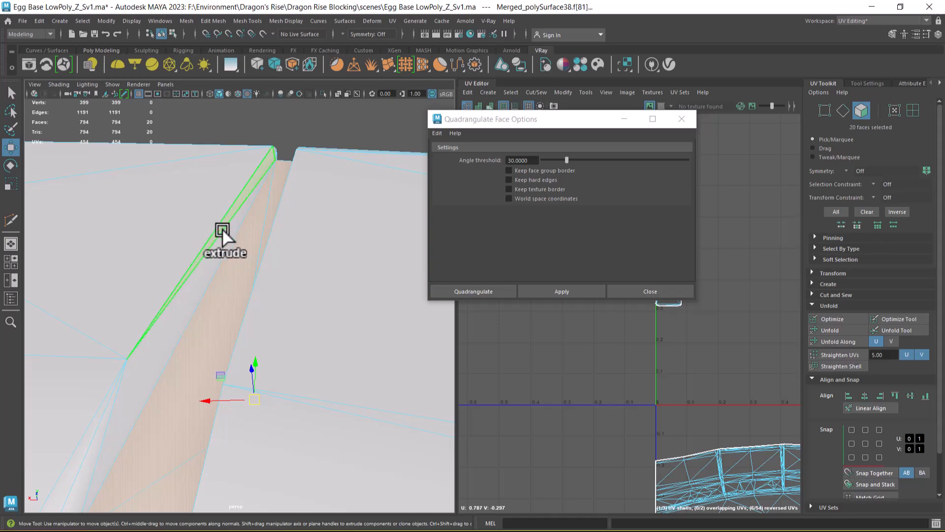
left_click_drag(191, 302, 173, 373, "alt")
left_click(180, 359, "shift")
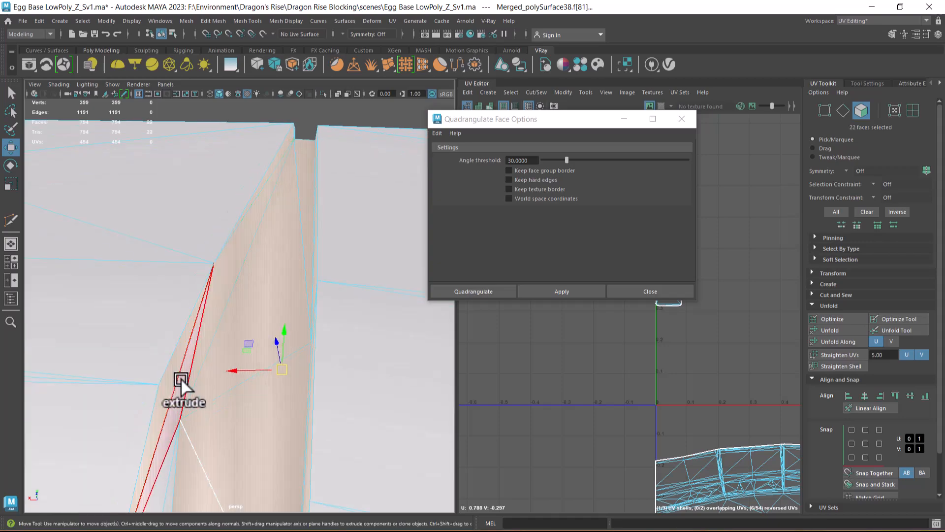
left_click_drag(202, 446, 175, 417, "alt")
left_click(135, 369, "shift")
left_click(142, 407, "shift")
left_click_drag(155, 474, 199, 304, "alt")
left_click_drag(203, 353, 264, 399, "alt")
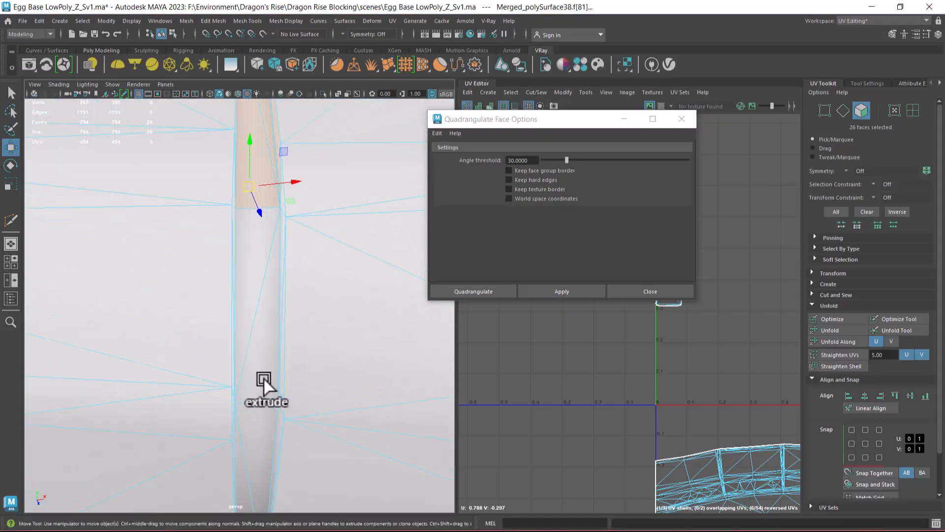
Add the groove's floor and side-wall faces over the rim's upper bend to the face selection.
left_click(241, 278, "shift")
left_click_drag(267, 351, 204, 207, "alt")
left_click(294, 294, "shift")
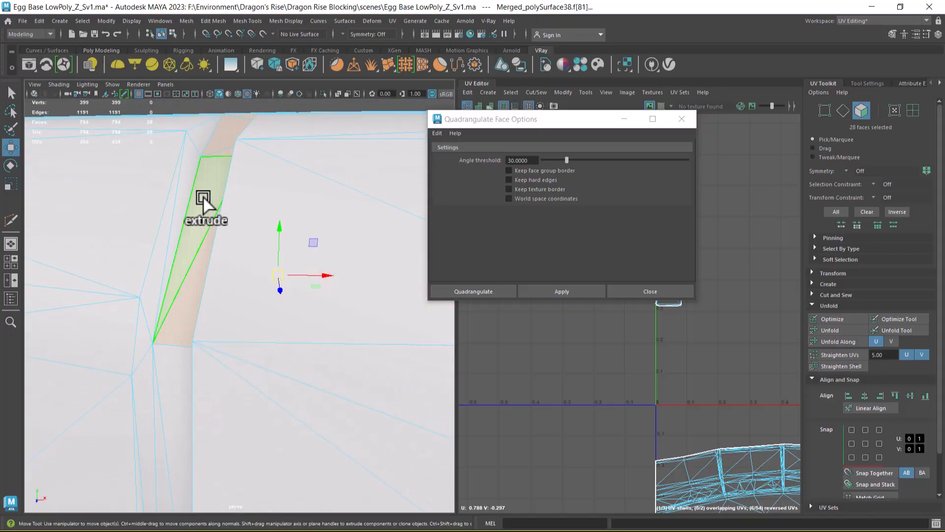
left_click(202, 141, "shift")
left_click(166, 231, "shift")
left_click(144, 316, "shift")
Select the groove's remaining floor and side-wall faces along its length and delete all the selected groove faces.
middle_click_drag(165, 404, 196, 308, "alt")
left_click(229, 278, "shift")
left_click(203, 325, "shift")
left_click_drag(165, 400, 155, 400, "alt")
left_click(129, 367, "shift")
middle_click_drag(128, 365, 229, 388, "alt")
left_click_drag(229, 387, 198, 390, "alt")
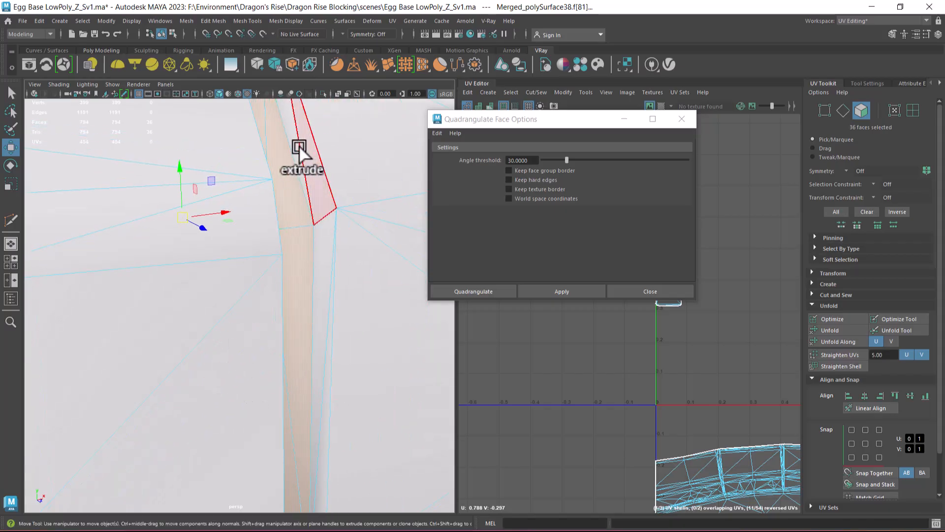
left_click(303, 163, "shift")
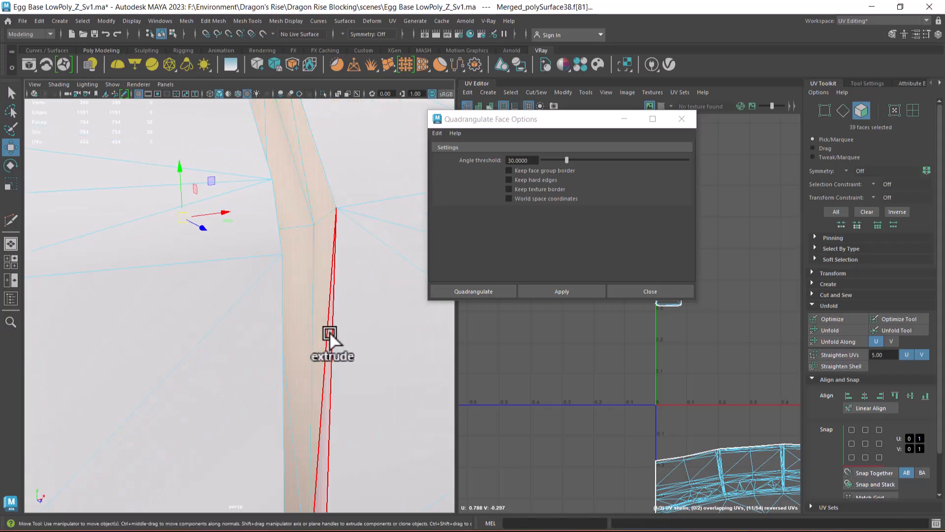
left_click_drag(293, 461, 242, 261, "alt")
key("Delete")
Select the open gap's border edges, leave out the short end edges, and bridge its two long sides.
right_click_drag(252, 205, 253, 182)
left_click(218, 177)
double_click(213, 224)
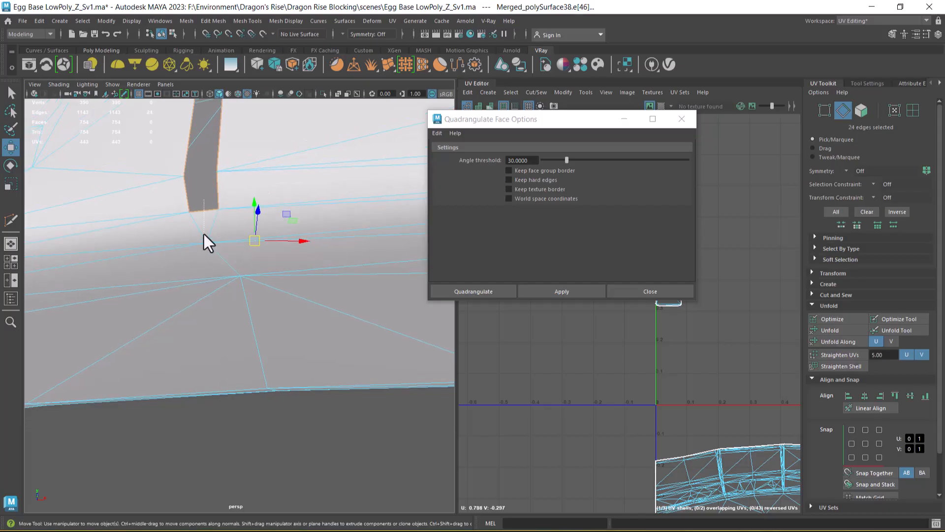
left_click(205, 254, "ctrl")
left_click_drag(229, 217, 238, 335, "alt")
right_click(299, 200, "shift")
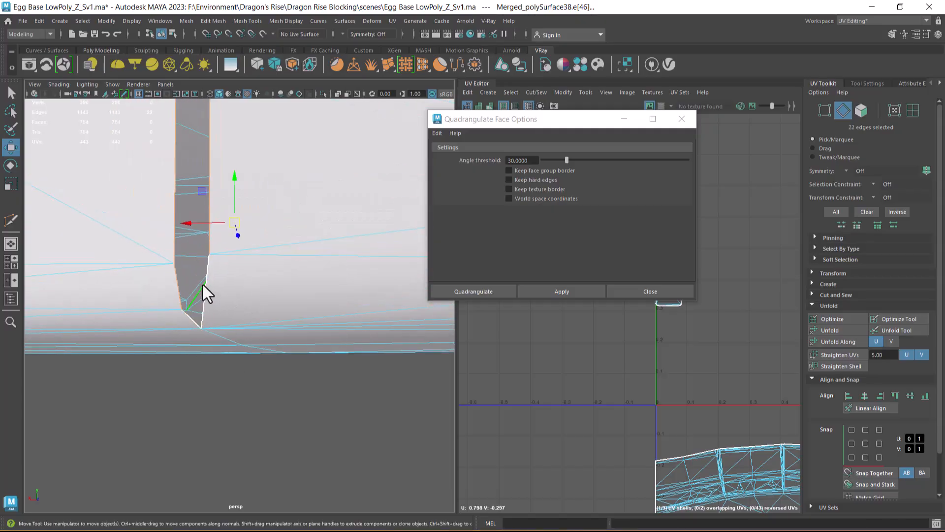
key("ctrl+z")
left_click(275, 224, "shift")
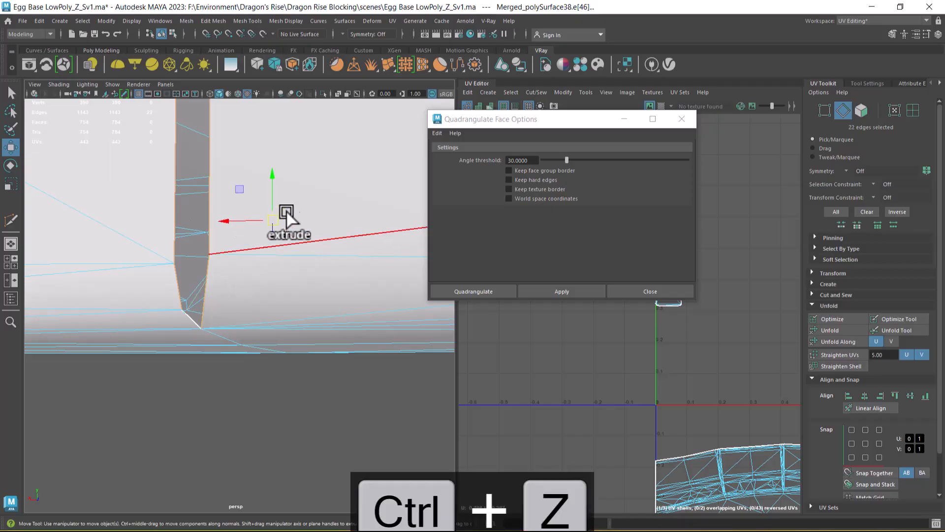
right_click(291, 205, "shift")
left_click(292, 324)
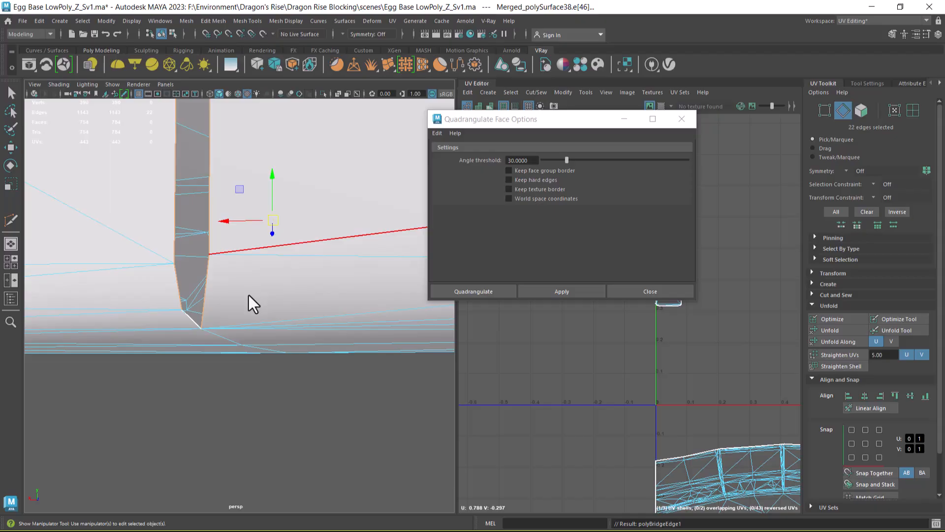
Return to object mode and assign the existing pasted_PM3D_Cylinder3D_2_ncl1_1 material to the whole rim.
key("f")
left_click_drag(242, 304, 127, 387, "alt")
key("w")
right_click_drag(191, 251, 274, 192)
left_click_drag(268, 409, 303, 318, "alt")
left_click(241, 310)
right_click(189, 250)
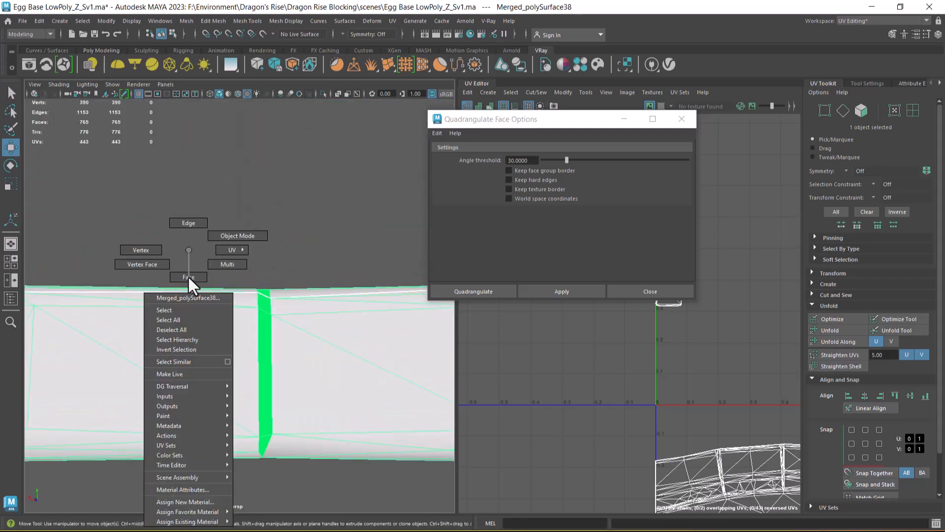
mouse_move(220, 522)
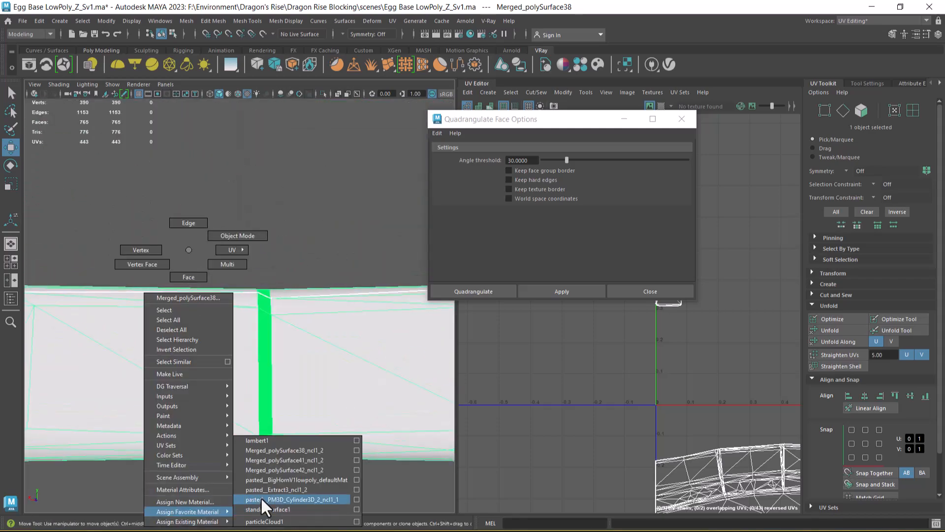
left_click(261, 499)
Deselect the rim and examine its shaded surface around the bridged groove and the neighbouring segments.
left_click_drag(364, 389, 282, 486, "alt")
left_click(329, 473)
right_click_drag(329, 473, 241, 414, "alt")
left_click_drag(241, 414, 189, 330, "alt")
left_click_drag(235, 407, 246, 334, "alt")
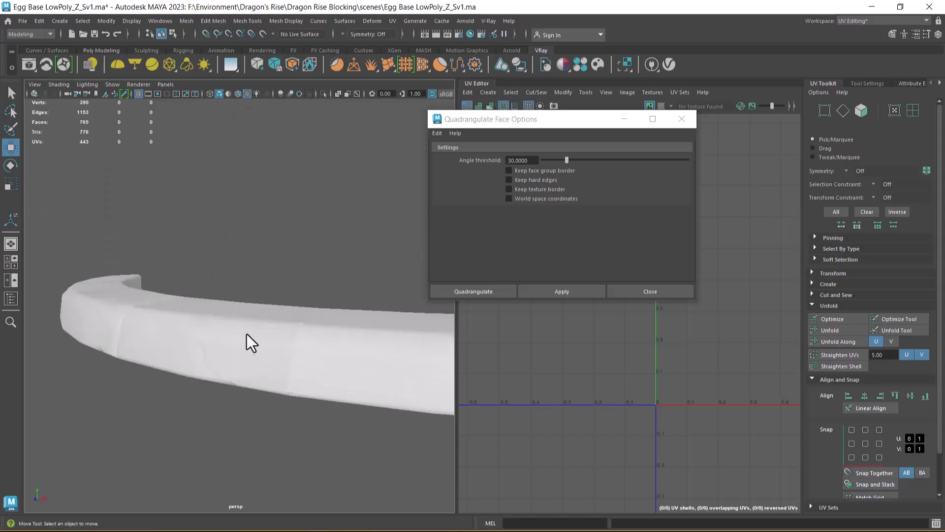
left_click_drag(216, 406, 309, 385, "alt")
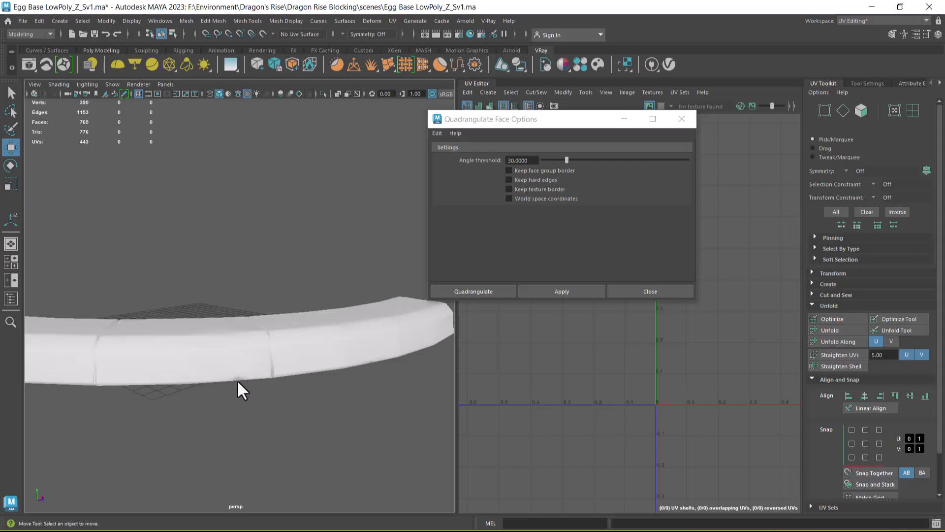
left_click_drag(231, 384, 296, 375, "alt")
Select the rim, bring its UV shells into view, and close the Quadrangulate Face options.
left_click(254, 371)
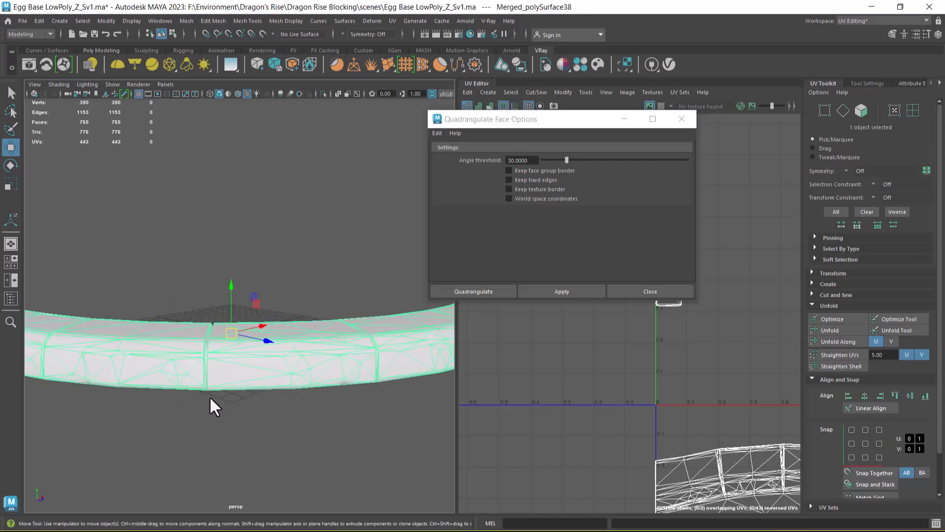
middle_click_drag(210, 396, 300, 388, "alt")
scroll(497, 353, "down", 3)
middle_click_drag(597, 460, 519, 388, "alt")
scroll(522, 390, "down", 1)
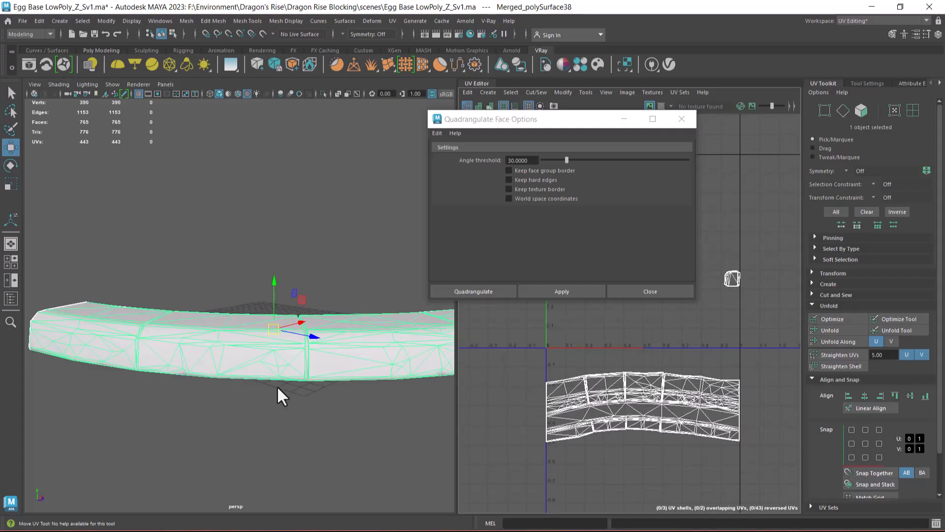
left_click_drag(250, 411, 213, 426, "alt")
left_click(665, 290)
scroll(224, 365, "down", 4)
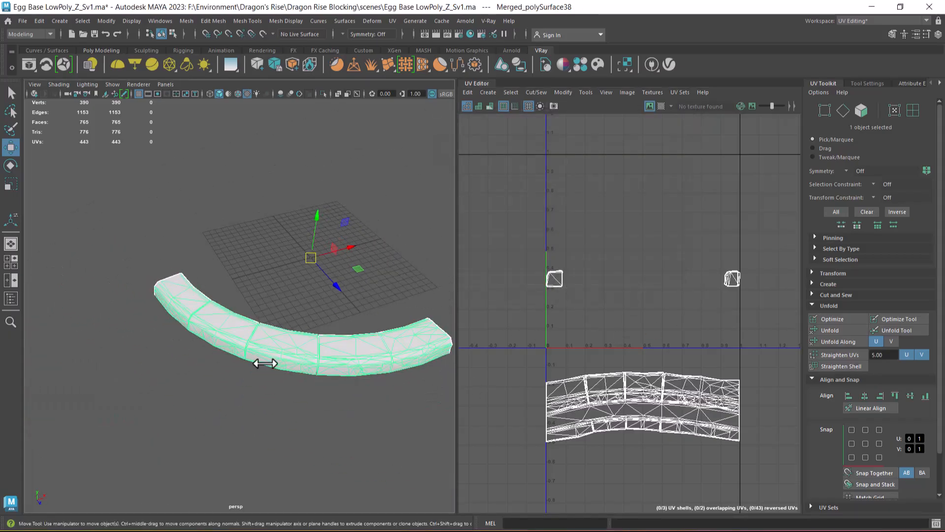
Examine the rim's remaining segment grooves from several angles, then bring up the open windows to switch away from Maya.
middle_click_drag(272, 377, 215, 349, "alt")
left_click_drag(273, 398, 229, 376, "alt")
right_click_drag(230, 375, 256, 390, "alt")
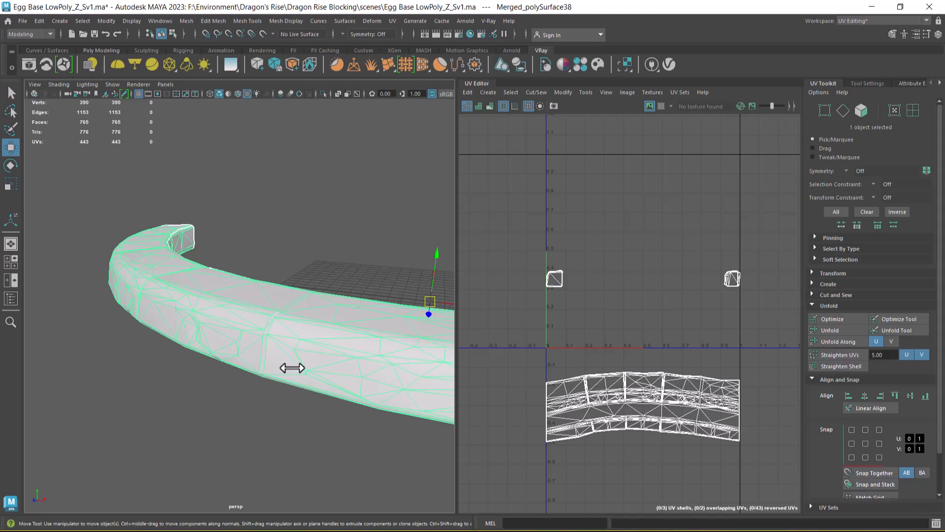
right_click_drag(262, 335, 194, 346, "alt")
left_click_drag(194, 346, 213, 346, "alt")
right_click_drag(213, 346, 201, 338, "alt")
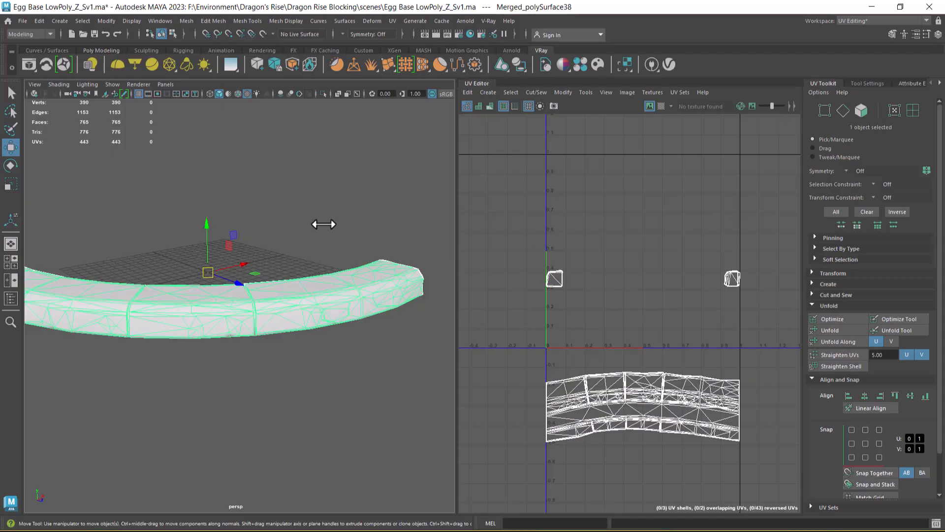
key("alt+Tab")
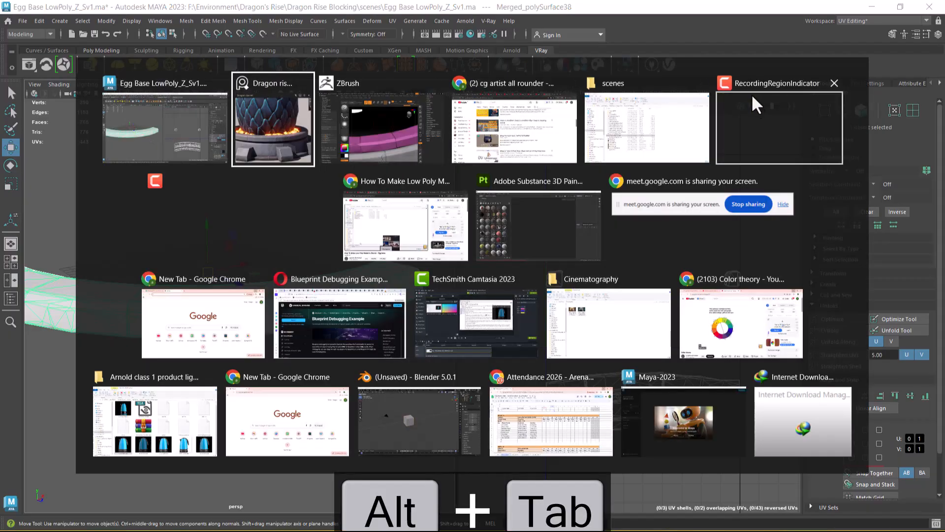